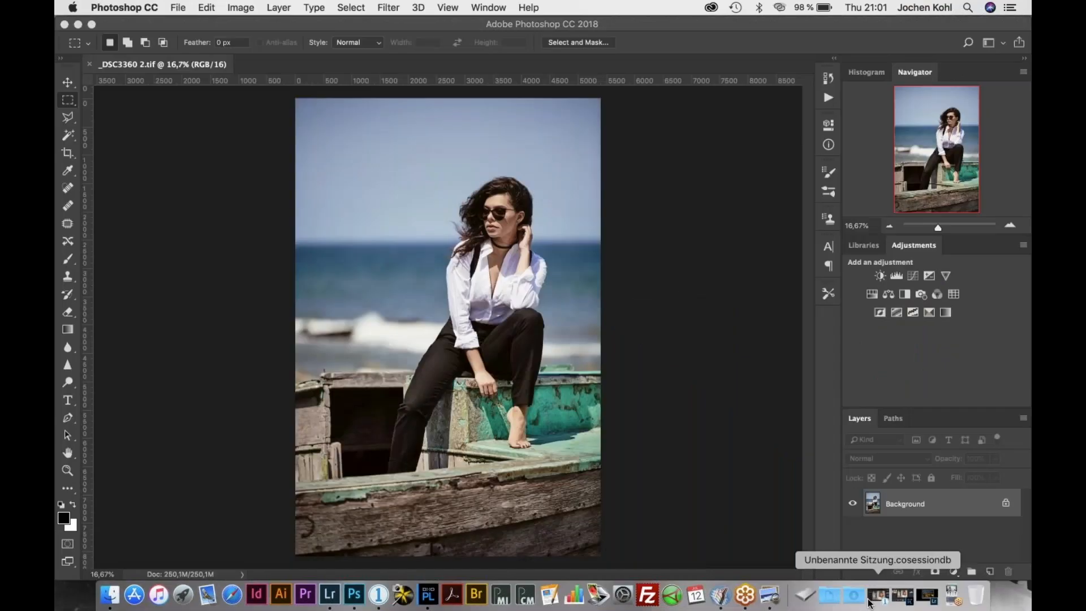
Restore the minimized Capture One, DxO PhotoLab and Lightroom Classic windows, leaving Lightroom displayed full screen.
left_click(869, 599)
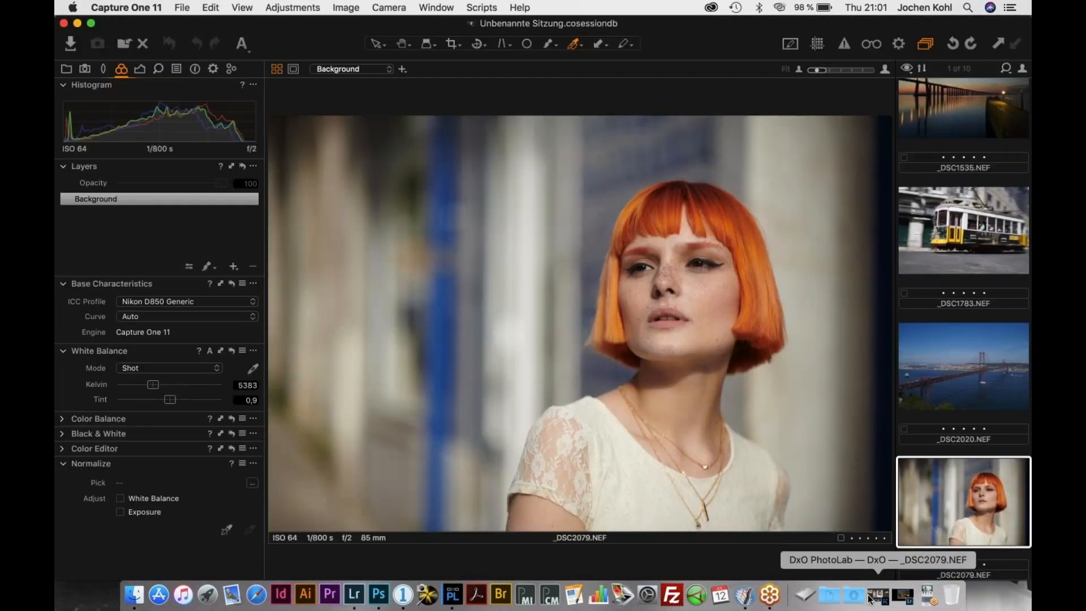
left_click(870, 600)
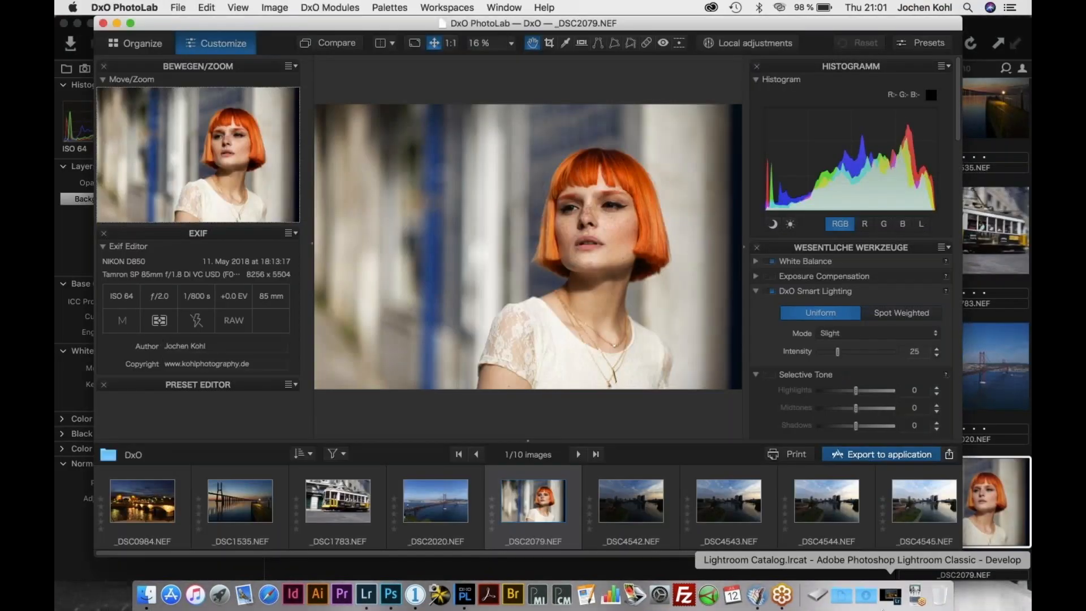
left_click(886, 600)
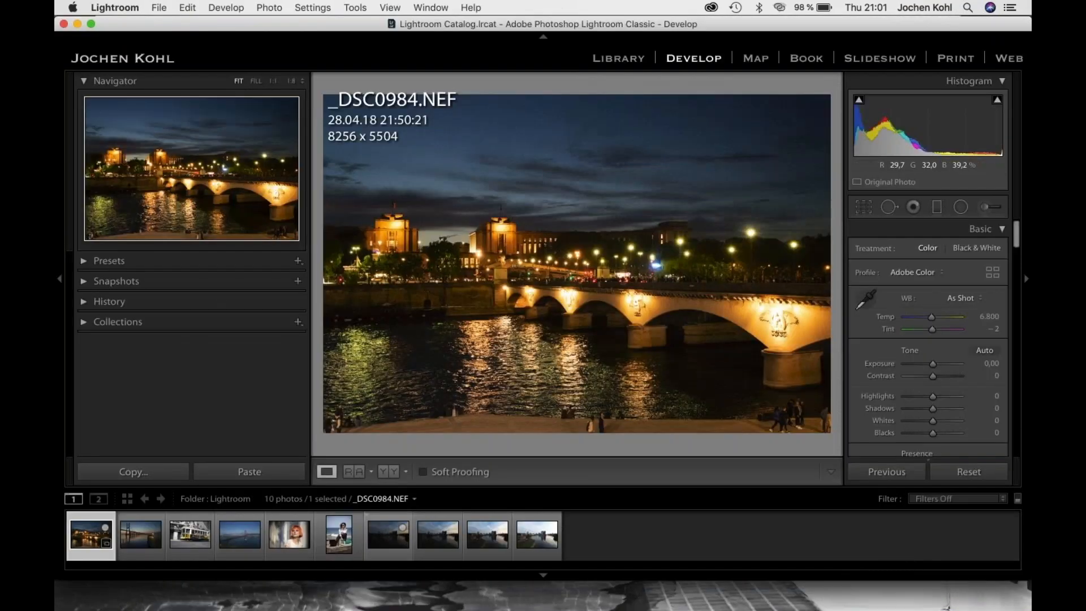
left_click(90, 23)
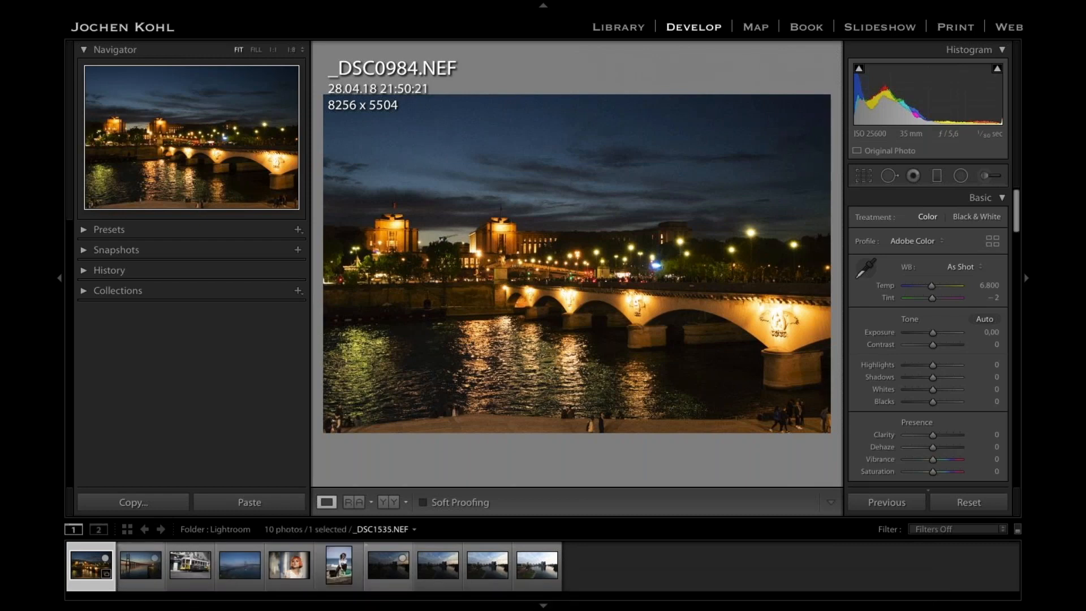
Examine the export presets and the external editors offered for the night bridge photo _DSC0984.NEF.
mouse_move(565, 5)
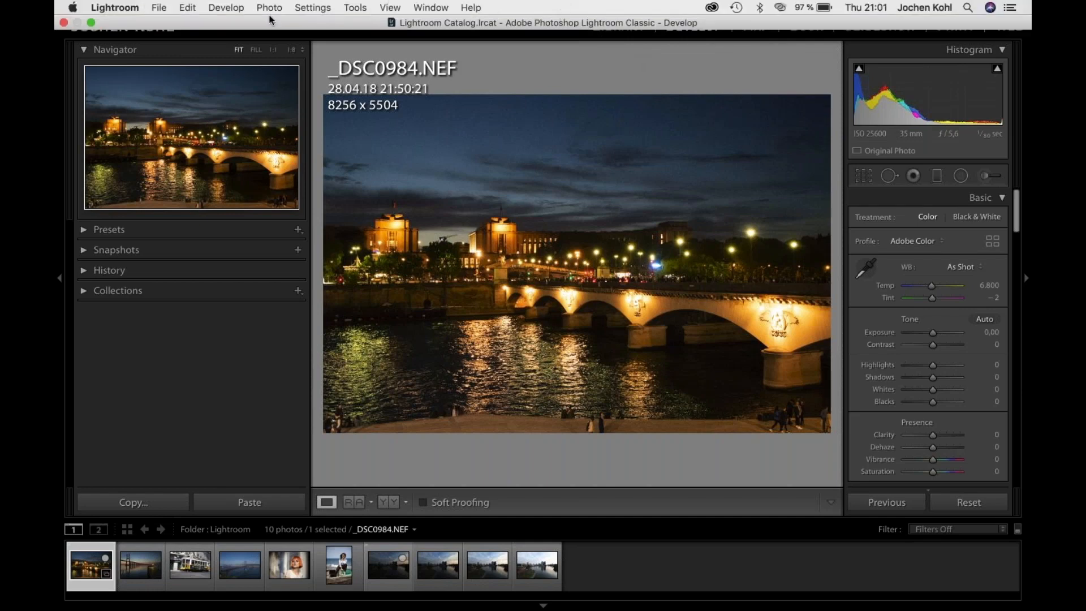
left_click(188, 8)
mouse_move(162, 8)
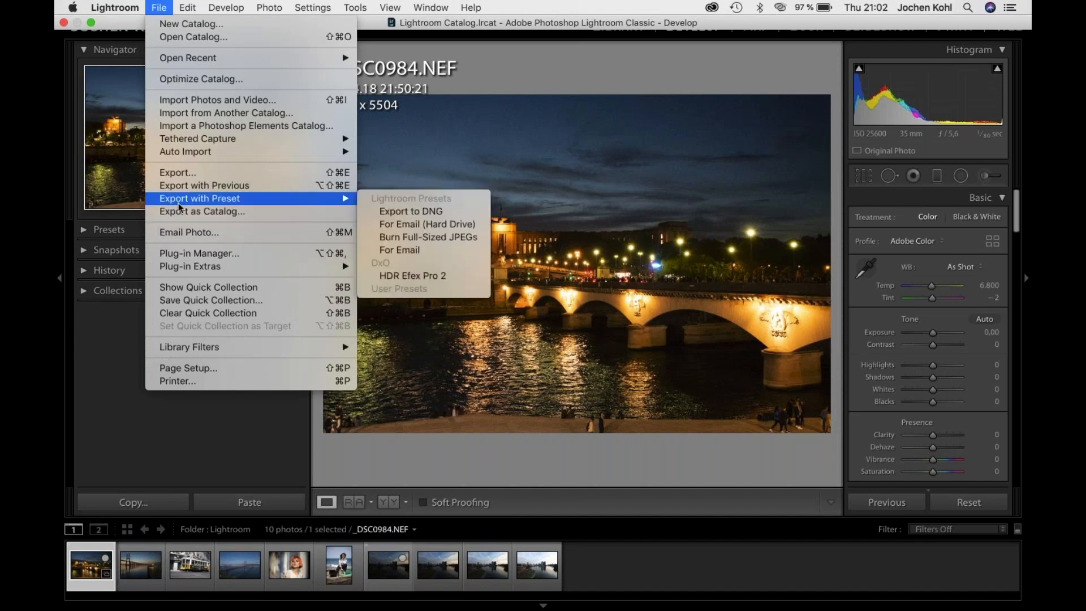
mouse_move(236, 198)
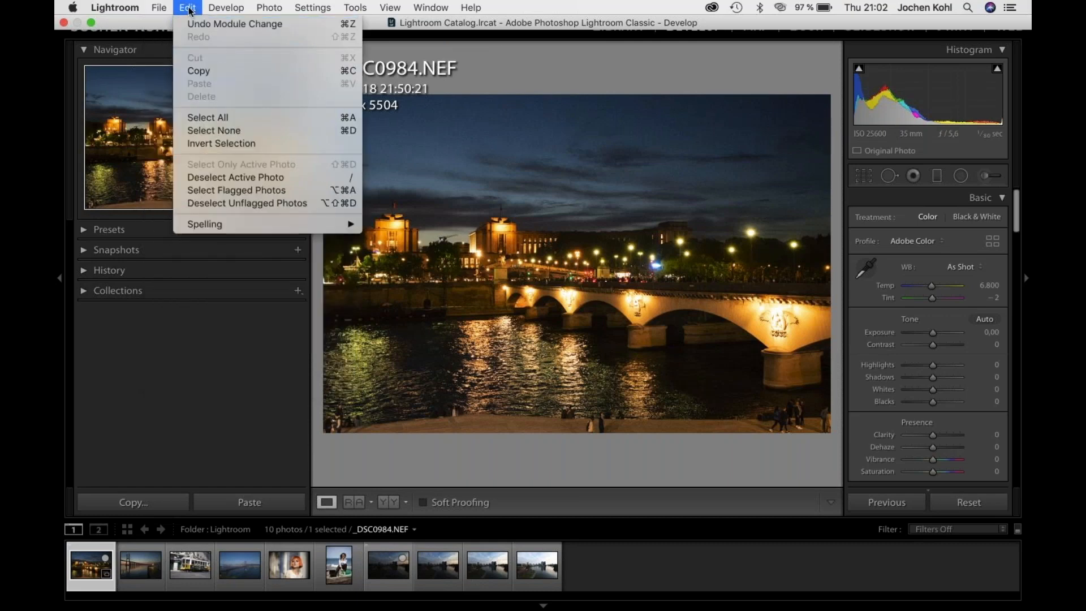
mouse_move(211, 9)
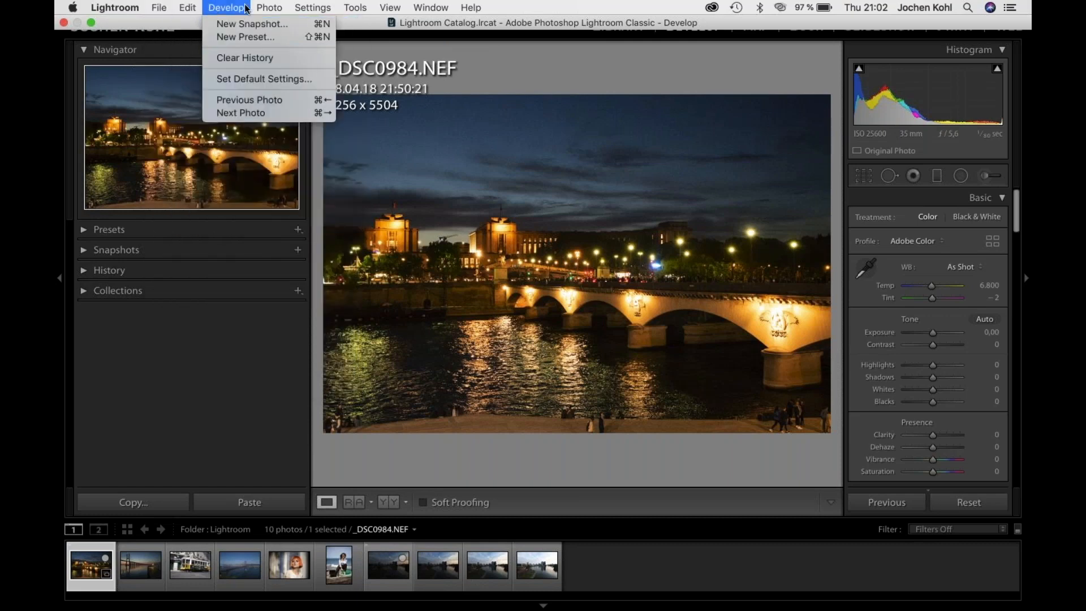
mouse_move(254, 8)
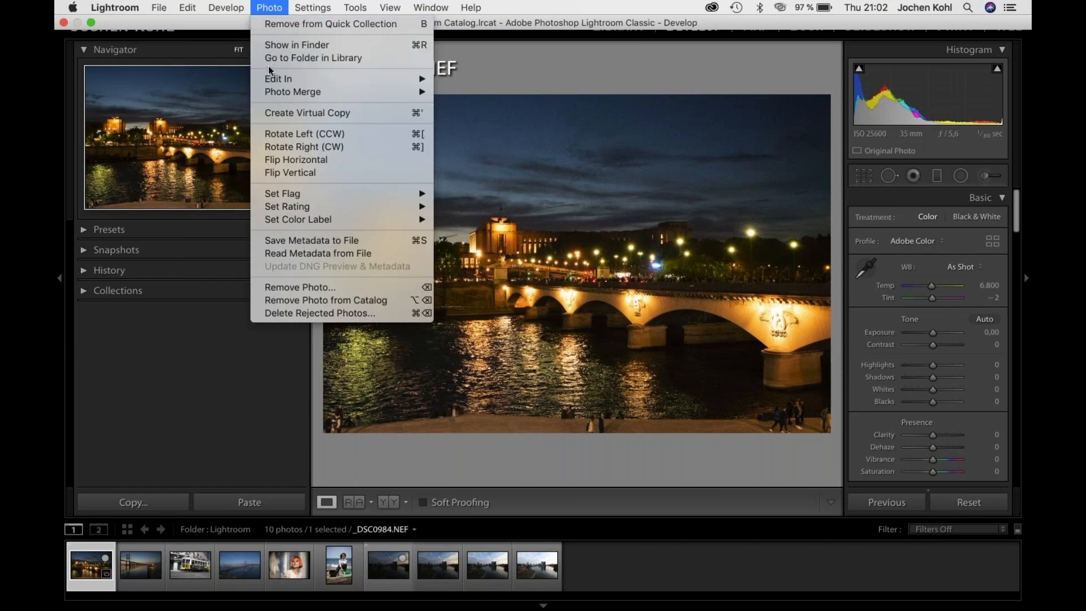
mouse_move(274, 79)
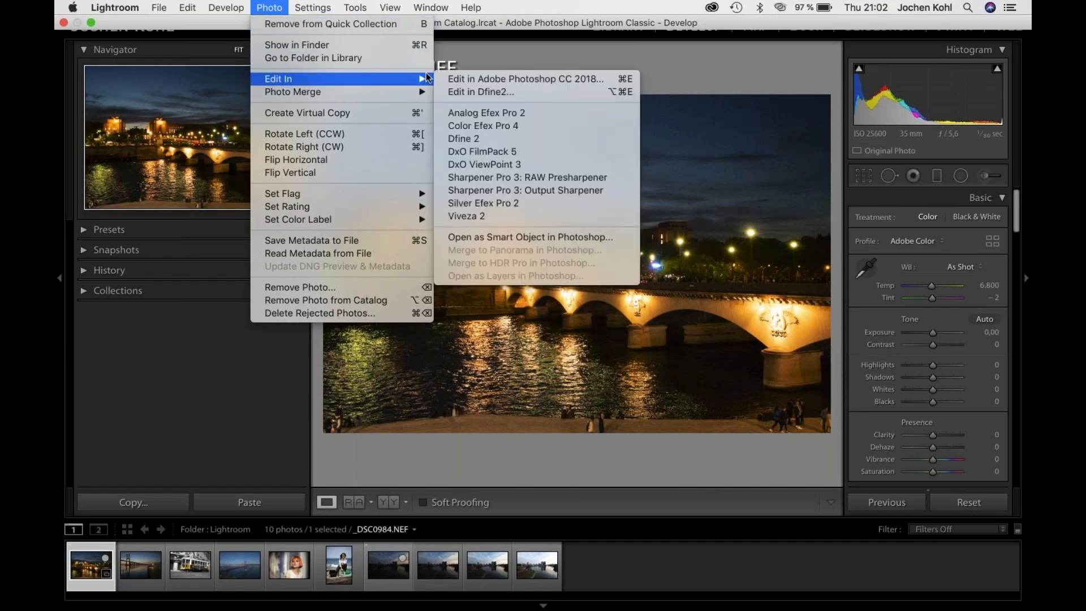
left_click(531, 219)
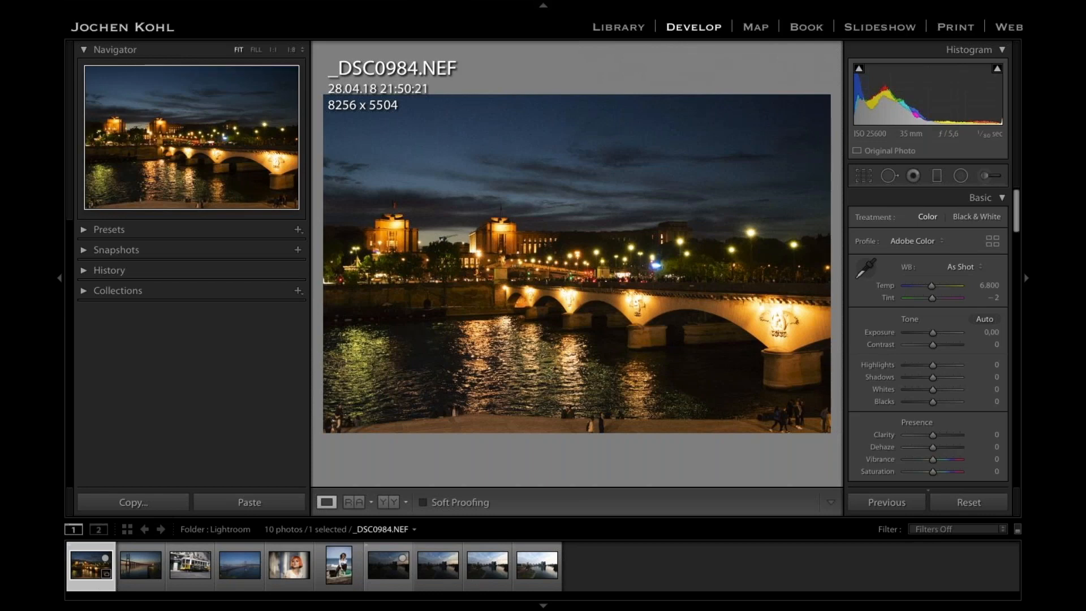
Open the night bridge photo in Dfine 2 as an AdobeRGB (1998) copy with Lightroom adjustments, and show Dfine full screen.
mouse_move(337, 4)
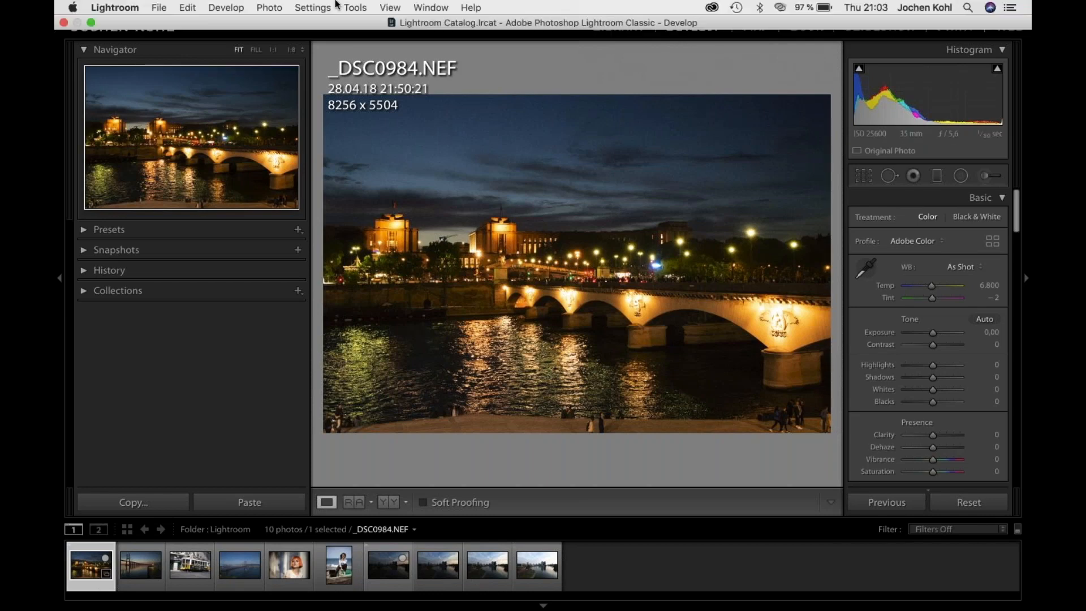
left_click(269, 7)
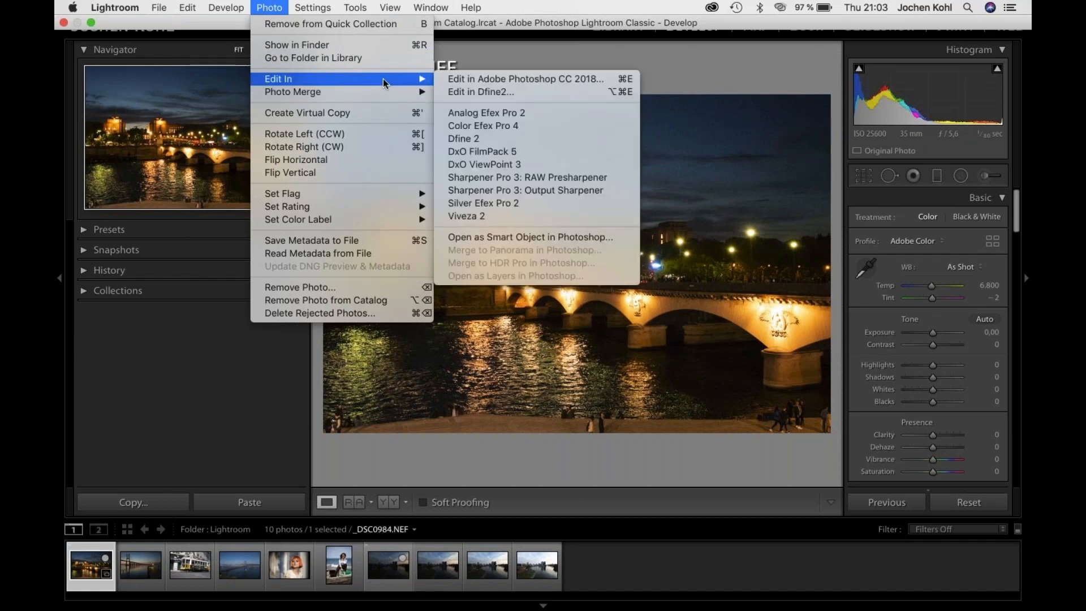
left_click(469, 139)
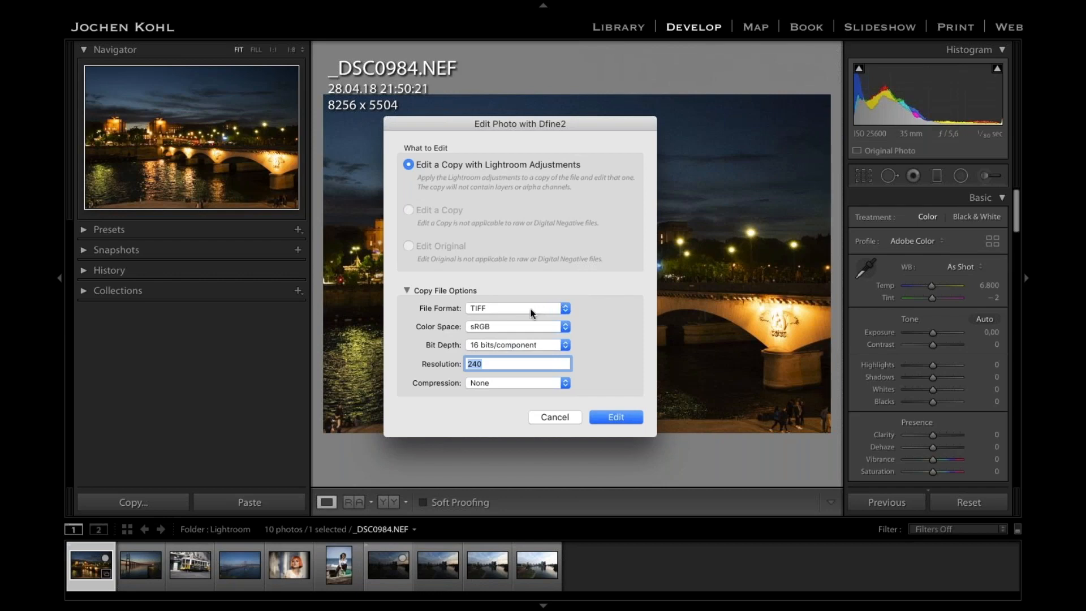
left_click(527, 327)
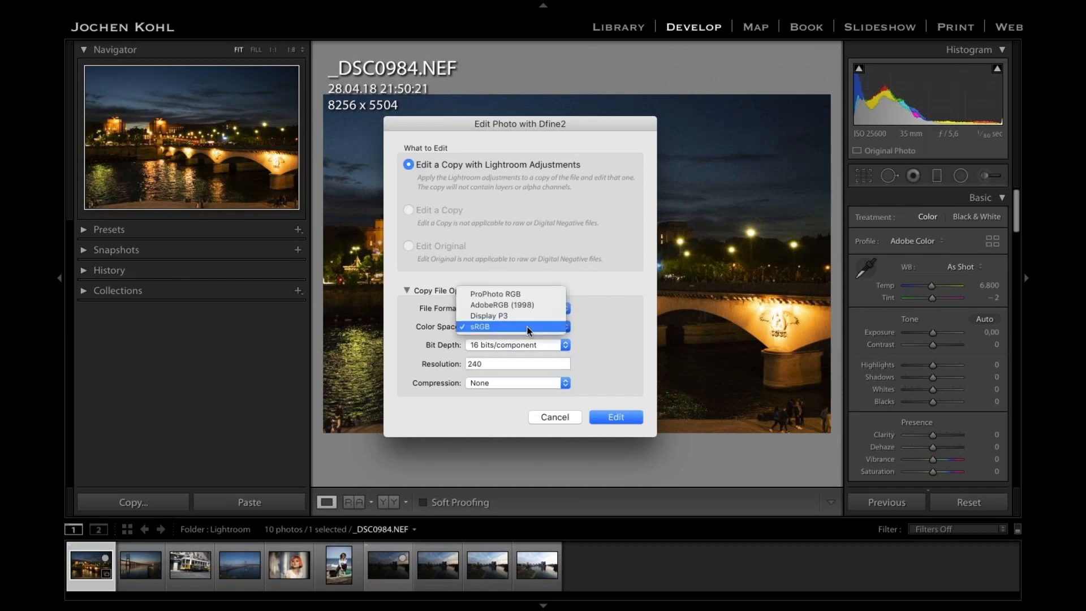
left_click(530, 312)
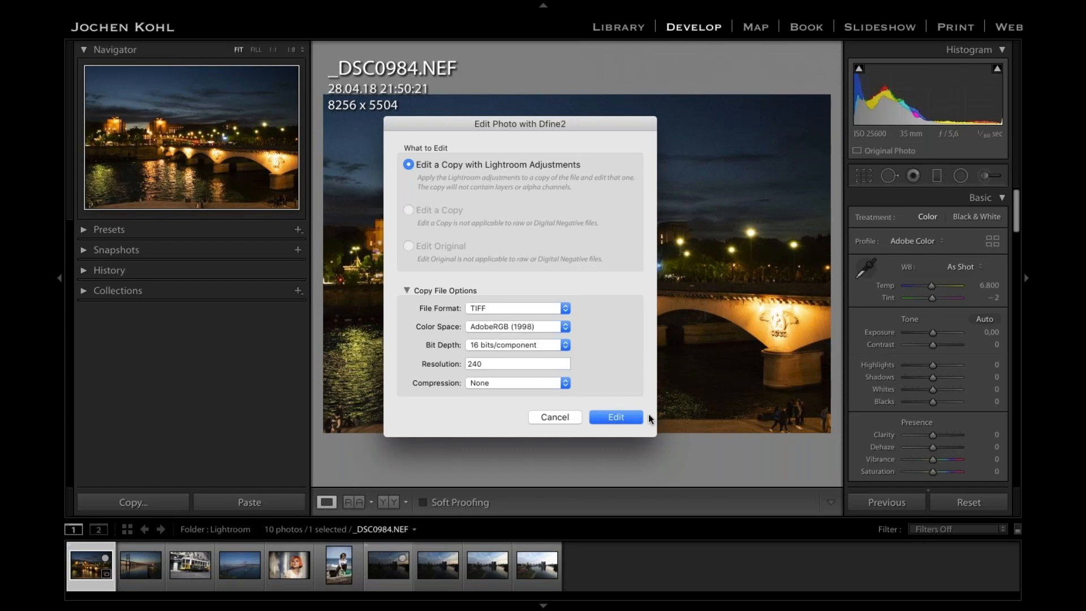
left_click(617, 417)
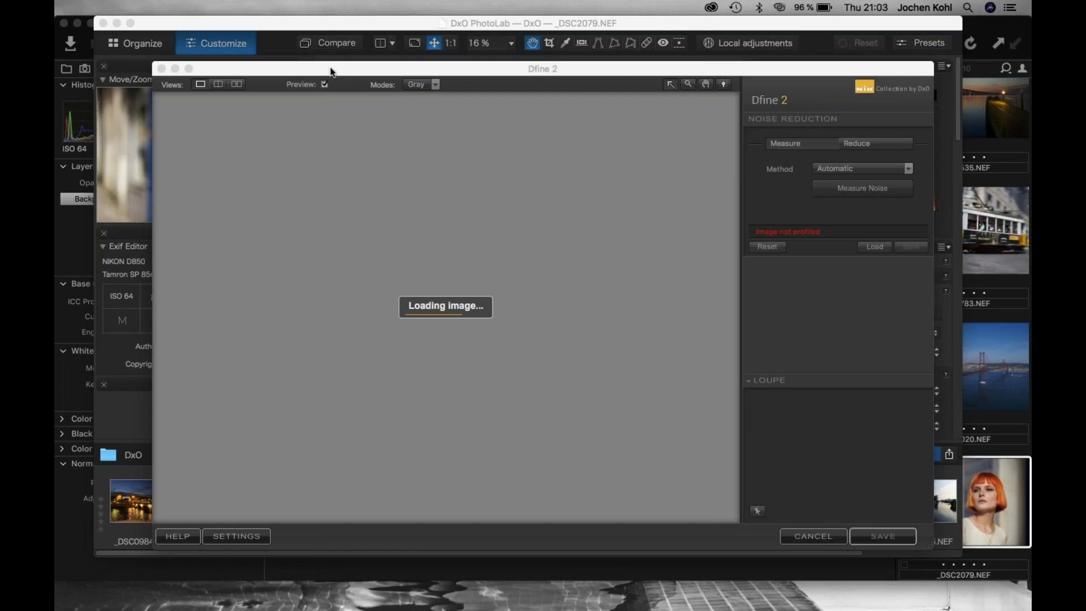
left_click(309, 67)
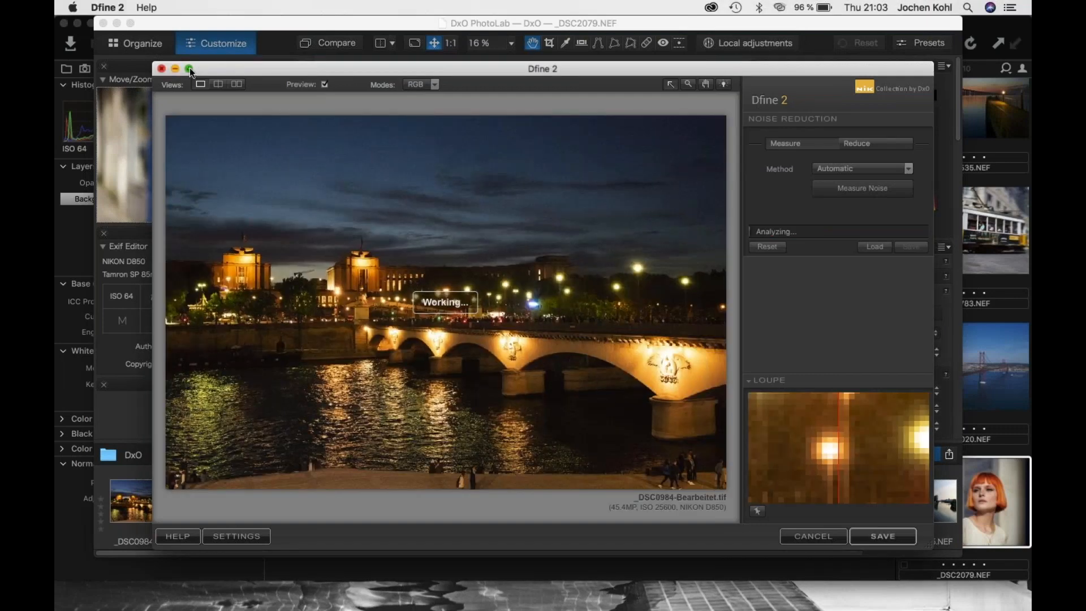
left_click(189, 69)
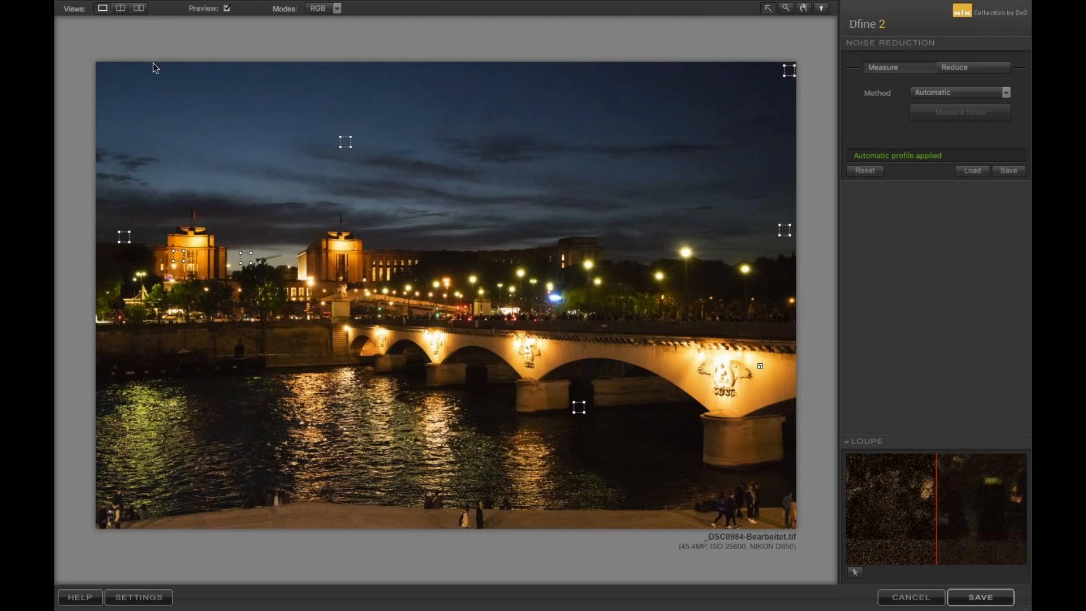
Compare the photo before and after noise reduction in the split, side-by-side and stacked previews, ending on the single-image view.
left_click(120, 8)
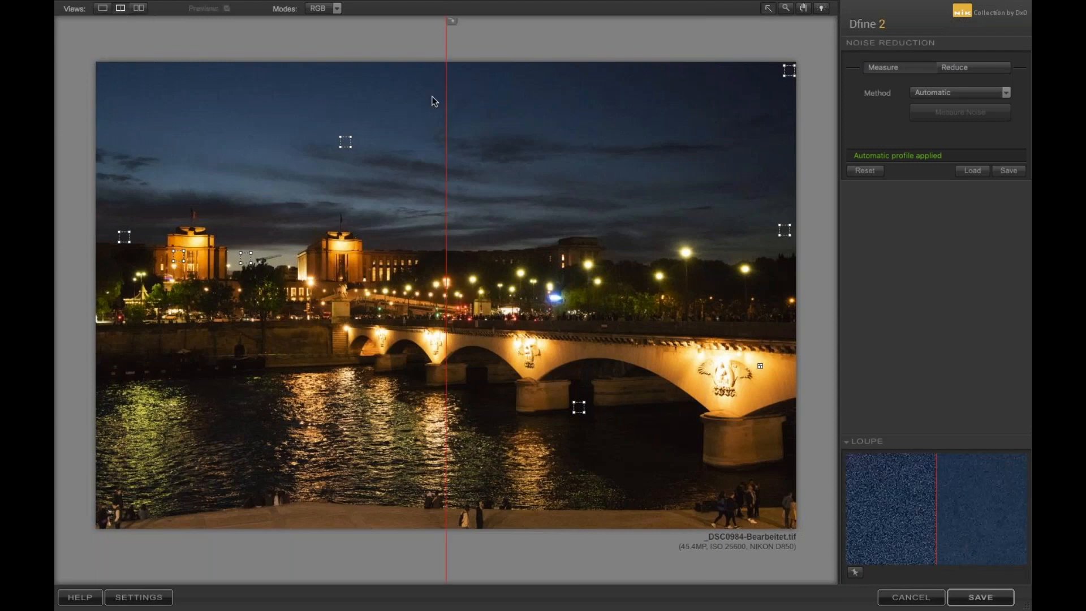
left_click_drag(446, 57, 330, 65)
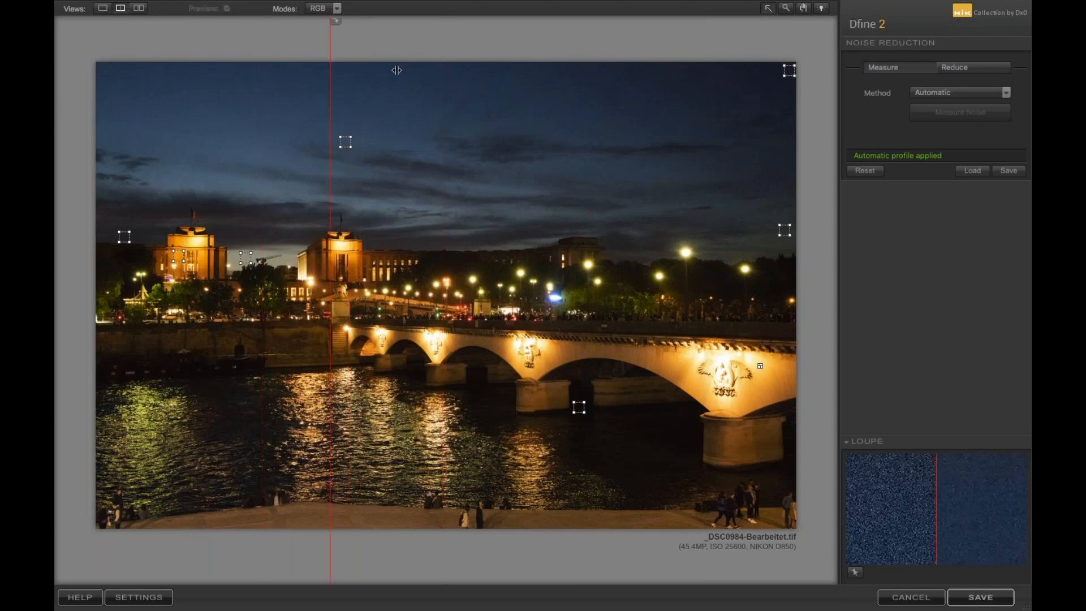
left_click_drag(396, 70, 469, 97)
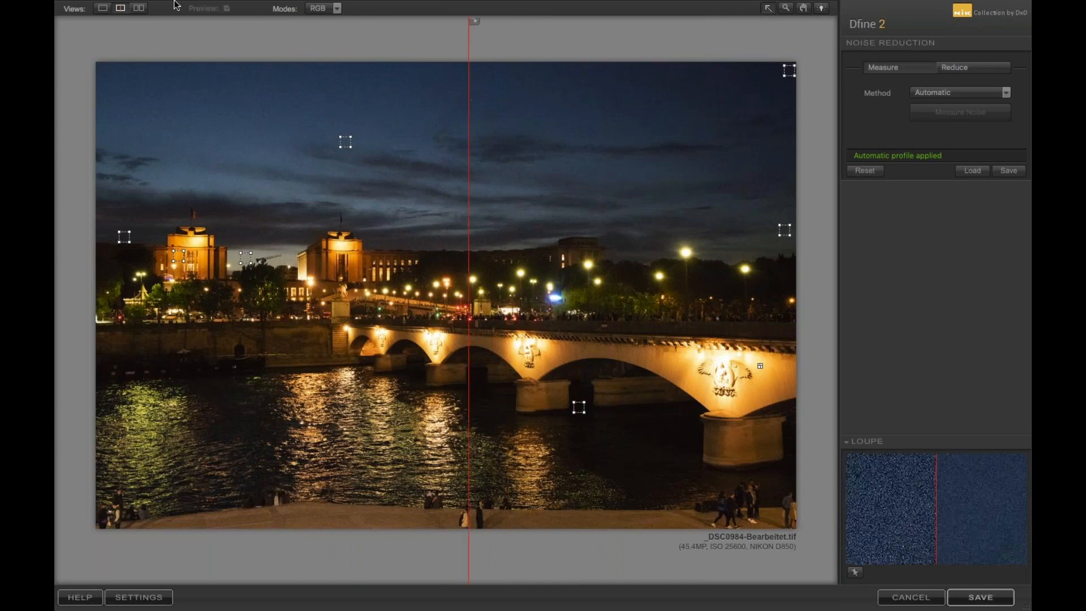
left_click(139, 8)
left_click(444, 287)
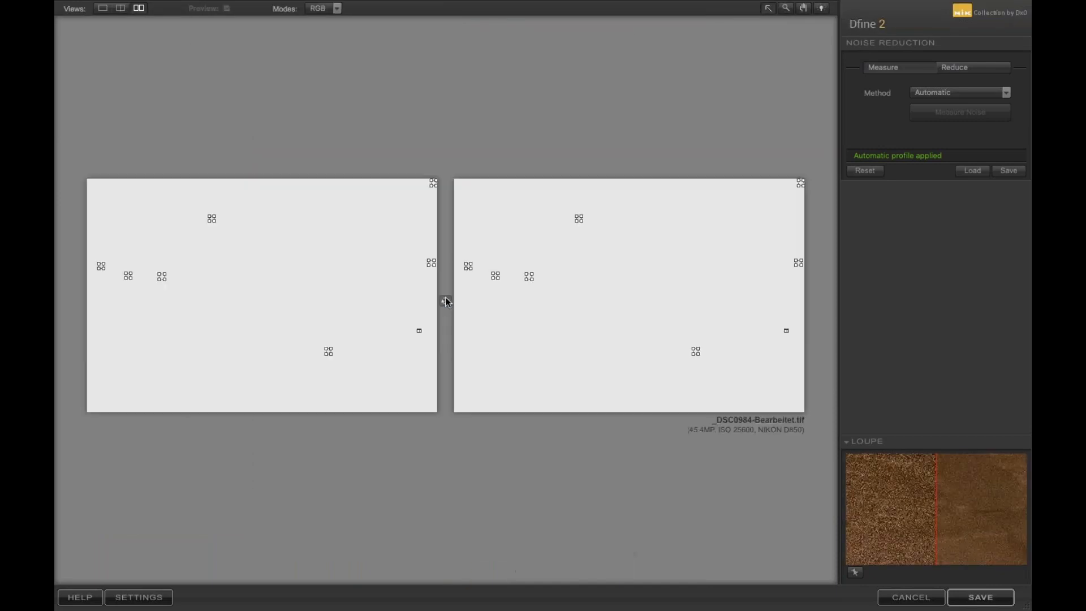
left_click(445, 299)
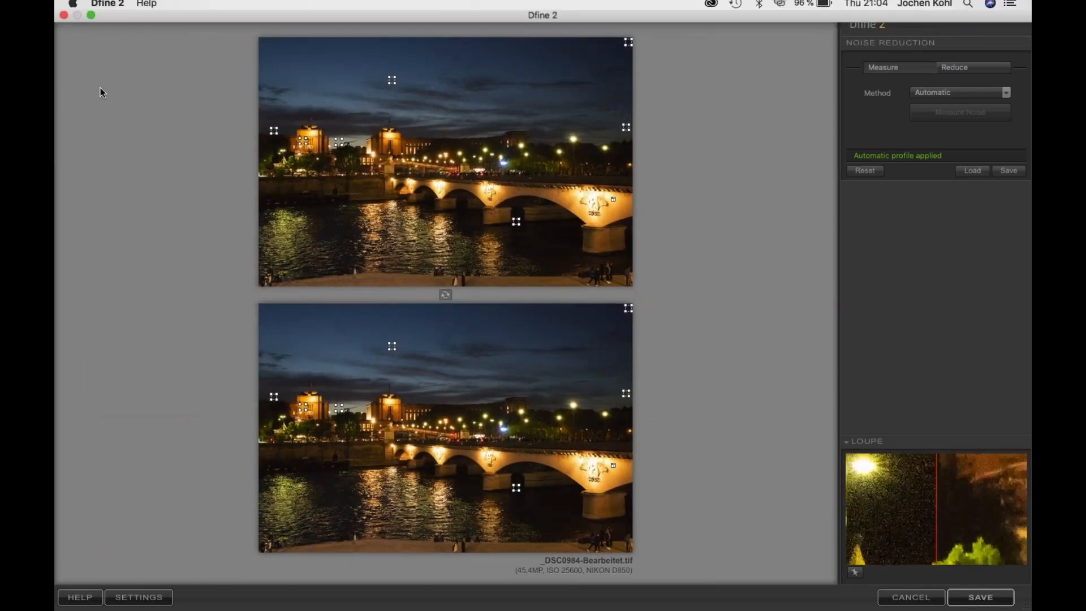
left_click(102, 8)
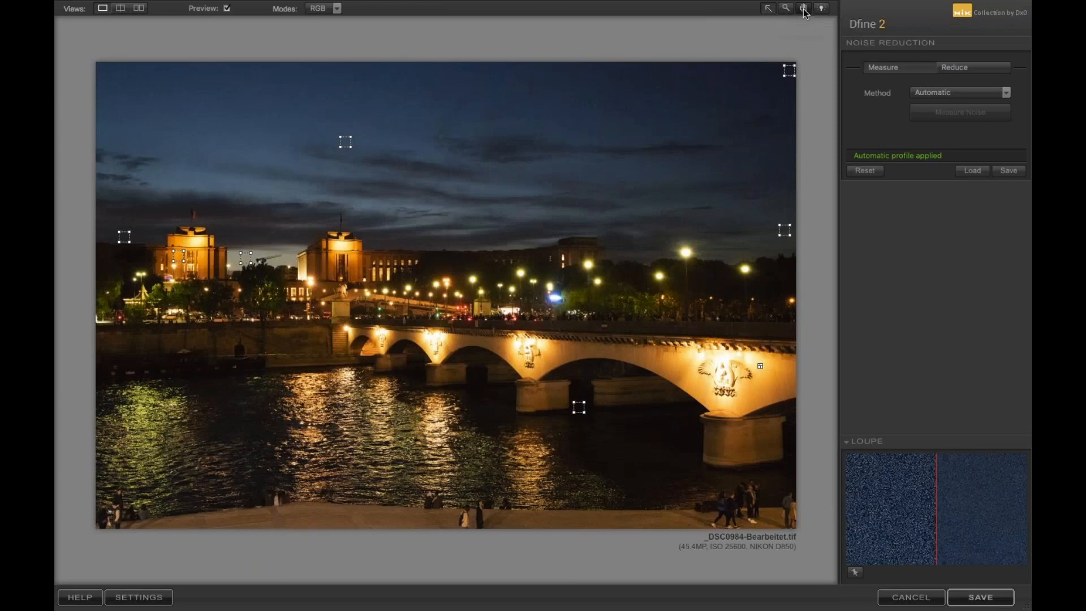
Cycle through the preview background shades back to gray and review the Dfine 2 filter settings.
left_click(824, 8)
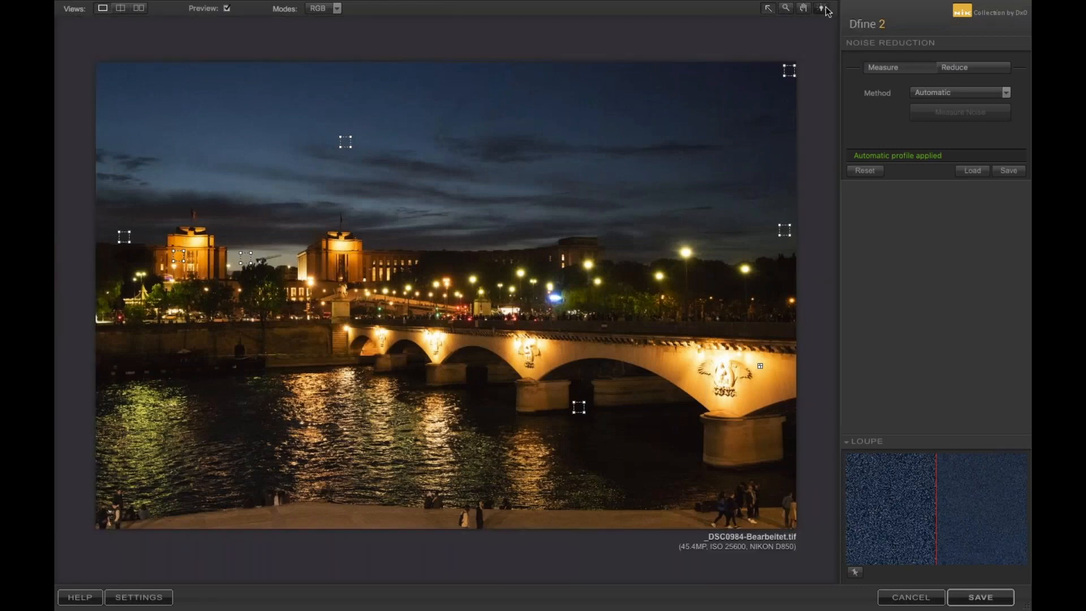
left_click(825, 9)
left_click(825, 9)
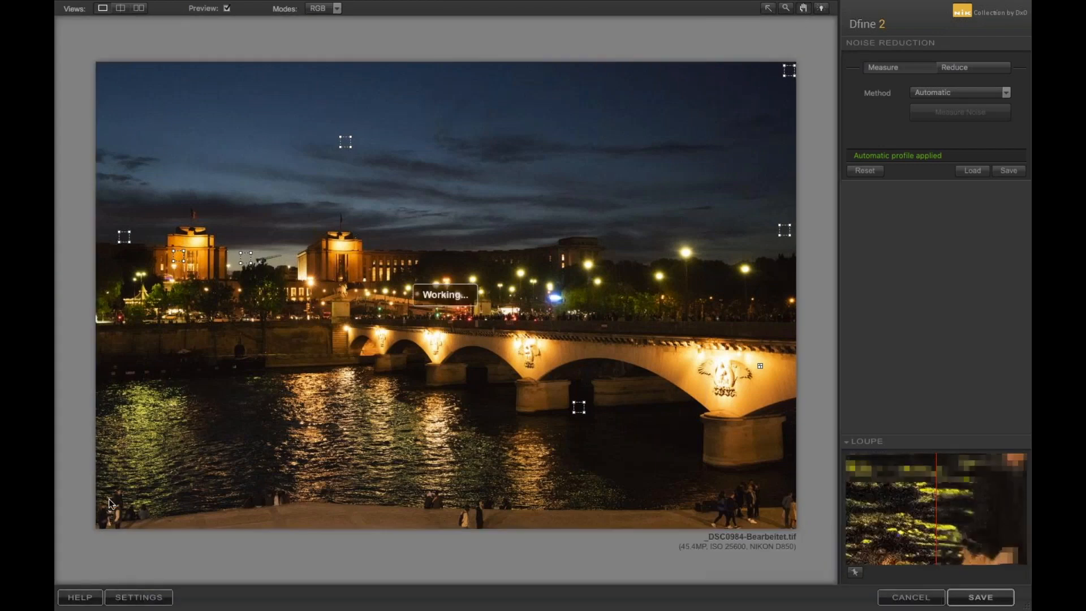
left_click(130, 598)
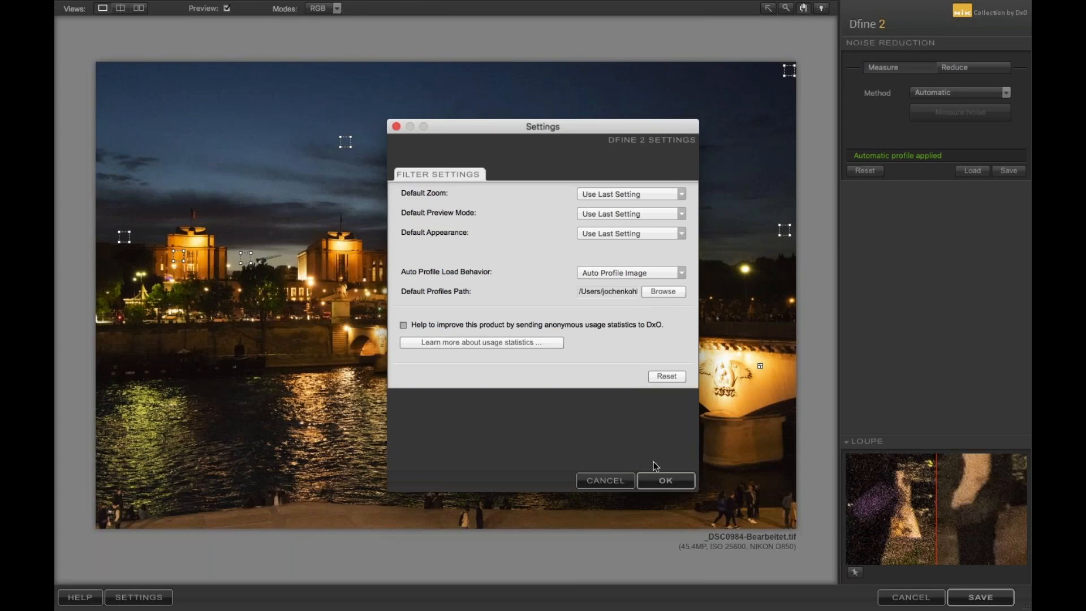
left_click(661, 480)
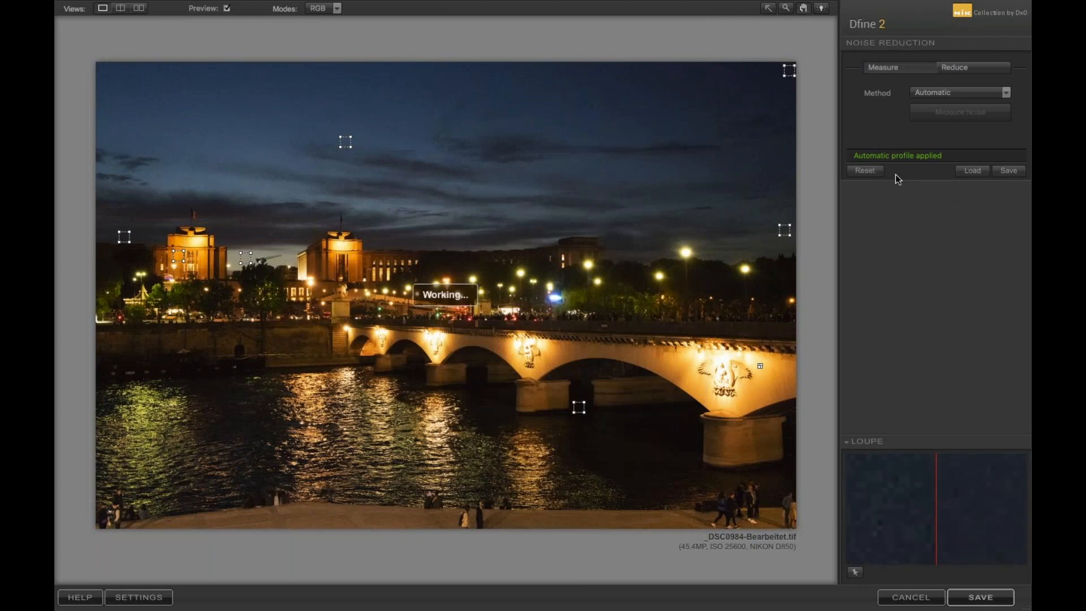
Switch to the Reduce stage and place a subtractive control point on the paved bank in the photo's foreground.
left_click(948, 96)
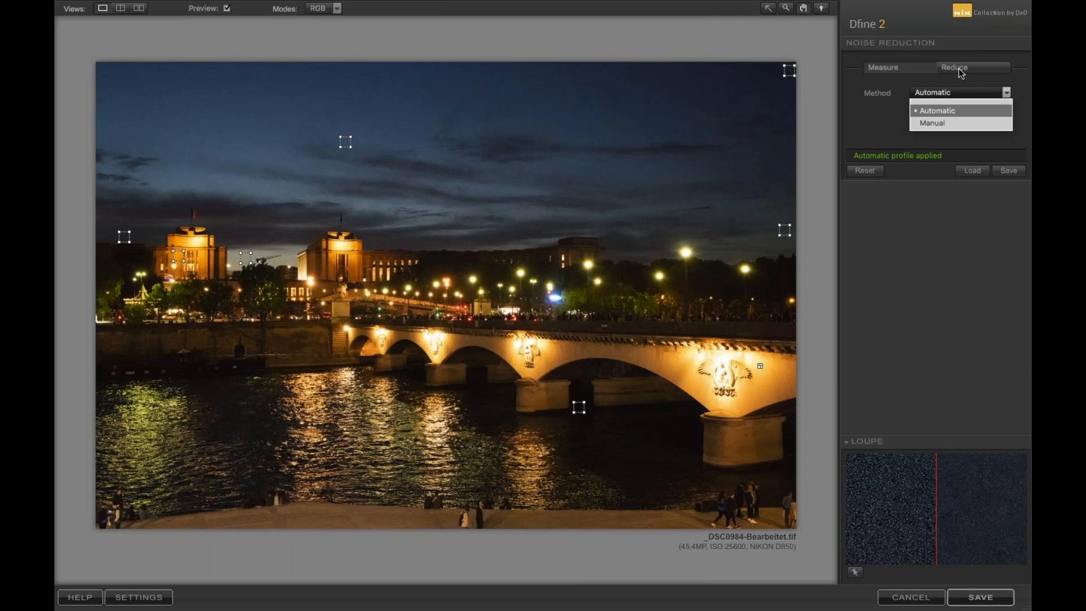
left_click(960, 72)
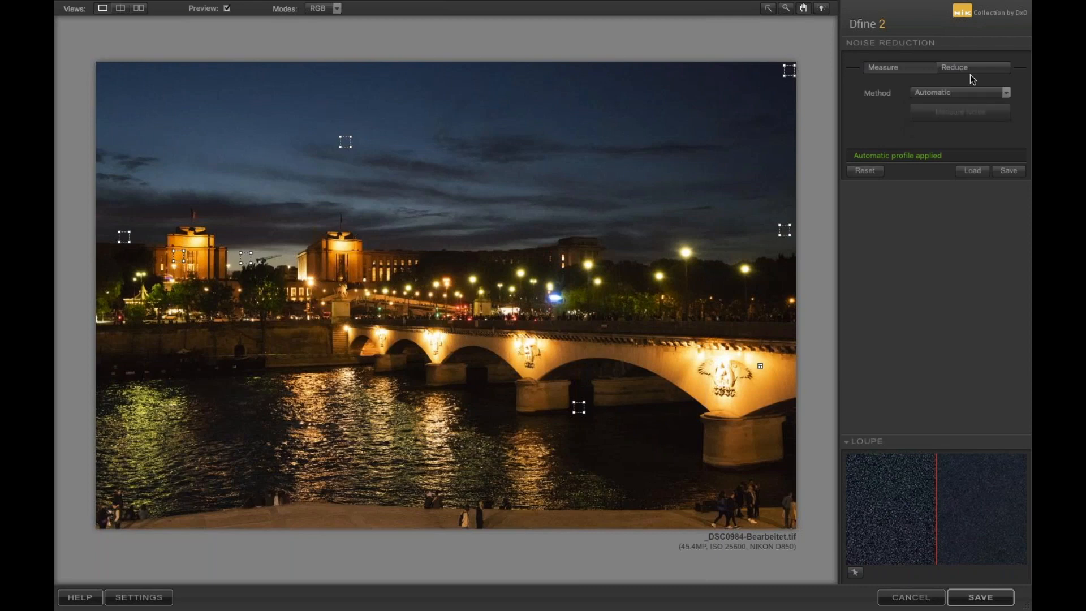
left_click(972, 69)
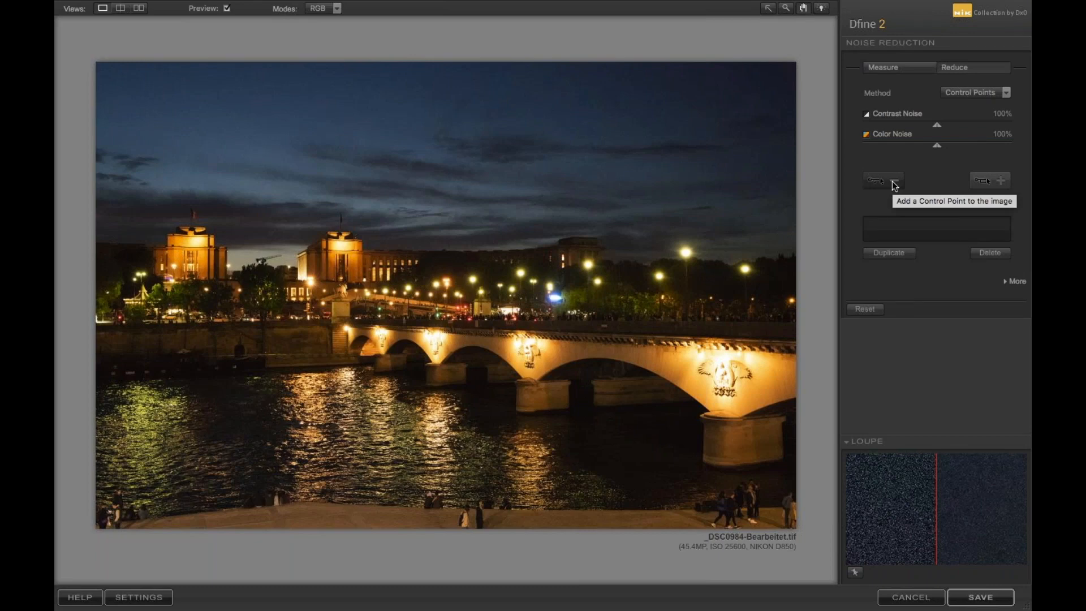
left_click(894, 186)
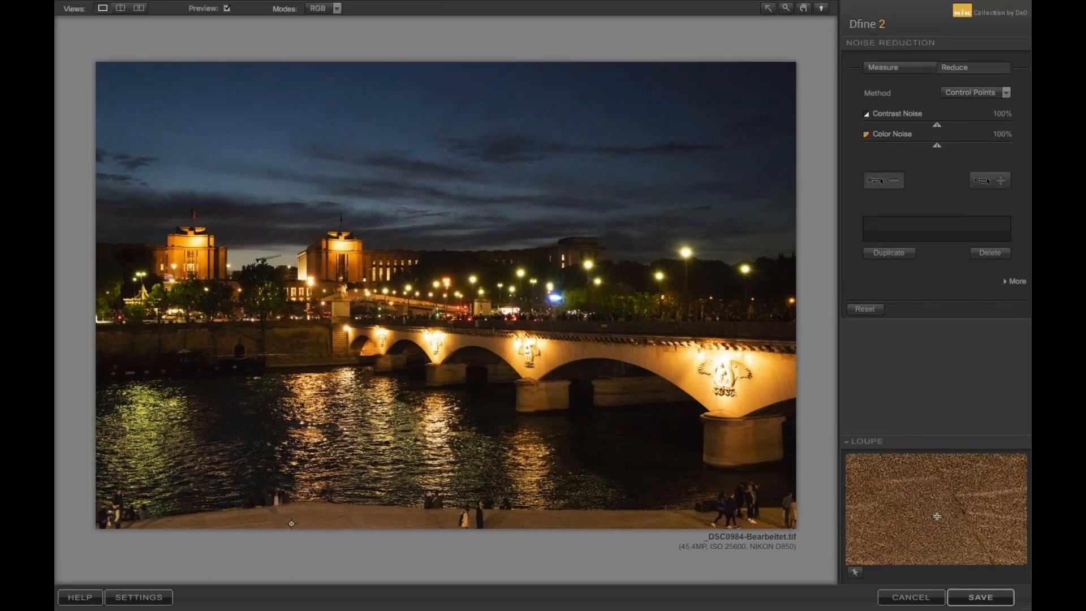
left_click(339, 517)
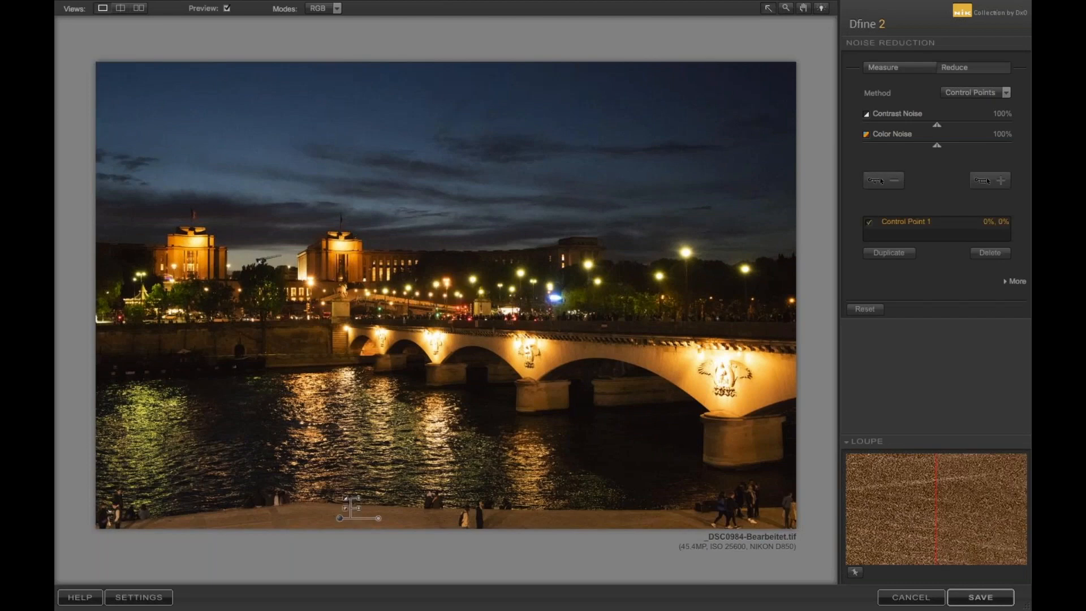
left_click(360, 513)
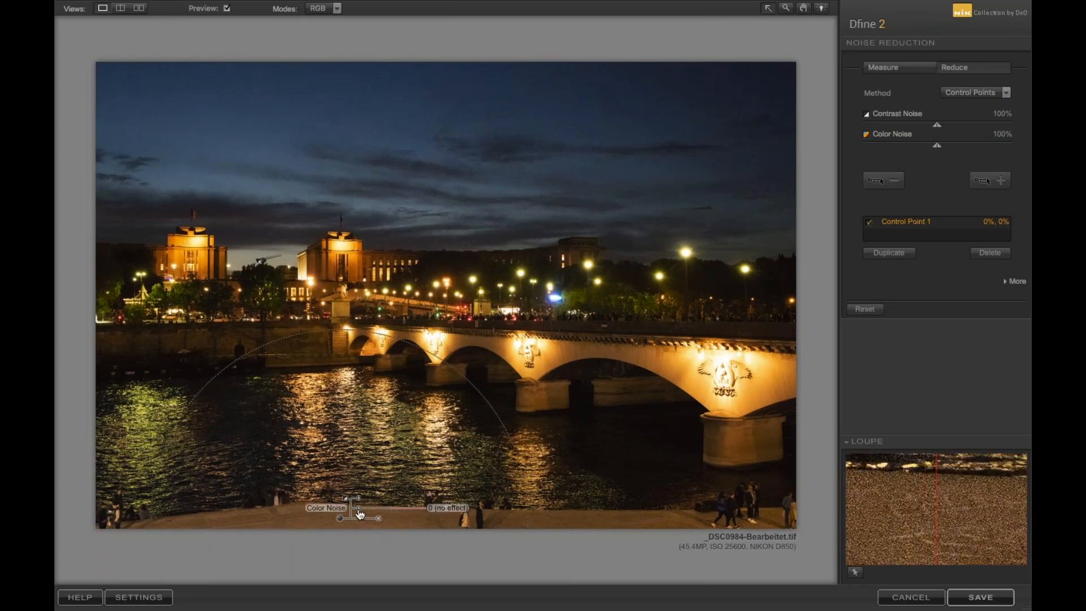
Set Control Point 1 on the paved bank to 13% contrast noise and 21% color noise reduction.
left_click_drag(360, 514, 363, 503)
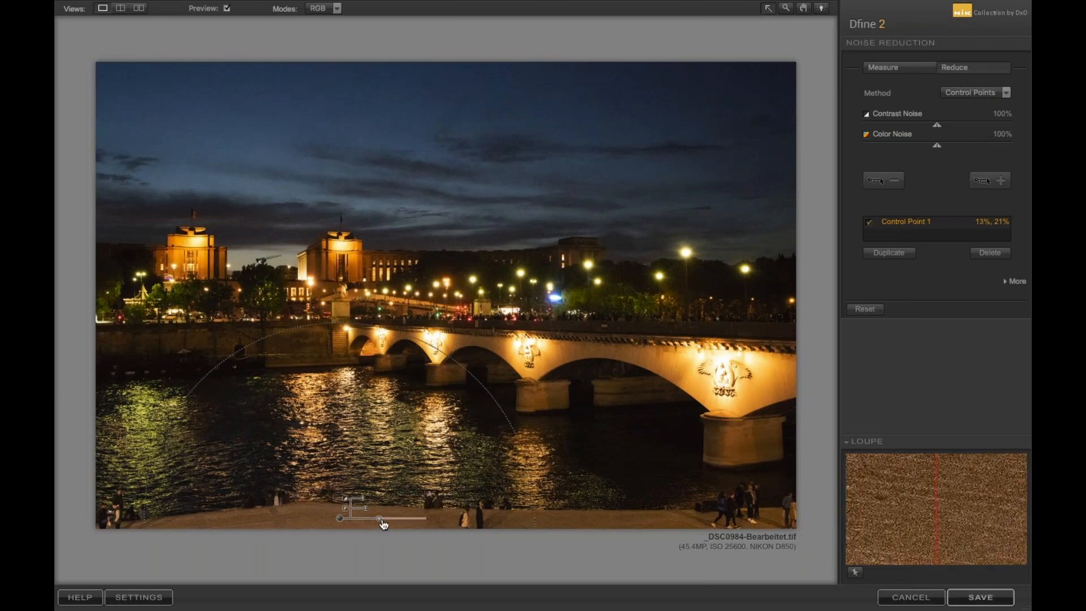
left_click_drag(380, 519, 383, 519)
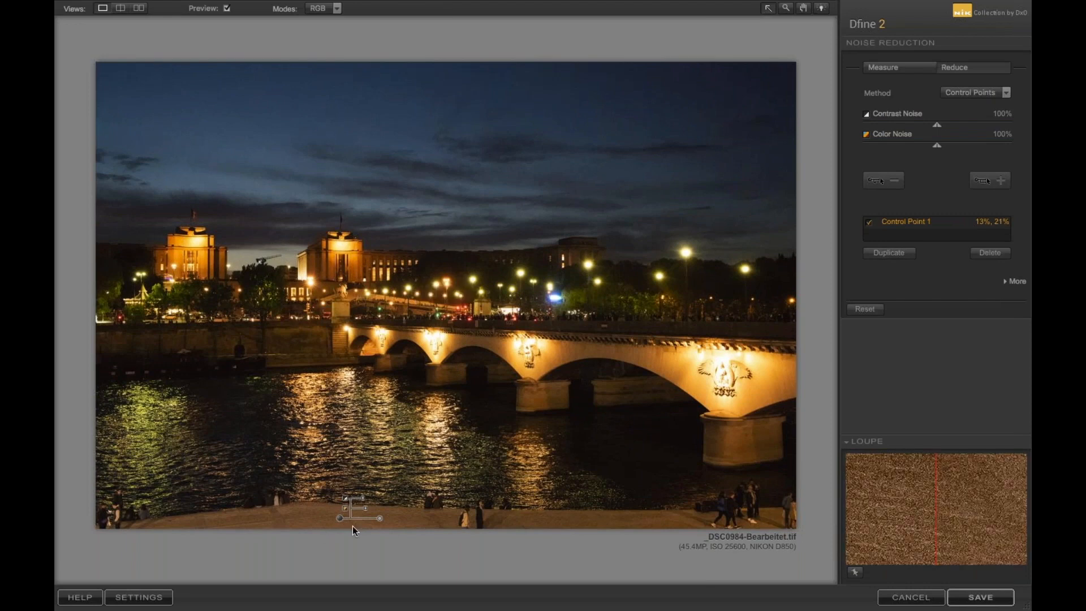
mouse_move(378, 519)
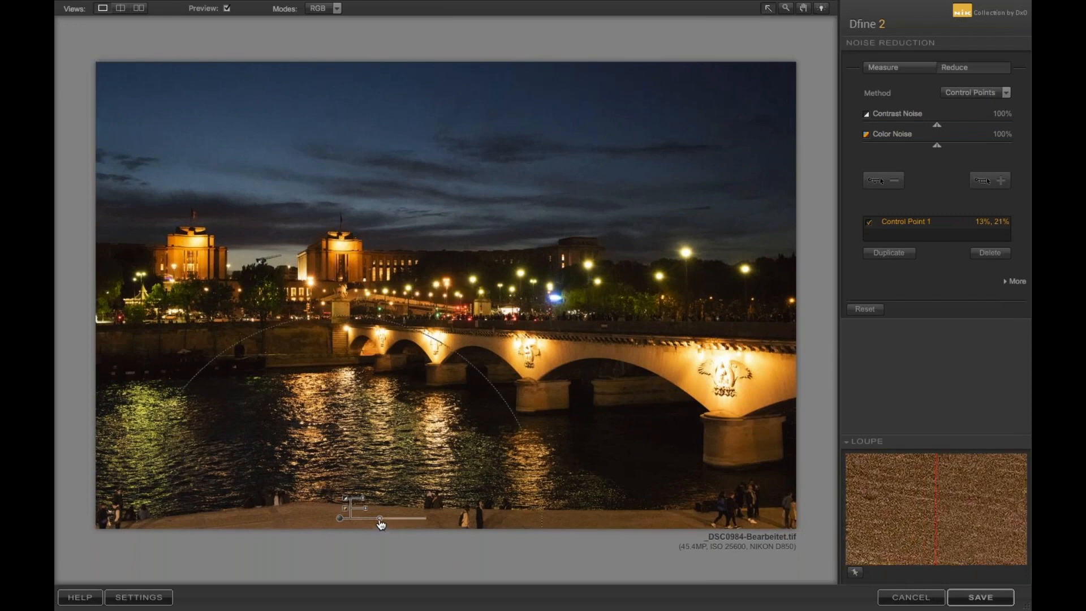
left_click_drag(378, 525, 371, 521)
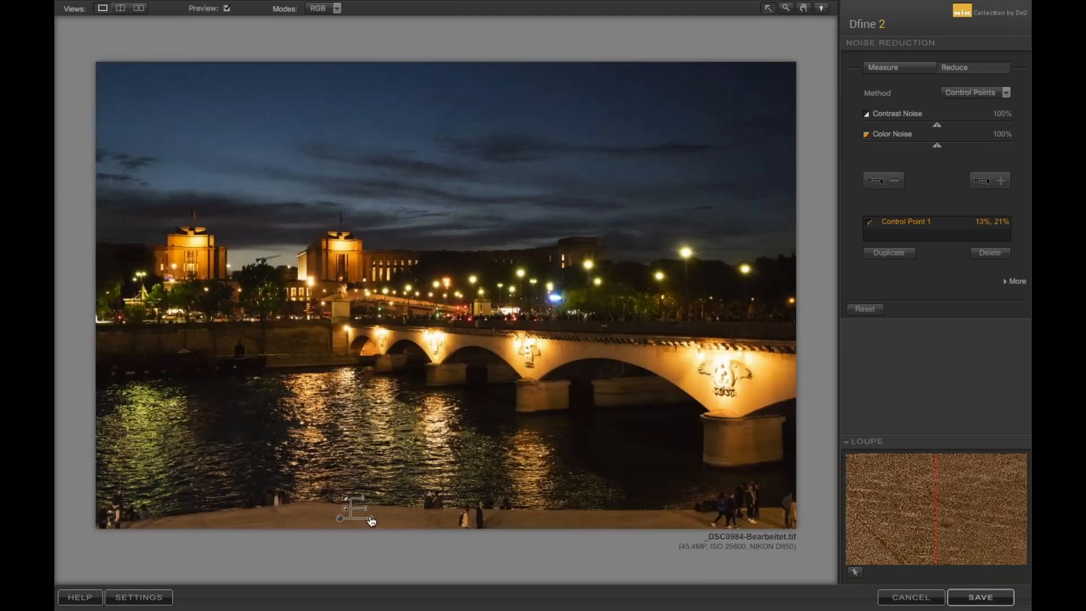
Duplicate Control Point 1 and position the copy farther right on the paved bank in the foreground.
left_click(878, 258)
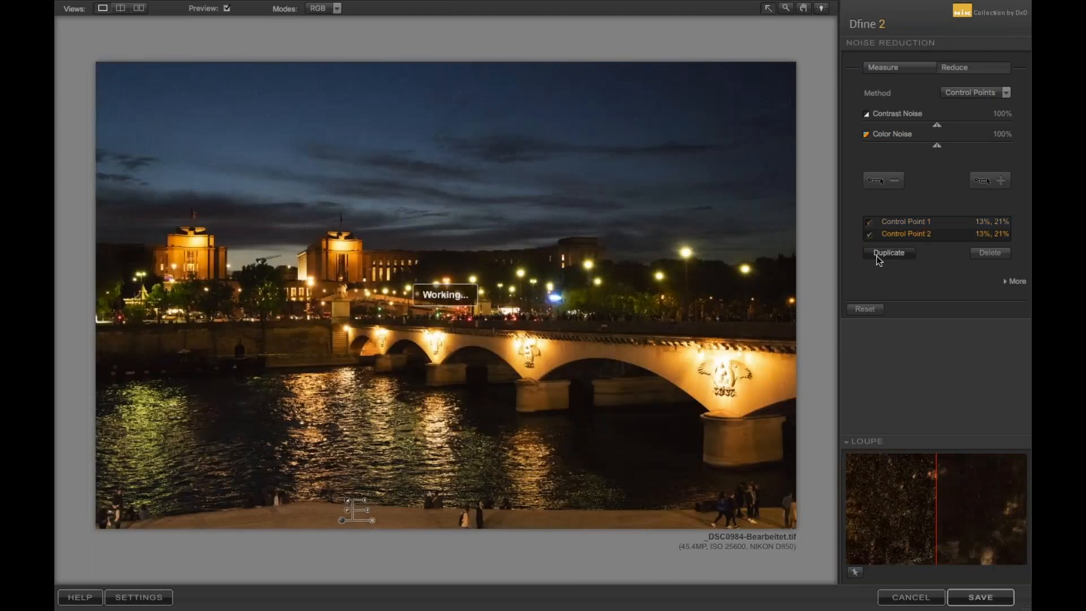
left_click_drag(341, 519, 579, 517)
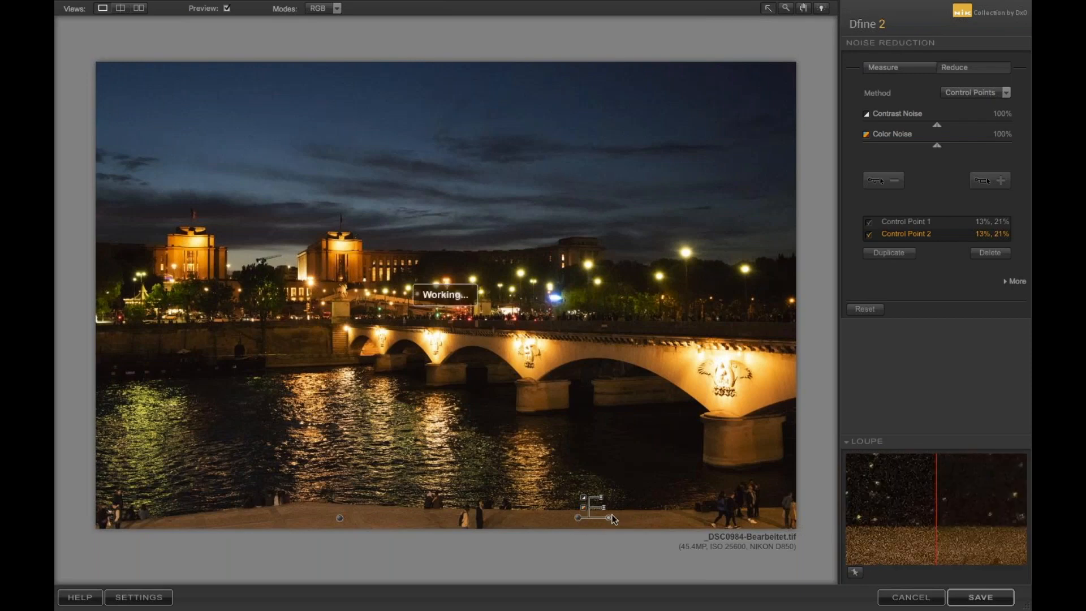
left_click_drag(610, 518, 571, 525)
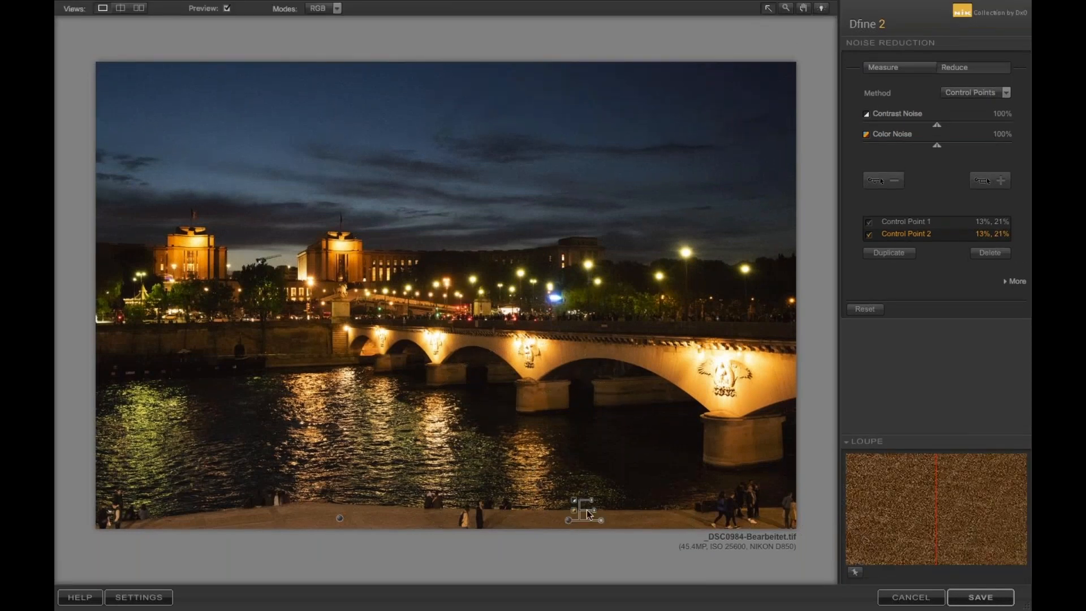
mouse_move(607, 524)
left_mouse_down()
mouse_move(621, 523)
mouse_move(605, 524)
left_mouse_up()
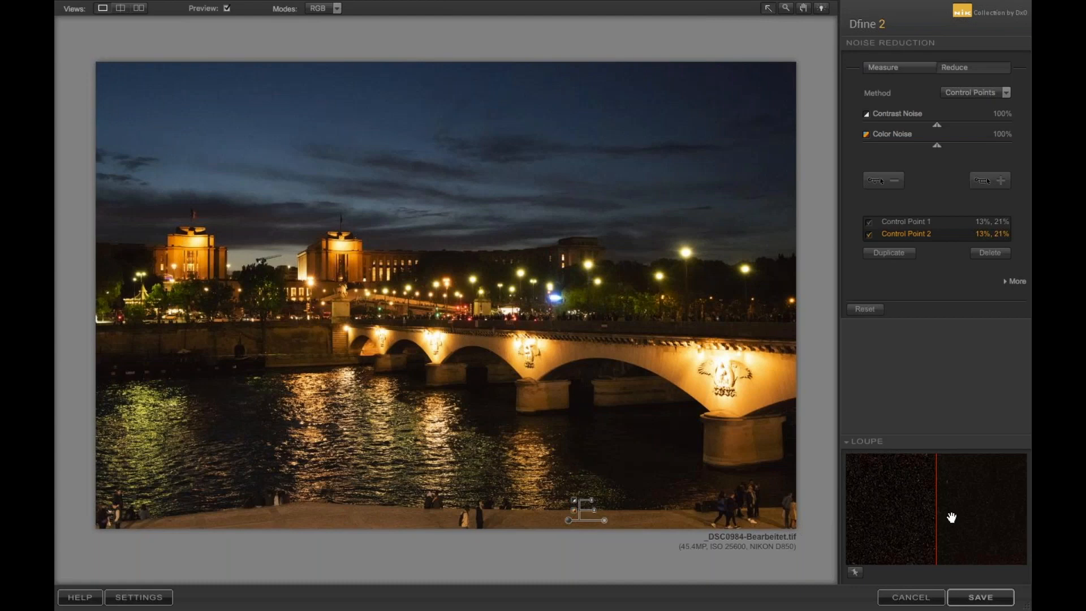
Pin the loupe on the illuminated building and save the noise-reduced photo.
left_click(856, 573)
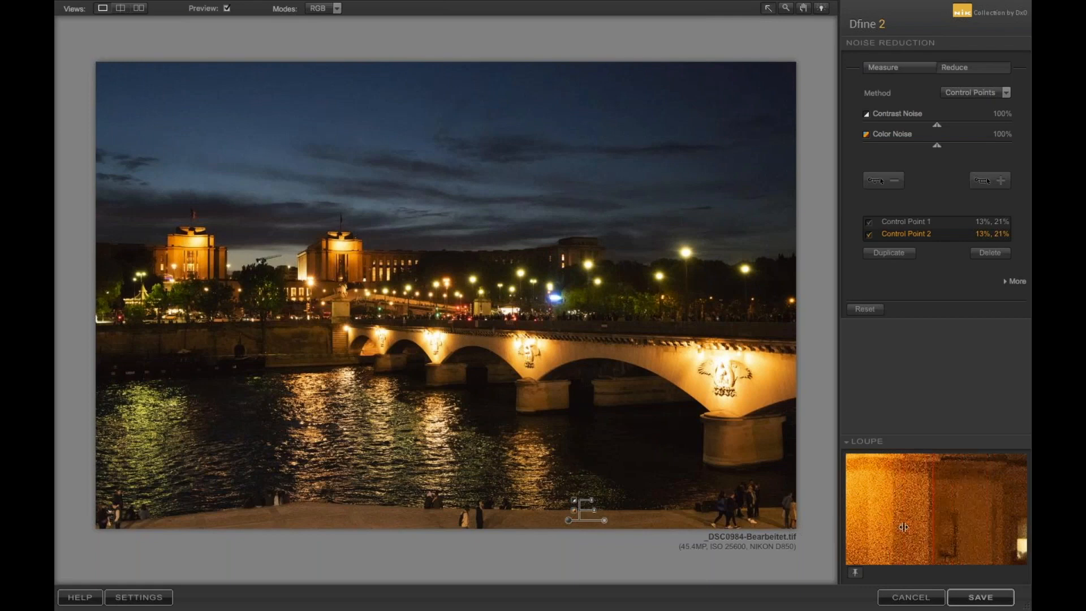
left_click(980, 598)
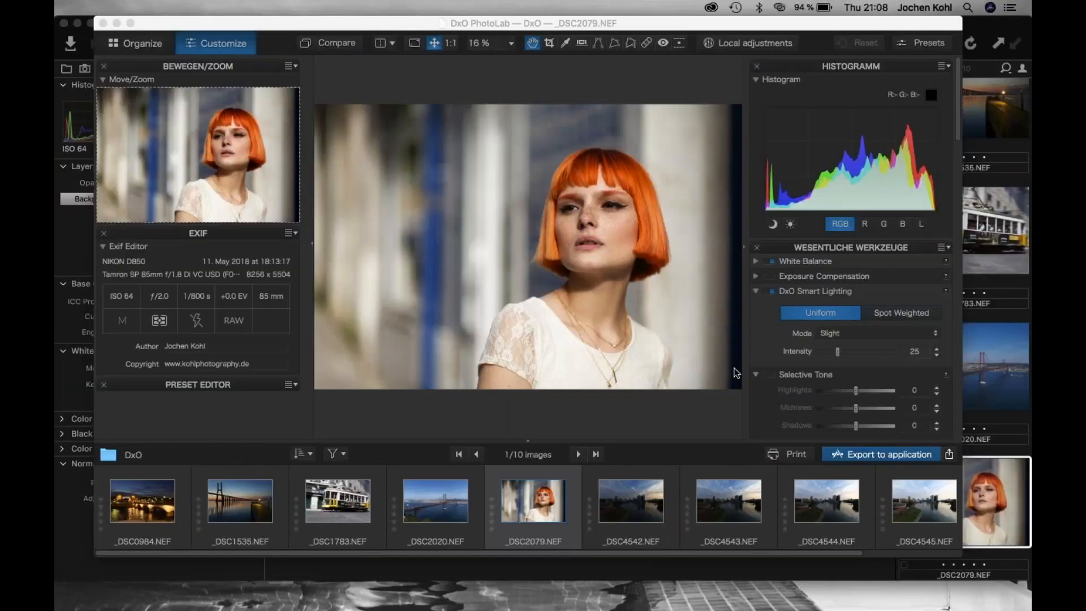
Minimize the PhotoLab, Capture One and Photoshop windows, and switch back to Lightroom.
left_click(117, 23)
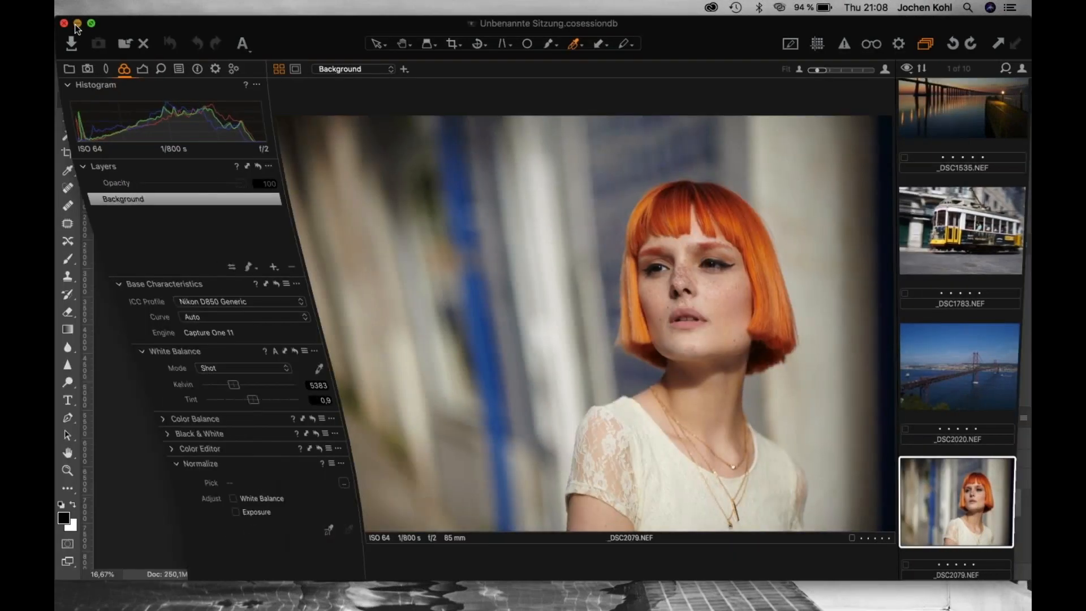
left_click(76, 25)
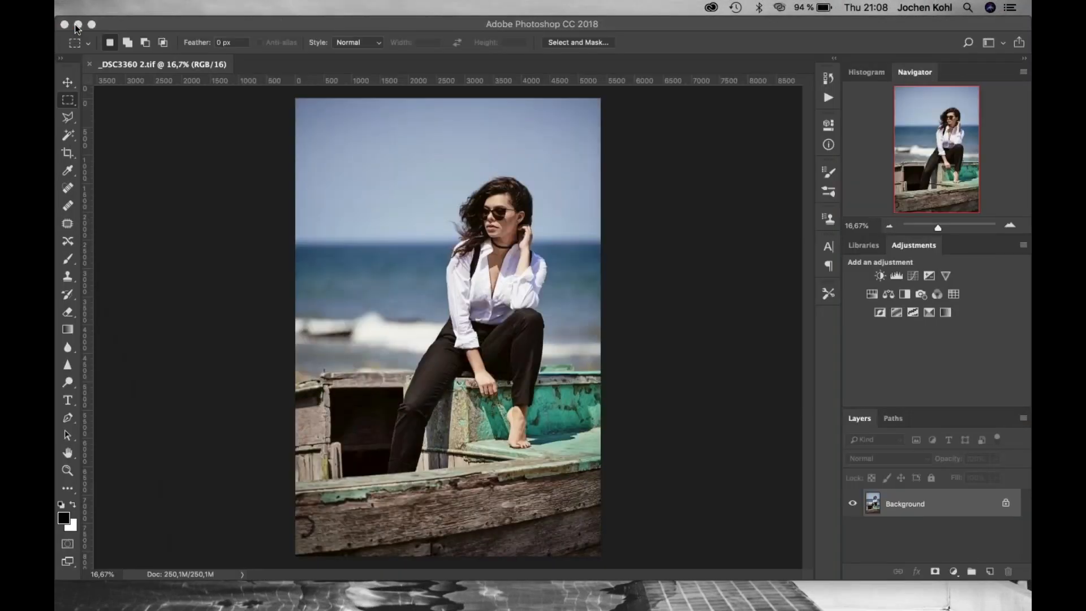
left_click(78, 26)
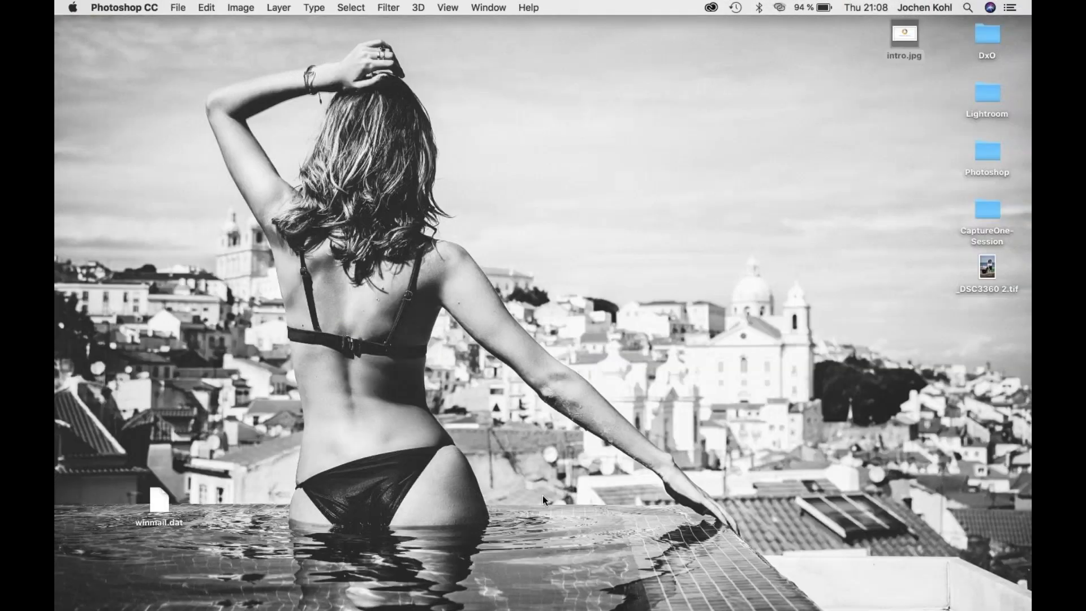
mouse_move(839, 608)
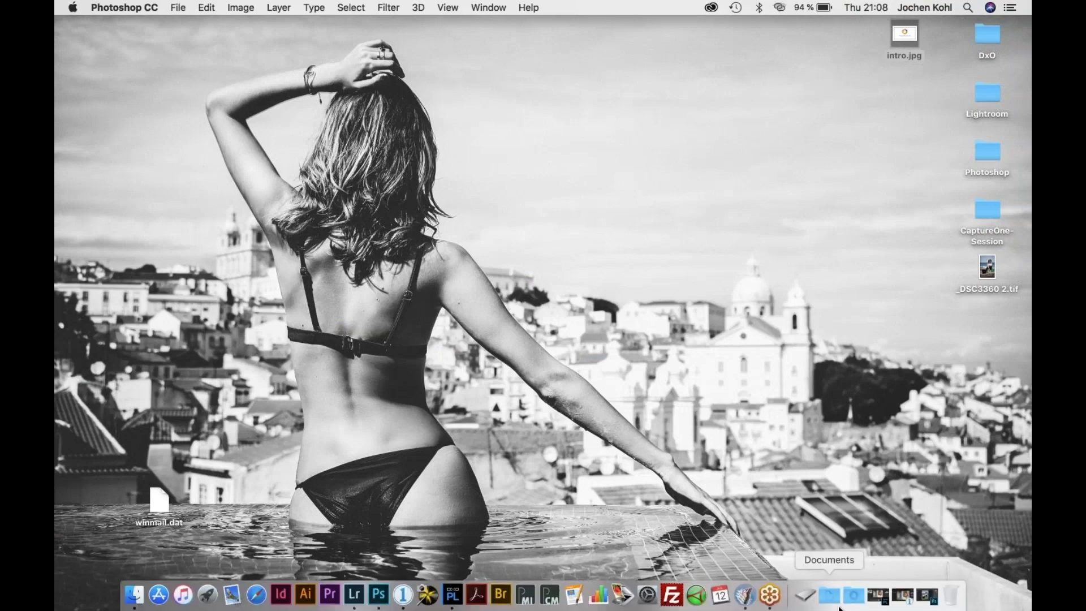
left_click(359, 599)
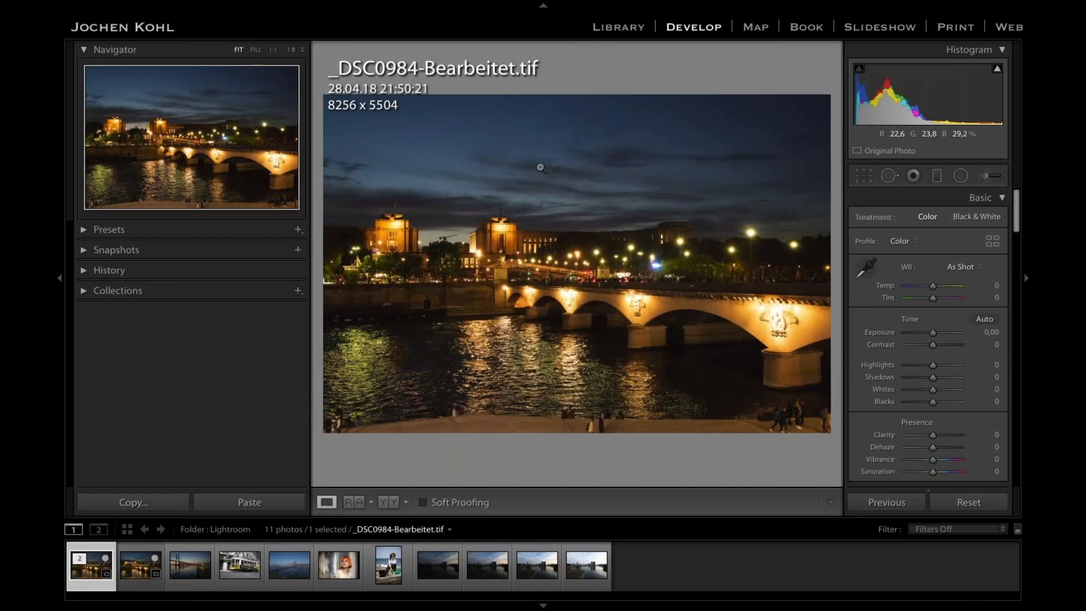
Inspect the noise-reduced bridge photo at 1:1, from the street lamps up to the night sky.
left_click(274, 50)
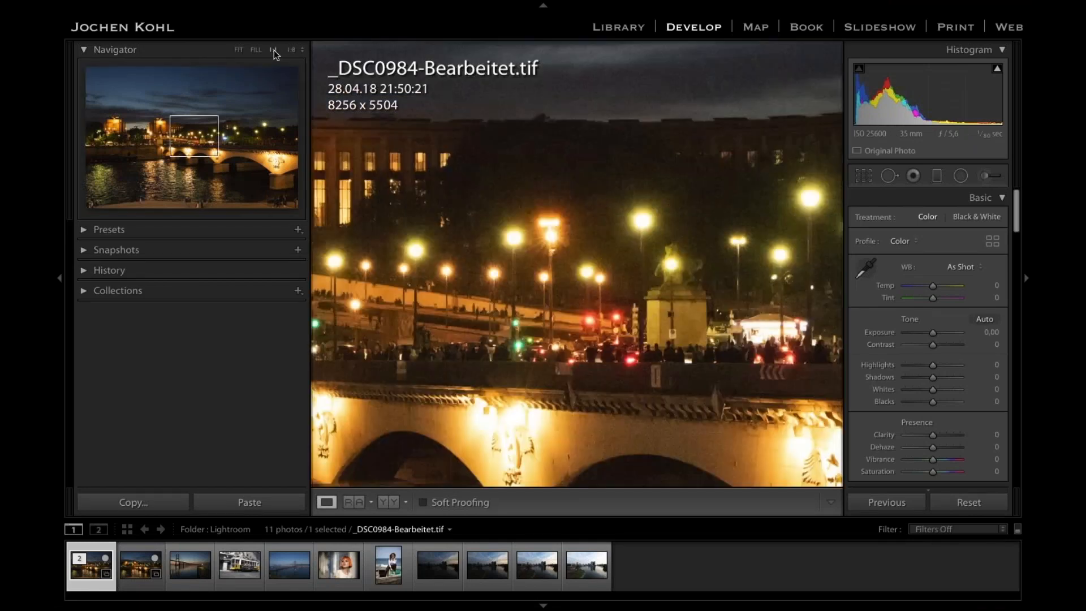
left_click(167, 124)
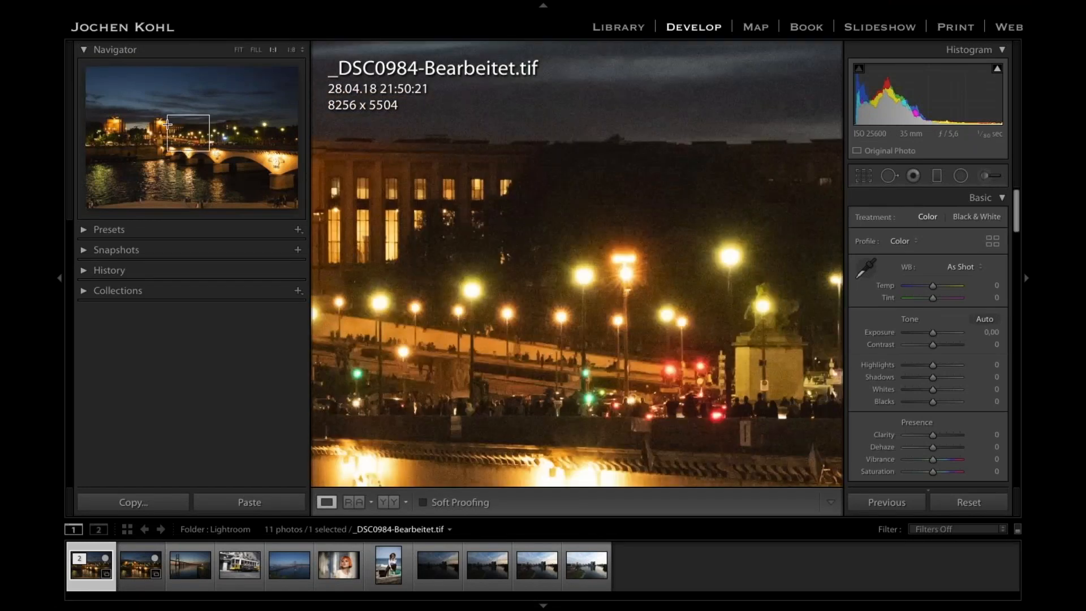
mouse_move(167, 124)
left_mouse_down()
mouse_move(136, 127)
mouse_move(172, 121)
mouse_move(176, 104)
mouse_move(166, 102)
left_mouse_up()
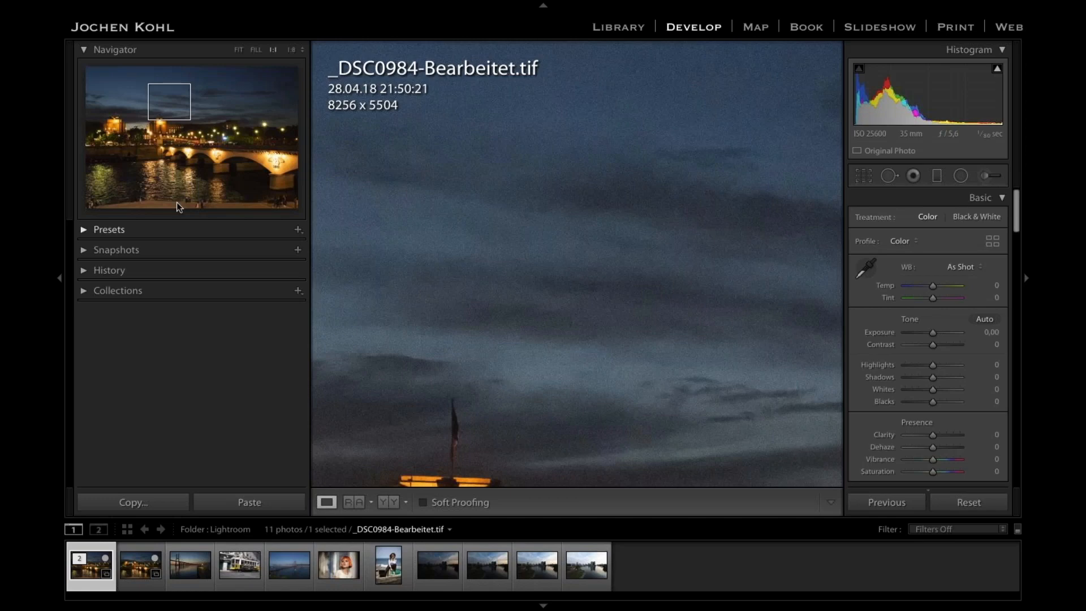
Leave Lightroom's full-screen mode and minimize it, and switch to Photoshop with _DSC3360 2.tif in an enlarged window.
mouse_move(98, 3)
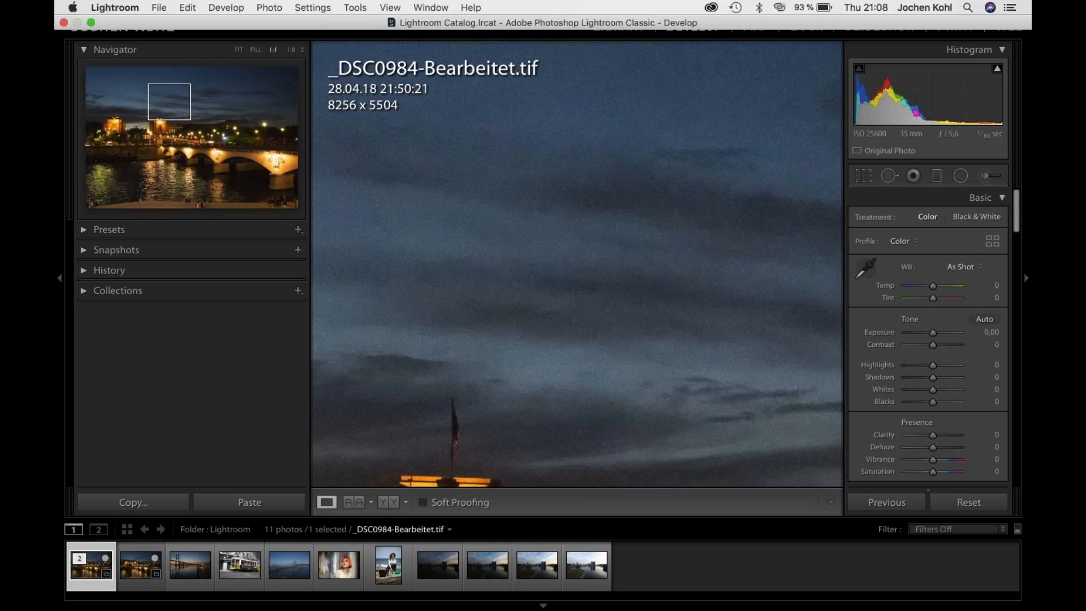
left_click(92, 23)
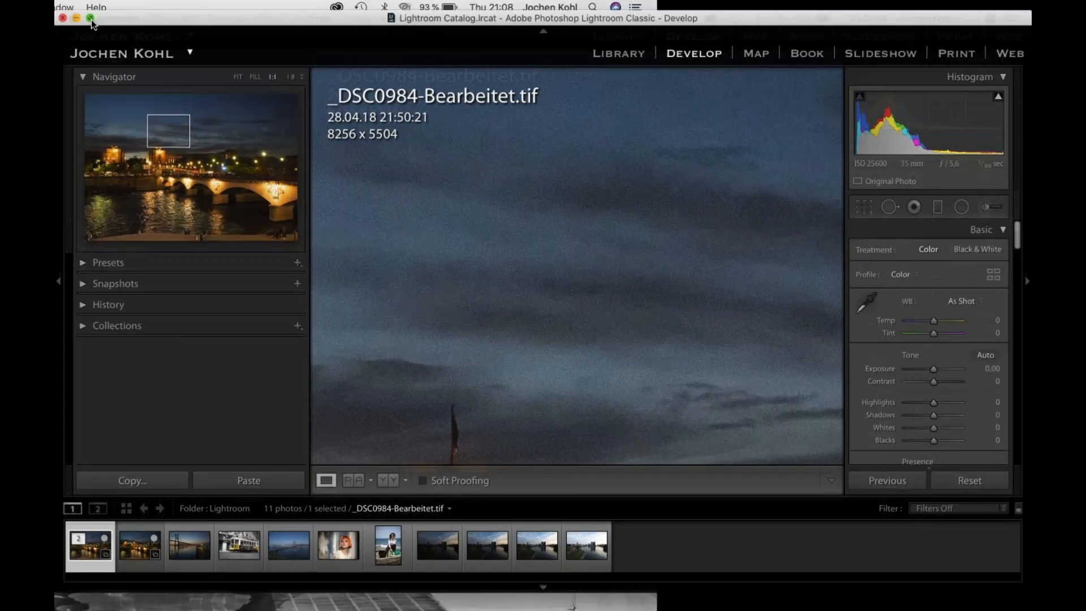
left_click(77, 23)
mouse_move(895, 607)
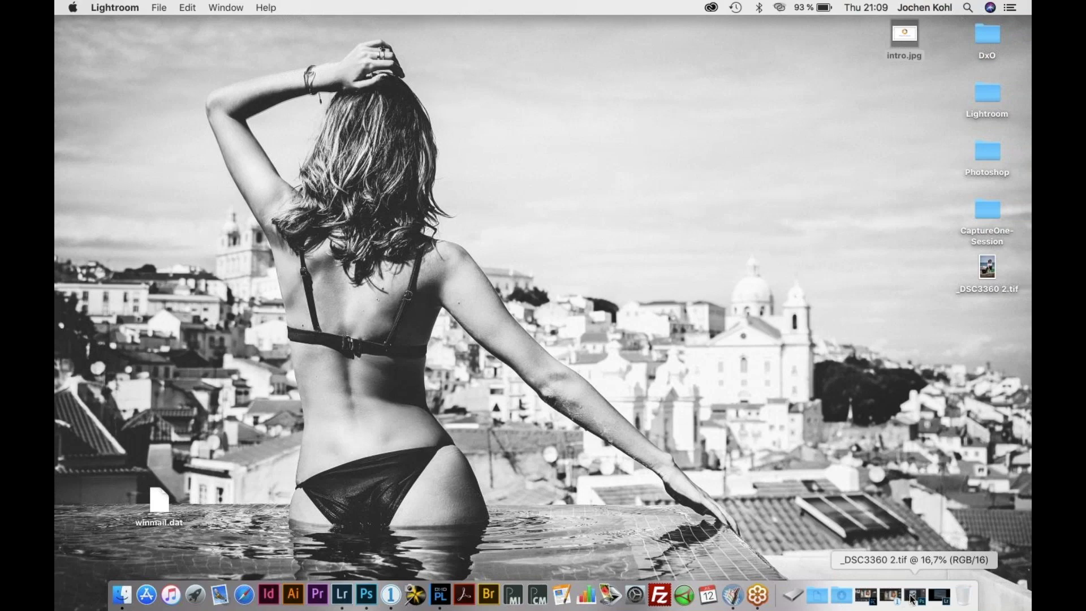
left_click(912, 596)
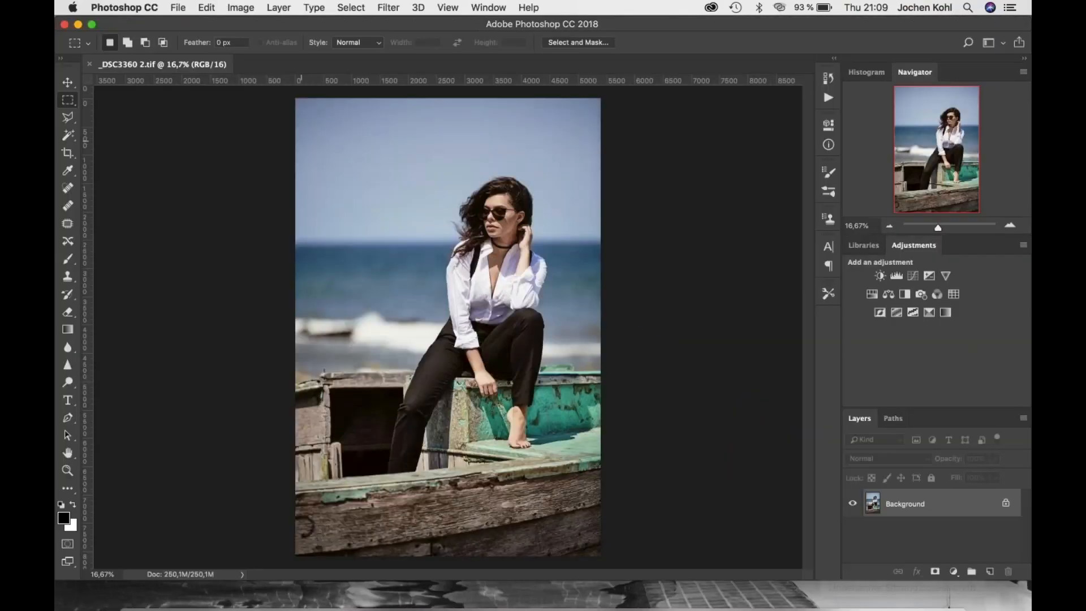
left_click(91, 25)
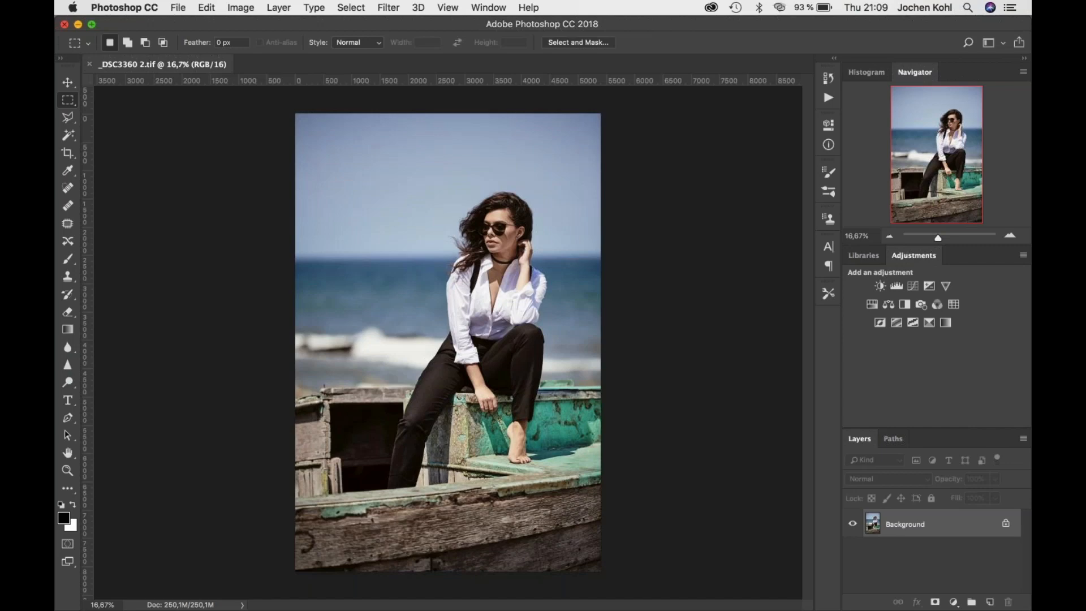
Open the Nik Collection Selective Tool for the photo of the woman on the boat.
left_click(125, 8)
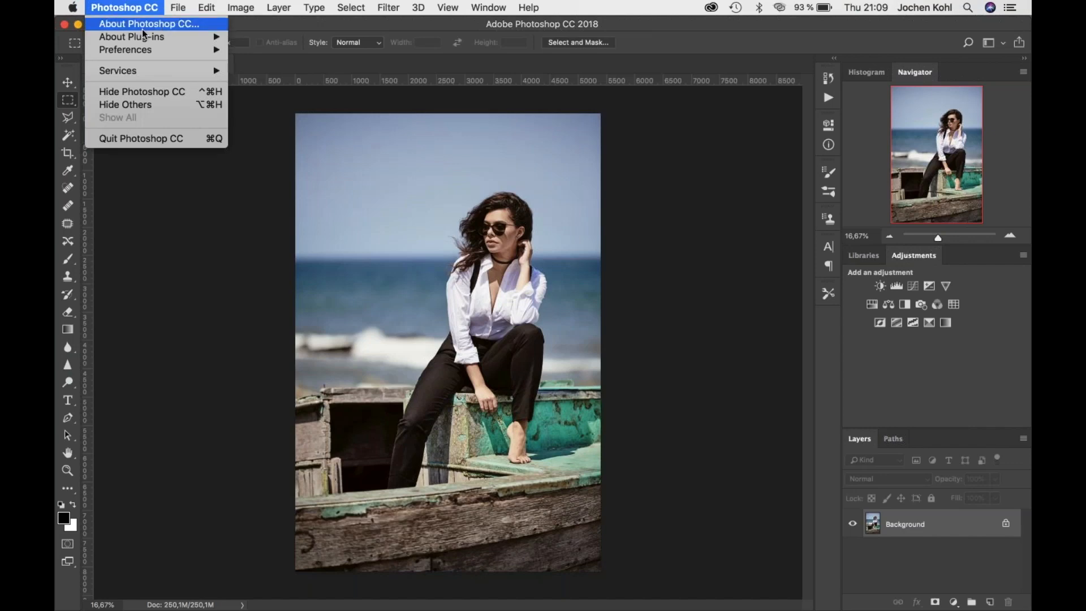
mouse_move(178, 8)
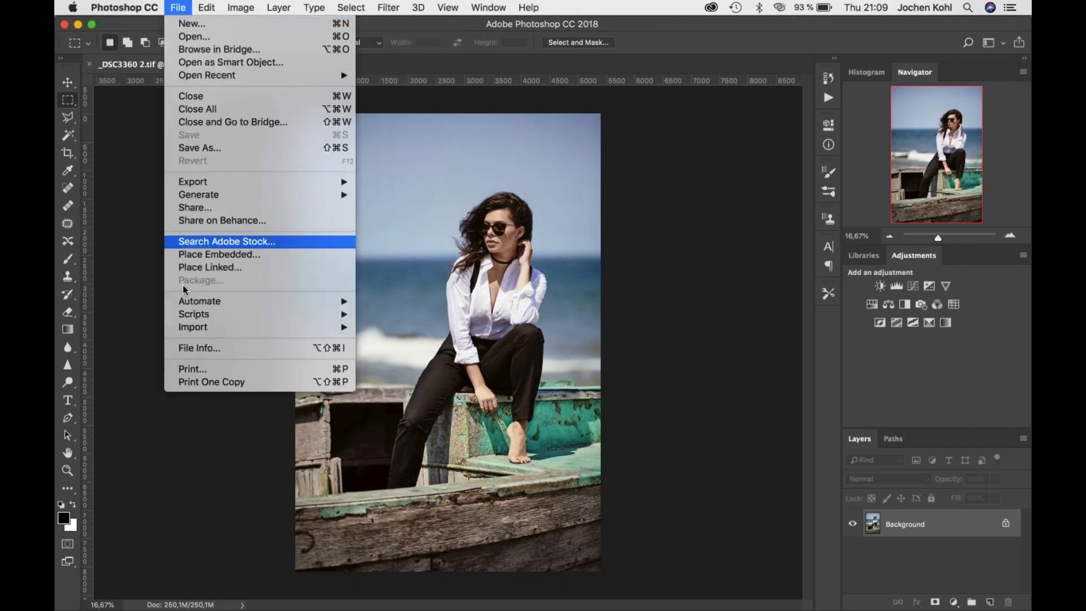
mouse_move(342, 316)
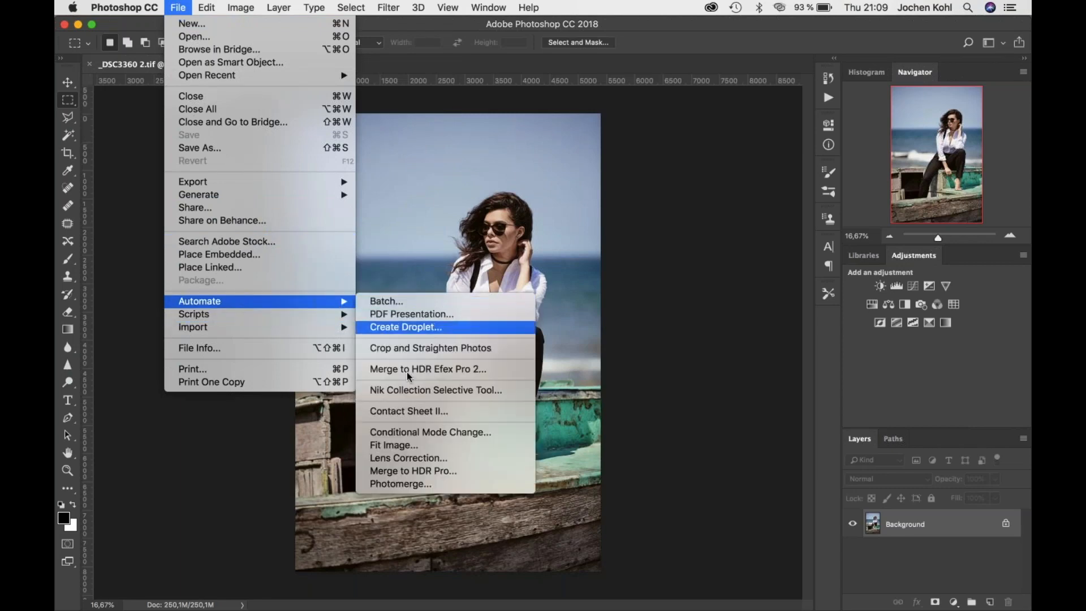
left_click(413, 390)
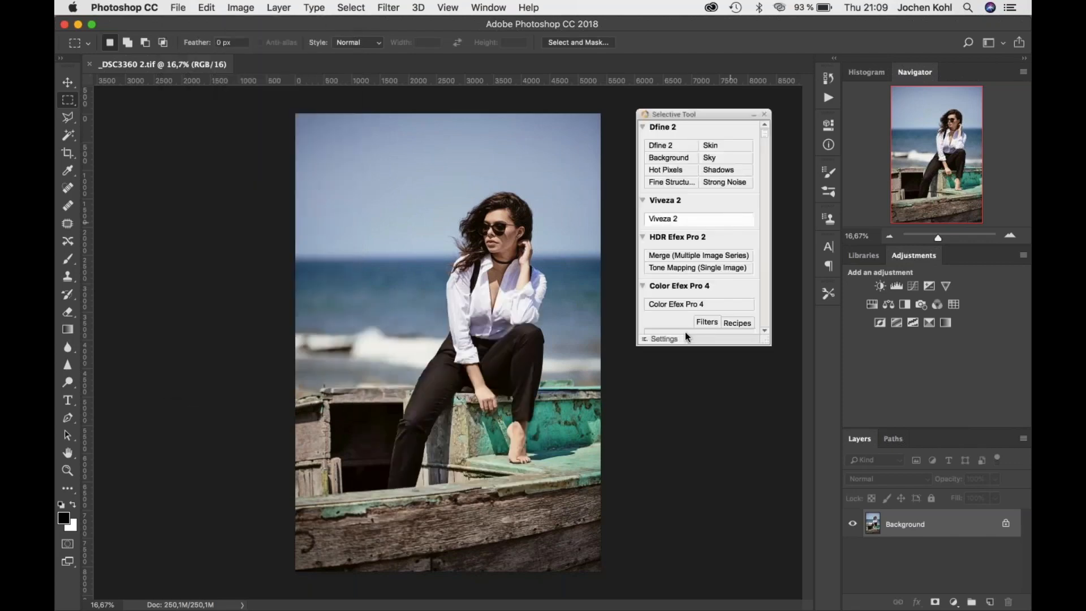
Review the Selective Tool settings and keep the filtered effect applied to a separate layer.
left_click(668, 339)
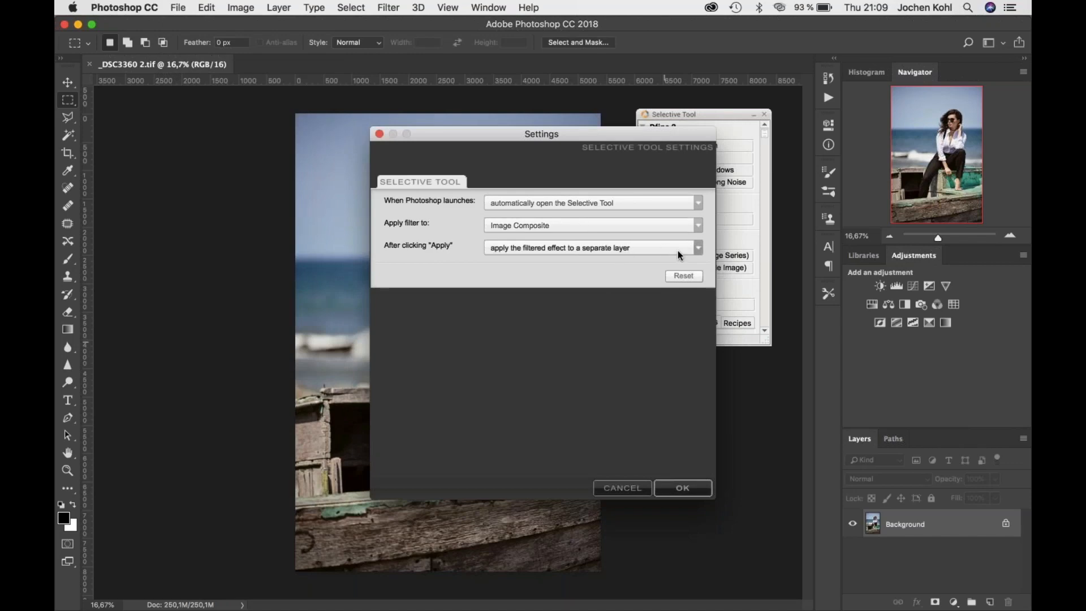
left_click(697, 250)
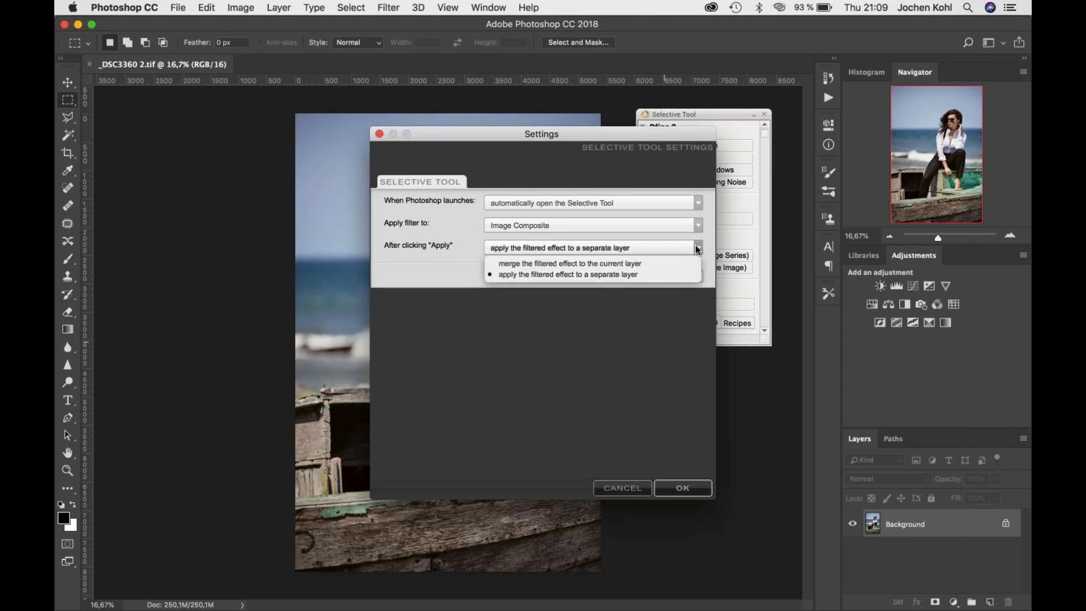
left_click(664, 247)
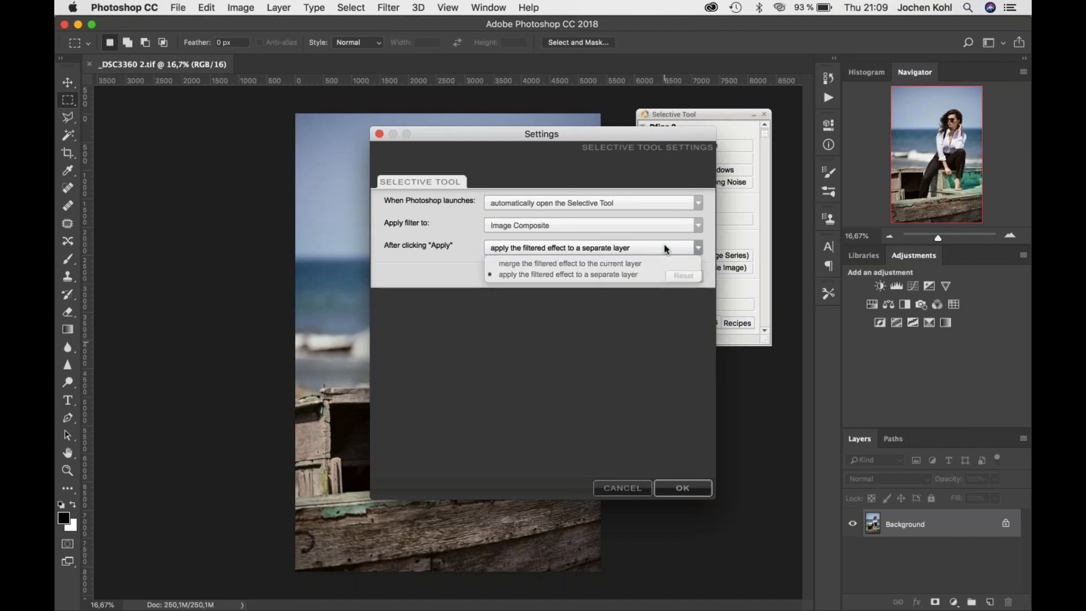
left_click(694, 487)
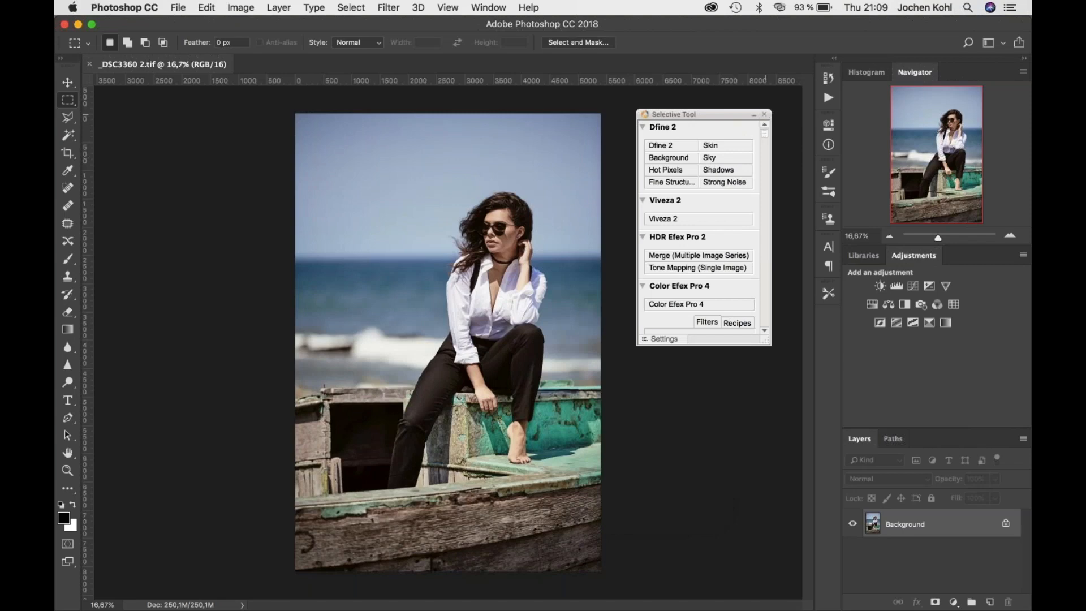
left_click(178, 8)
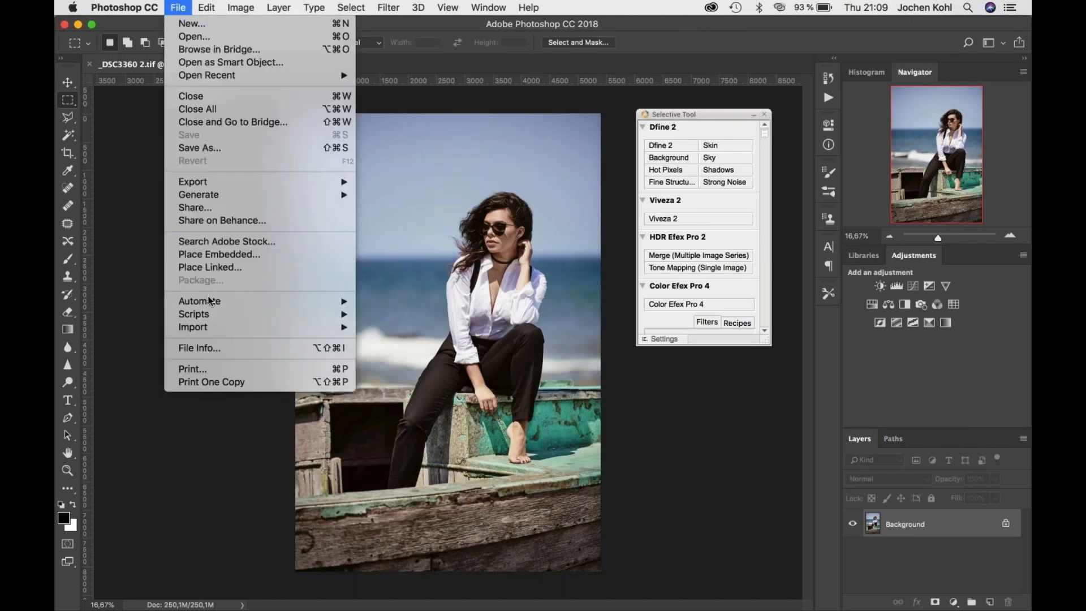
mouse_move(210, 301)
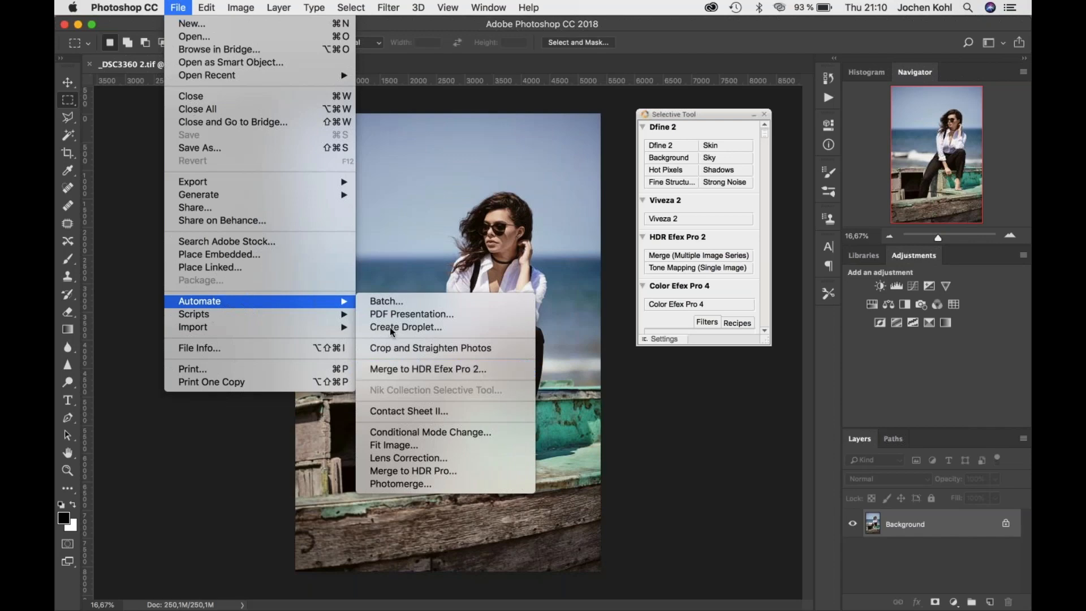
left_click(662, 440)
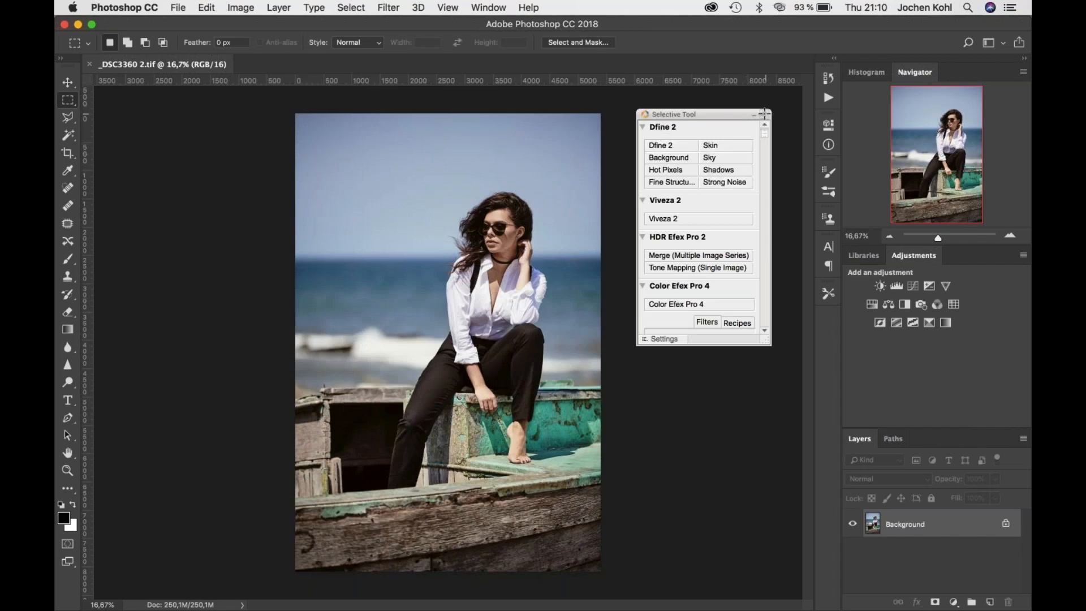
Close the Selective Tool, open the photo in Analog Efex Pro 2 from the Nik Collection filters, and dismiss the introductory tip.
left_click(764, 113)
left_click(389, 7)
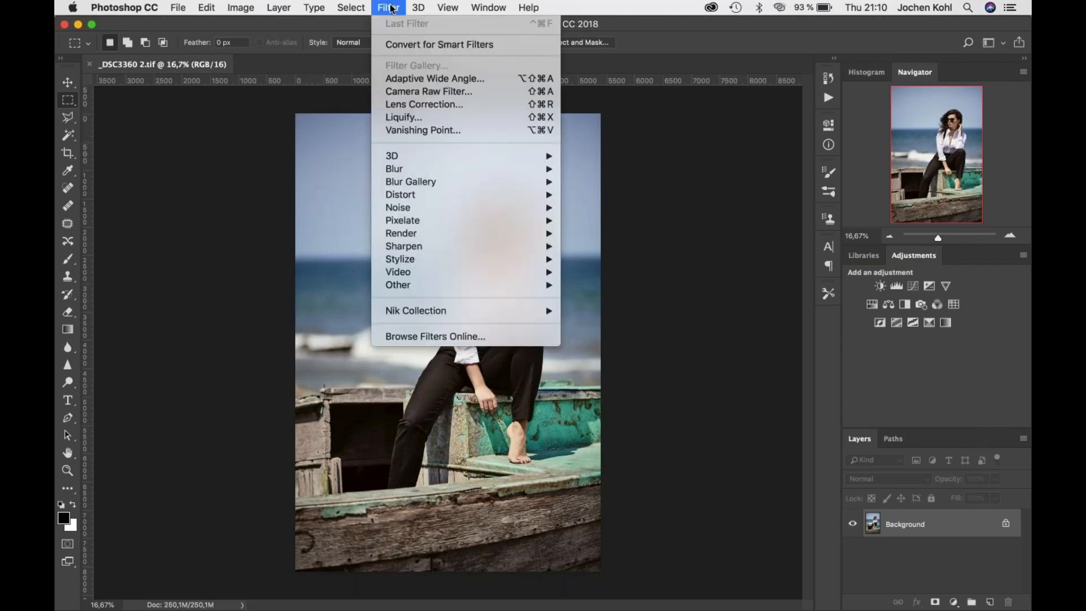
mouse_move(416, 316)
mouse_move(540, 310)
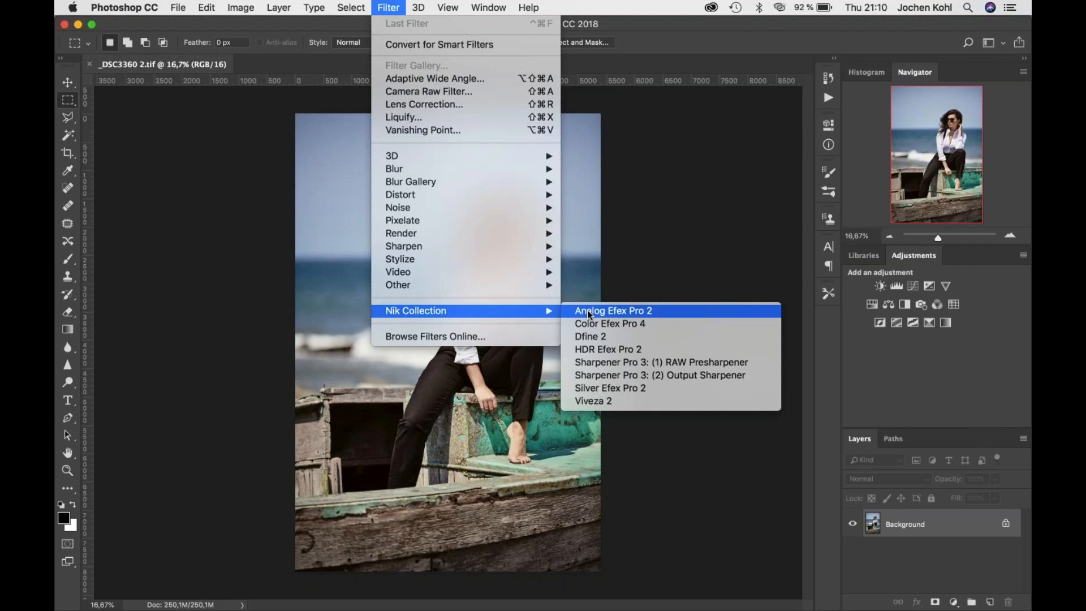
left_click(589, 315)
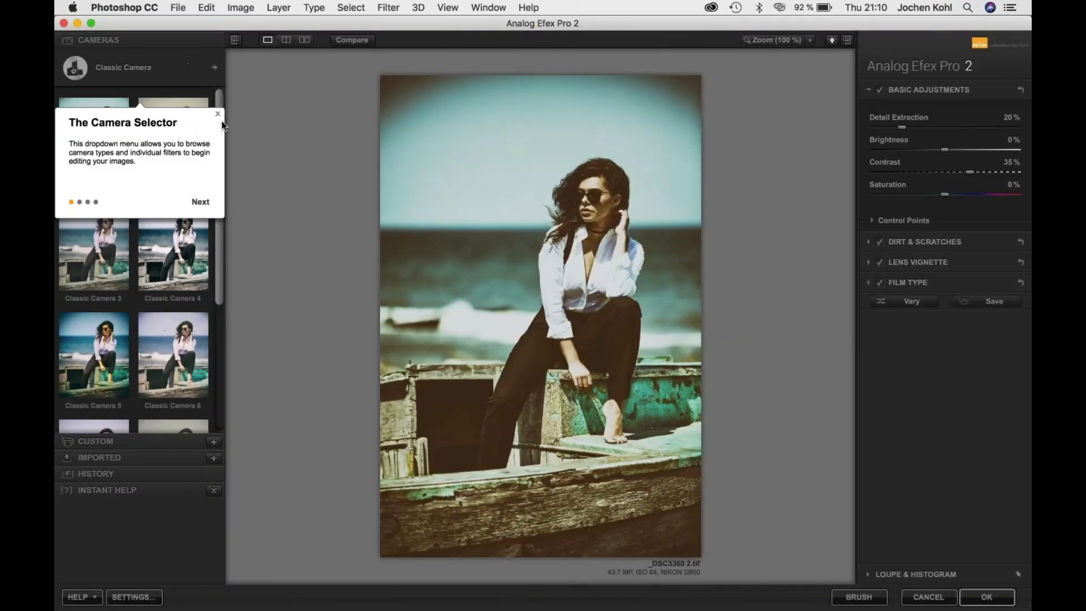
left_click(217, 114)
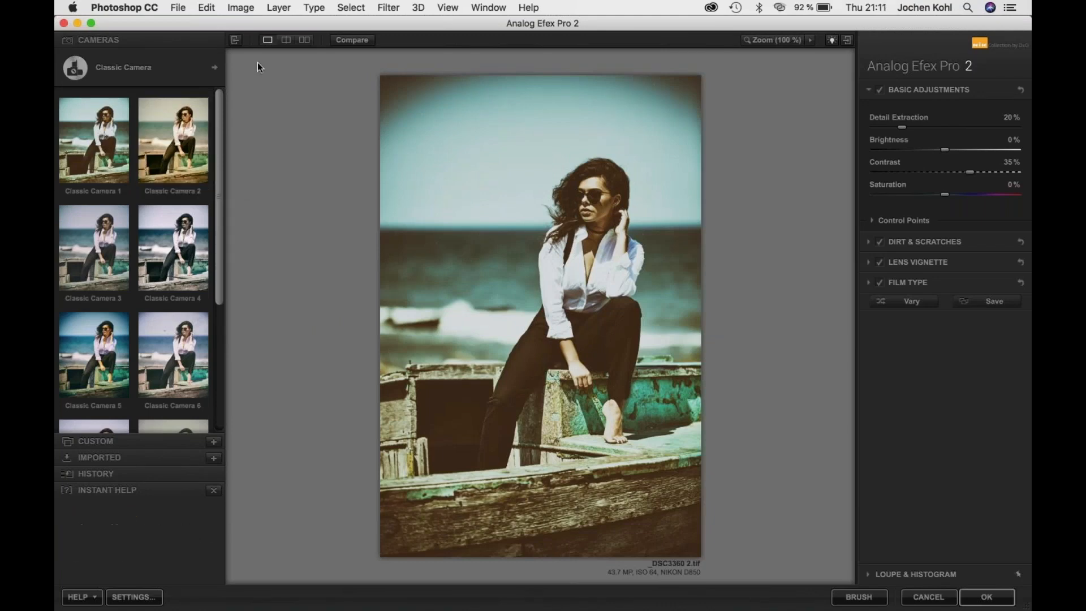
Browse the camera types and presets, and apply the Classic Camera 2 preset to the photo.
left_click(235, 42)
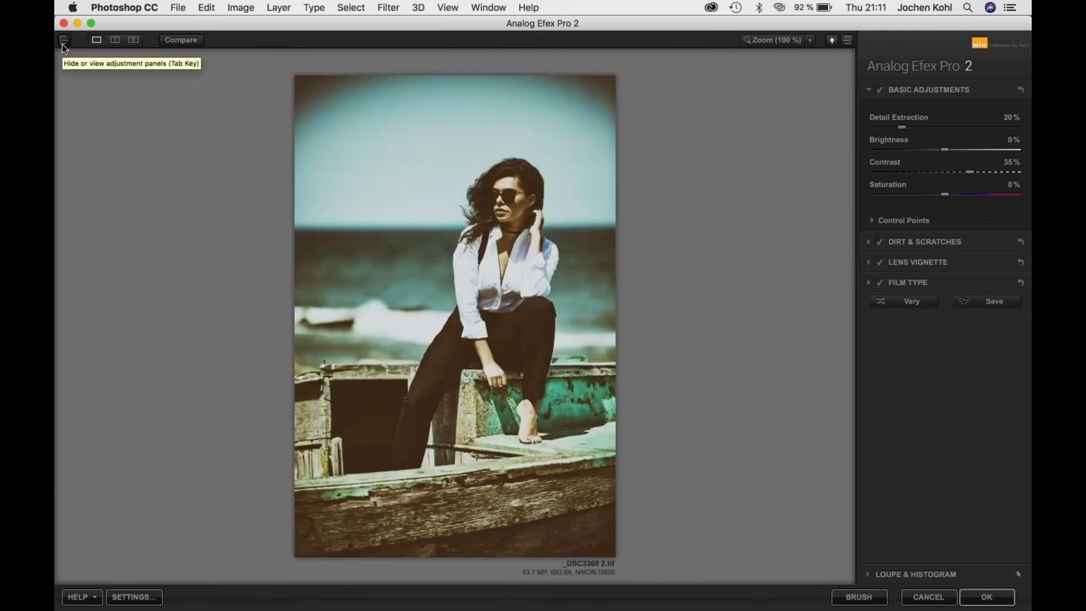
left_click(87, 40)
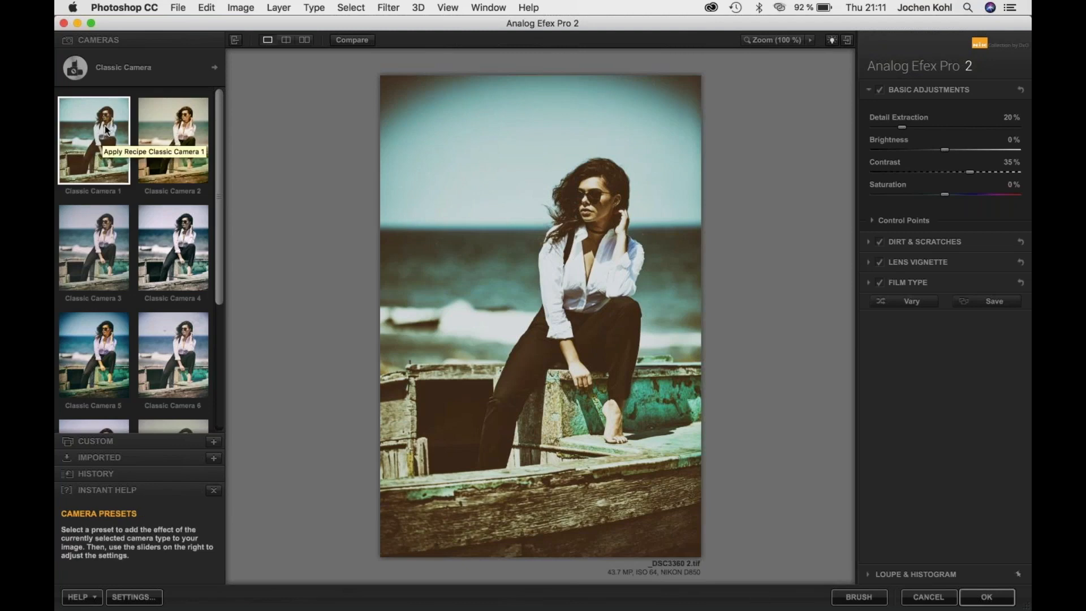
left_click(215, 68)
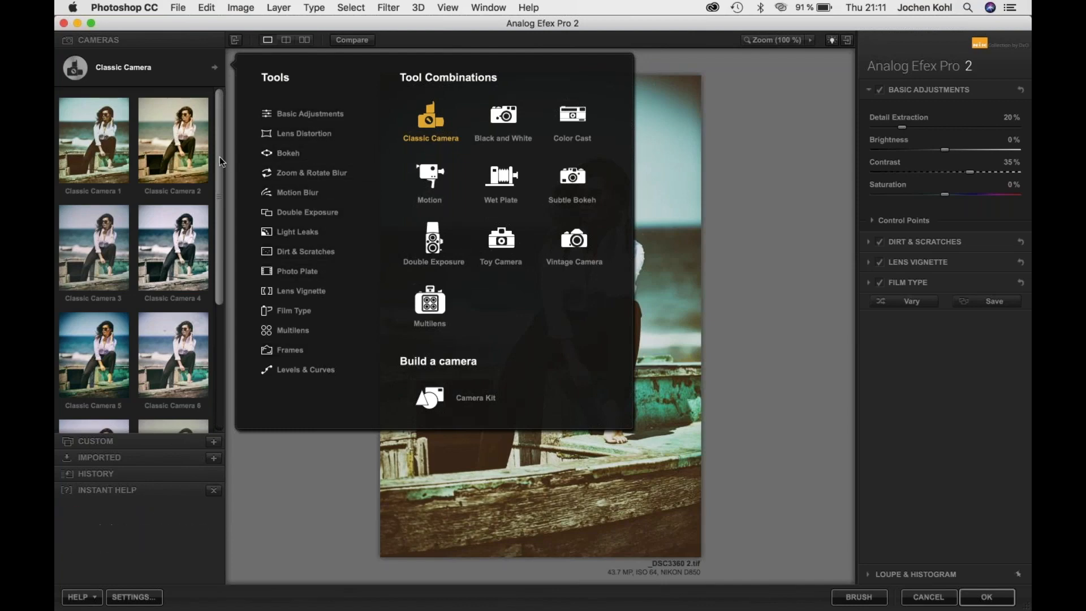
scroll(216, 158, "down", 2)
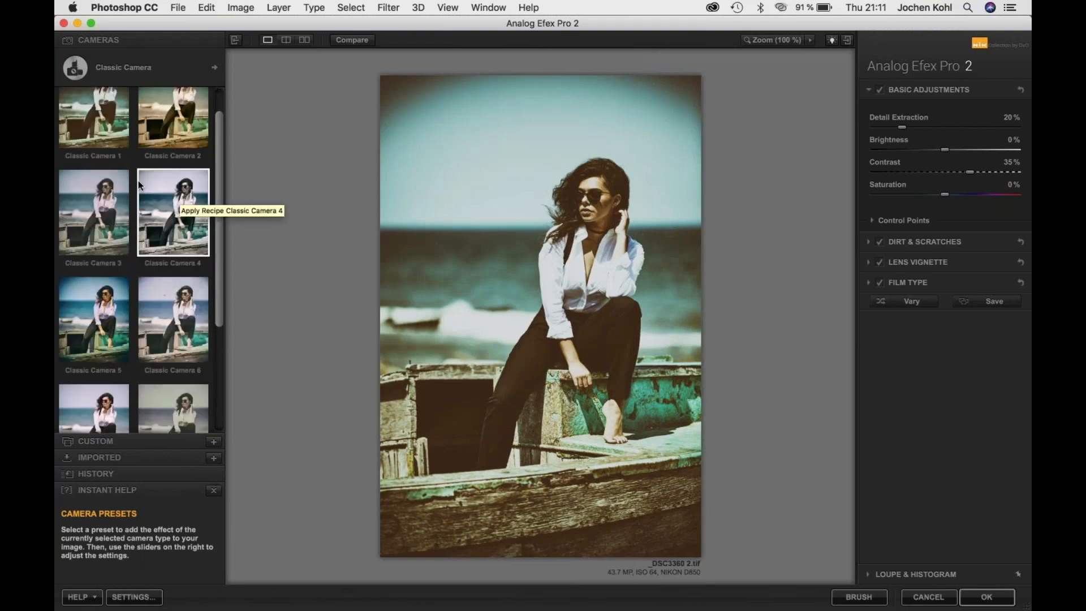
left_click(176, 110)
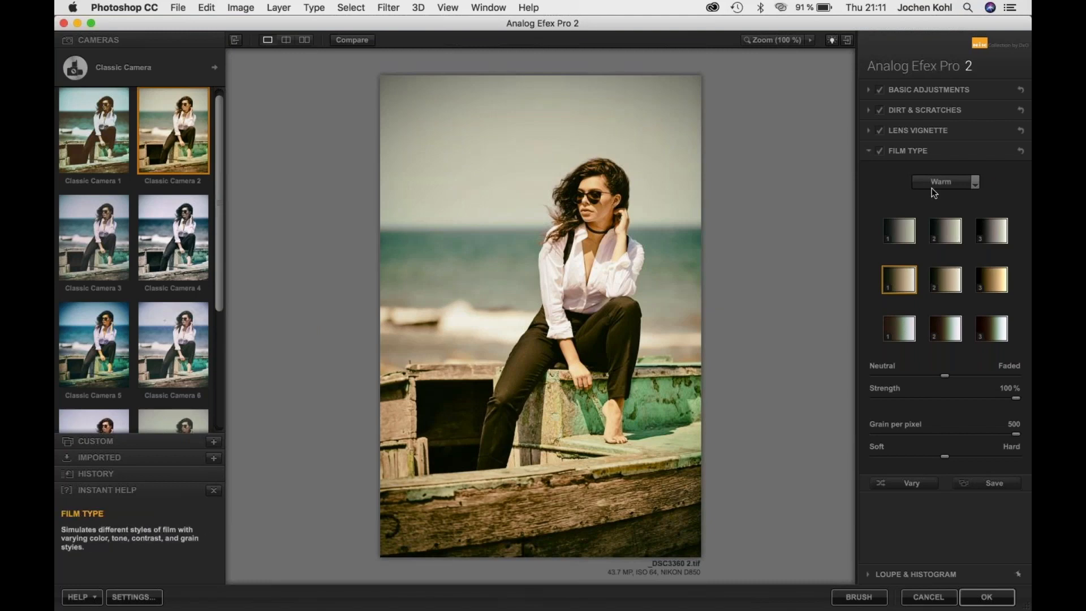
Add a Basic Adjustments control point in the sky just beside the woman's head.
left_click(867, 91)
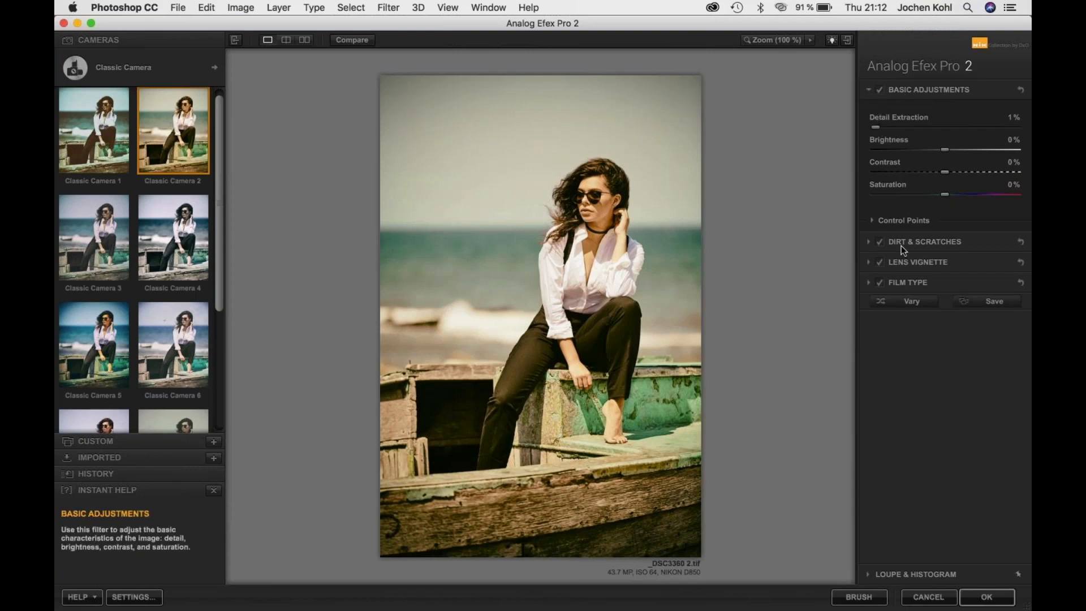
left_click(872, 222)
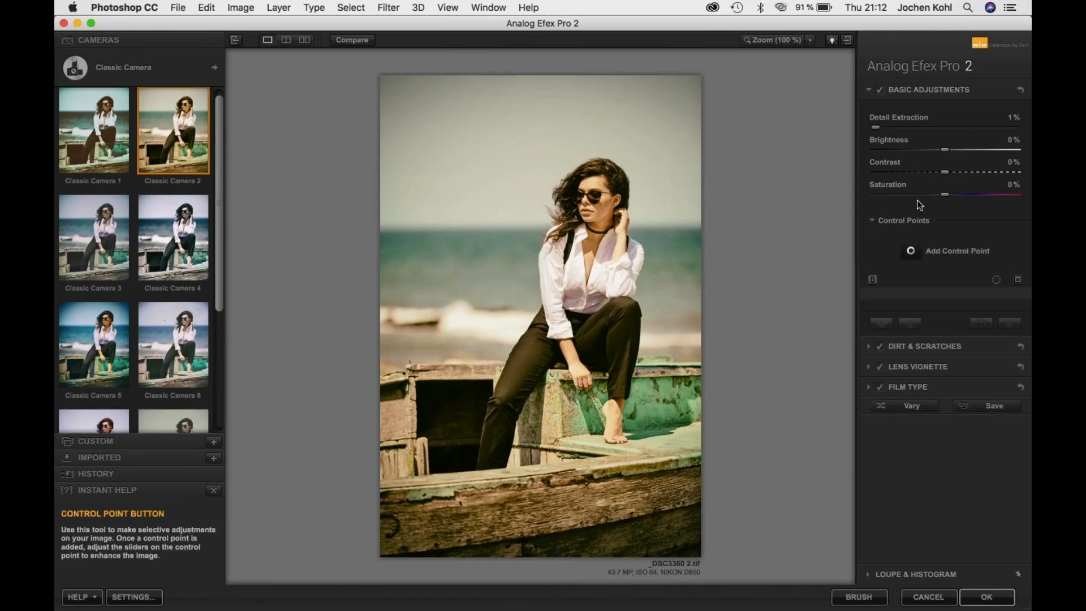
left_click(911, 250)
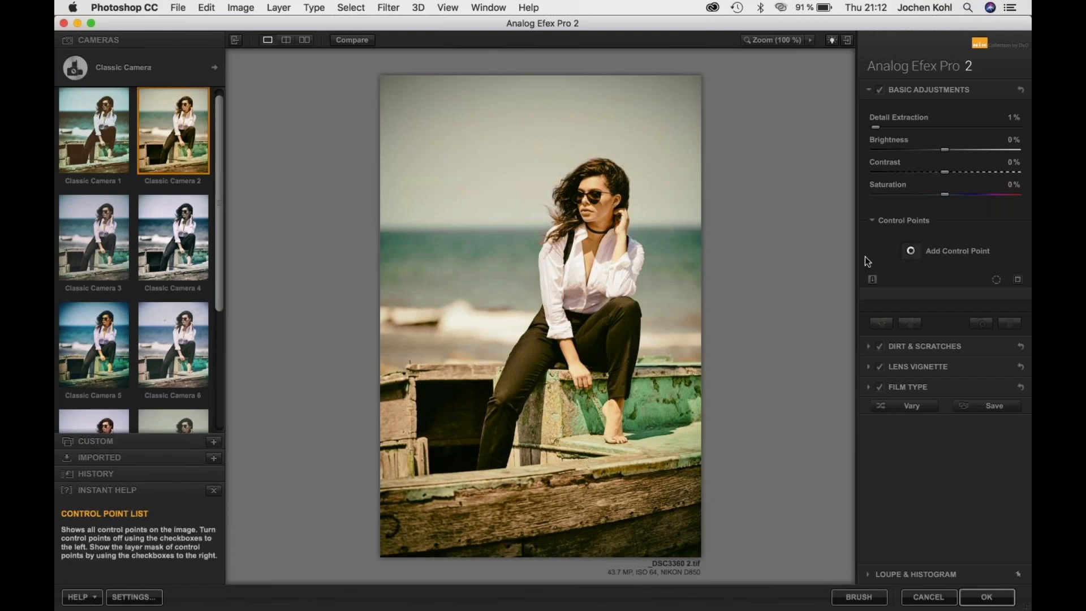
left_click(636, 184)
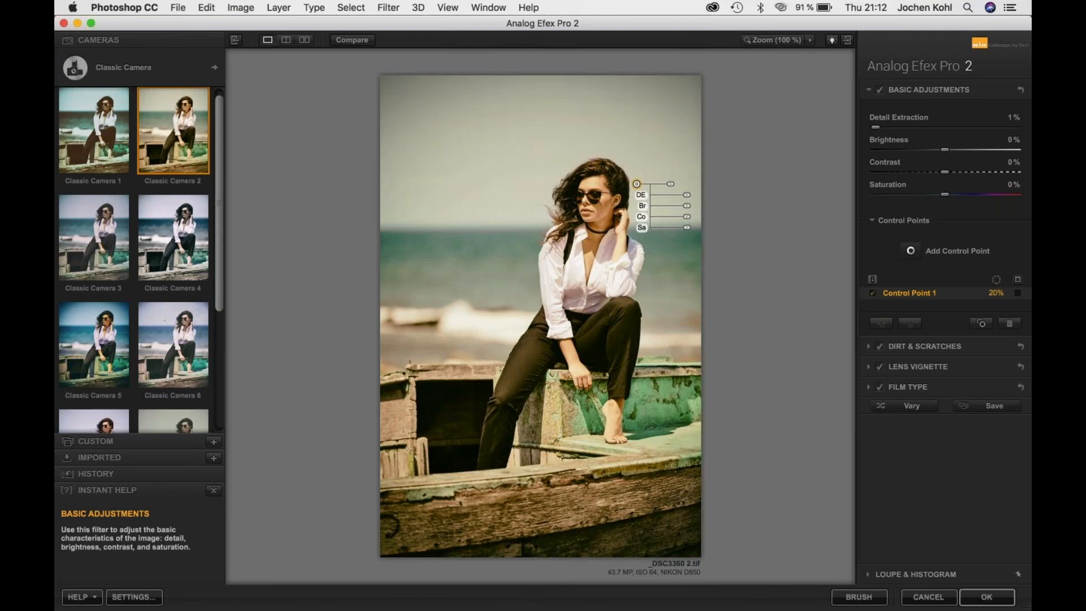
Show the control point's selection mask, move the point to the sky on the other side of the woman's head, and hide the mask.
left_click(1018, 294)
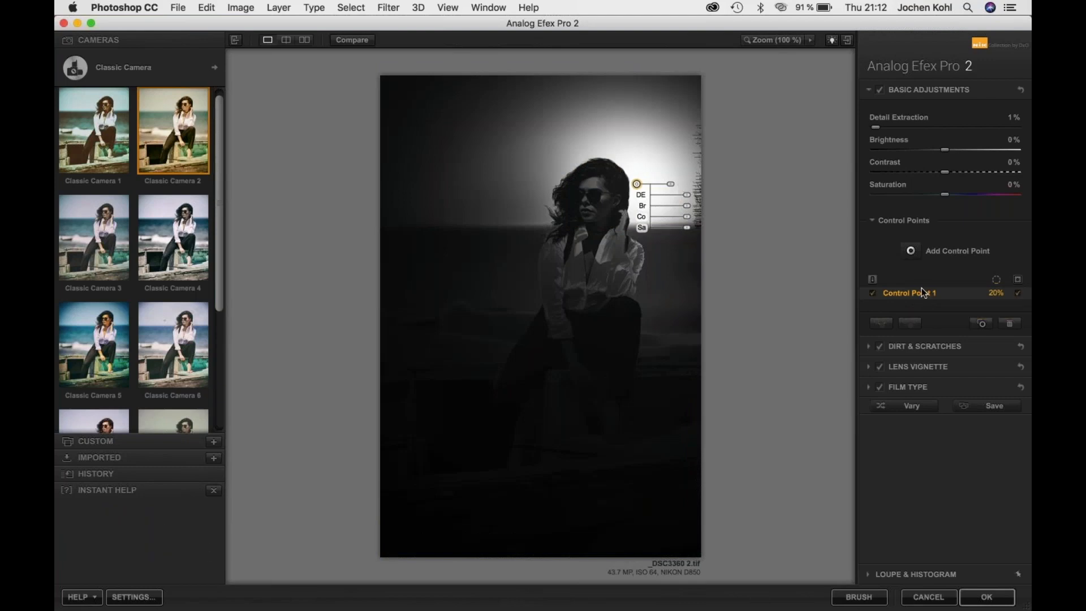
mouse_move(638, 188)
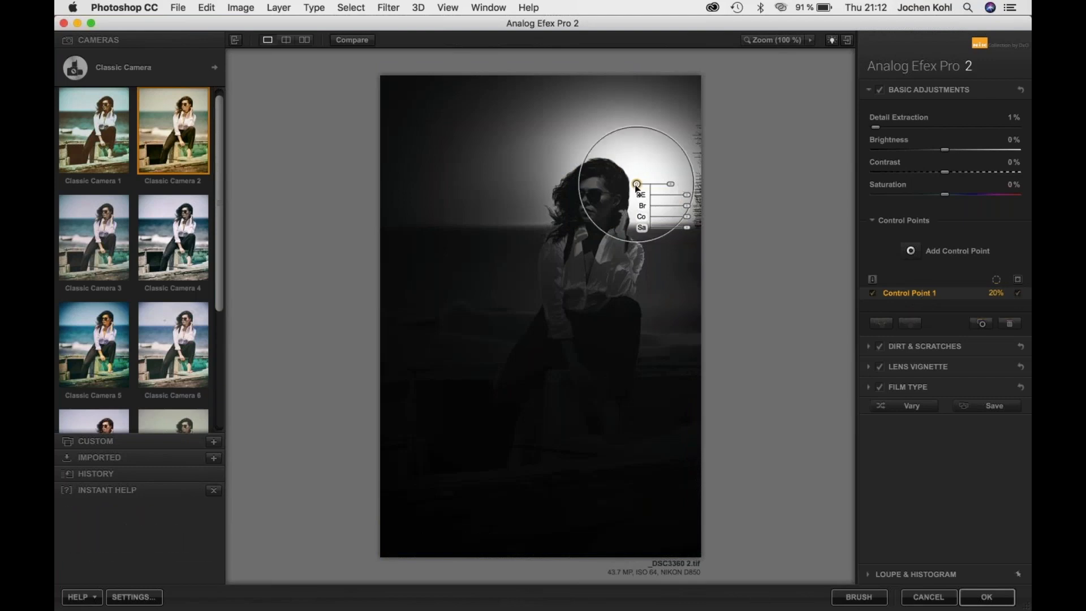
left_click_drag(638, 189, 508, 170)
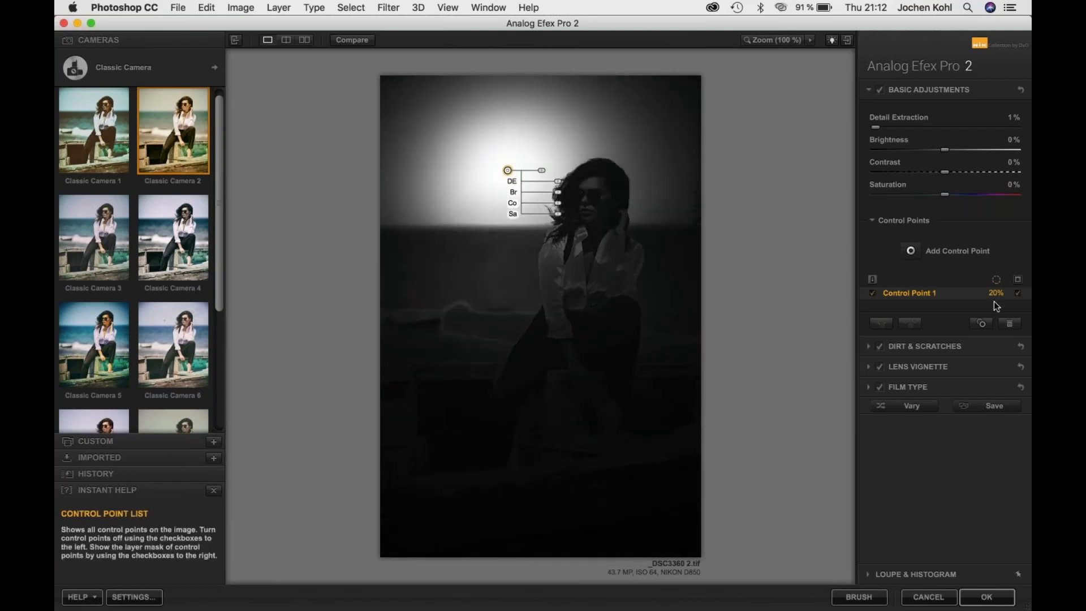
left_click(1018, 293)
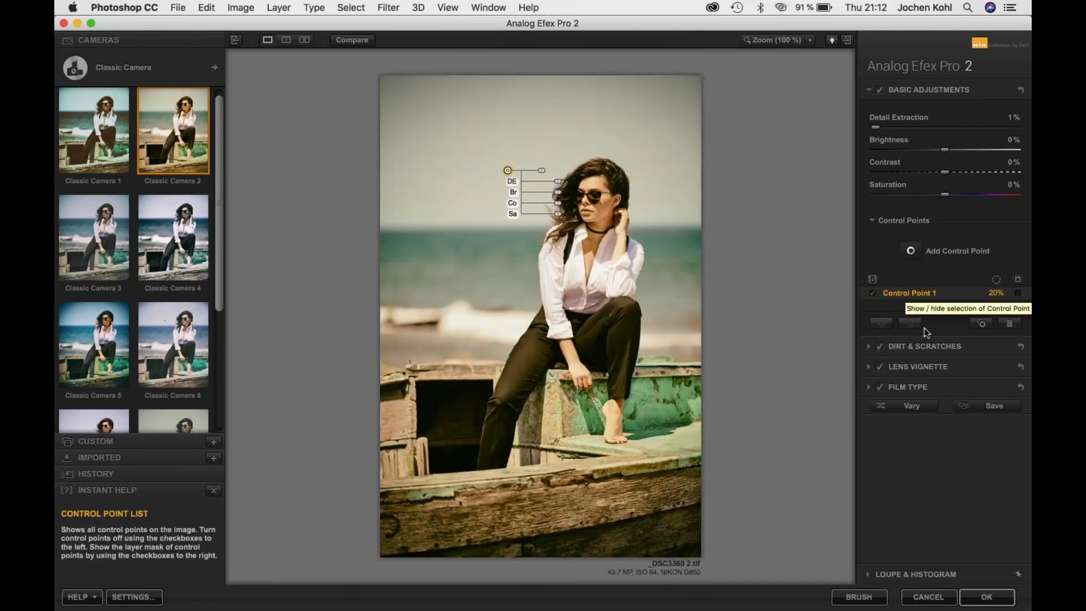
Turn off the Dirt & Scratches effect and collapse its section.
left_click(871, 346)
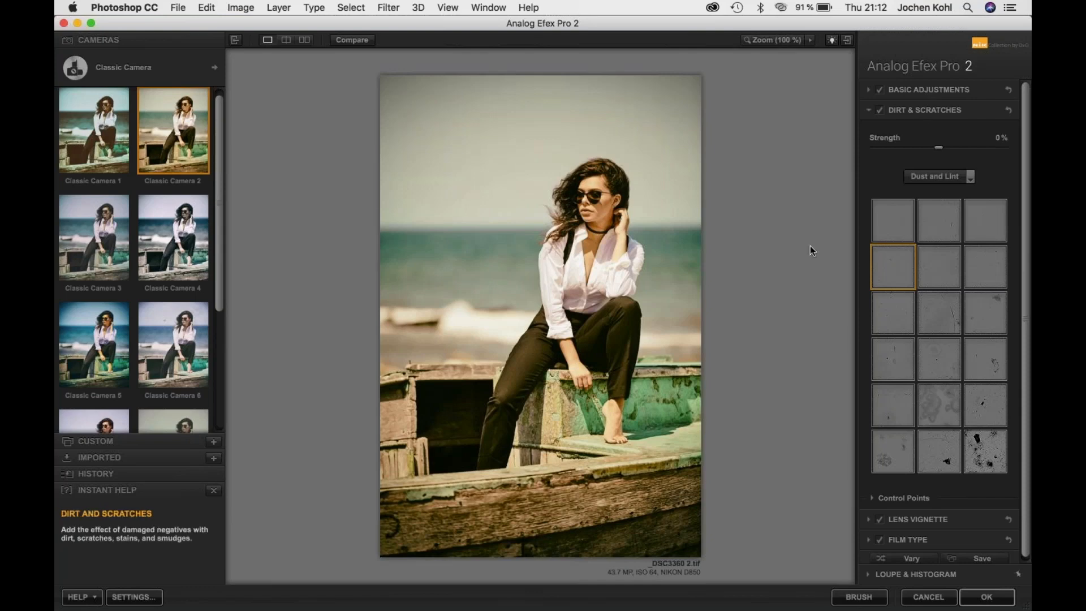
left_click(879, 109)
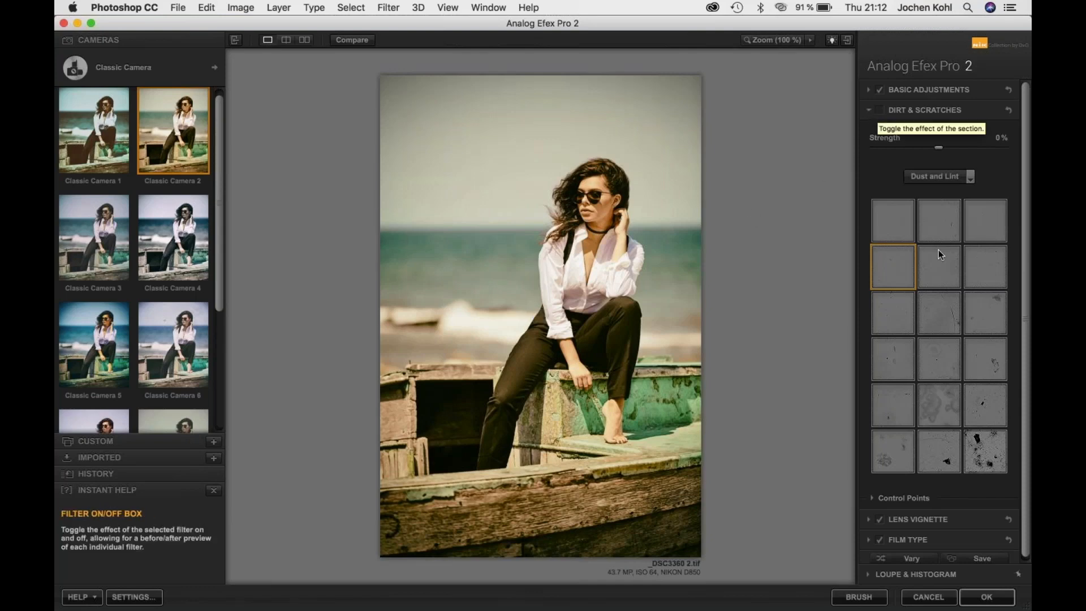
scroll(951, 293, "down", 1)
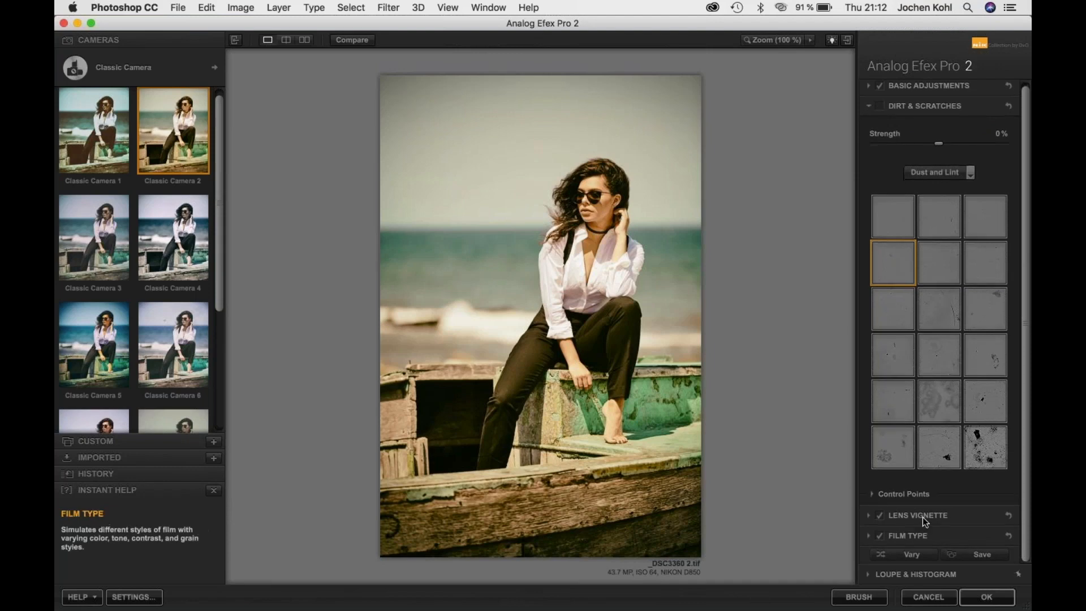
left_click(870, 107)
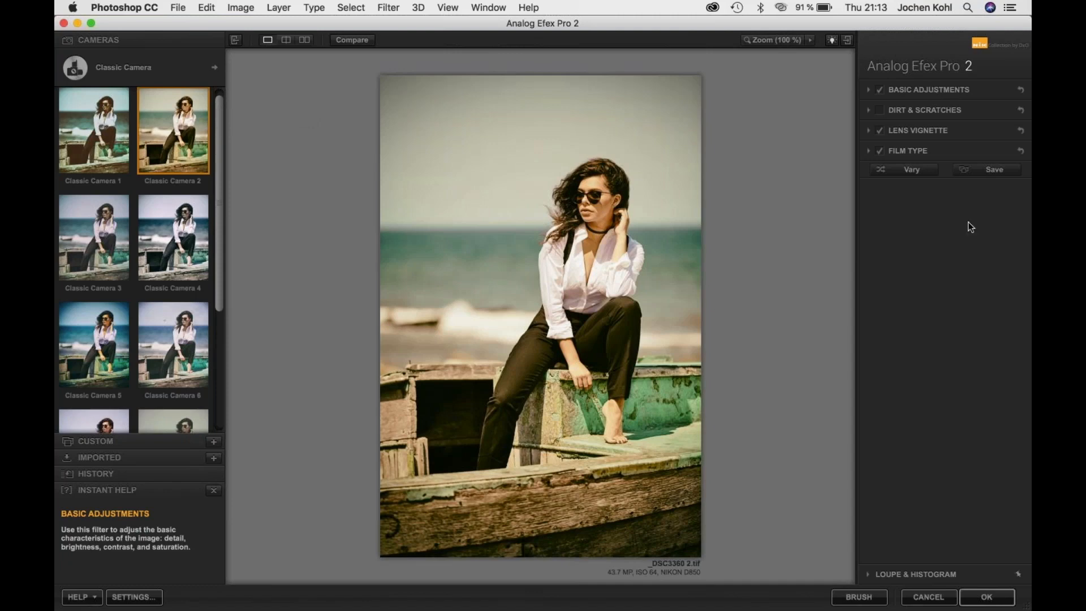
Save the current look as a custom preset named "test session".
left_click(991, 174)
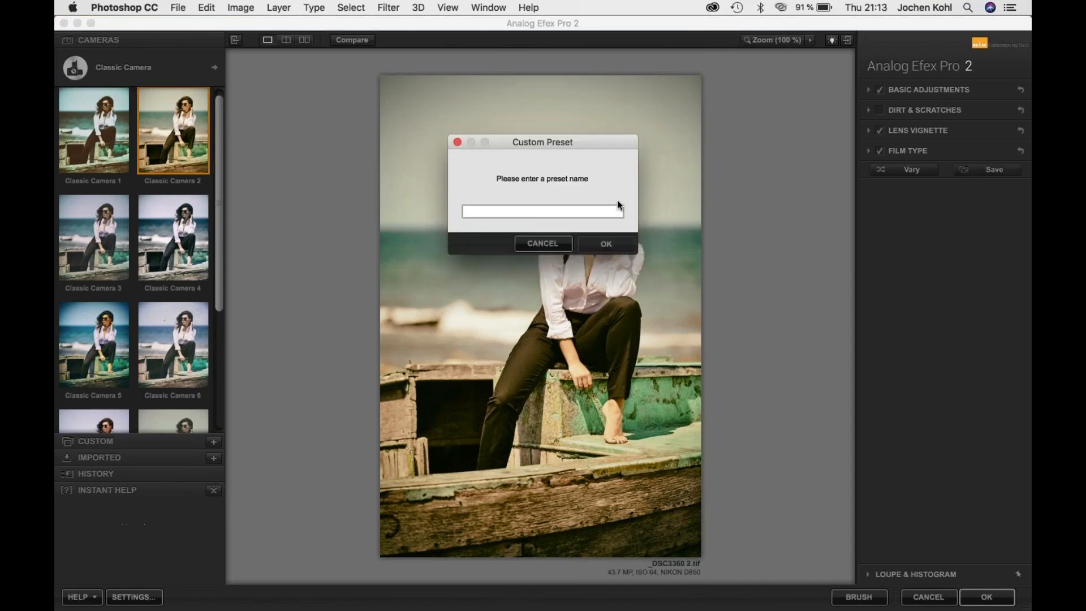
left_click(594, 211)
type("test session")
left_click(605, 245)
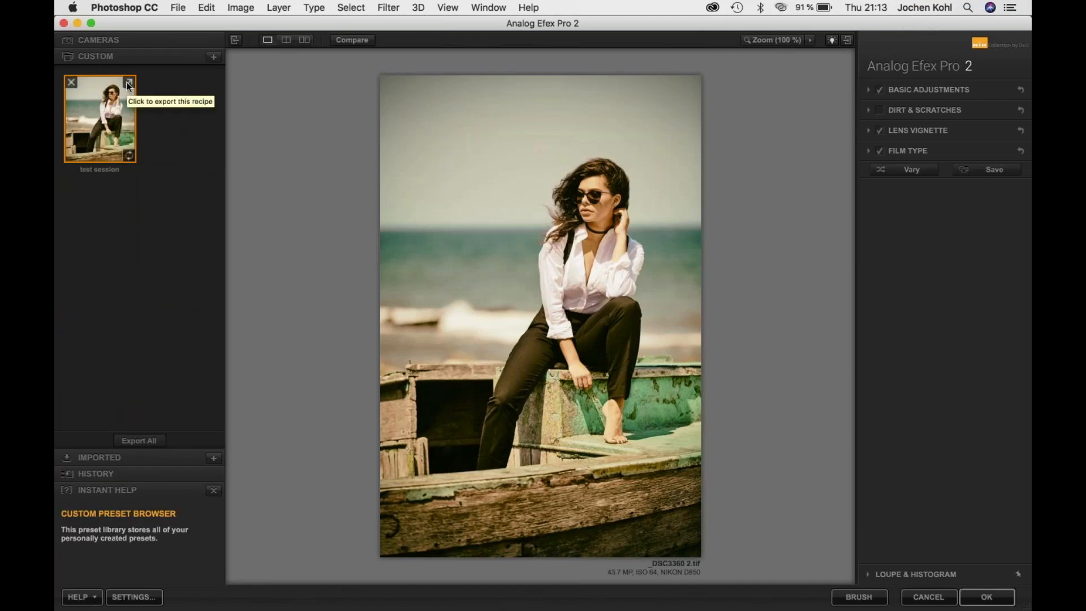
Delete the "test session" custom preset and return to the camera presets.
left_click(68, 84)
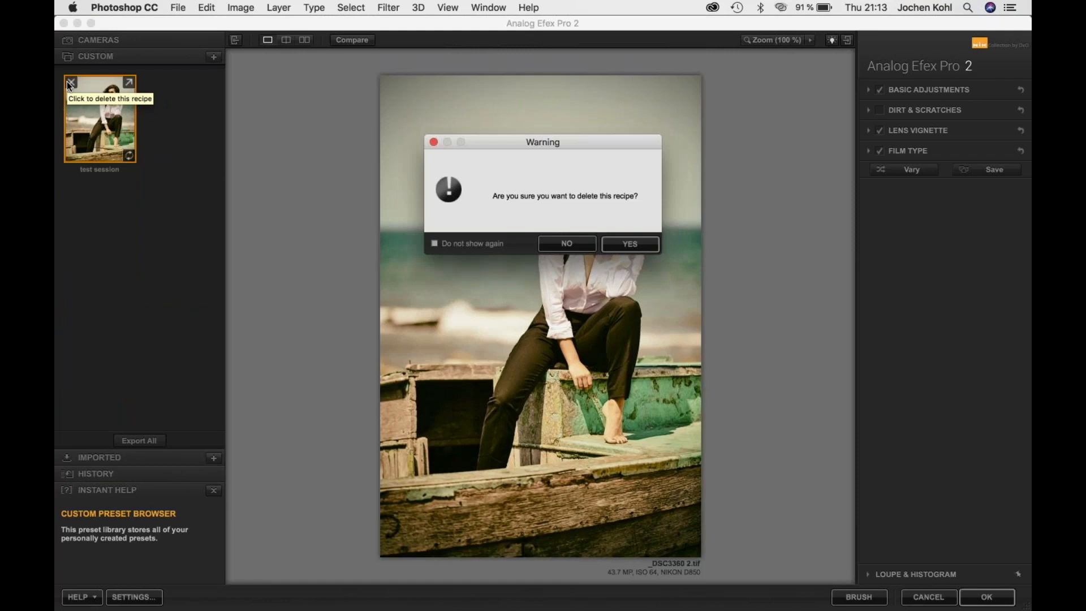
left_click(627, 248)
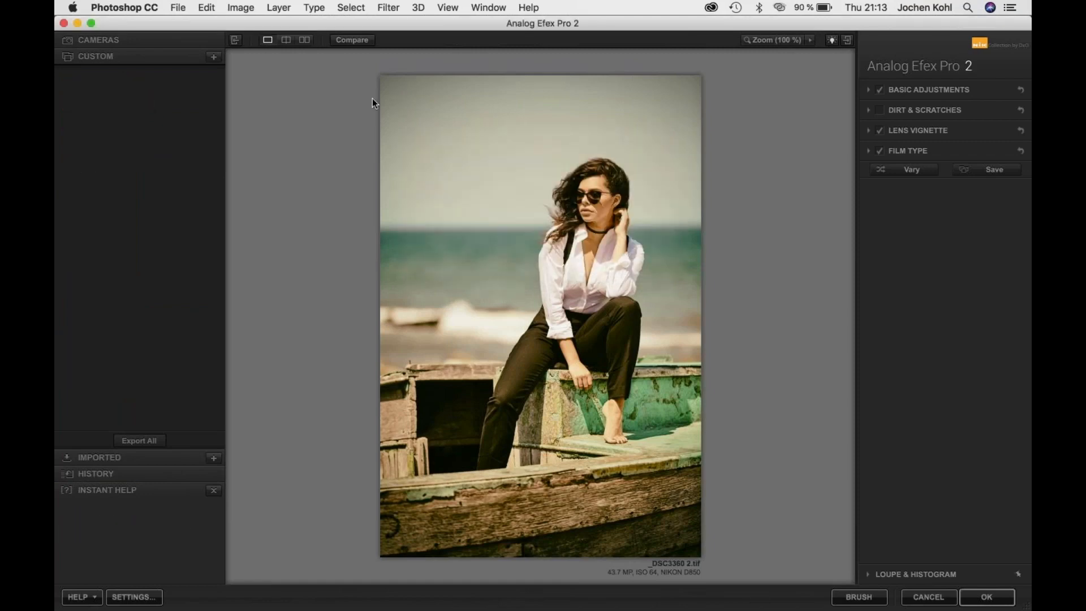
left_click(127, 41)
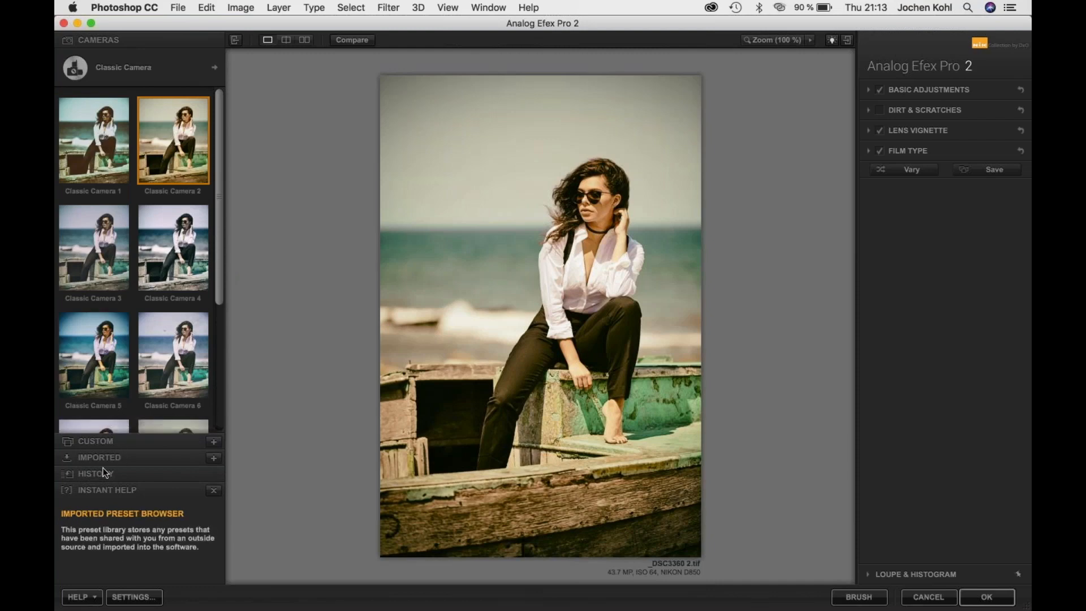
Review the edit history and the plug-in's interface language, GPU and After Clicking OK settings, leaving the settings unmodified.
left_click(71, 477)
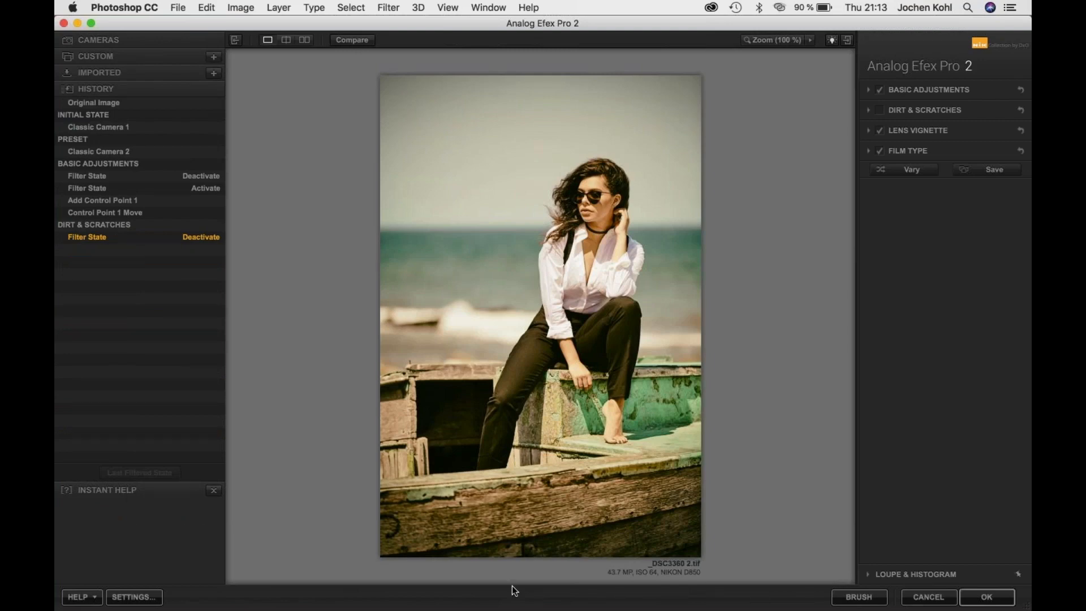
left_click(145, 599)
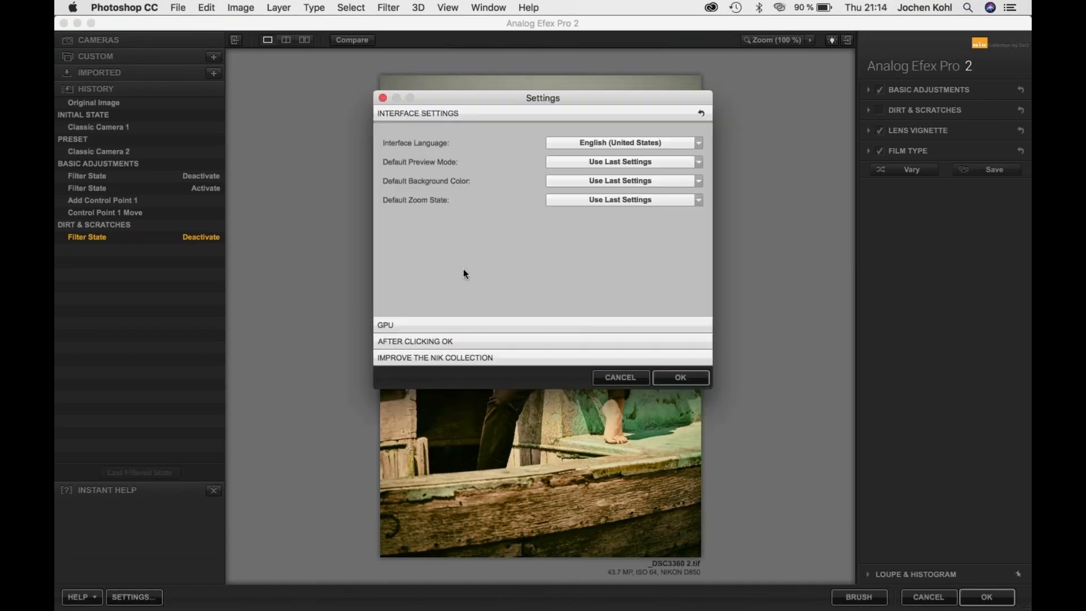
left_click(568, 144)
left_click(569, 143)
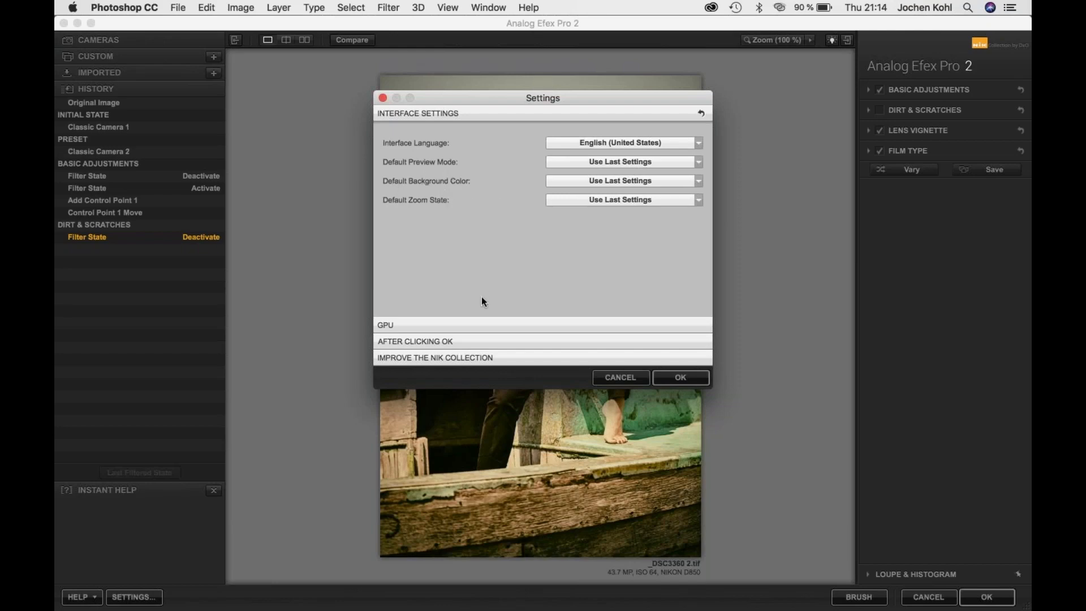
left_click(470, 328)
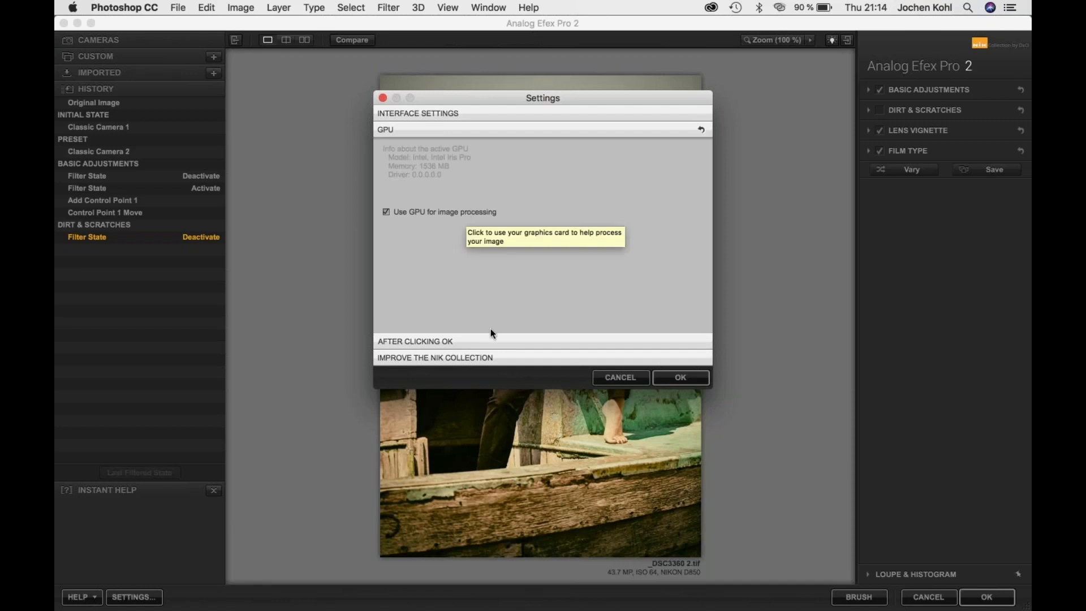
left_click(494, 342)
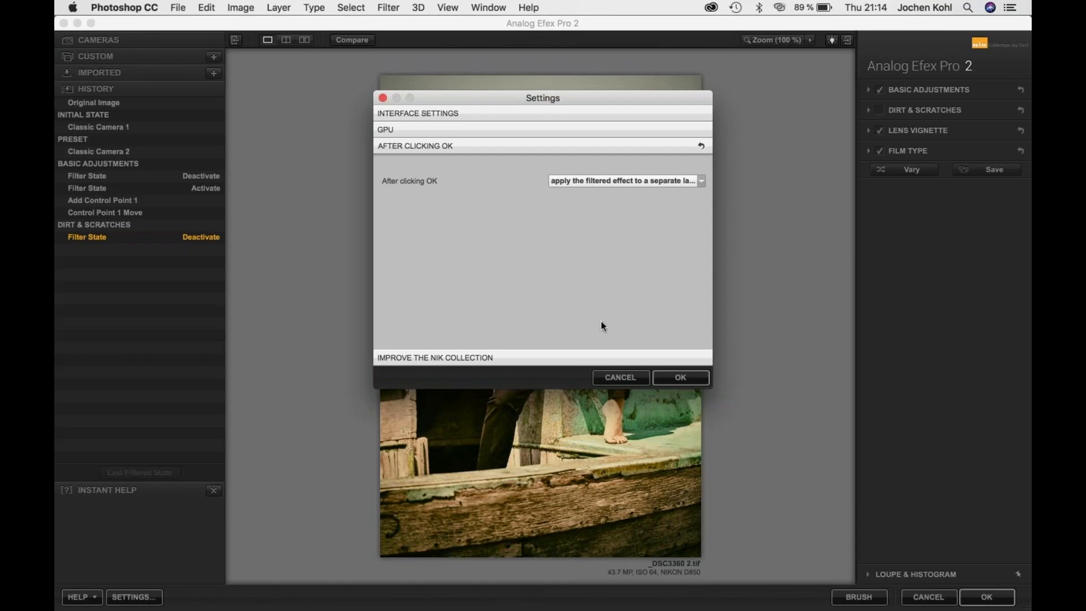
left_click(670, 375)
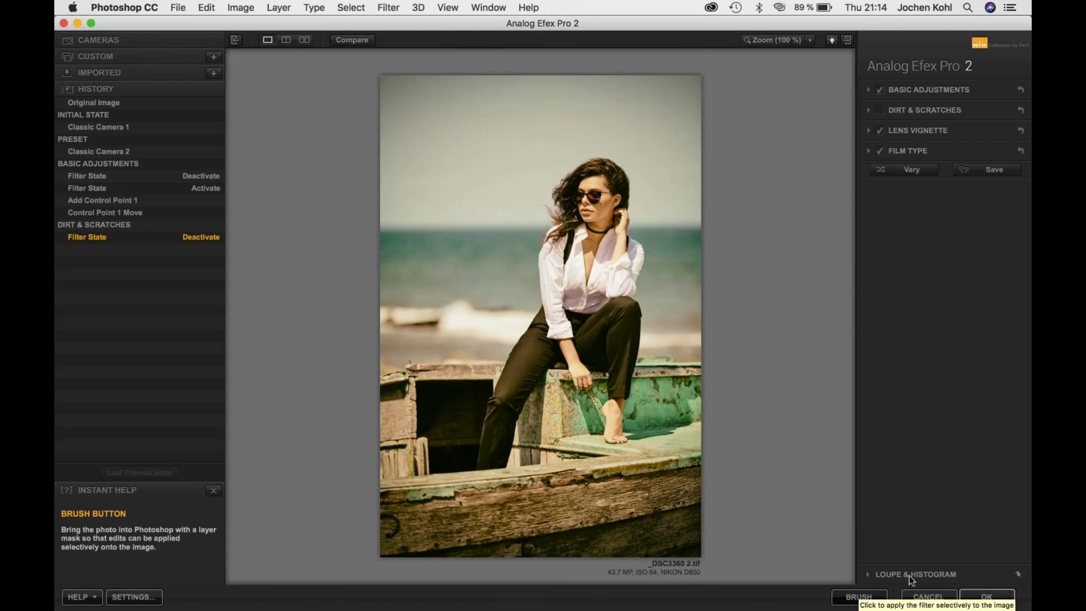
Apply the Analog Efex Pro 2 look to the Photoshop document, keep the new layer's opacity at 100%, and reduce the window size.
left_click(994, 597)
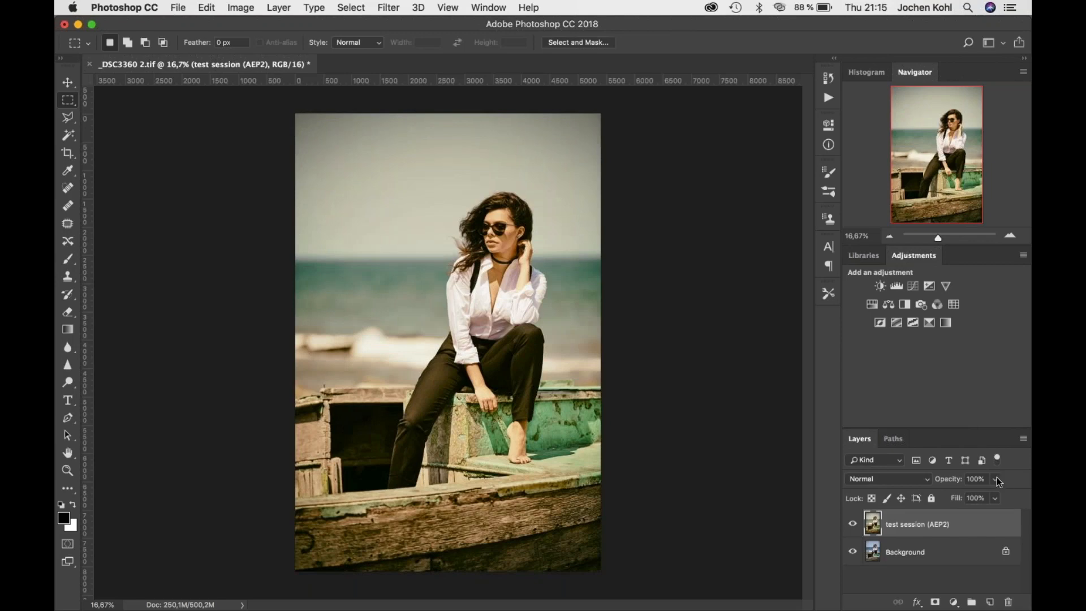
left_click(994, 498)
mouse_move(994, 498)
left_mouse_down()
mouse_move(952, 500)
mouse_move(1006, 498)
left_mouse_up()
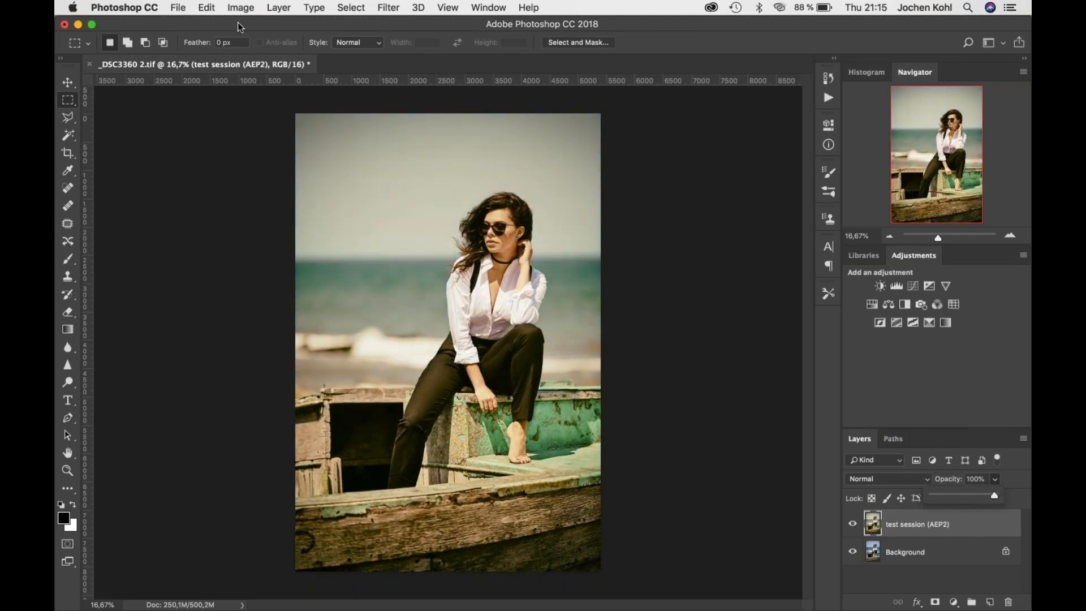
left_click(92, 24)
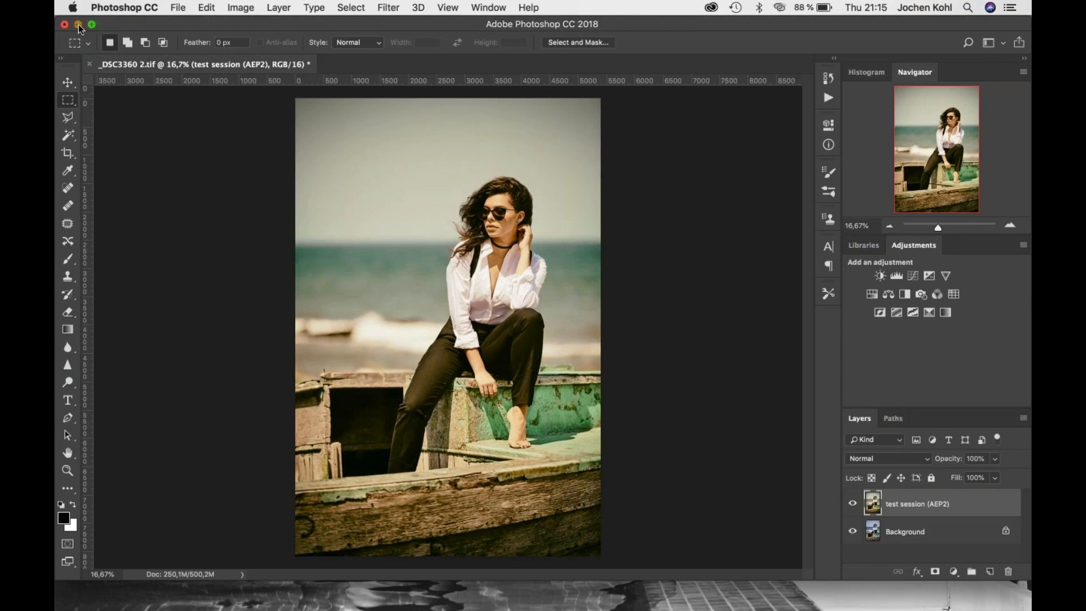
Minimise Photoshop, switch to DxO PhotoLab with the red-haired woman's portrait open, and show it full screen.
left_click(79, 26)
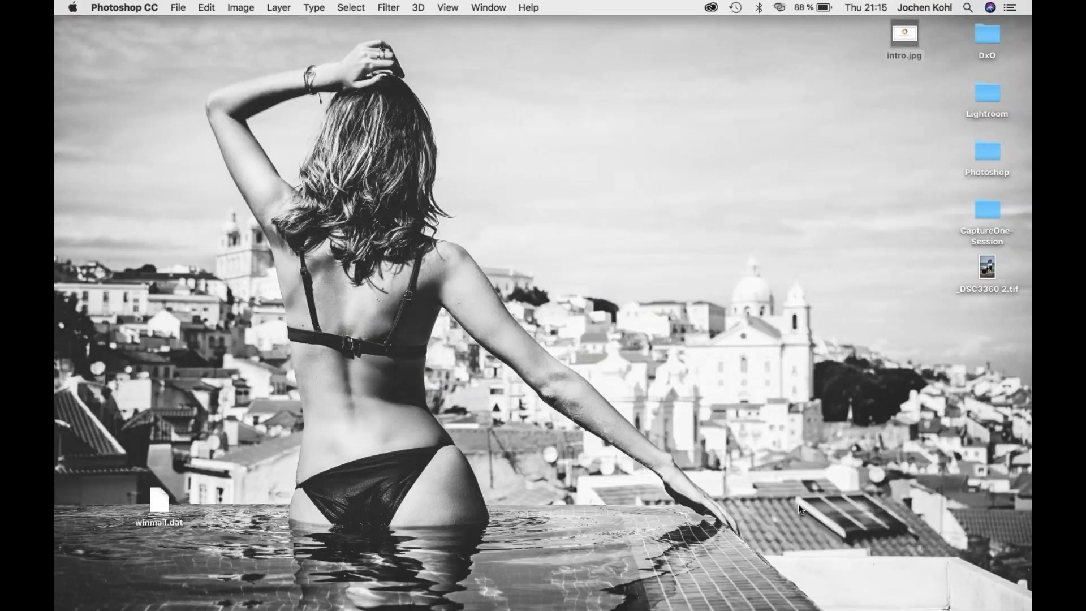
mouse_move(849, 601)
mouse_move(920, 608)
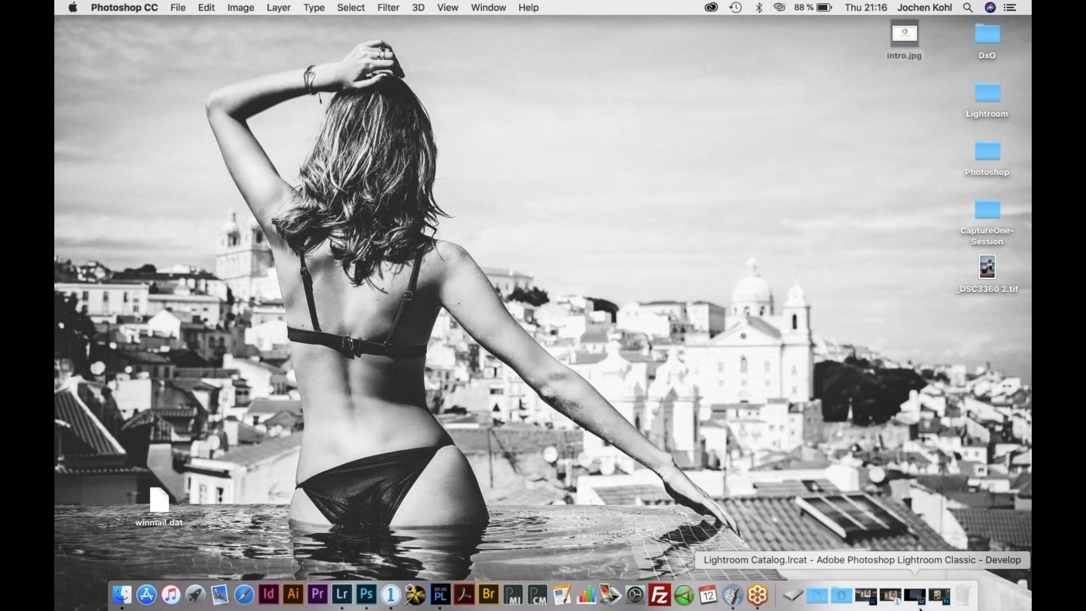
left_click(865, 595)
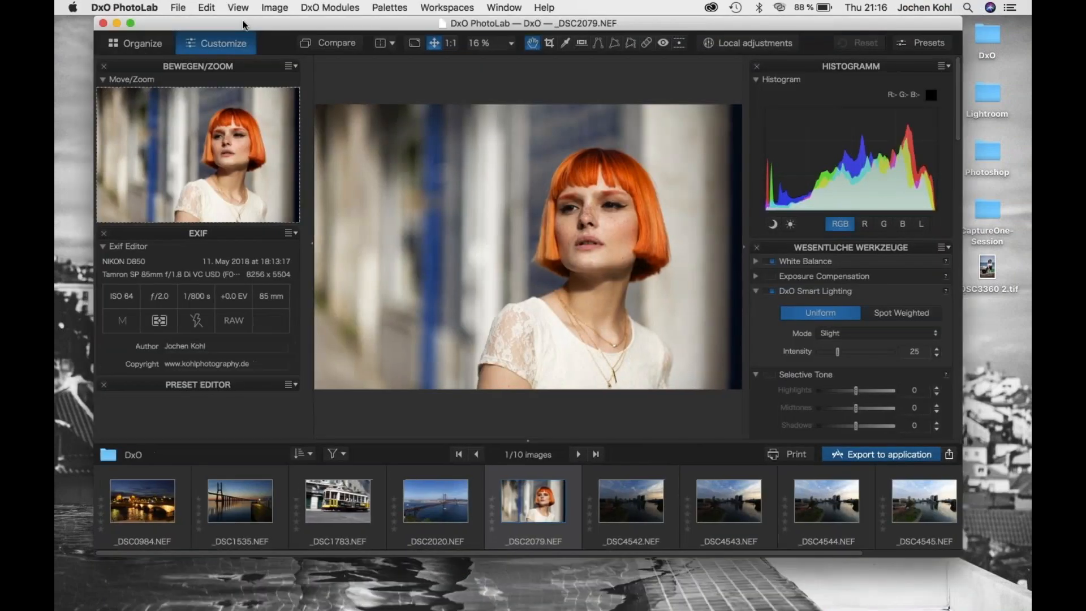
left_click(130, 22)
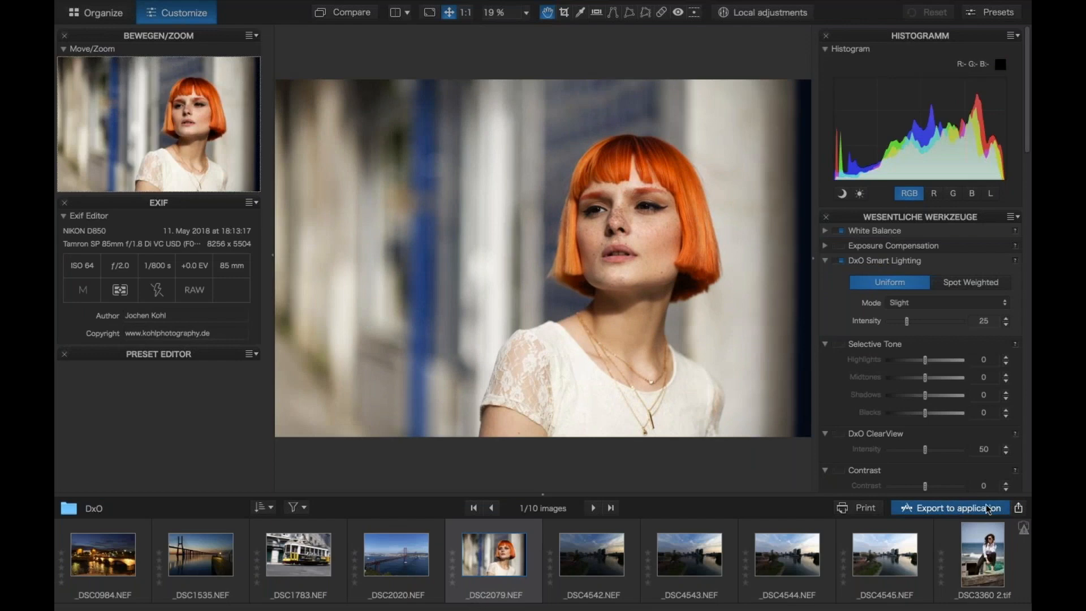
Open the application export options for the portrait and check the available Nik Collection target programs.
left_click(944, 507)
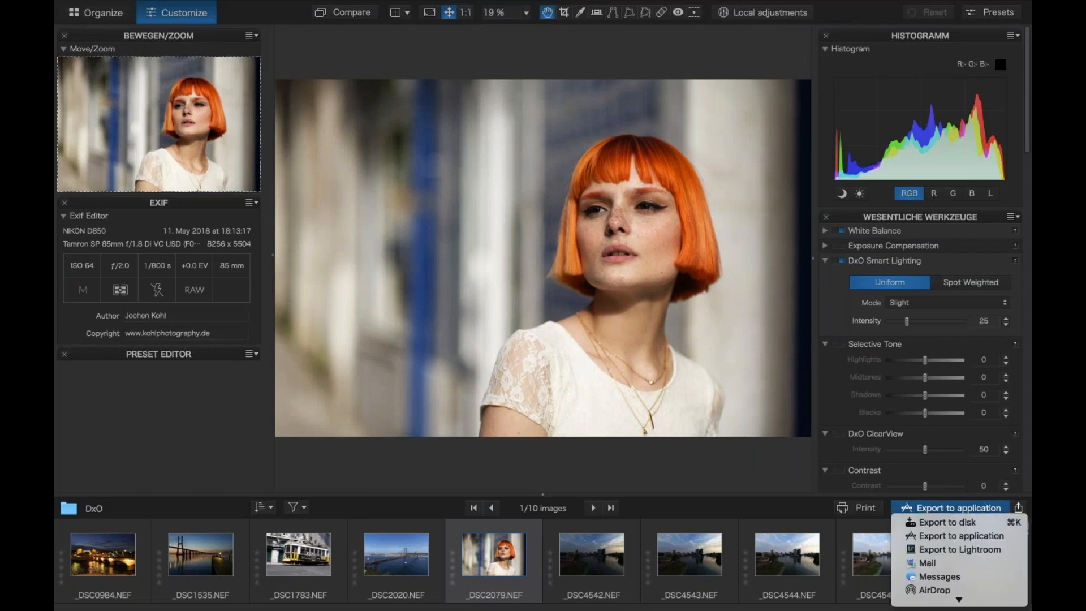
left_click(974, 540)
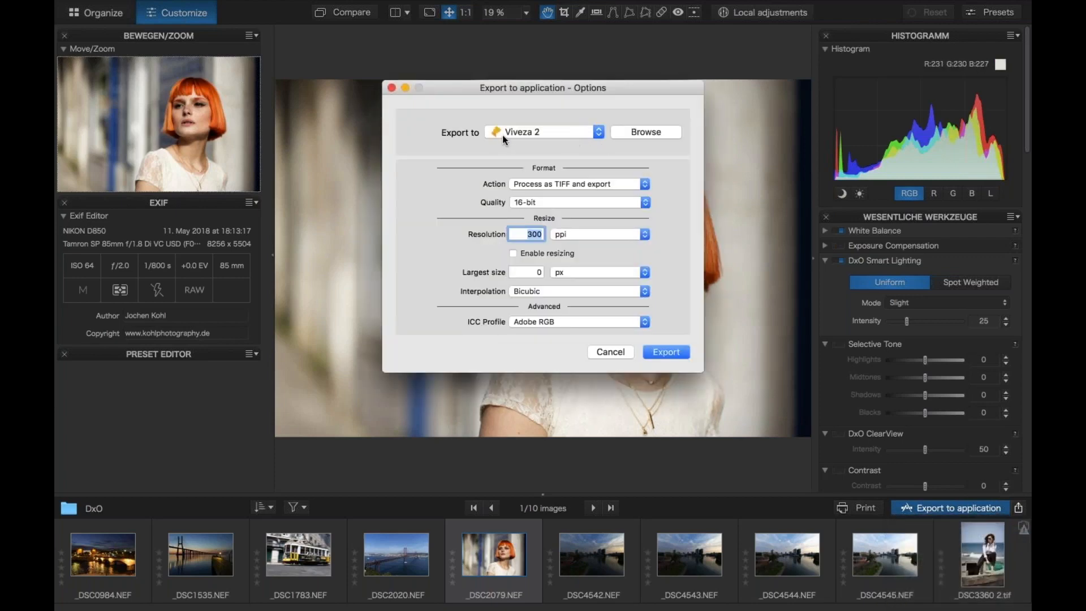
left_click(585, 135)
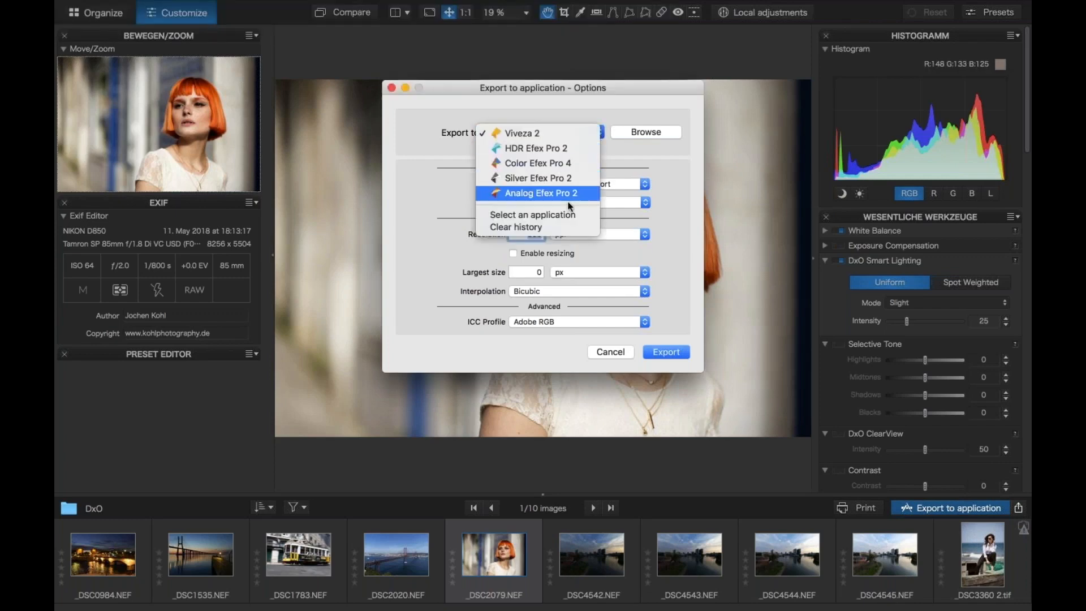
left_click(624, 136)
Choose Viveza 2 from the Nik Collection applications folder, export the portrait to it as a 16-bit TIFF, and show Viveza 2 full screen.
left_click(625, 133)
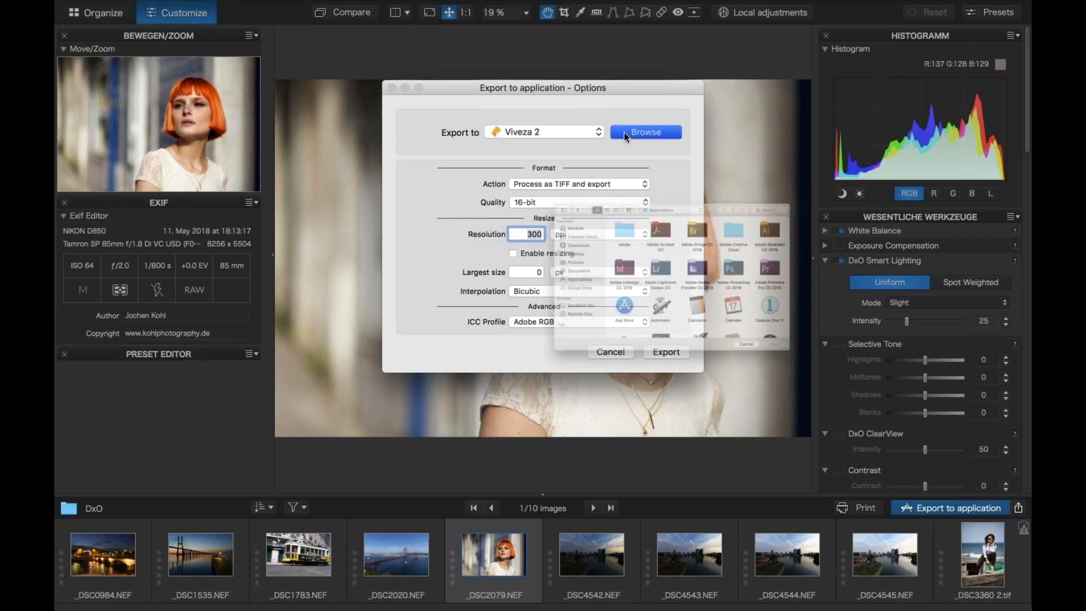
scroll(658, 280, "down", 5)
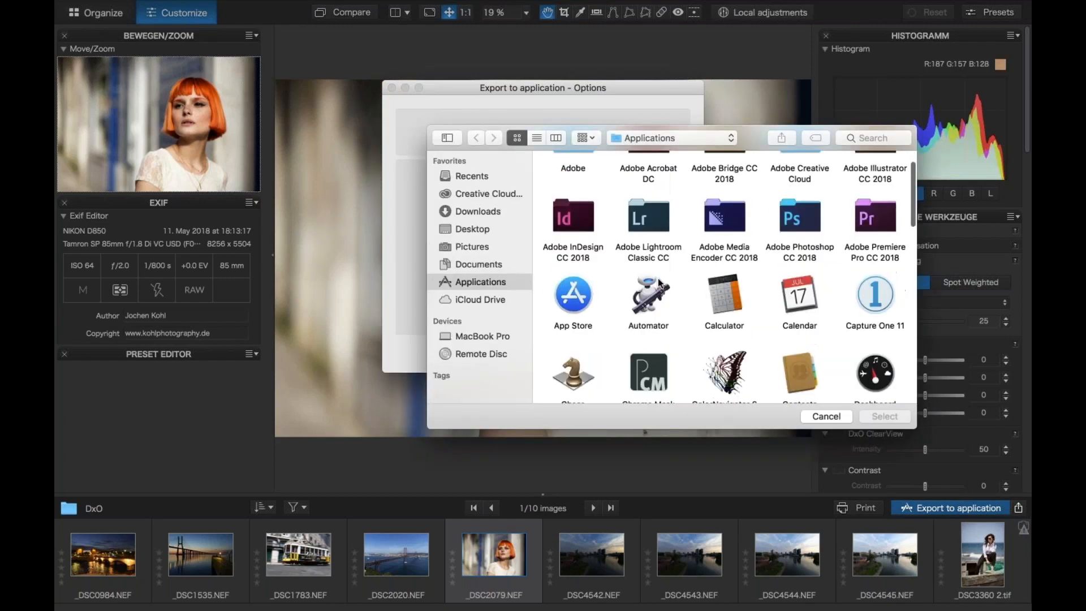
scroll(657, 278, "down", 10)
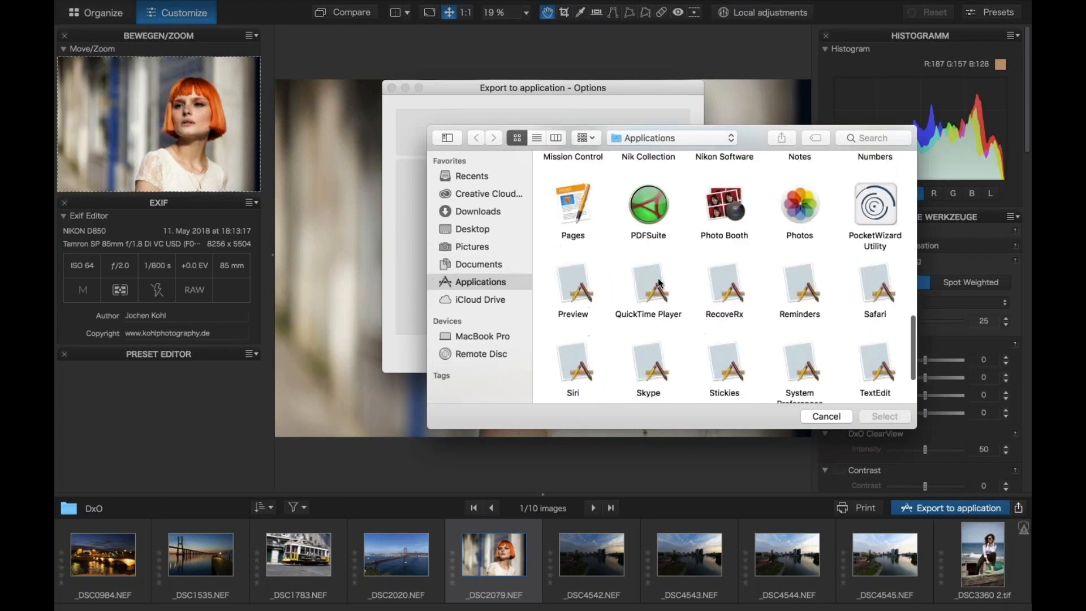
double_click(649, 189)
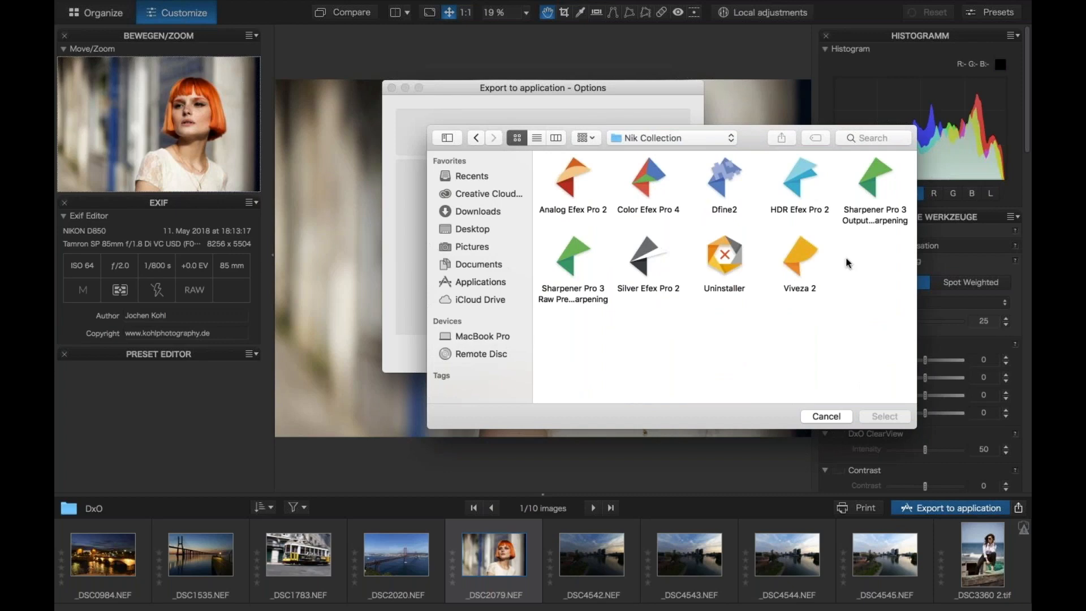
left_click(790, 252)
left_click(895, 416)
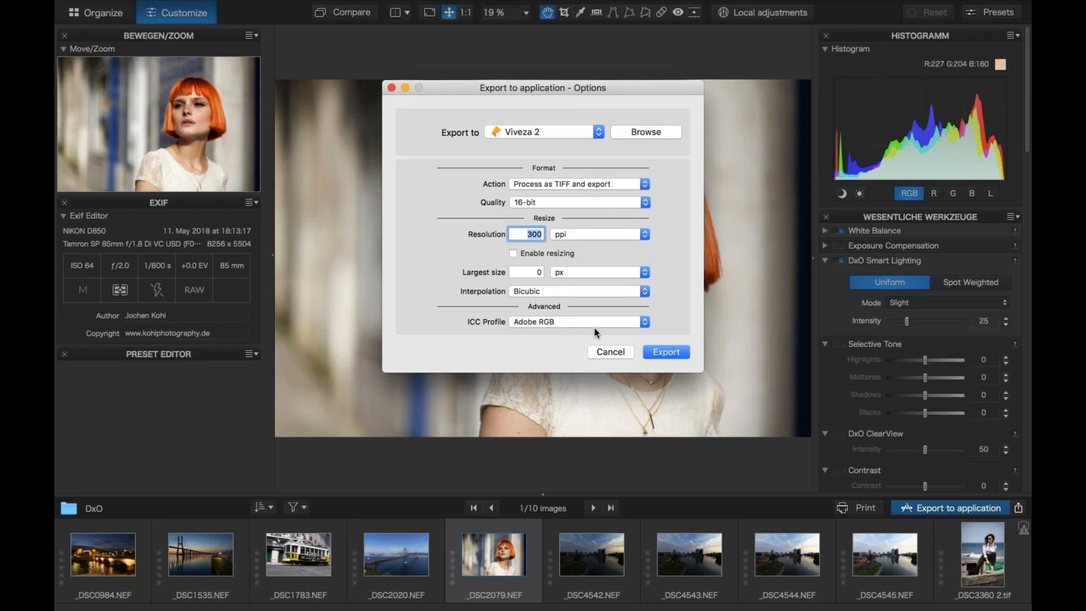
left_click(665, 352)
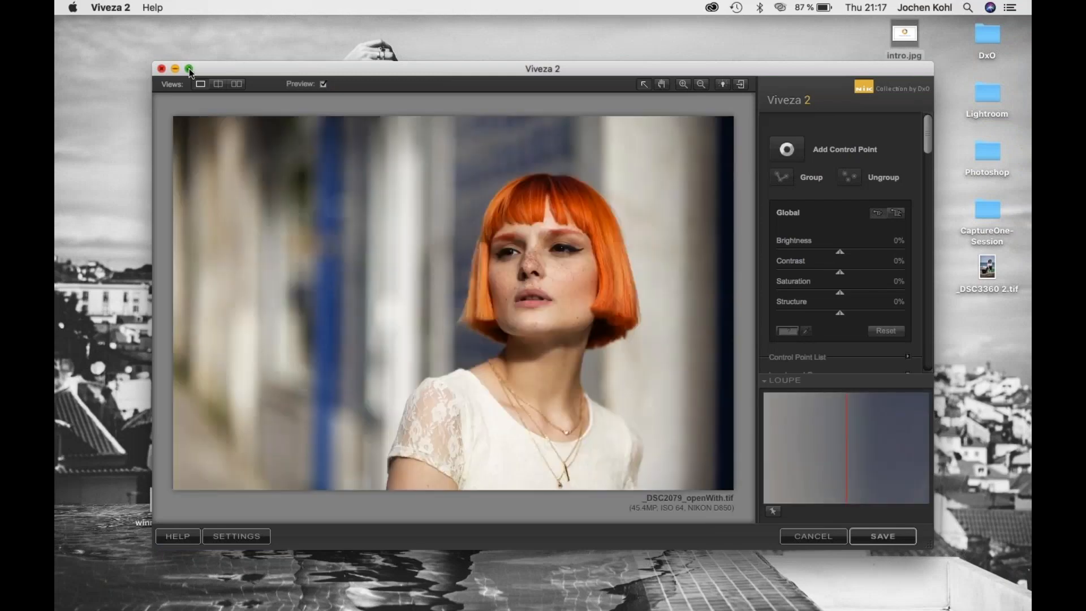
left_click(189, 69)
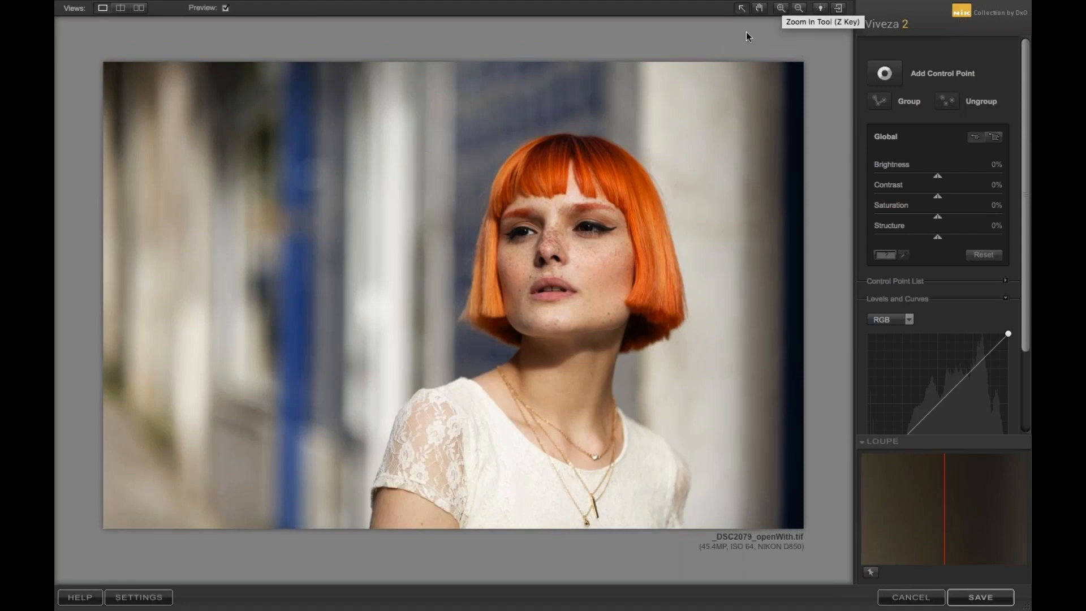
Preview the photo with the adjustment controls hidden, and review the Viveza 2 default zoom, preview, appearance and control point size settings.
left_click(838, 11)
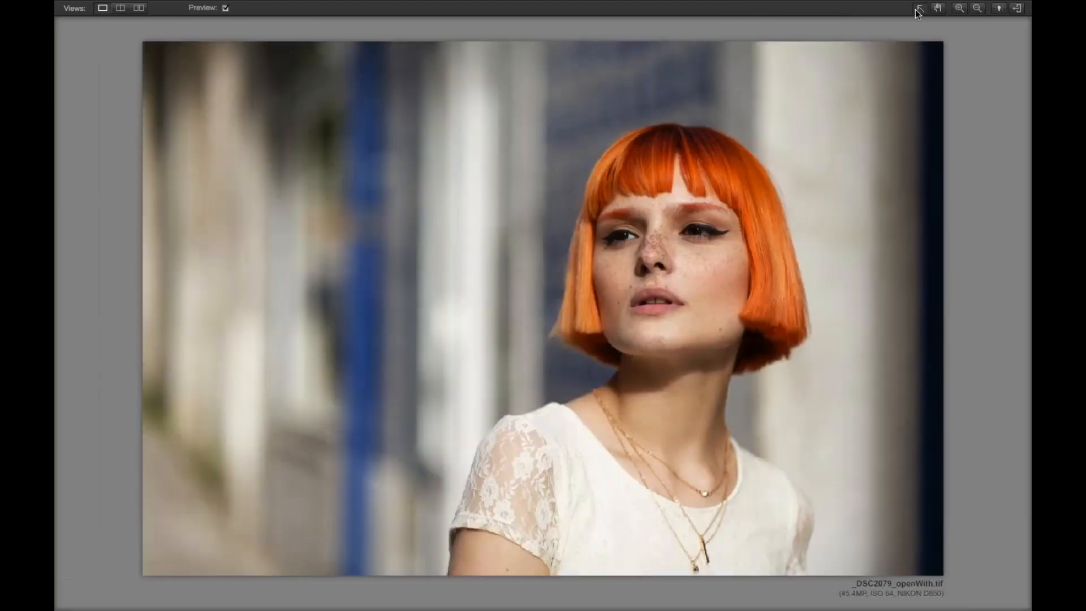
left_click(1017, 8)
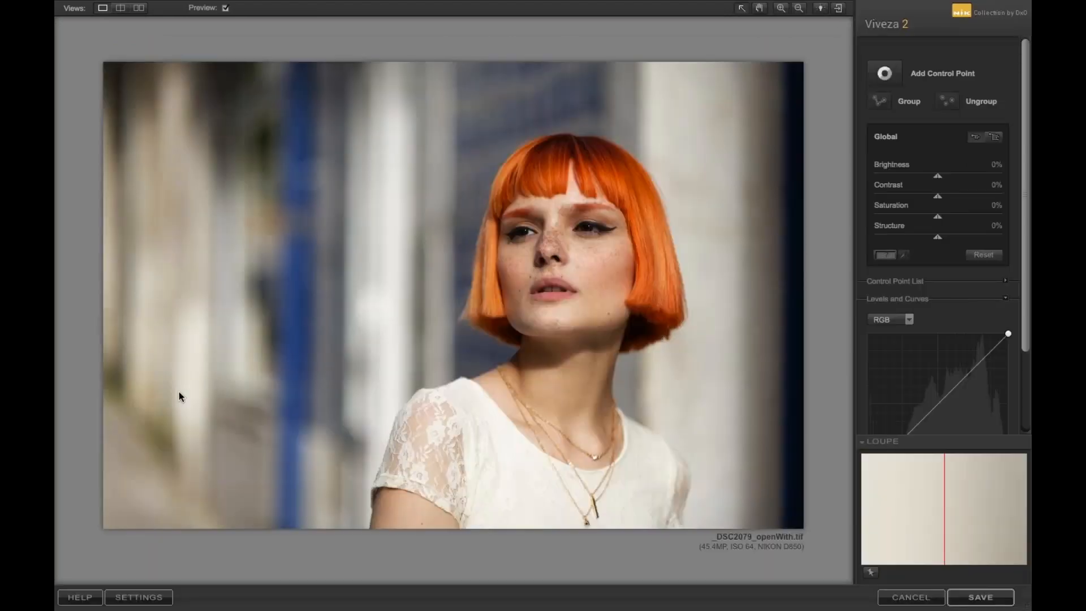
left_click(140, 597)
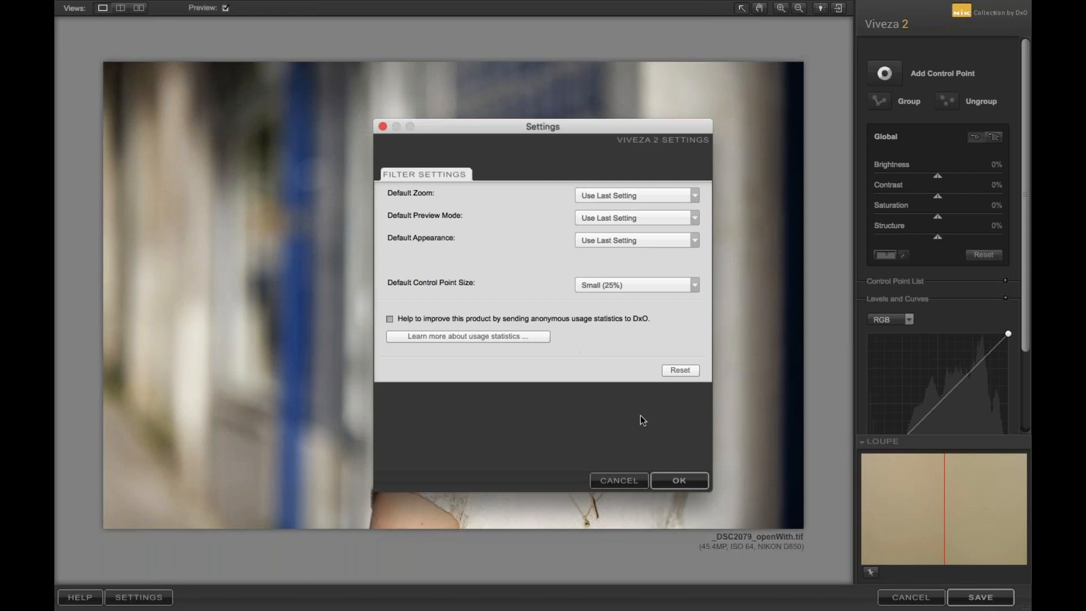
left_click(680, 481)
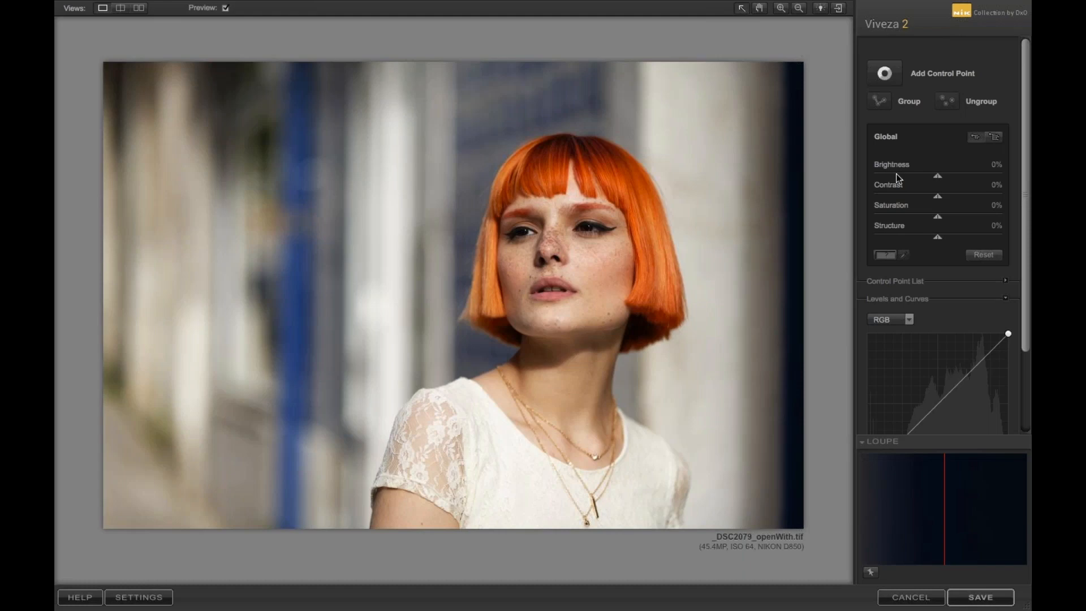
Expand the global adjustments to the full slider set and look through the controls down to Levels and Curves.
left_click(994, 139)
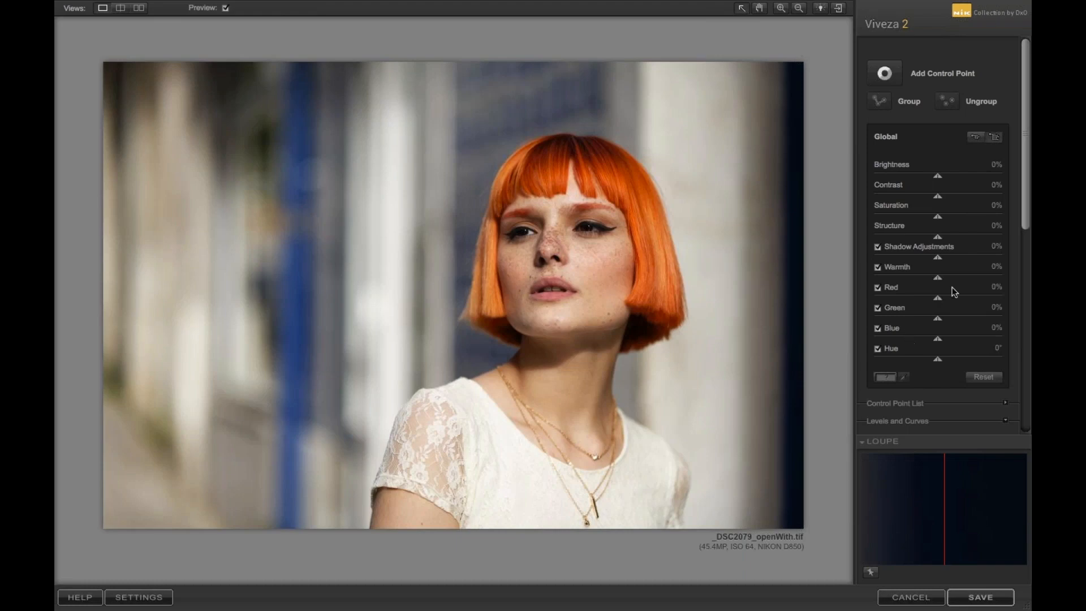
scroll(1025, 170, "down", 6)
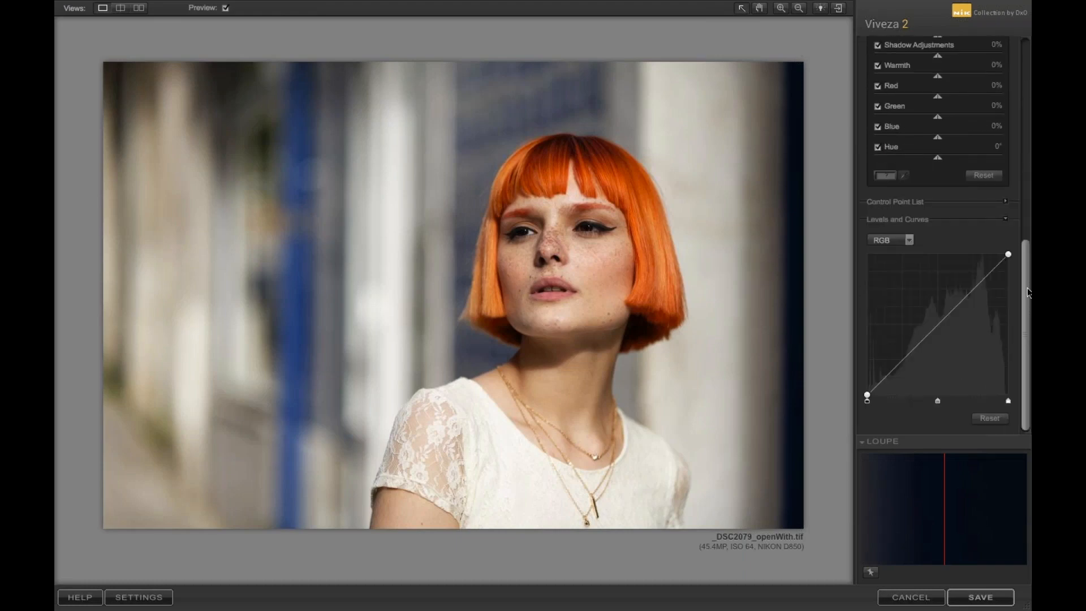
scroll(1028, 292, "up", 6)
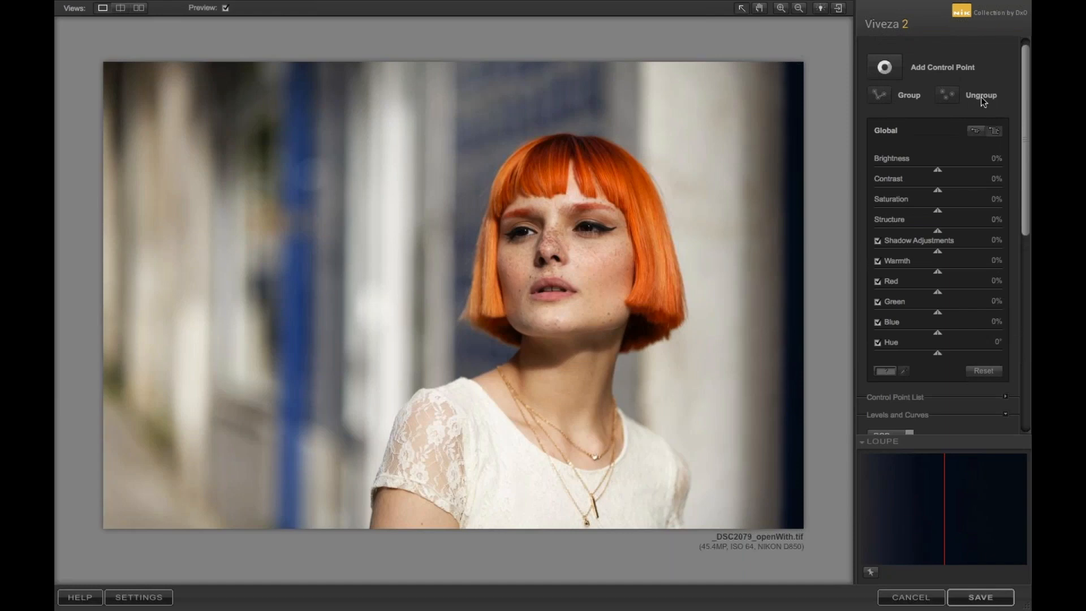
Add a control point on the orange hair beside the woman's right-hand cheek in the image and check its selection mask.
left_click(895, 66)
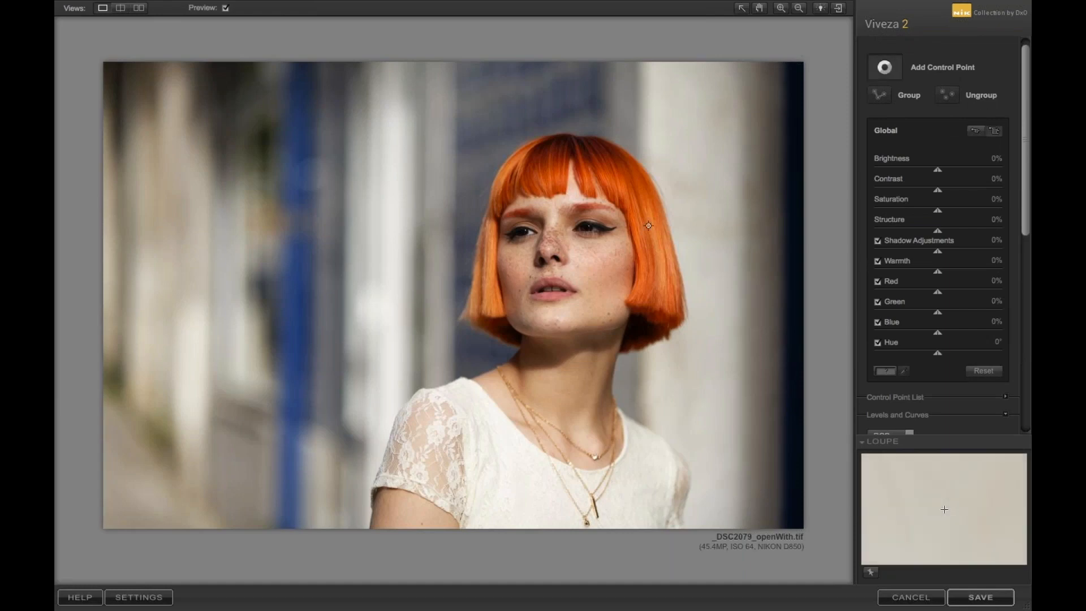
left_click(650, 227)
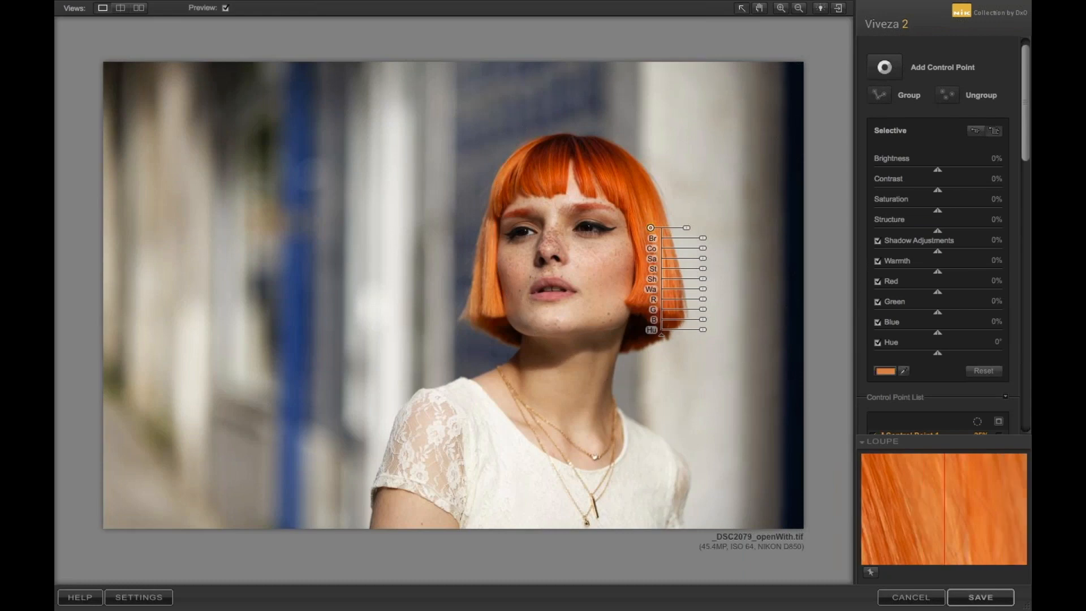
scroll(1024, 162, "down", 3)
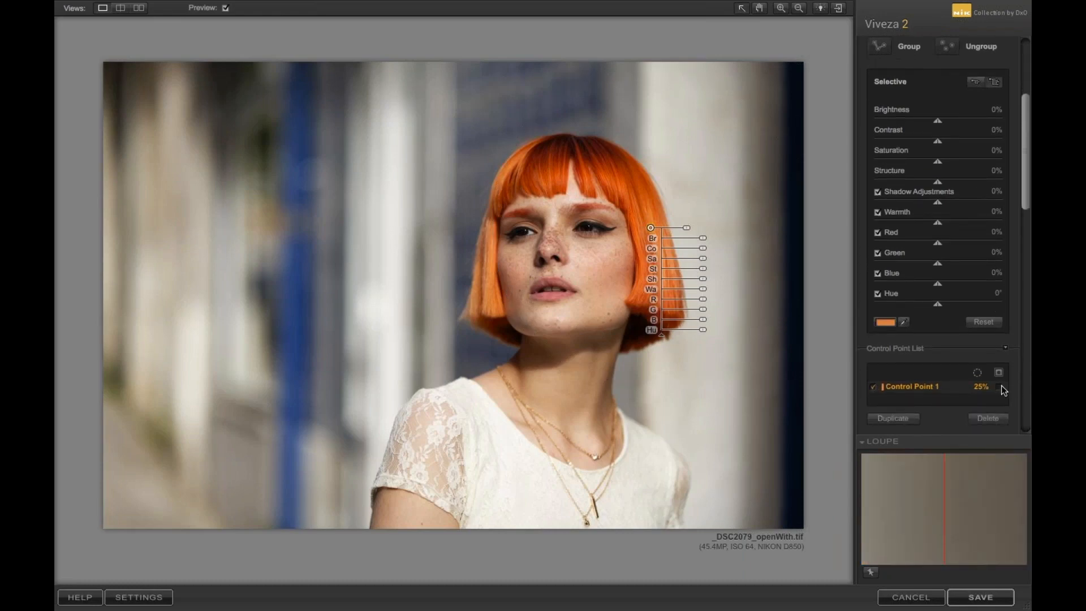
left_click(999, 386)
left_click(1000, 386)
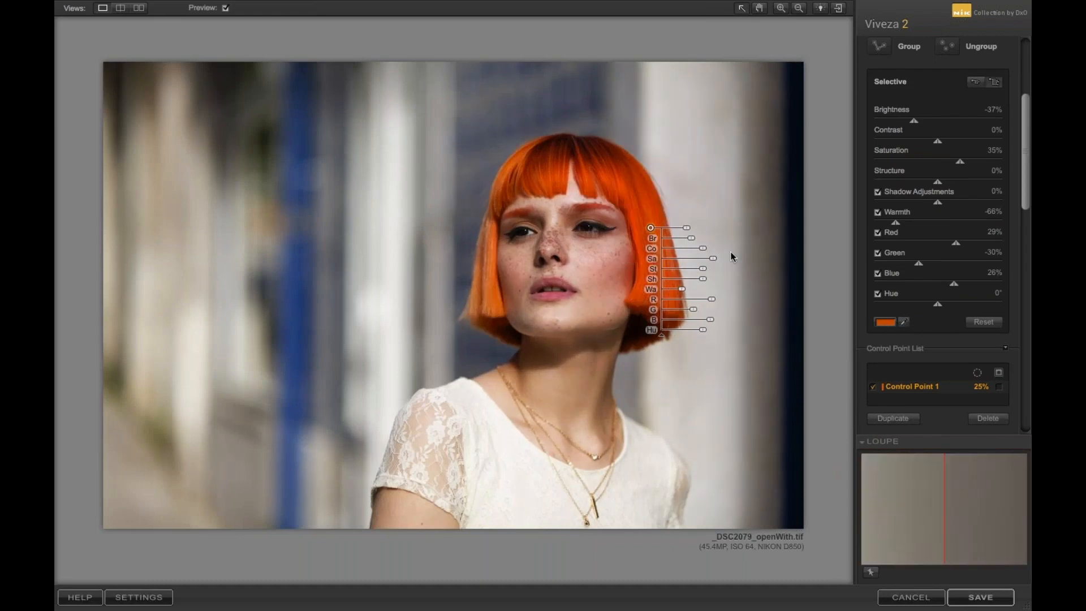
Set the hair control point's warmth to -13% and brightness to -10% with its mask displayed, and its saturation to 59% with the mask hidden.
left_click(999, 387)
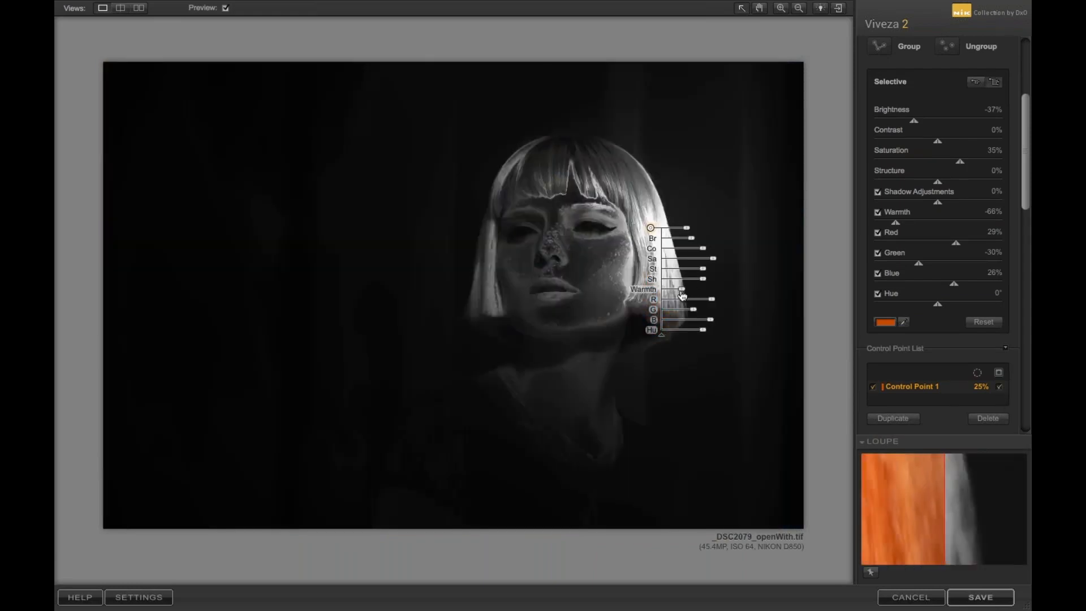
mouse_move(682, 289)
left_mouse_down()
mouse_move(712, 301)
mouse_move(699, 301)
left_mouse_up()
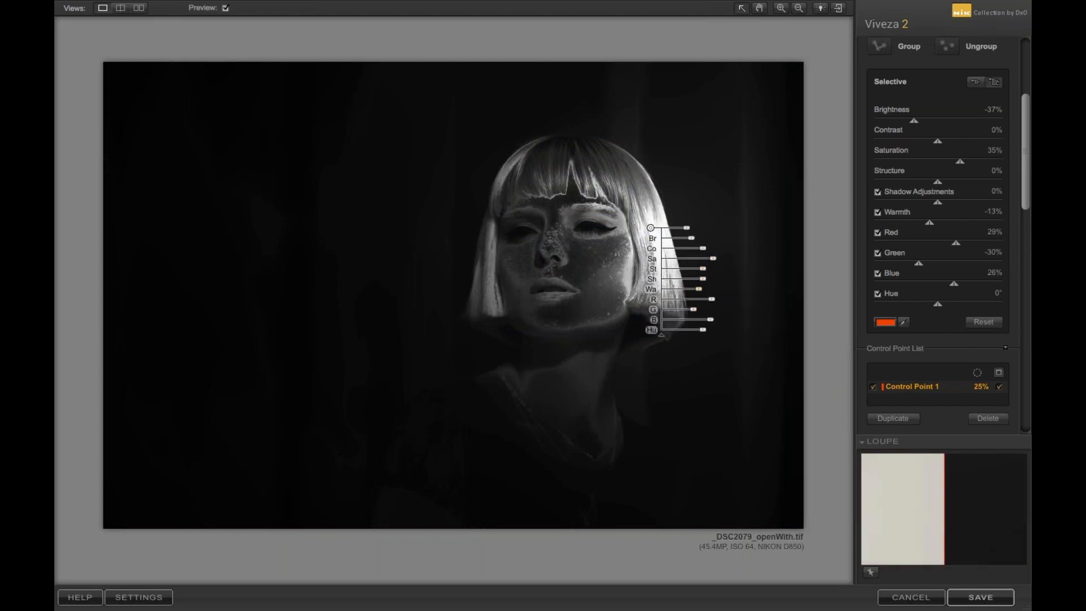
left_click_drag(691, 238, 698, 238)
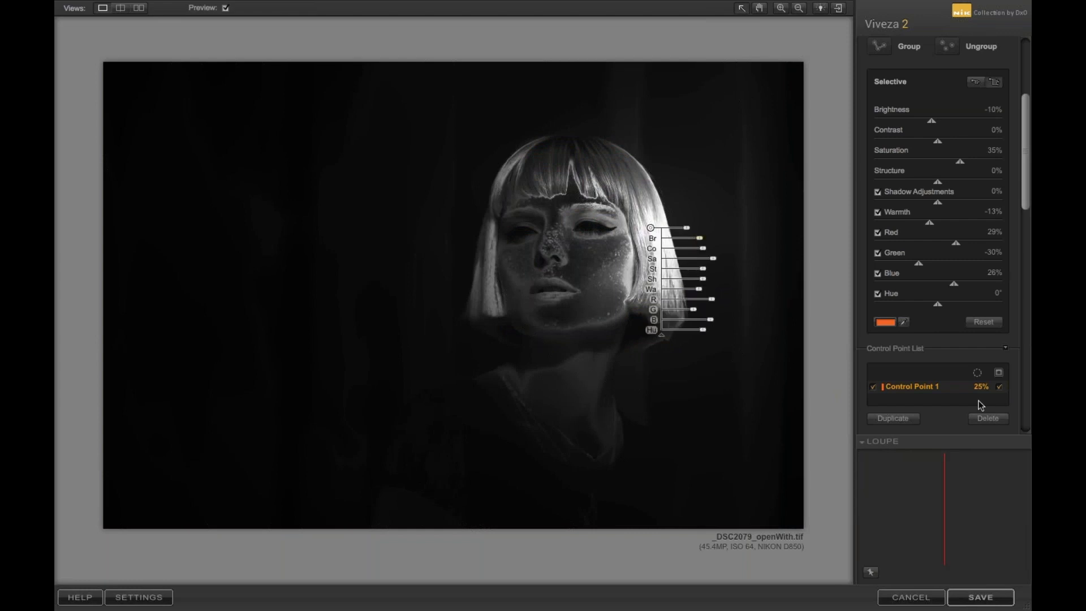
left_click(1000, 386)
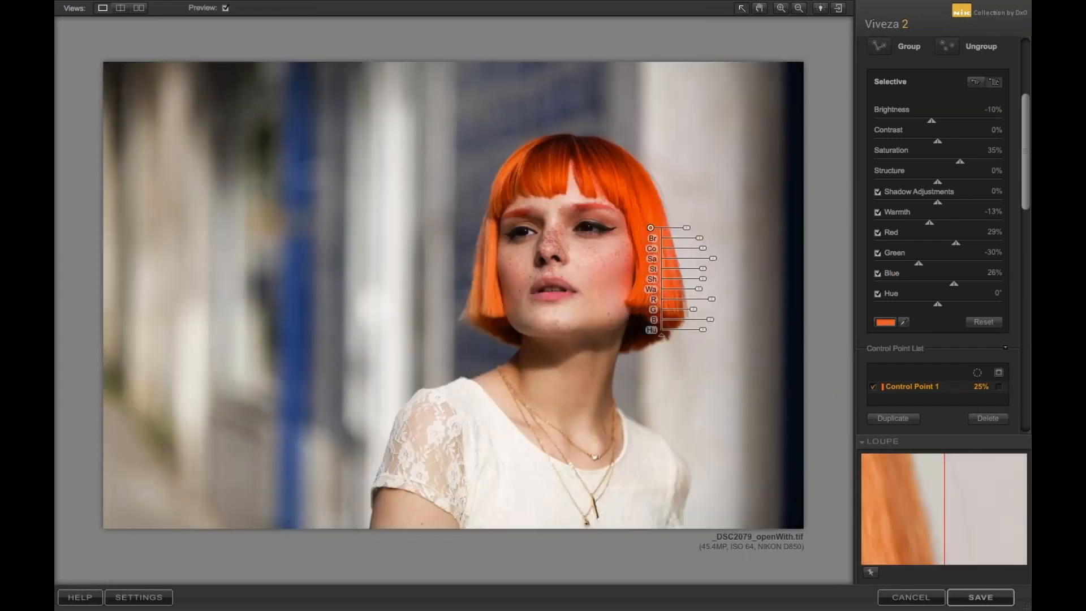
mouse_move(712, 259)
left_mouse_down()
mouse_move(664, 261)
mouse_move(721, 260)
left_mouse_up()
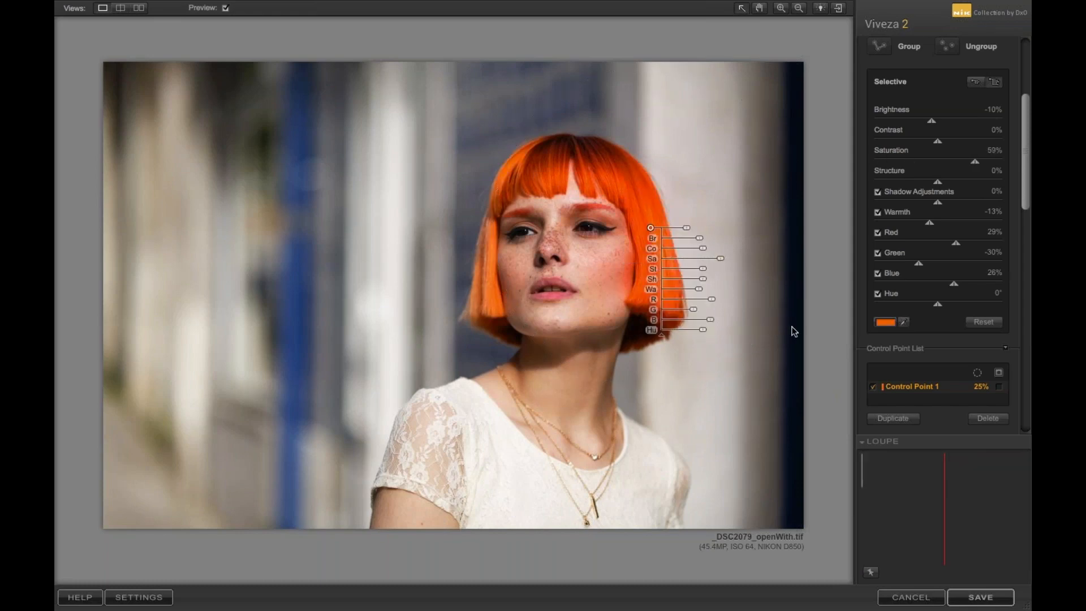
Disable the hair control point to compare the photo without its effect, and delete the control point.
left_click(874, 387)
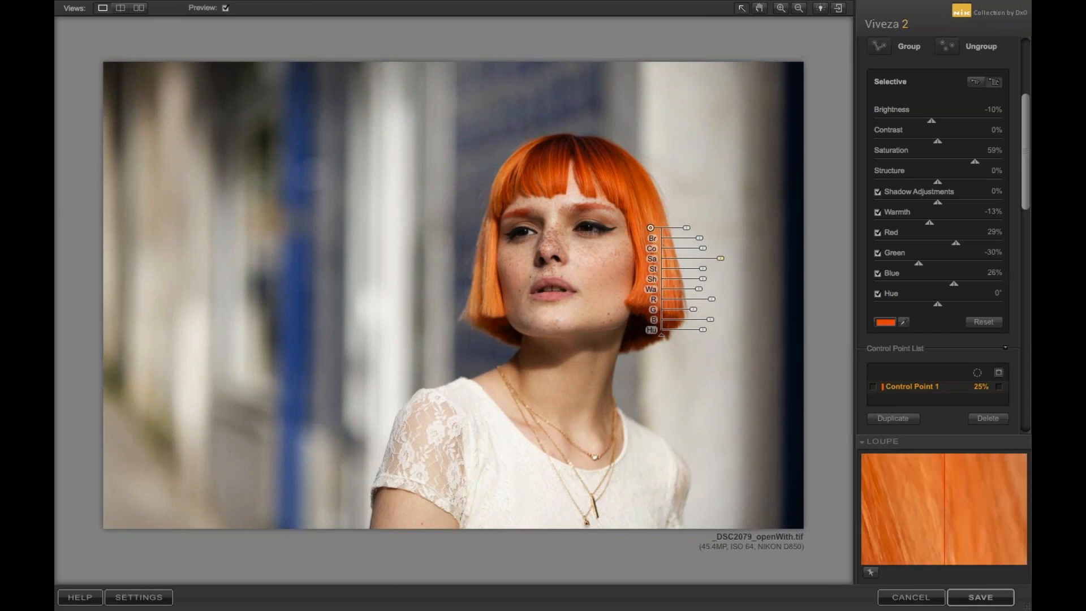
mouse_move(651, 230)
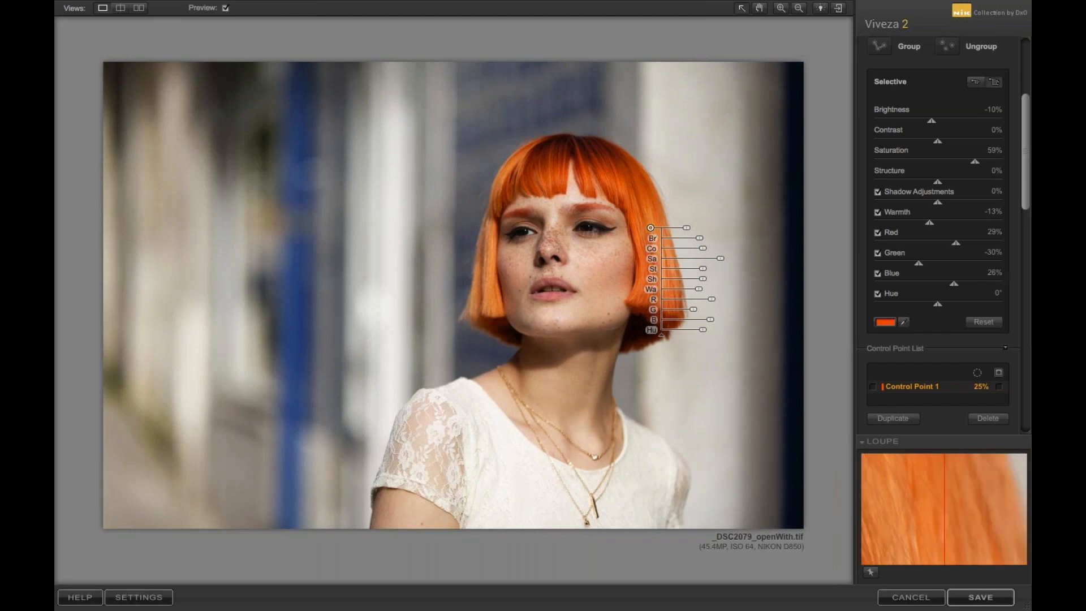
left_click(990, 420)
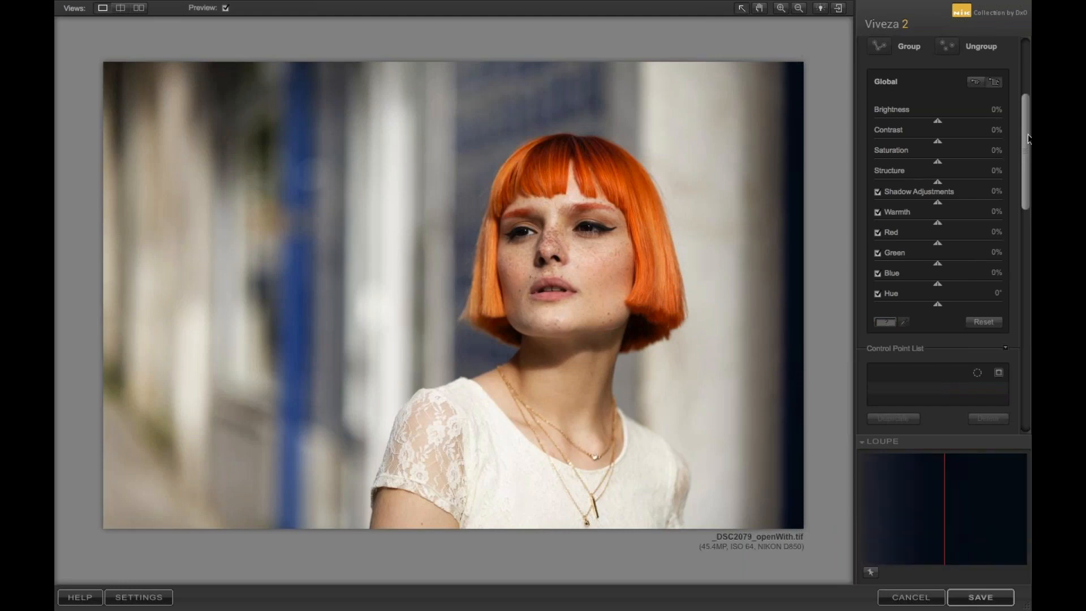
Add a new control point on the orange hair at the left end of the woman's fringe.
scroll(1028, 138, "up", 2)
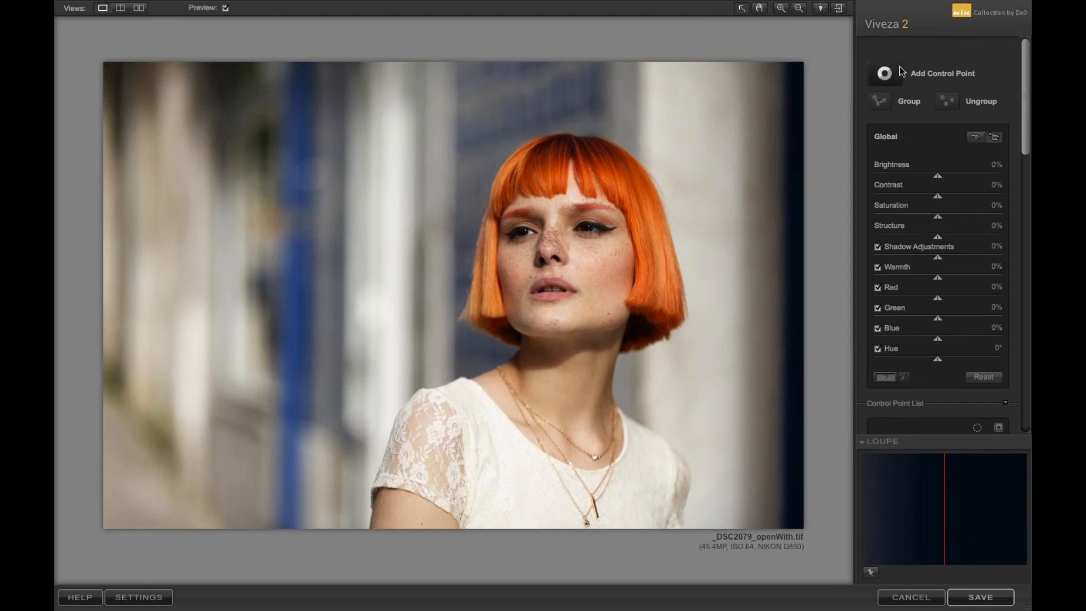
left_click(884, 73)
left_click(512, 172)
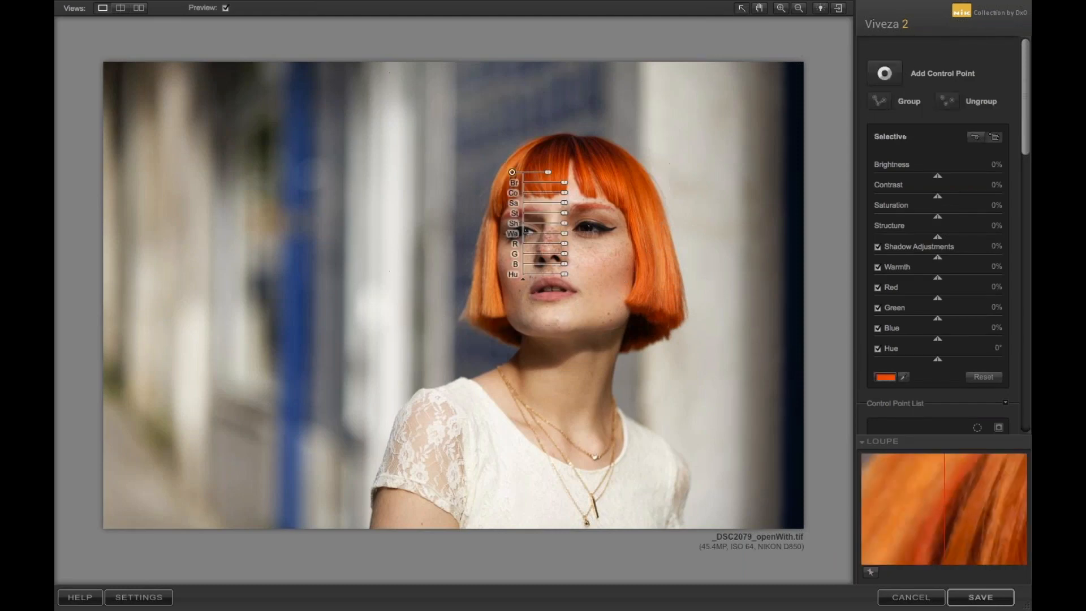
Add a second control point on the orange hair covering the woman's cheek on the image's right-hand side.
left_click(884, 73)
left_click(651, 210)
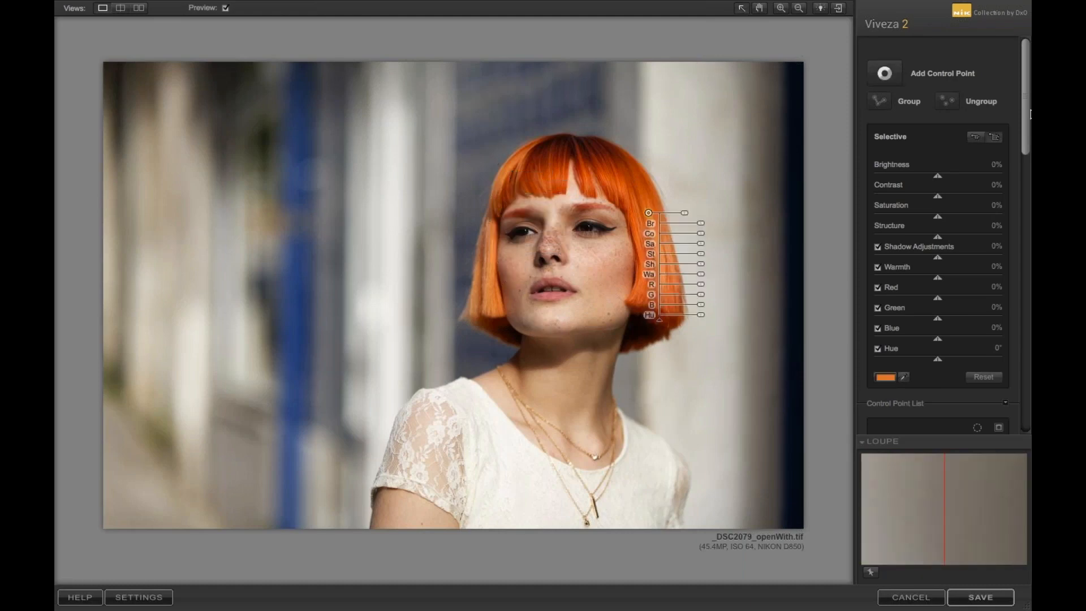
mouse_move(1030, 115)
left_mouse_down()
mouse_move(1031, 177)
mouse_move(1025, 114)
left_mouse_up()
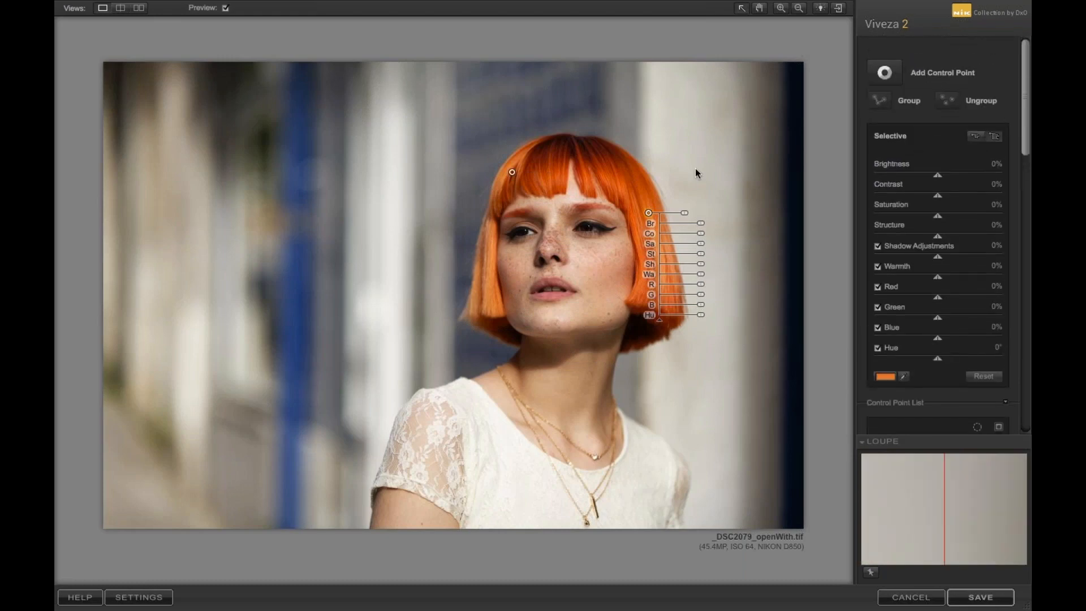
Deselect the control points and set the global contrast to 12% and brightness to 13%.
left_click(709, 141)
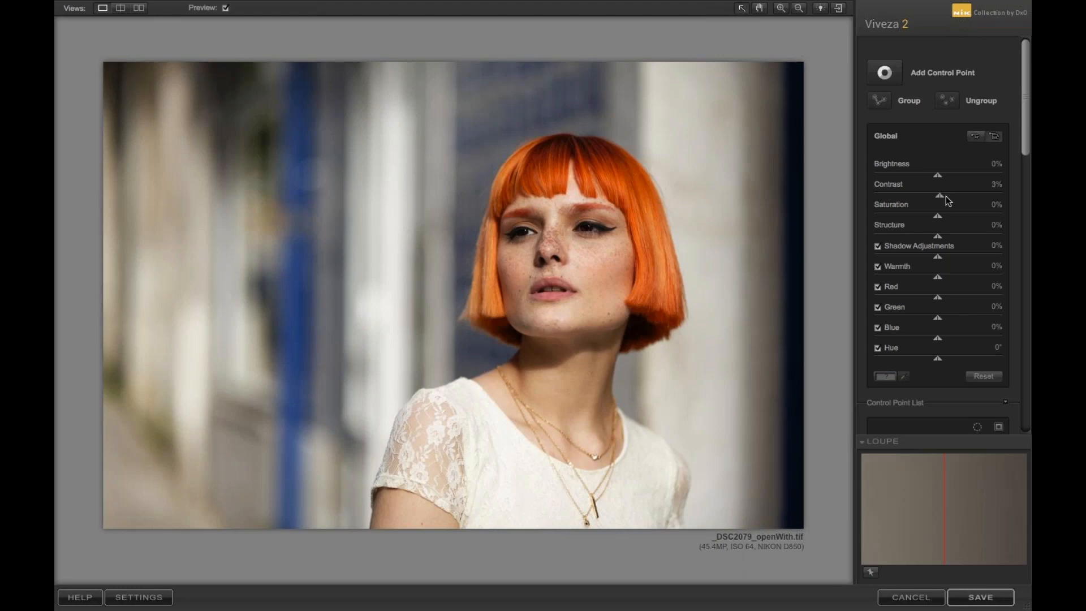
left_click_drag(947, 196, 946, 175)
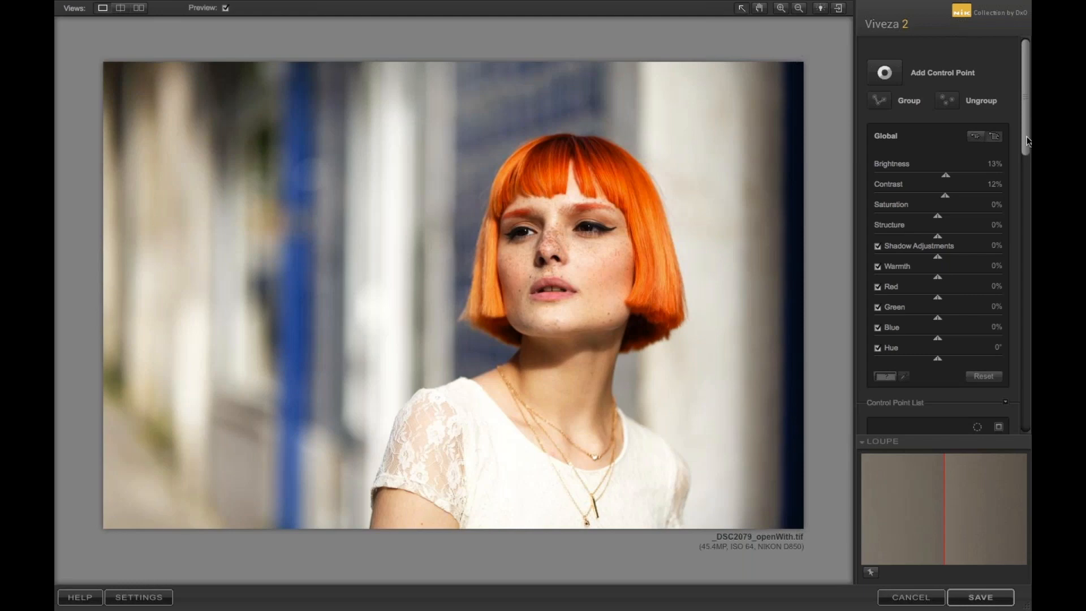
scroll(1025, 152, "down", 3)
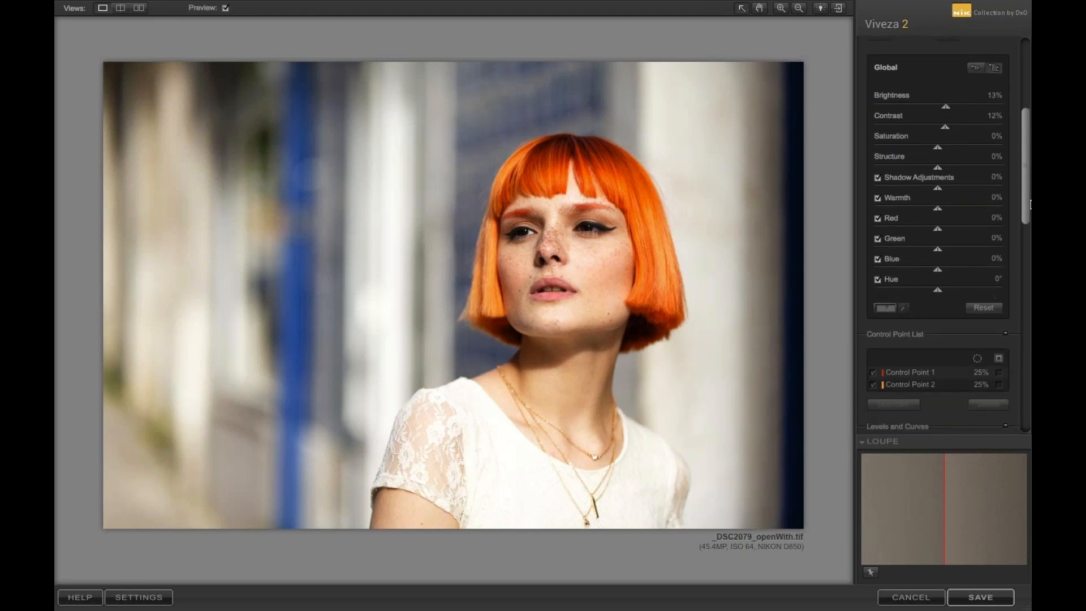
scroll(1023, 154, "up", 2)
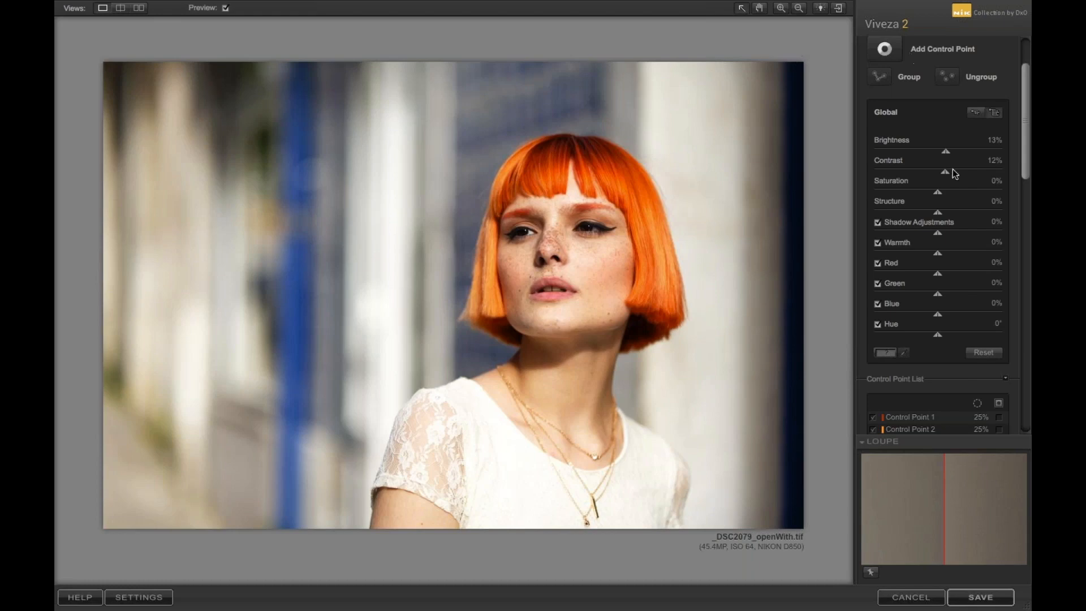
Add a control point on the dark lower hair tips at the image's right-hand side of the neck and set its brightness to 40%.
left_click(885, 49)
left_click(658, 319)
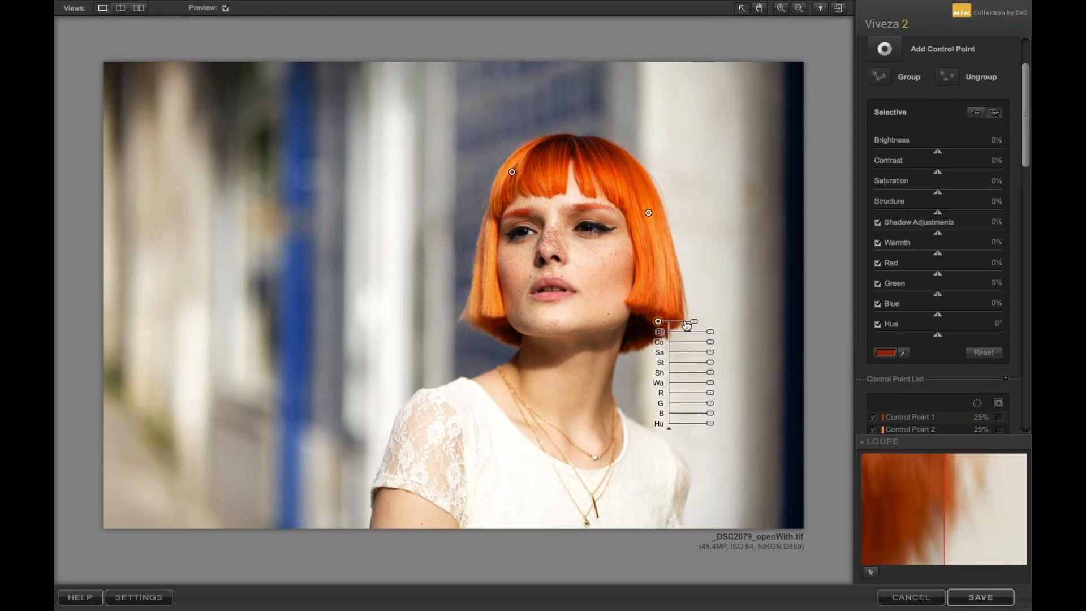
left_click_drag(686, 324, 708, 347)
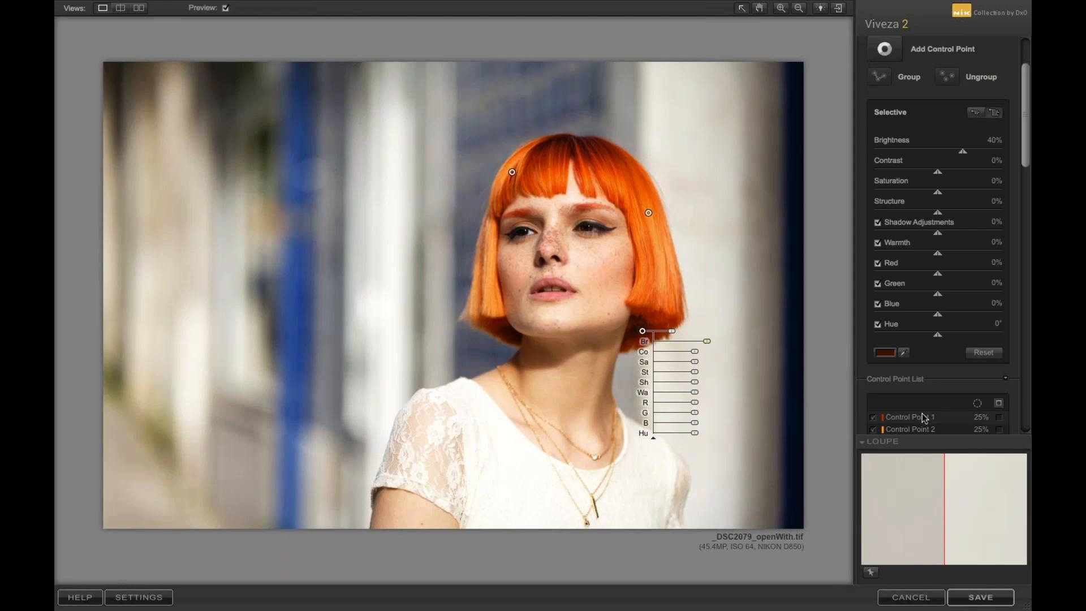
Save the Viveza edits and view the exported _DSC2079_openWith.tif in DxO PhotoLab.
left_click(991, 600)
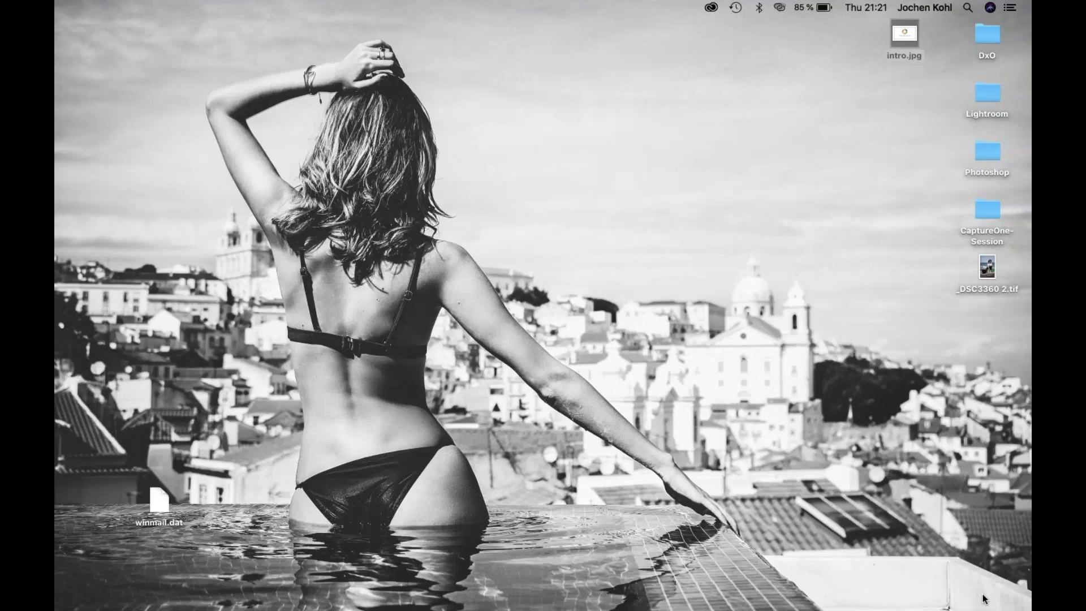
mouse_move(878, 608)
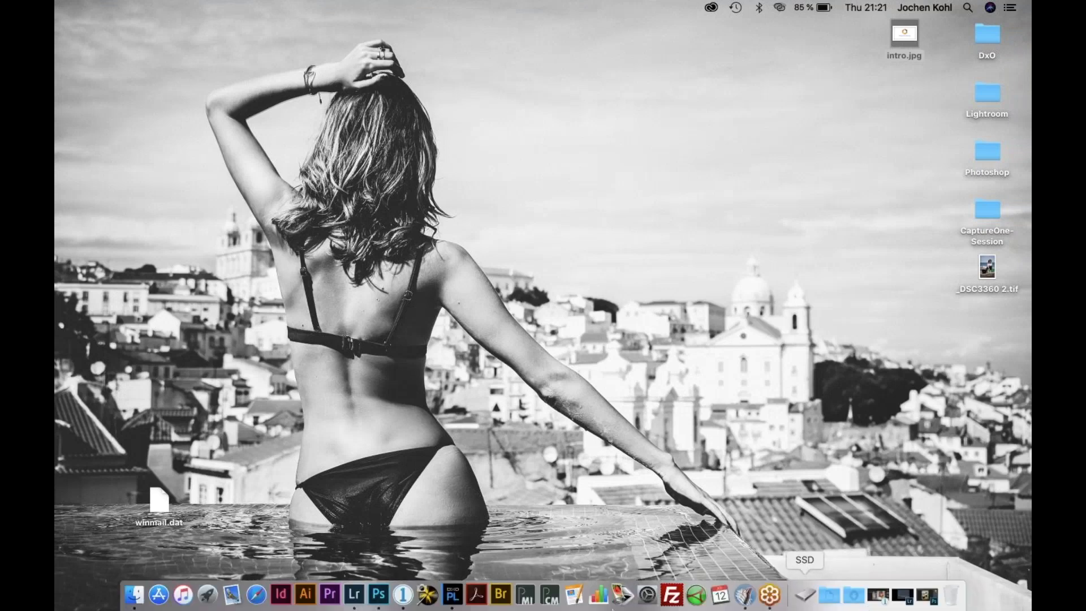
left_click(454, 594)
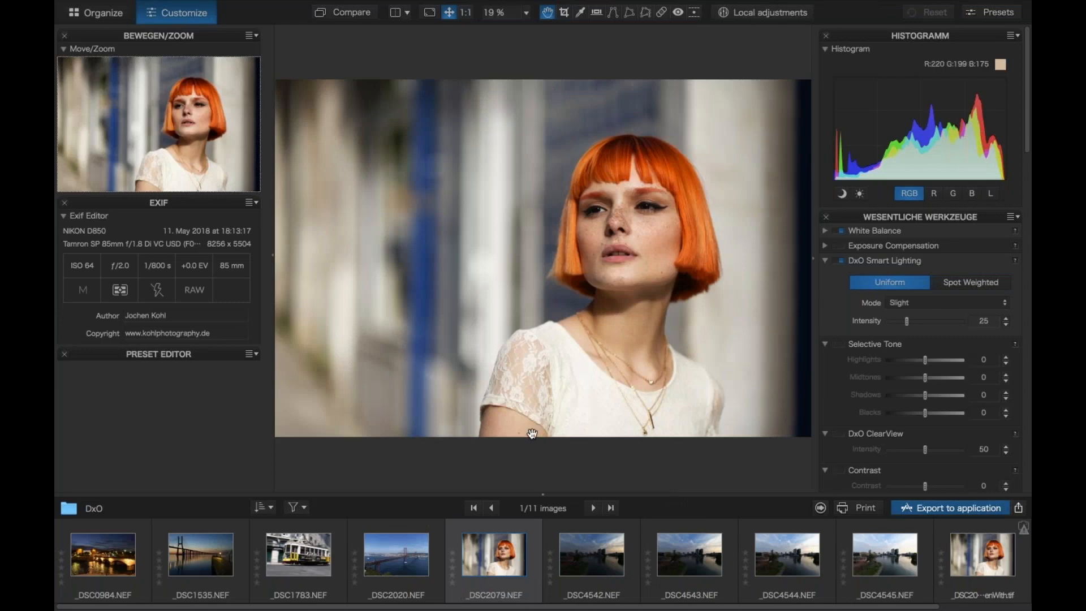
mouse_move(488, 571)
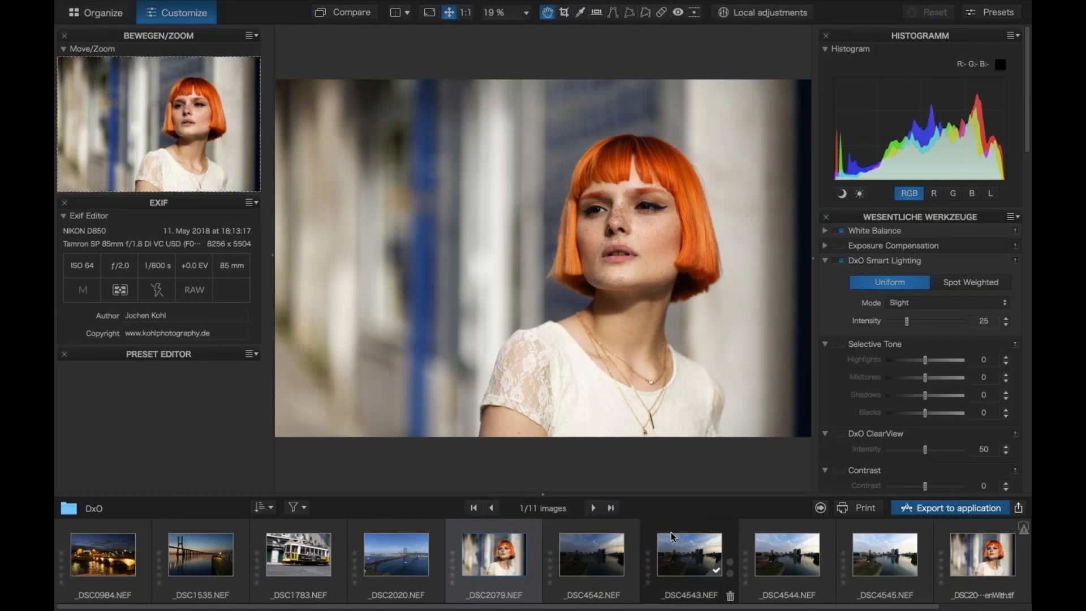
left_click(985, 563)
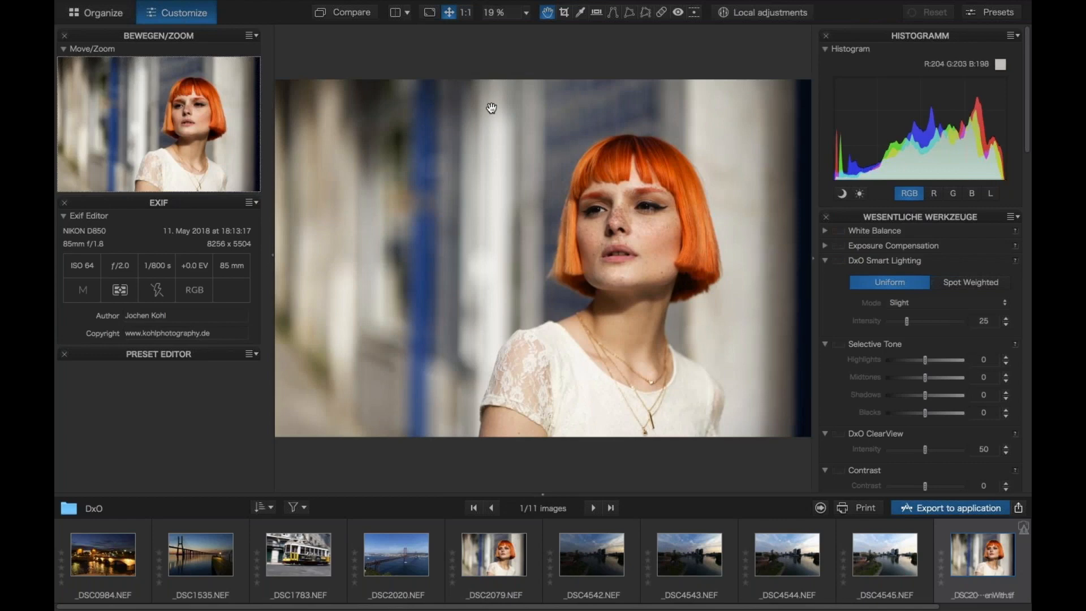
Minimize DxO PhotoLab and switch to Lightroom, displaying it in full screen.
mouse_move(228, 5)
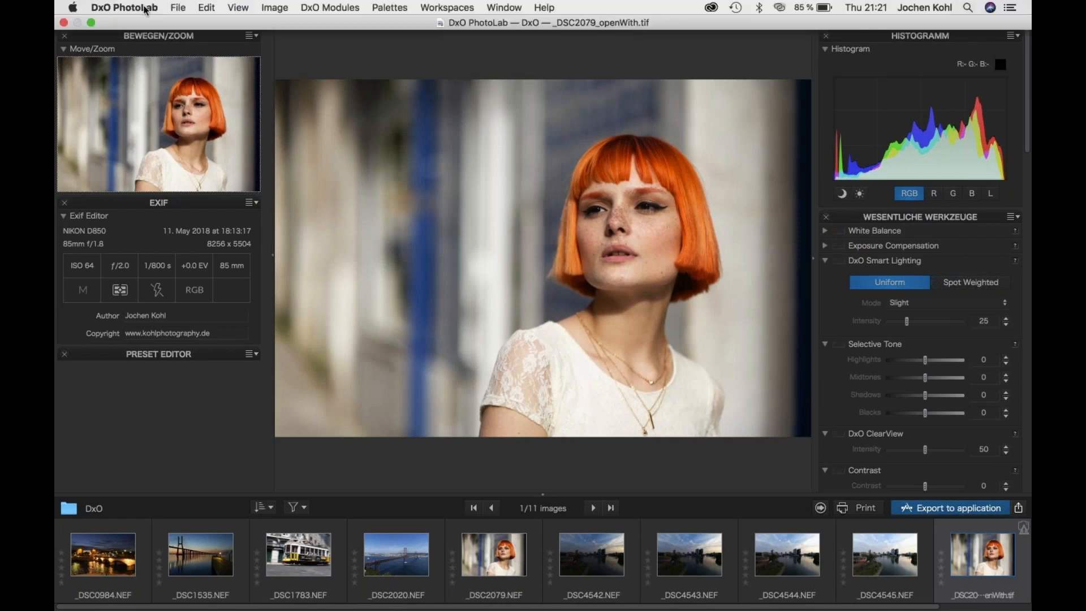
left_click(90, 23)
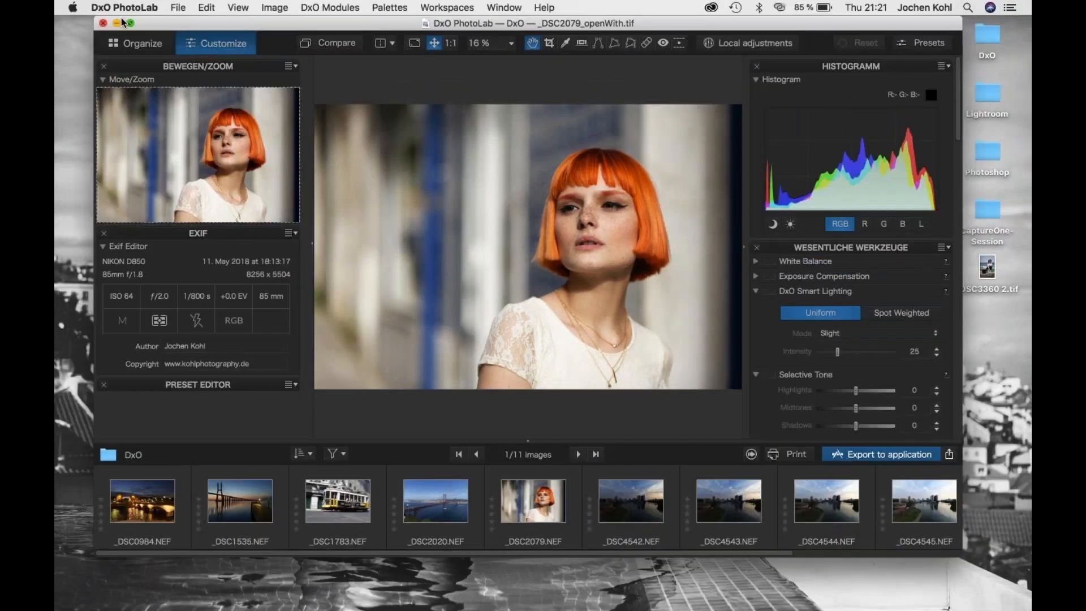
left_click(118, 23)
mouse_move(843, 593)
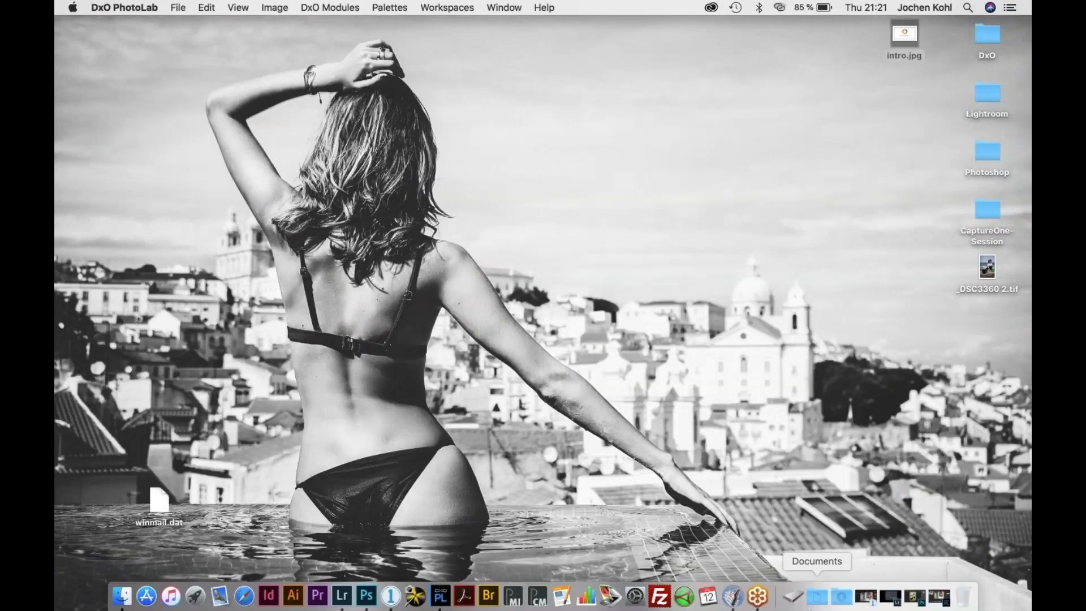
left_click(884, 592)
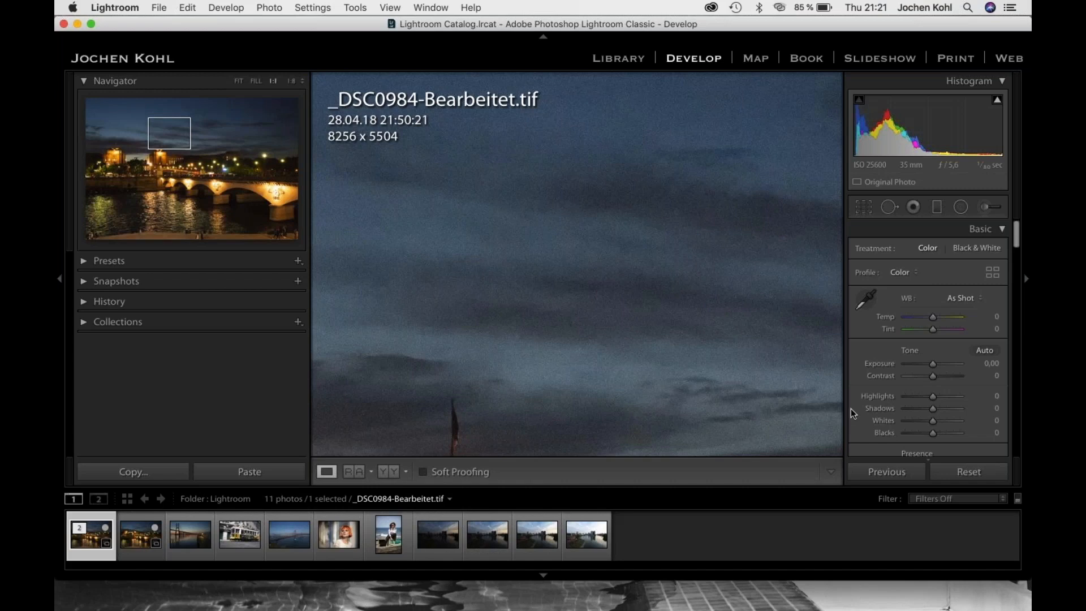
left_click(91, 24)
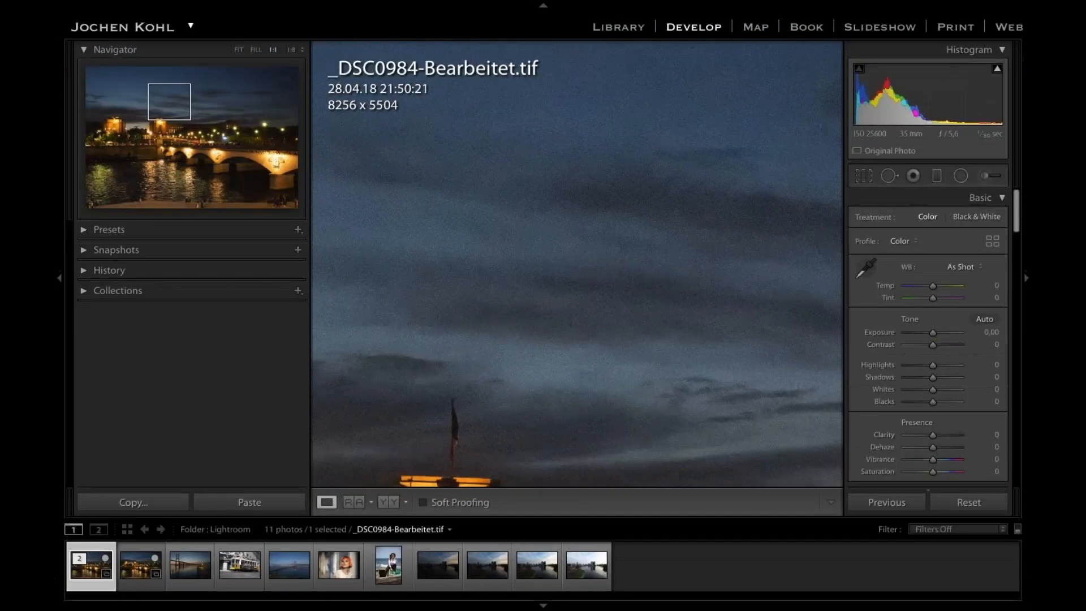
Add the tram photo and the daytime bridge photo to the selection and choose Silver Efex Pro 2 as their external editor.
left_click(245, 568, "super")
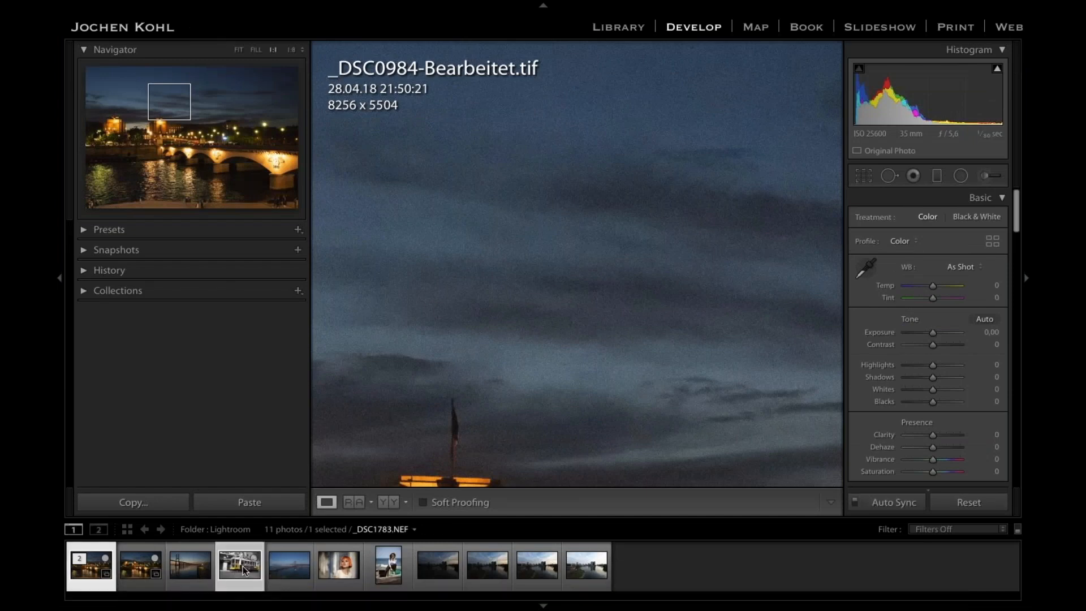
left_click(305, 569, "super")
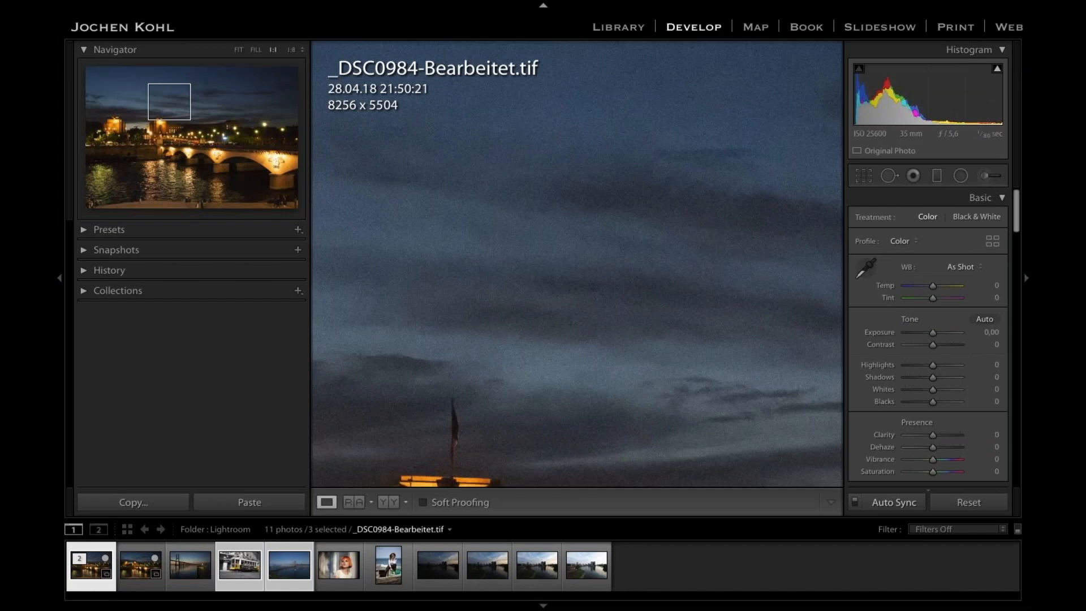
mouse_move(436, 3)
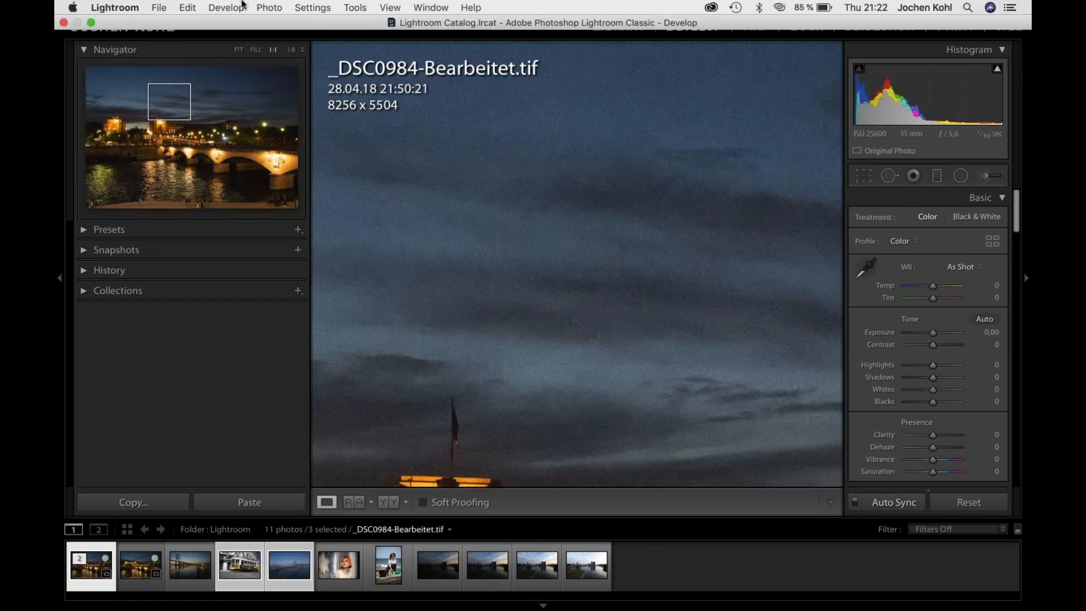
left_click(188, 8)
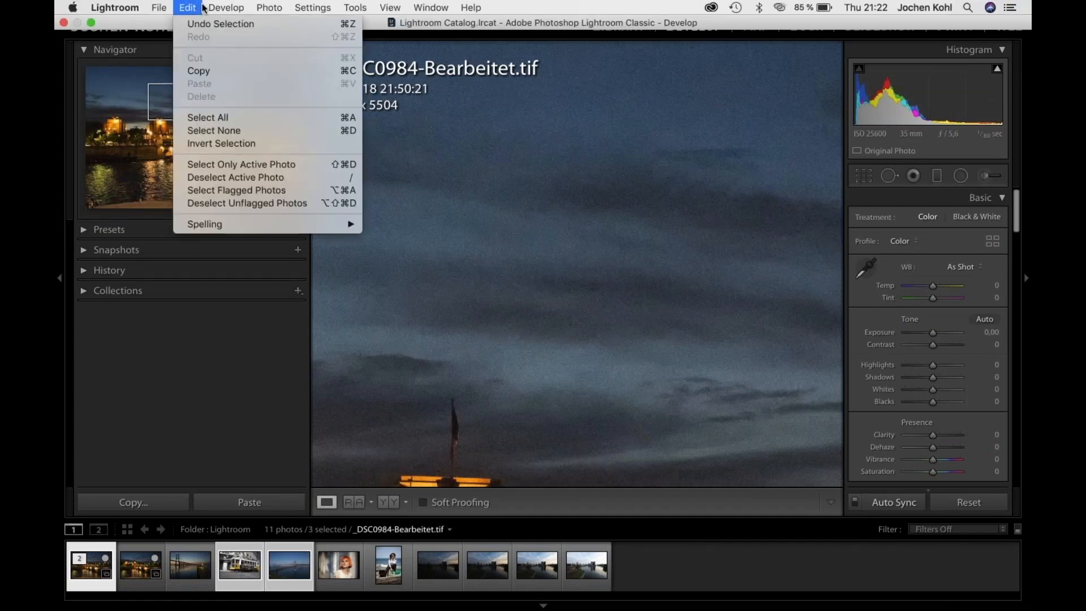
mouse_move(269, 7)
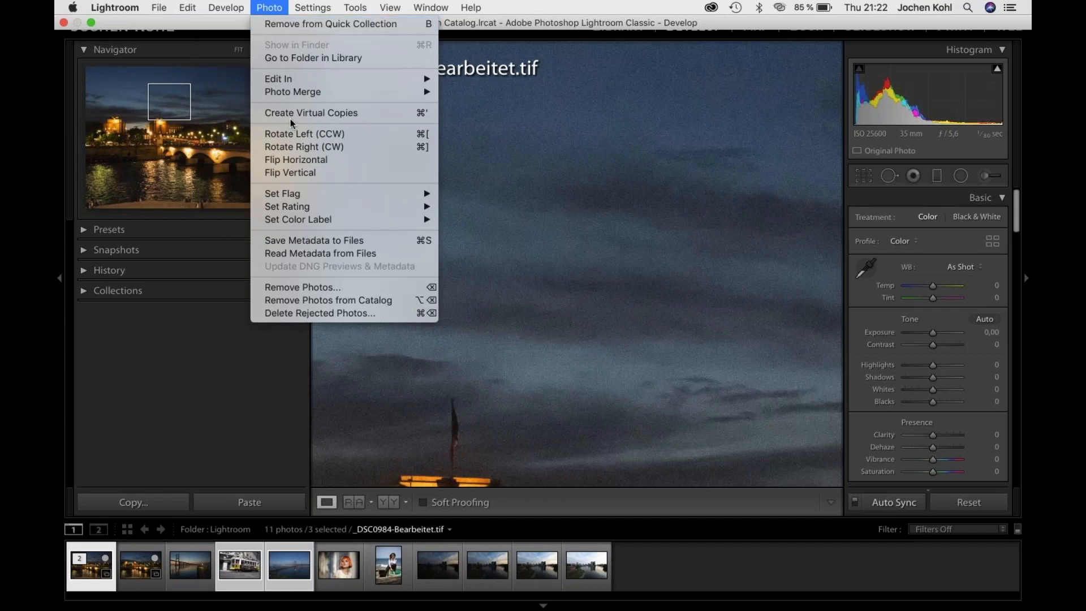
mouse_move(296, 84)
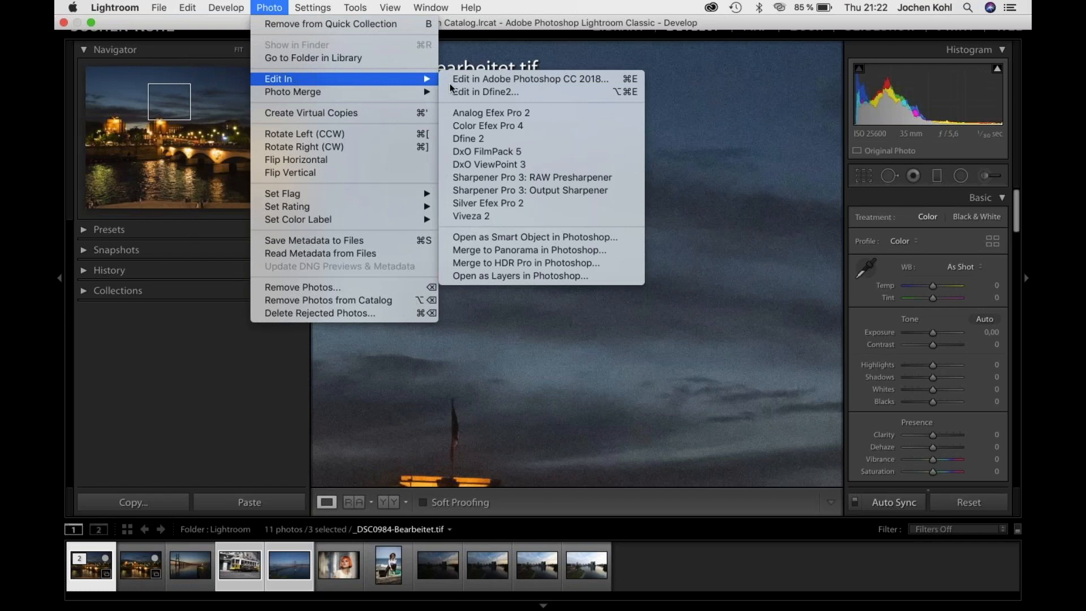
left_click(508, 202)
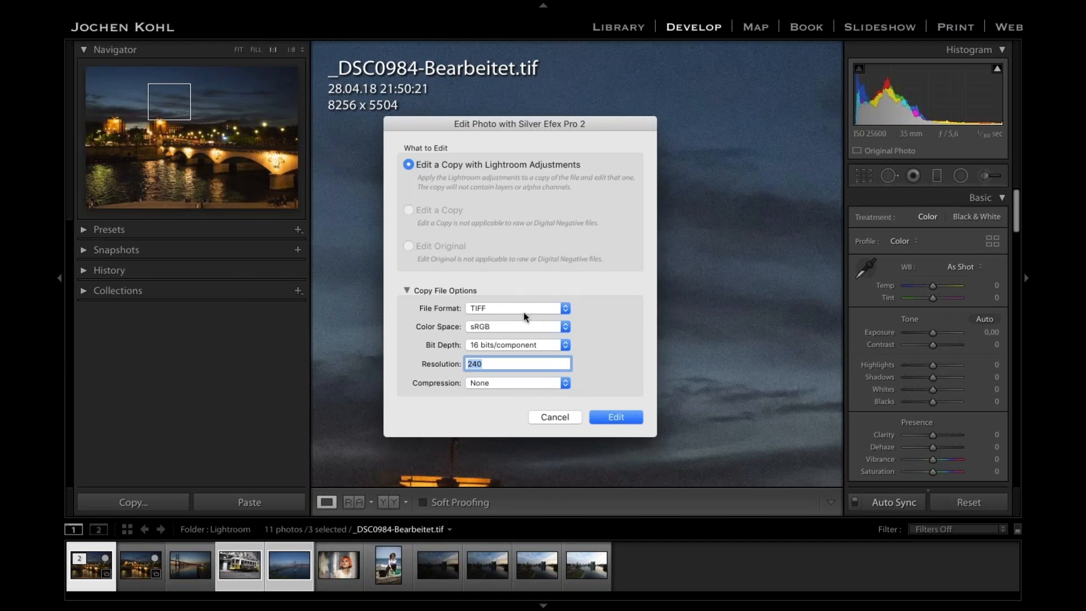
Set the copies' color space to AdobeRGB (1998) and open them for editing in Silver Efex Pro 2.
left_click(539, 327)
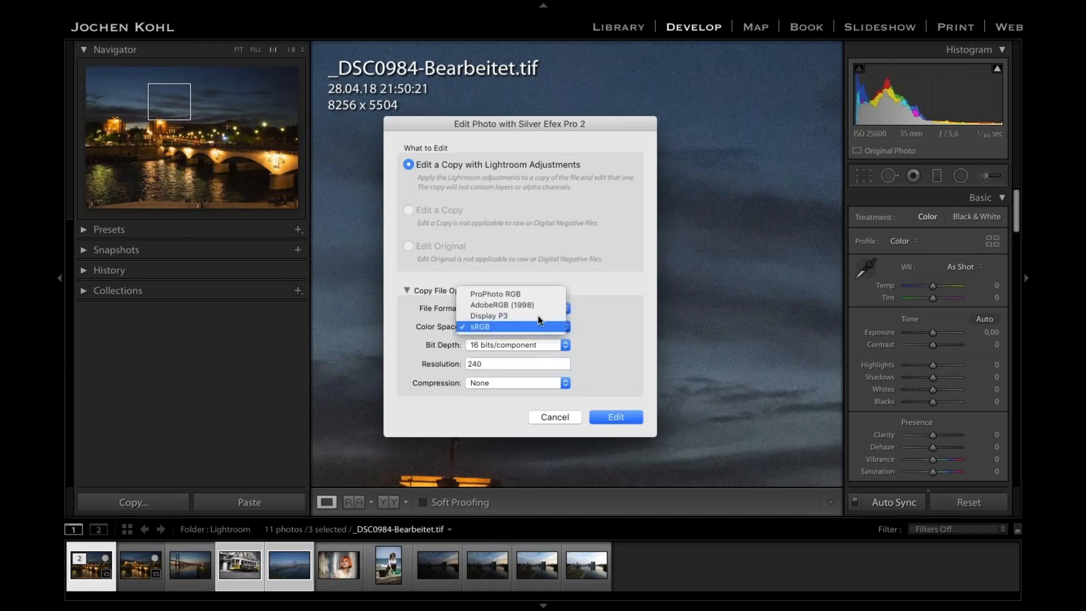
left_click(535, 304)
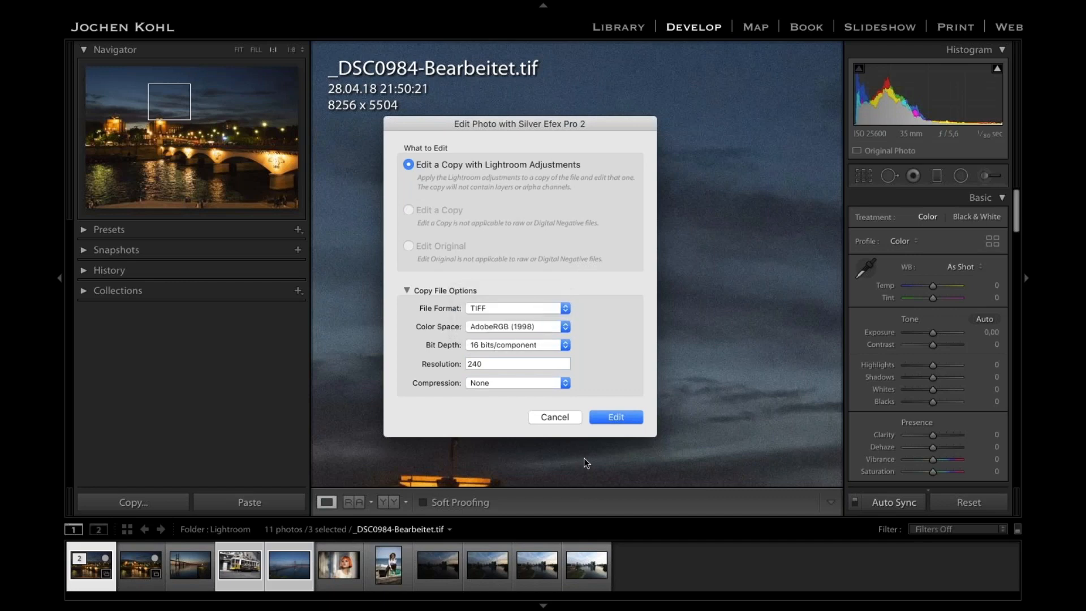
left_click(610, 419)
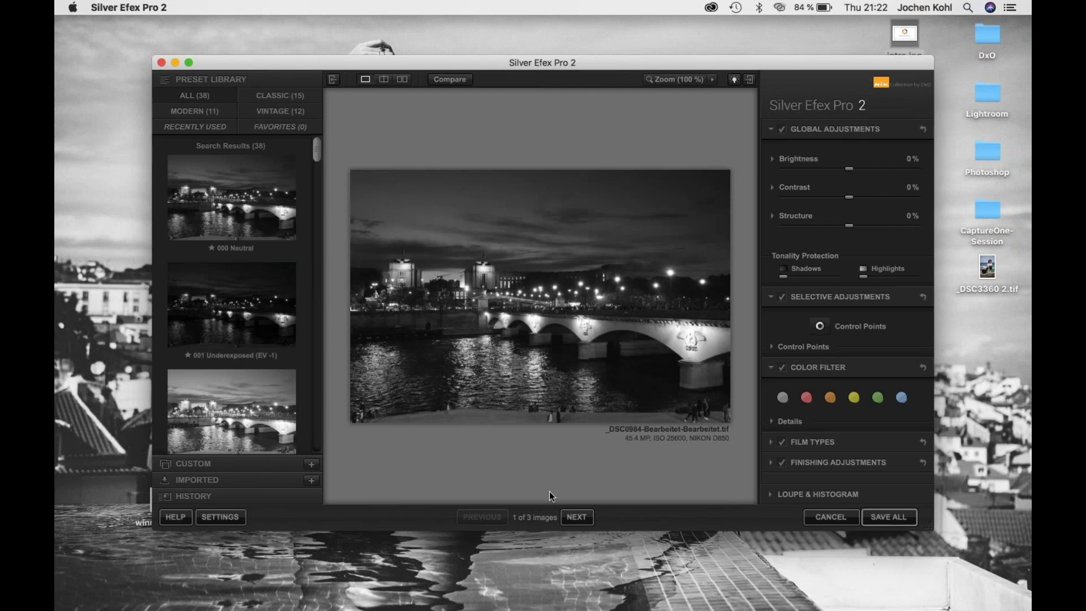
Go to the tram photo, the second of the three images, and set its Dynamic Brightness to -42%.
left_click(578, 516)
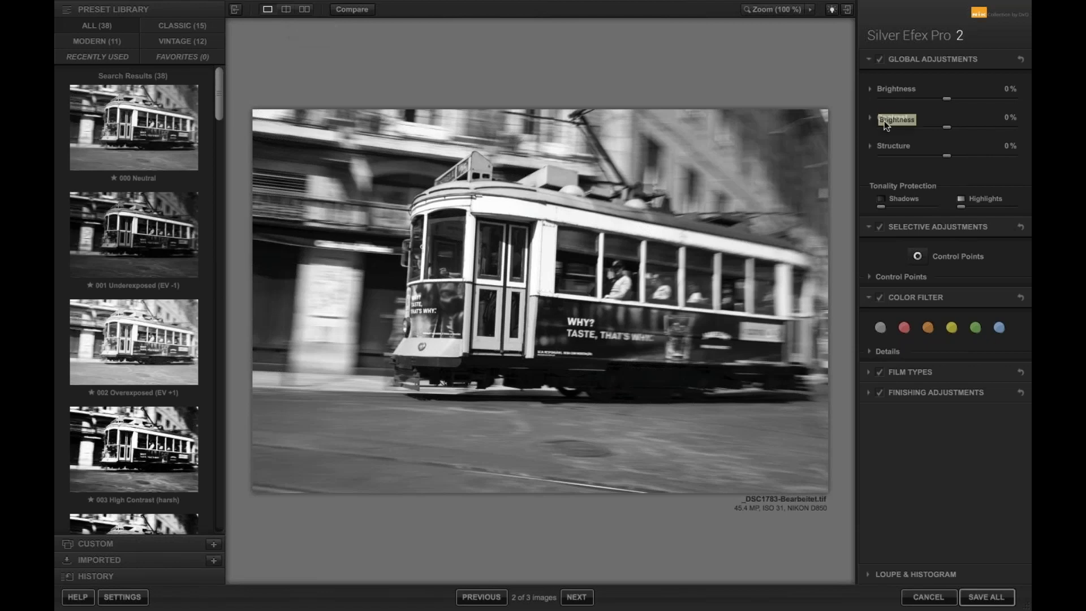
left_click(871, 89)
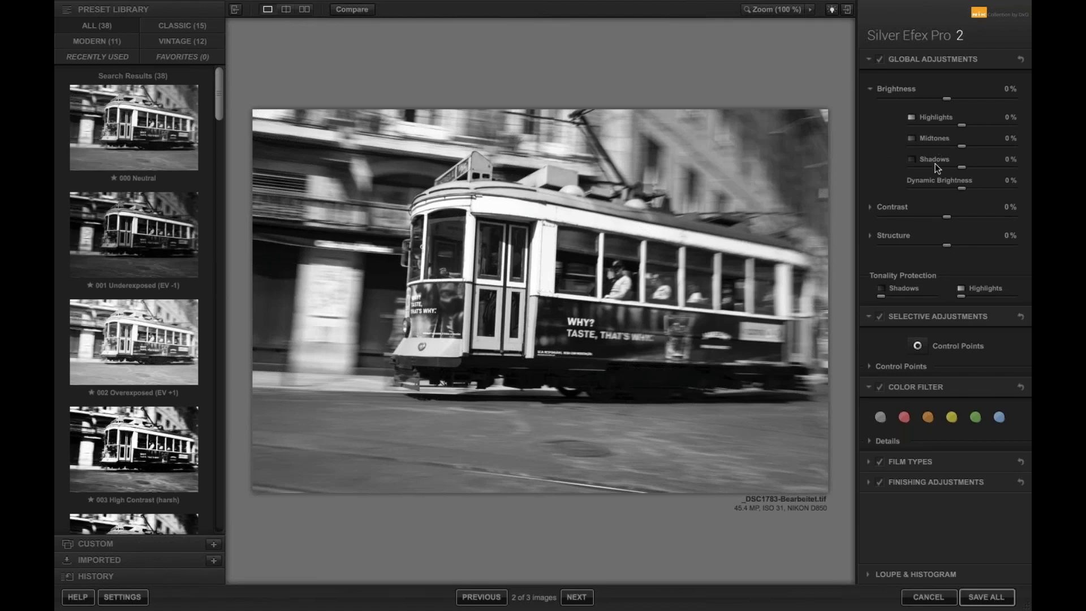
left_click_drag(945, 188, 939, 188)
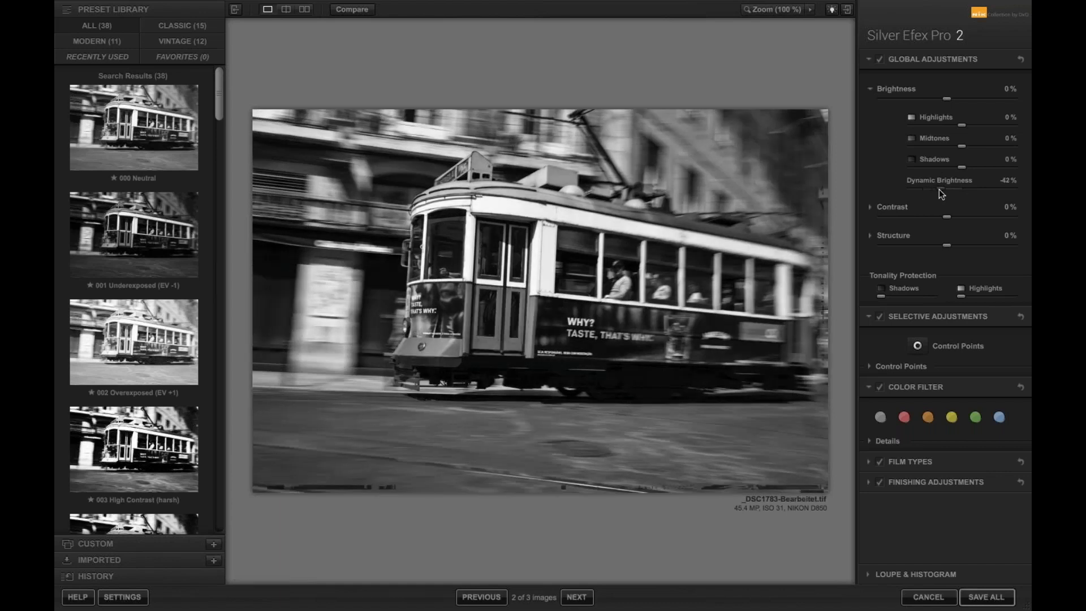
Set the tram photo's Amplify Whites to 26%, Amplify Blacks to 22% and Soft Contrast to 28%.
left_click(869, 208)
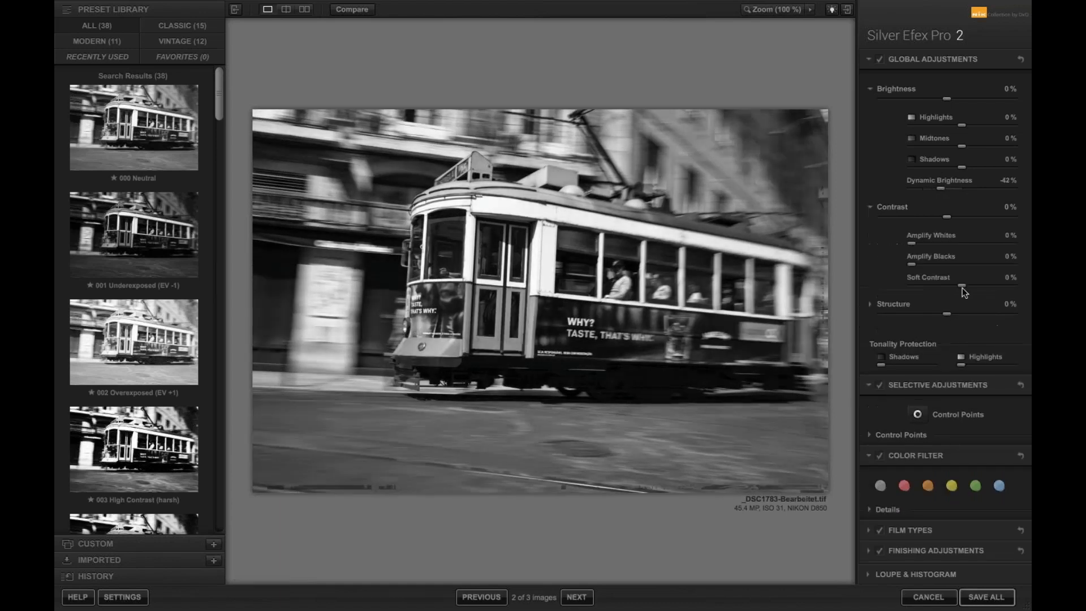
left_click(933, 262)
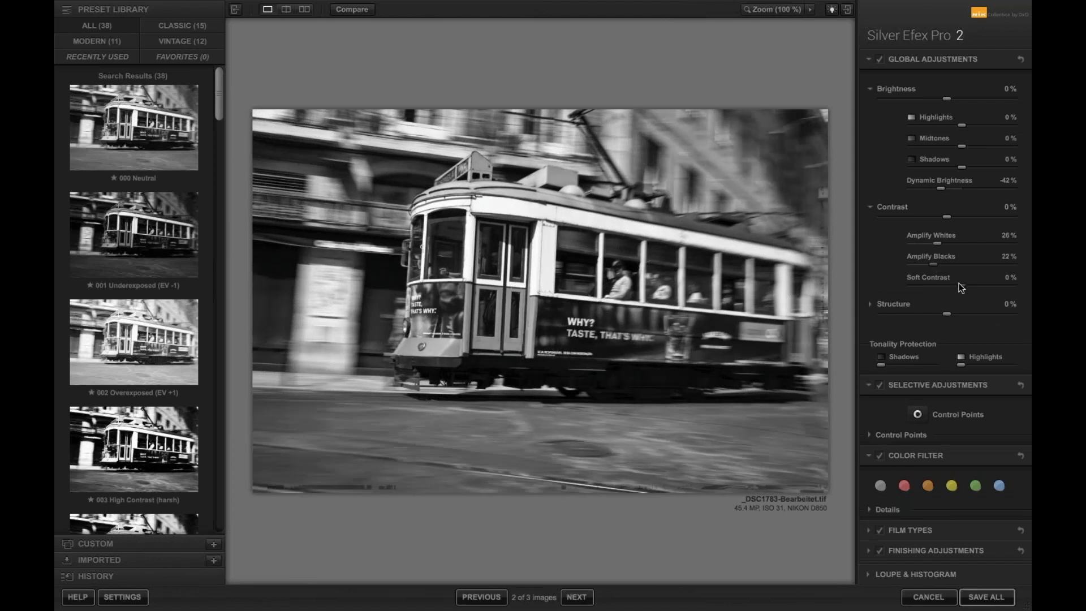
left_click(980, 286)
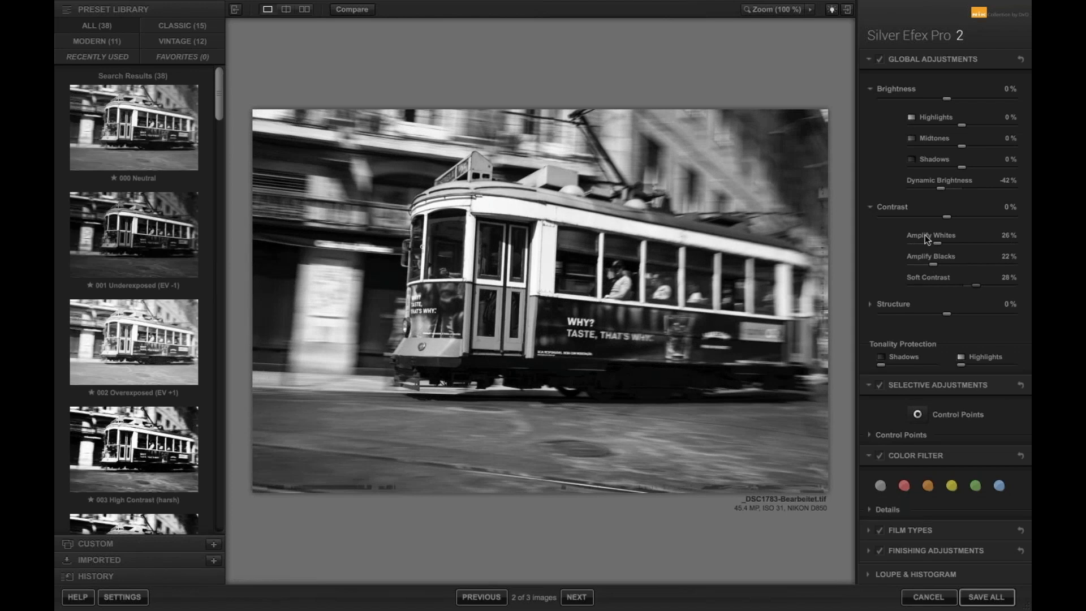
Set the tram photo's Structure Shadows to 61%, then place a control point on the tram's lower side with all its sliders shown.
left_click(867, 304)
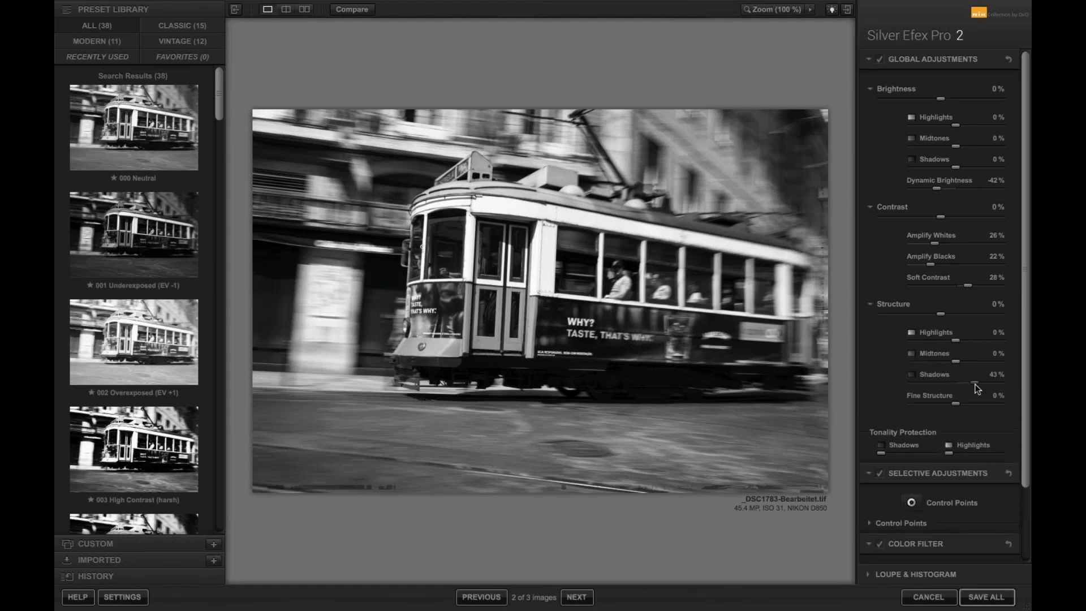
left_click_drag(977, 388, 984, 386)
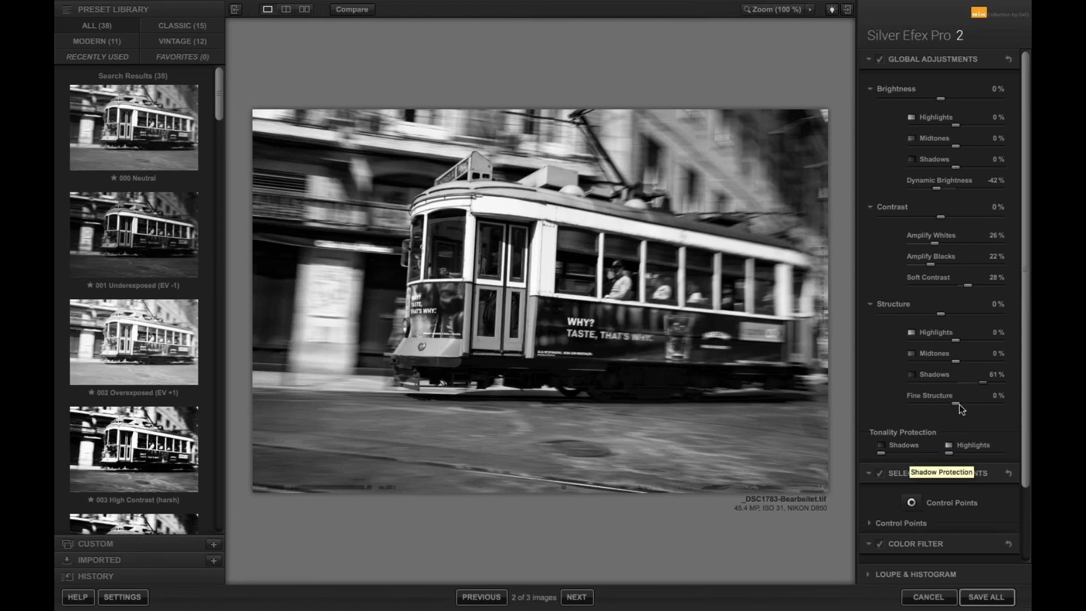
left_click_drag(1024, 358, 1030, 436)
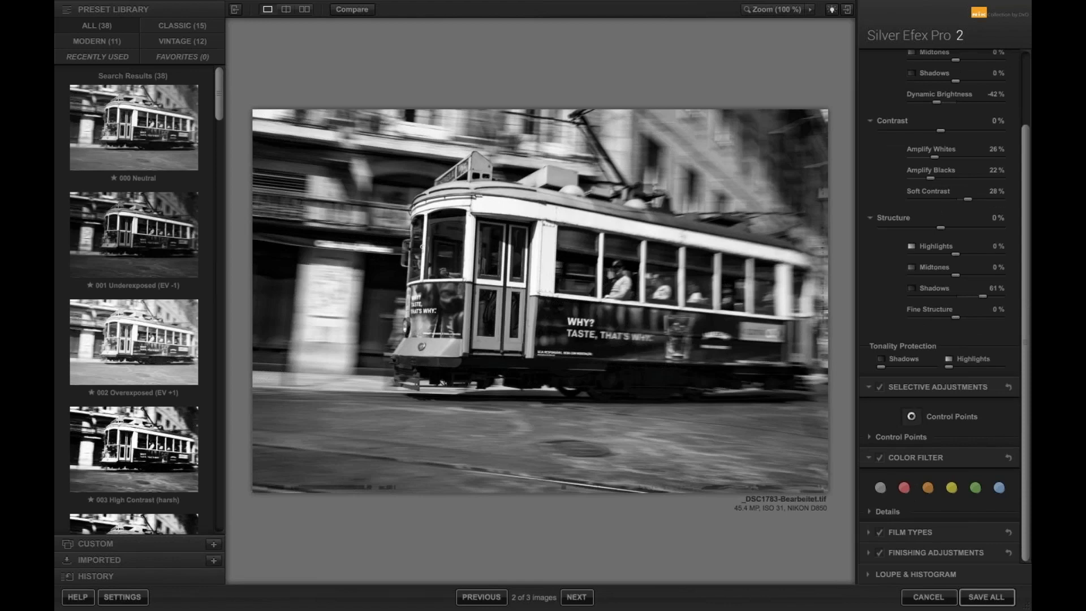
left_click(696, 332)
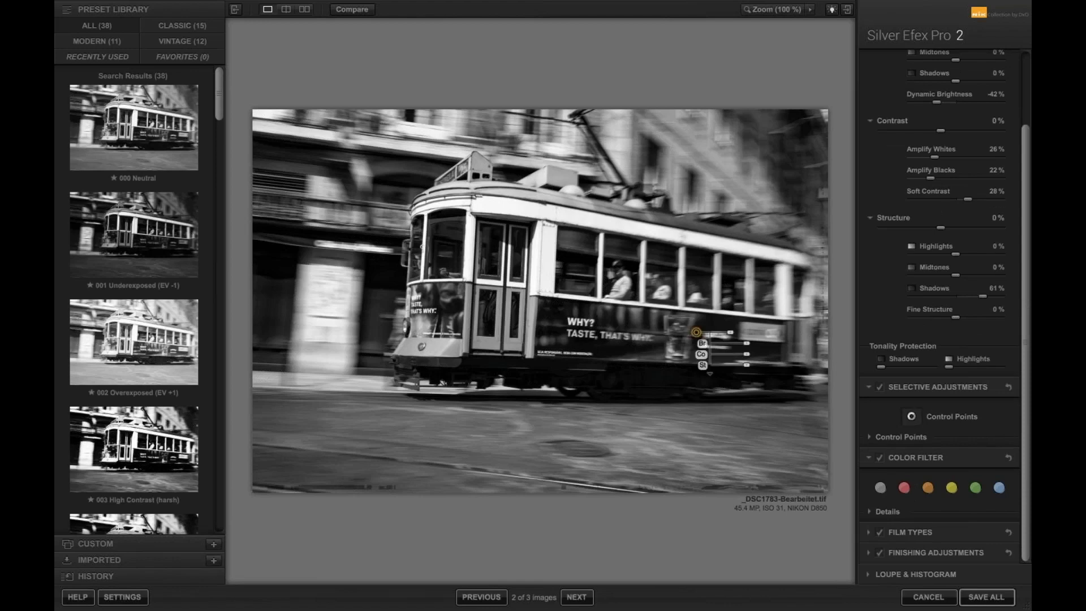
left_click(710, 375)
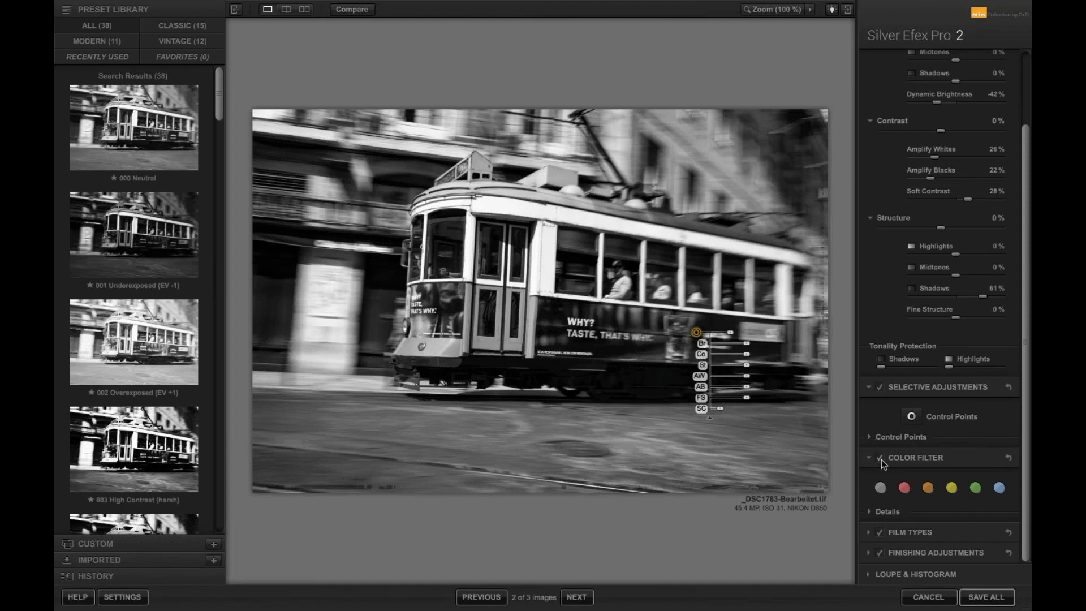
Apply a color filter with hue 30° and strength 50% to the tram photo and choose the Kodak ISO 32 Panatomic X film type.
left_click(904, 489)
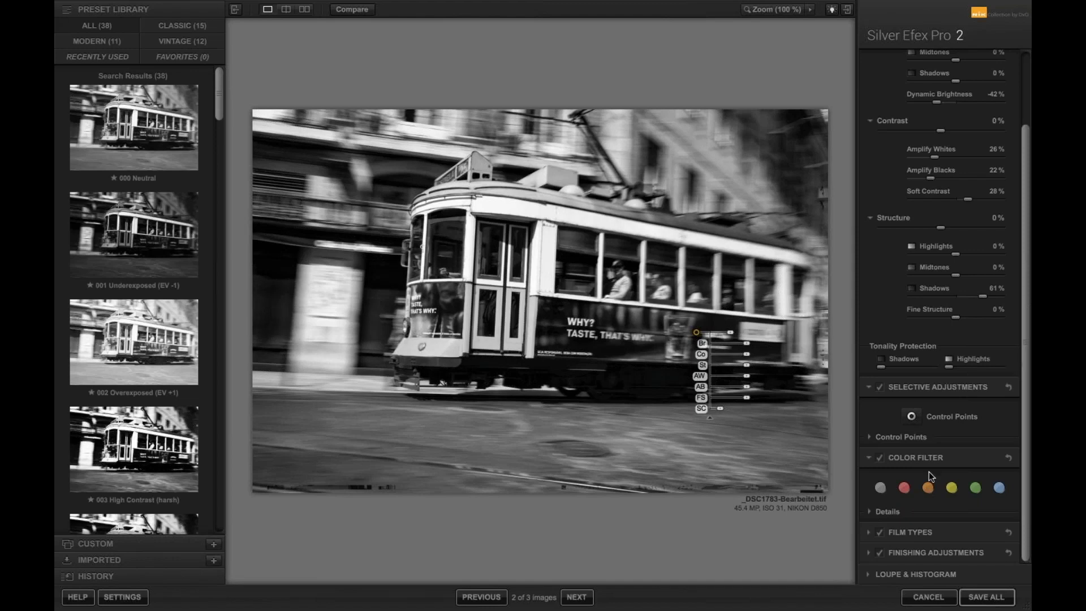
left_click(870, 512)
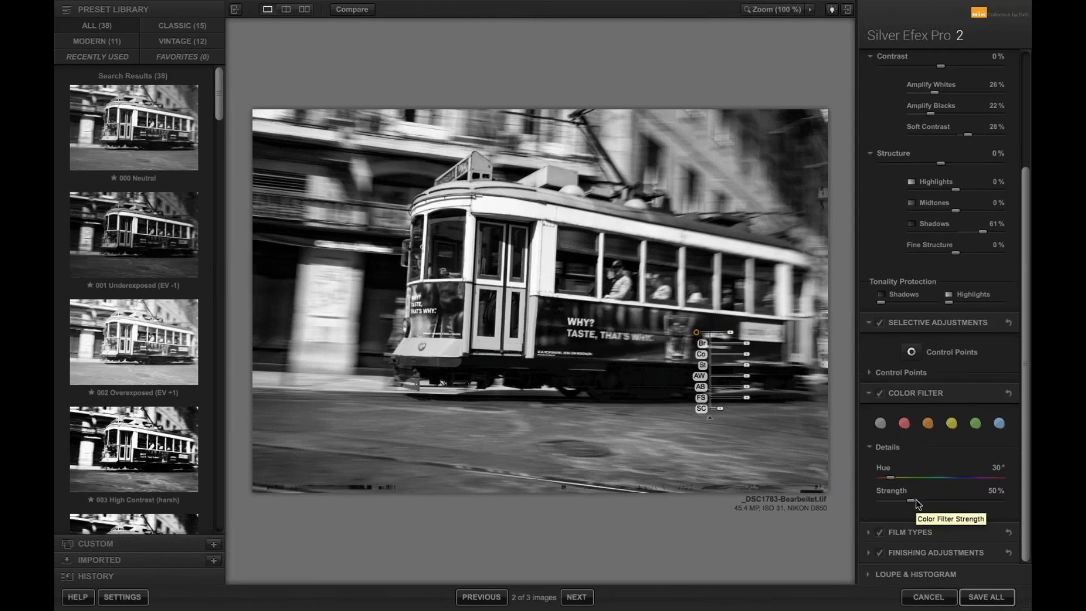
left_click(868, 533)
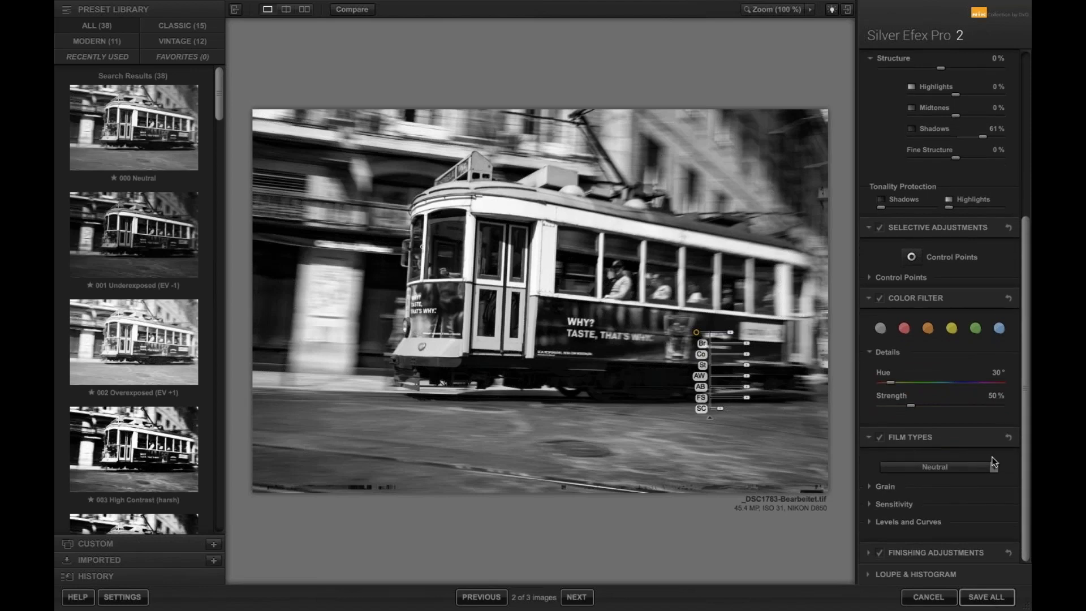
left_click(994, 468)
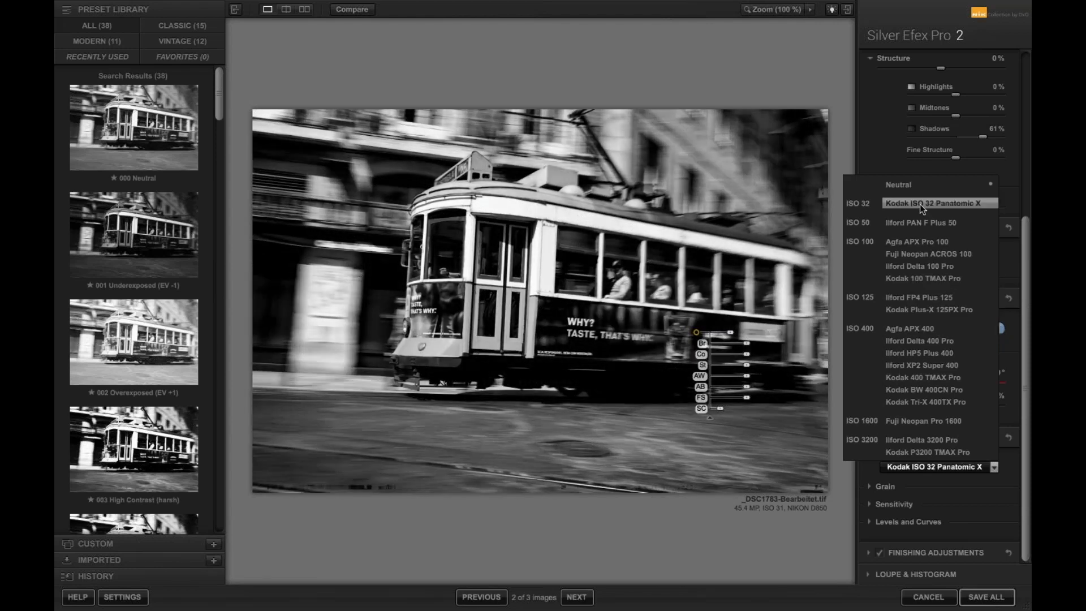
left_click(921, 204)
Expand the film type's grain and sensitivity settings and set the sensitivity for Red to 33% and Yellow to 22%.
left_click(875, 487)
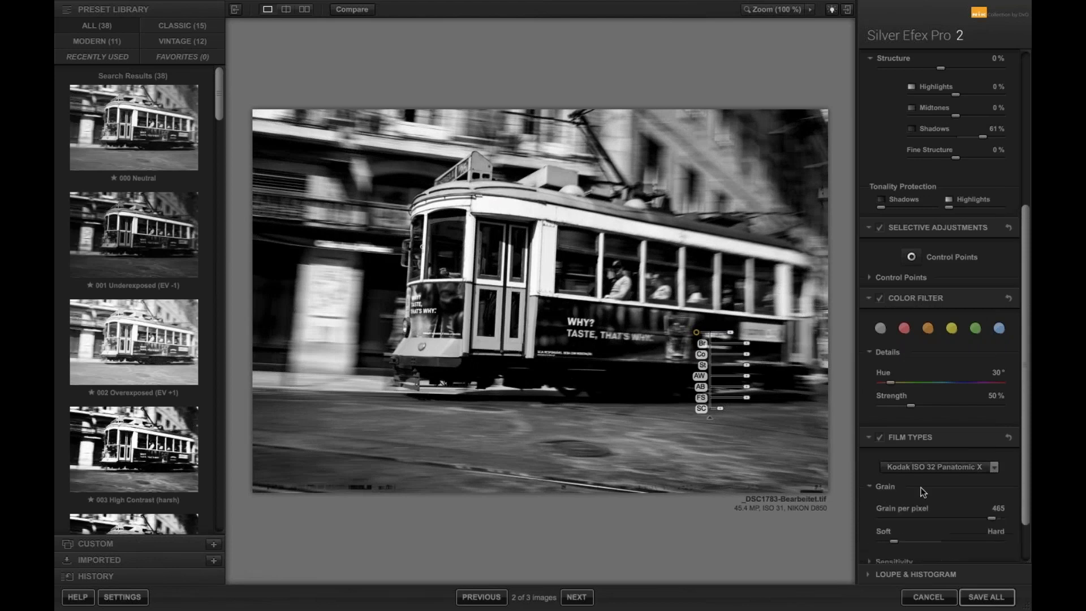
scroll(956, 461, "down", 2)
left_click(868, 503)
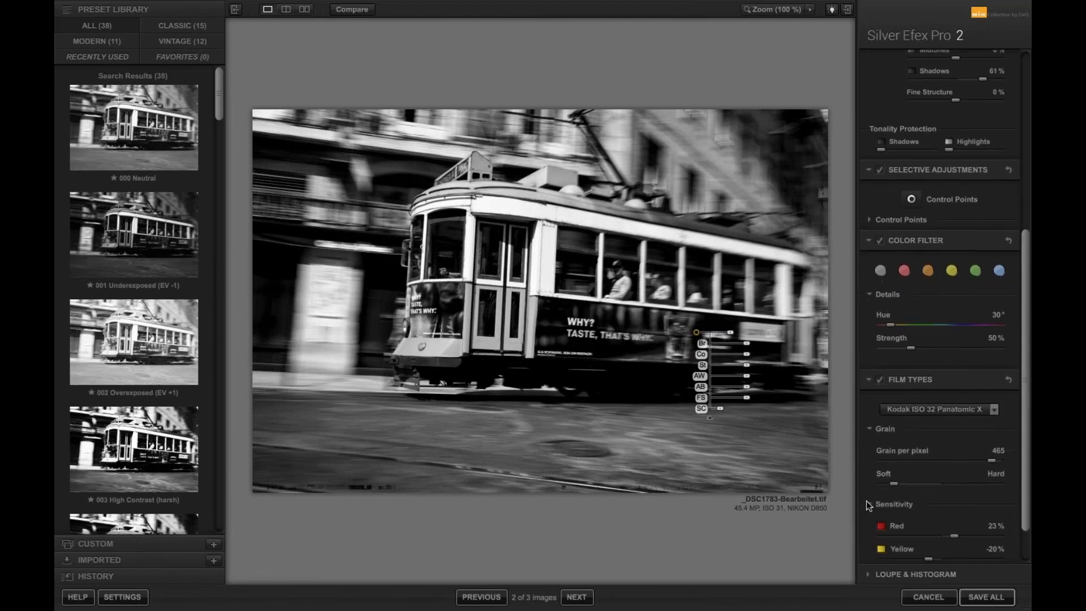
scroll(943, 392, "down", 6)
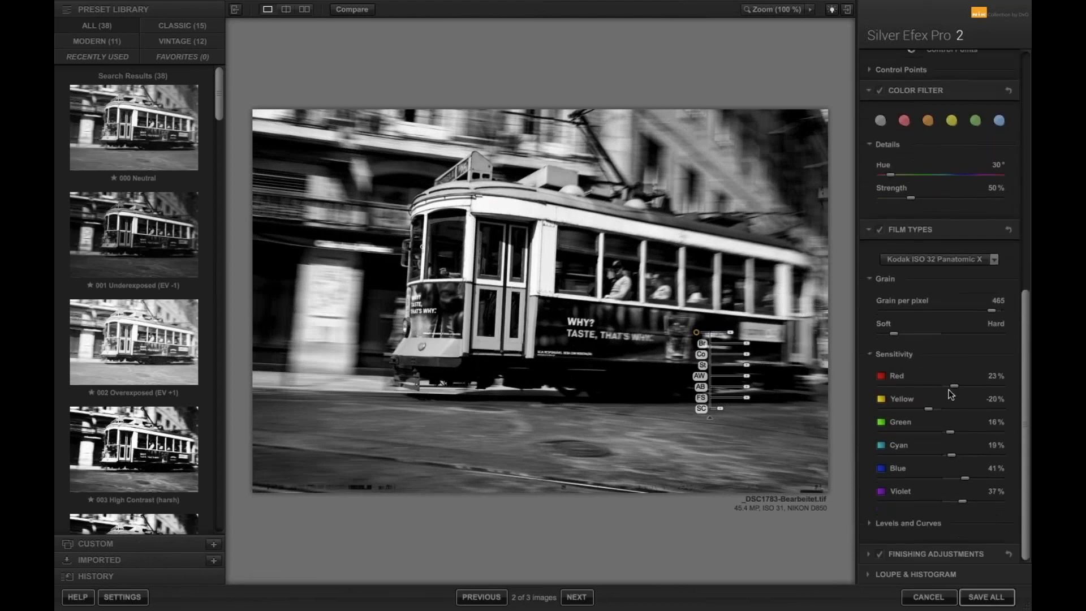
left_click_drag(950, 383, 954, 409)
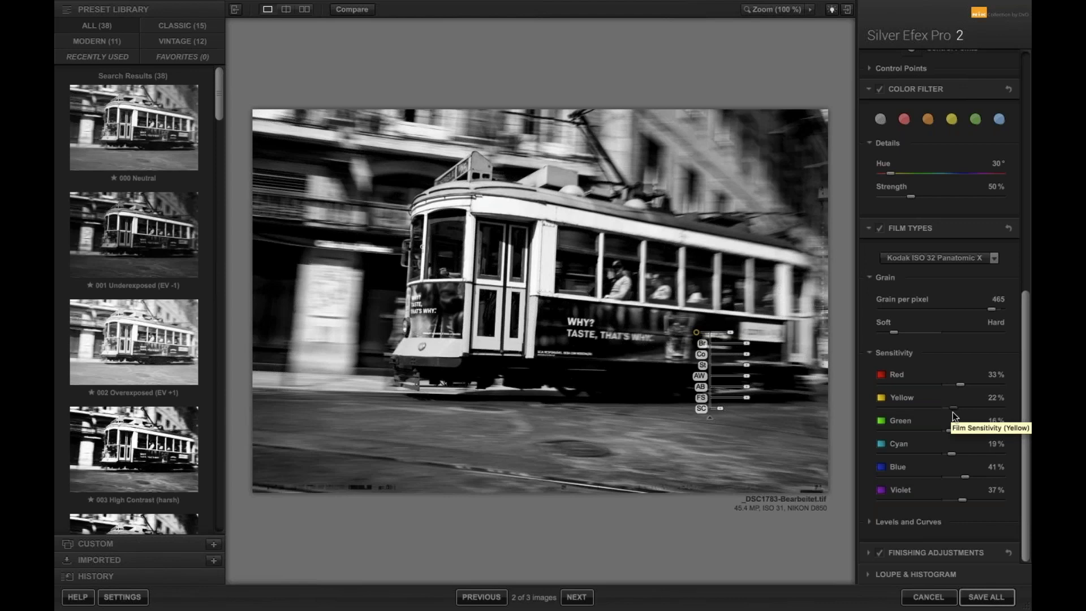
Expand the finishing adjustments to show toning, vignette, edge and border options, and save all three images.
left_click(870, 554)
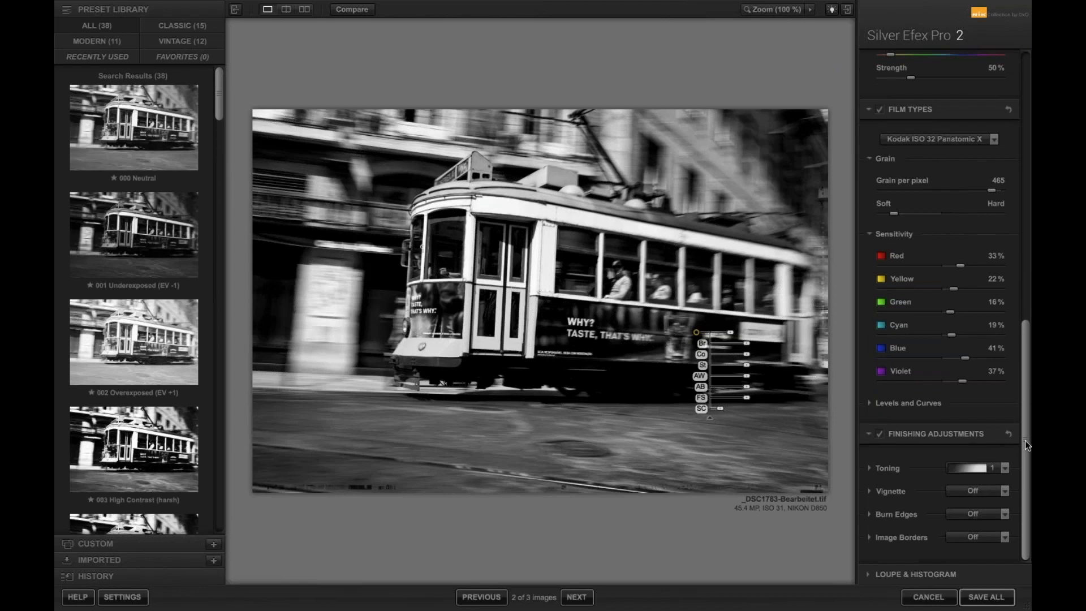
left_click_drag(1025, 460, 1029, 480)
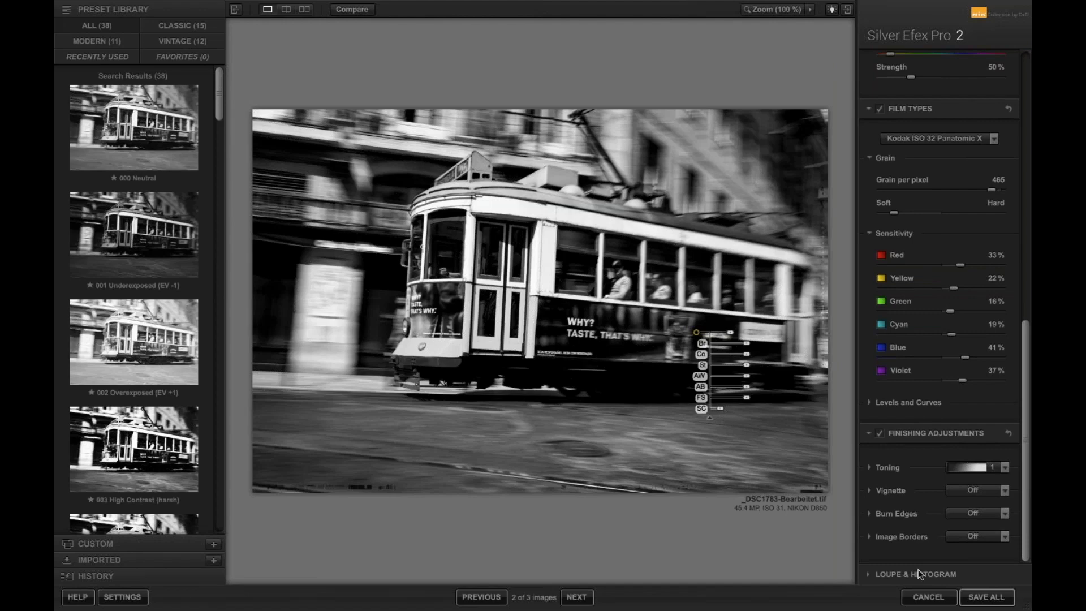
left_click(984, 602)
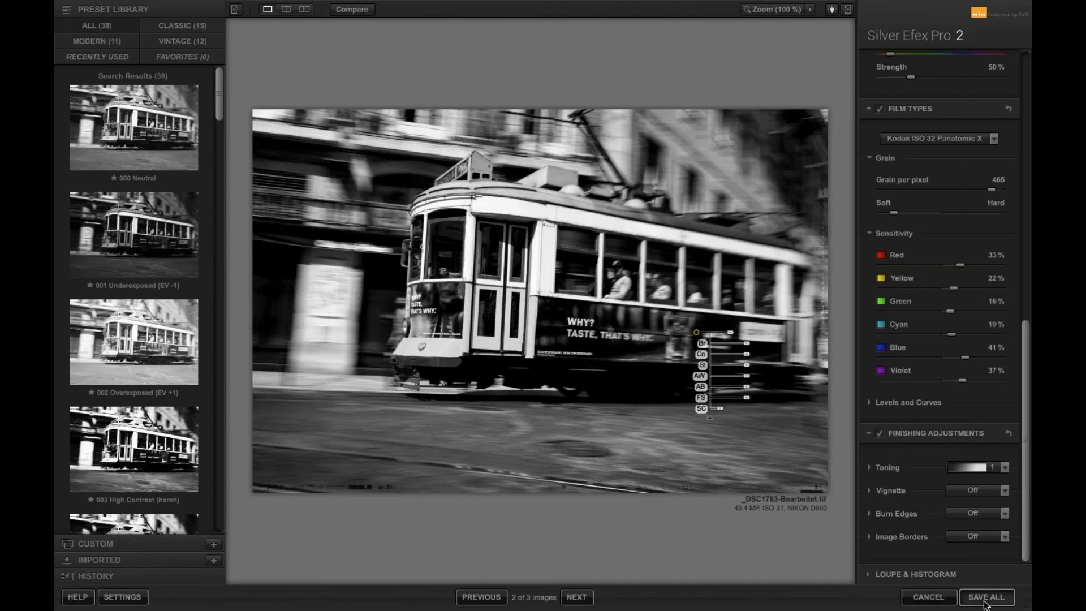
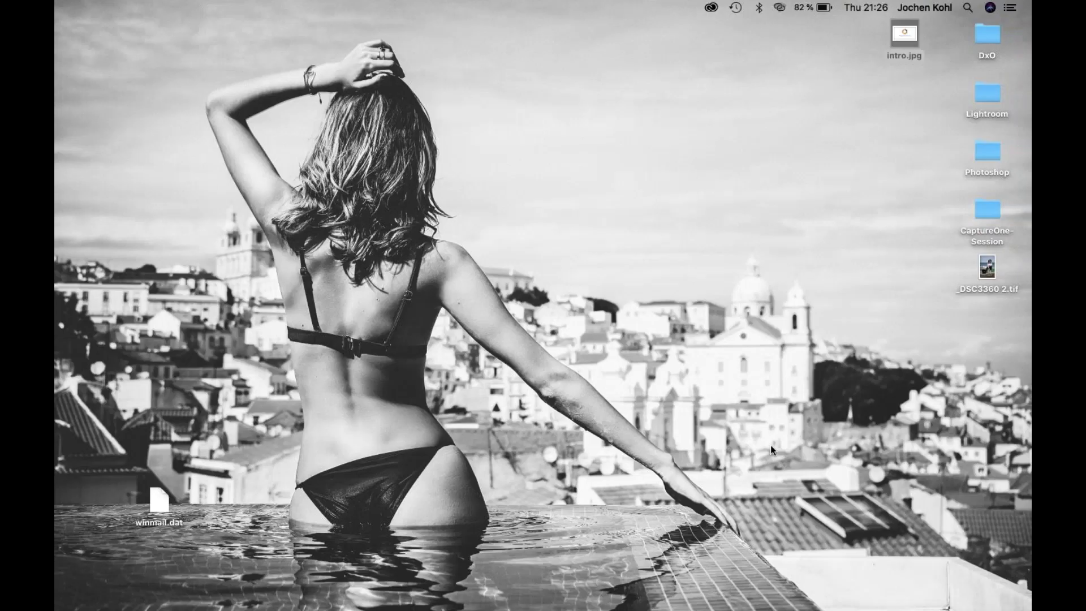
Switch to Lightroom and examine the black-and-white night and daytime bridge photos fitted to the view, then the twilight bridge photo _DSC1535.NEF.
mouse_move(887, 609)
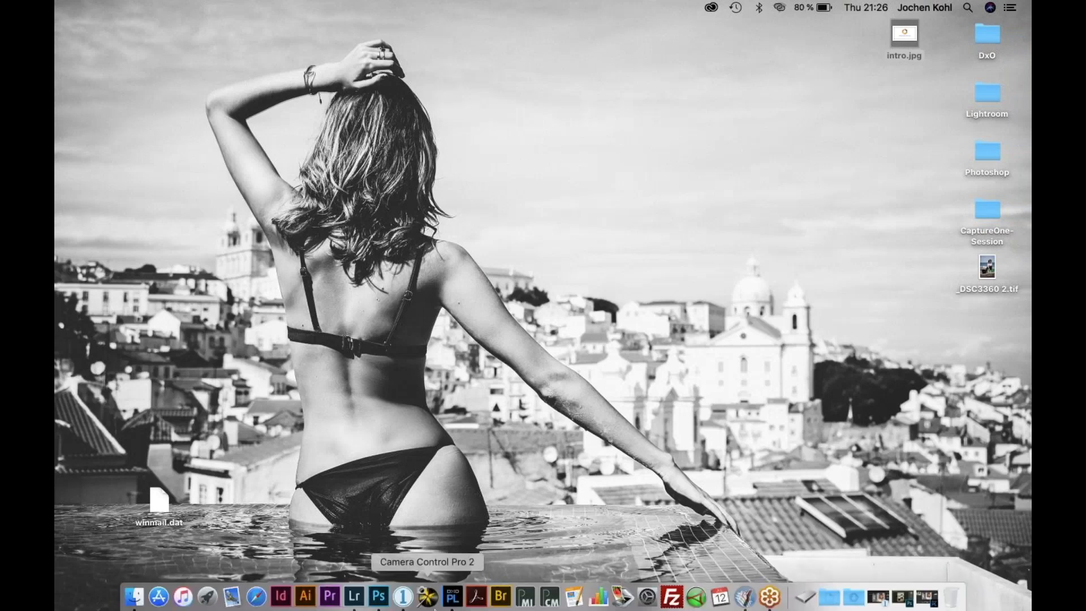
left_click(354, 595)
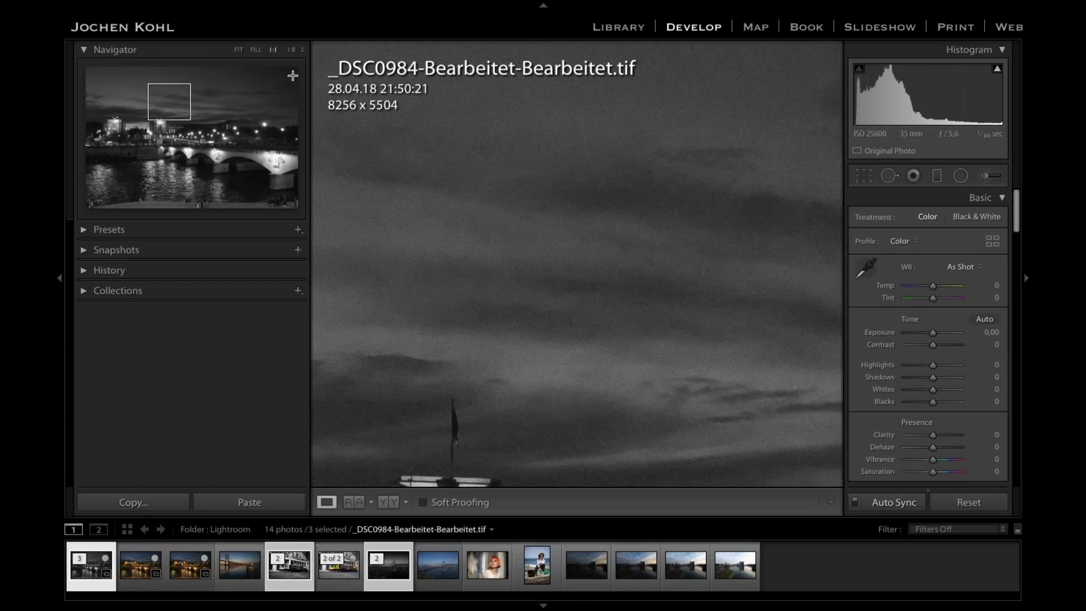
left_click(239, 50)
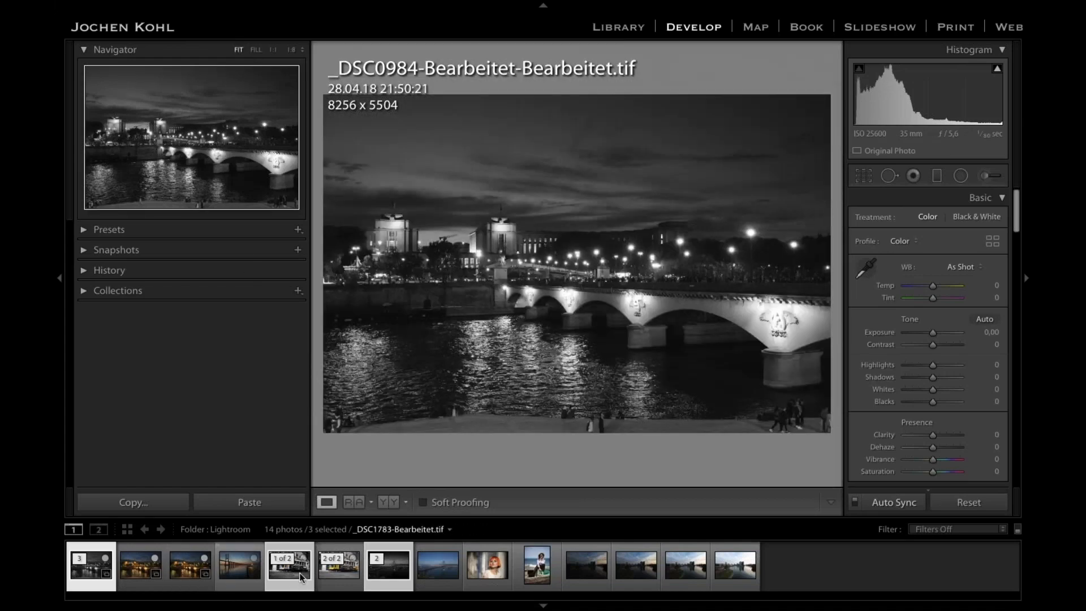
left_click(392, 575)
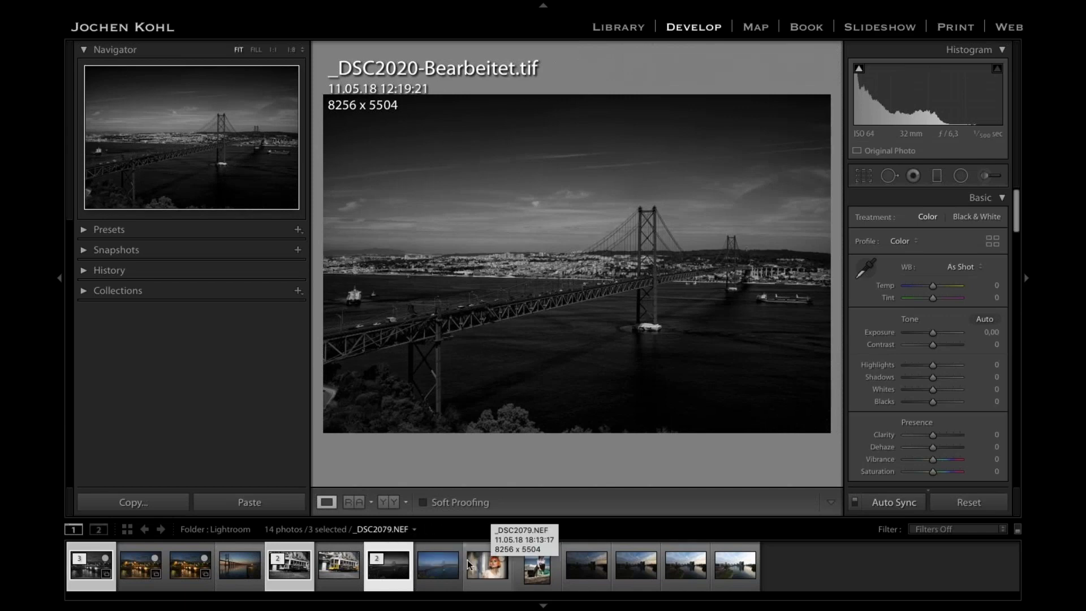
left_click(243, 563)
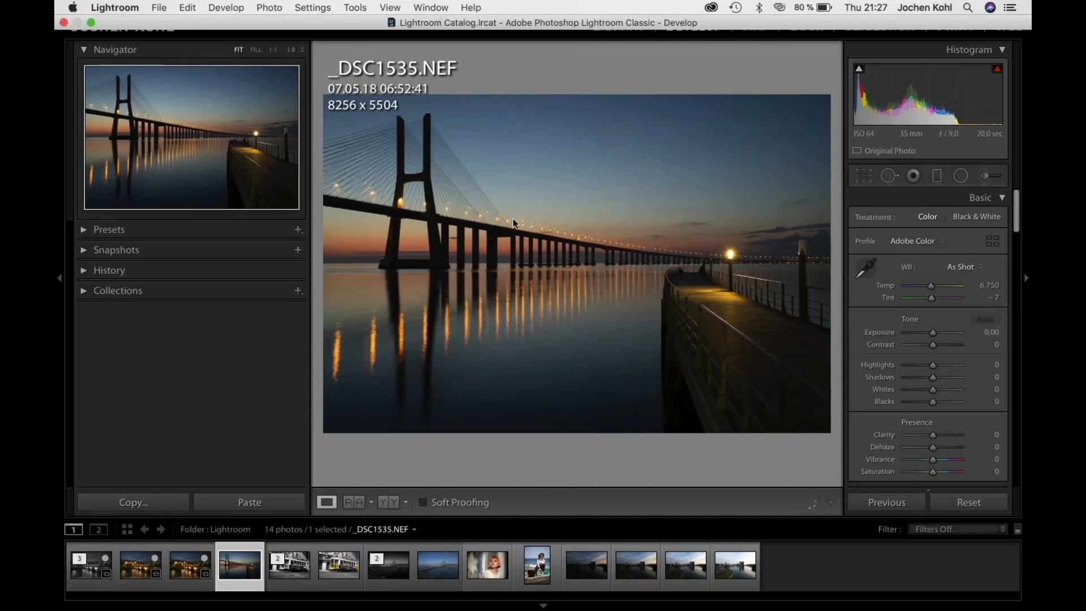
Switch to Capture One, select the twilight bridge photo _DSC1535.NEF and bring up its Edit With recipe.
left_click(879, 597)
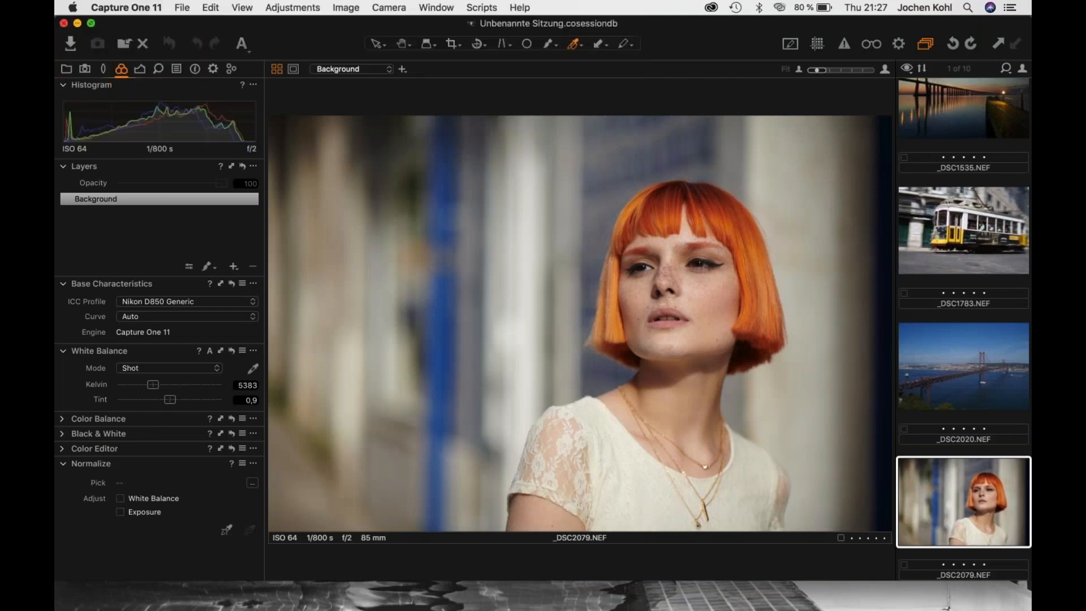
left_click(960, 136)
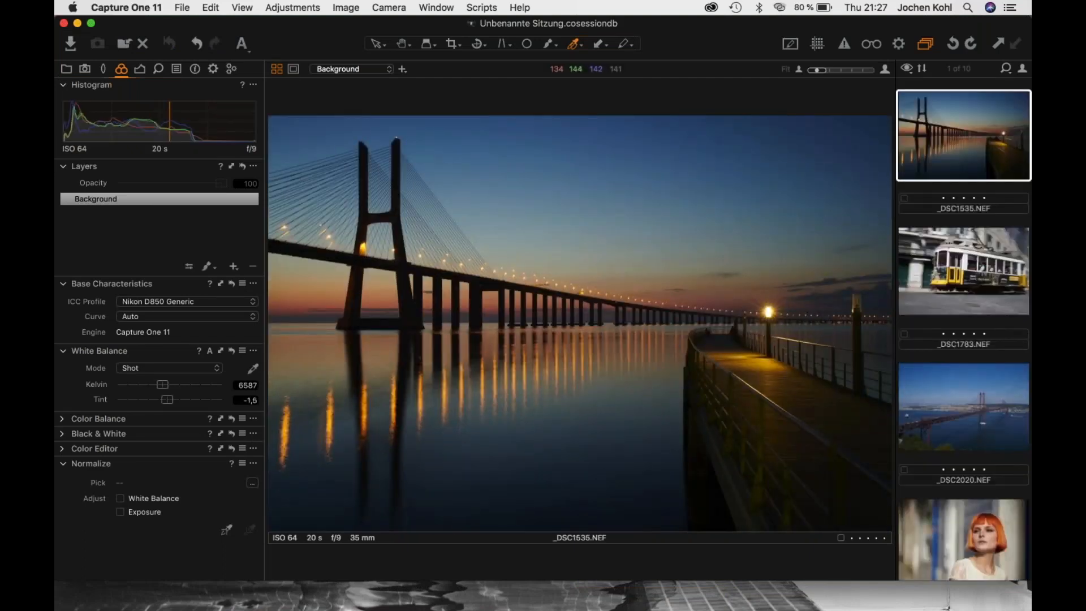
left_click(205, 8)
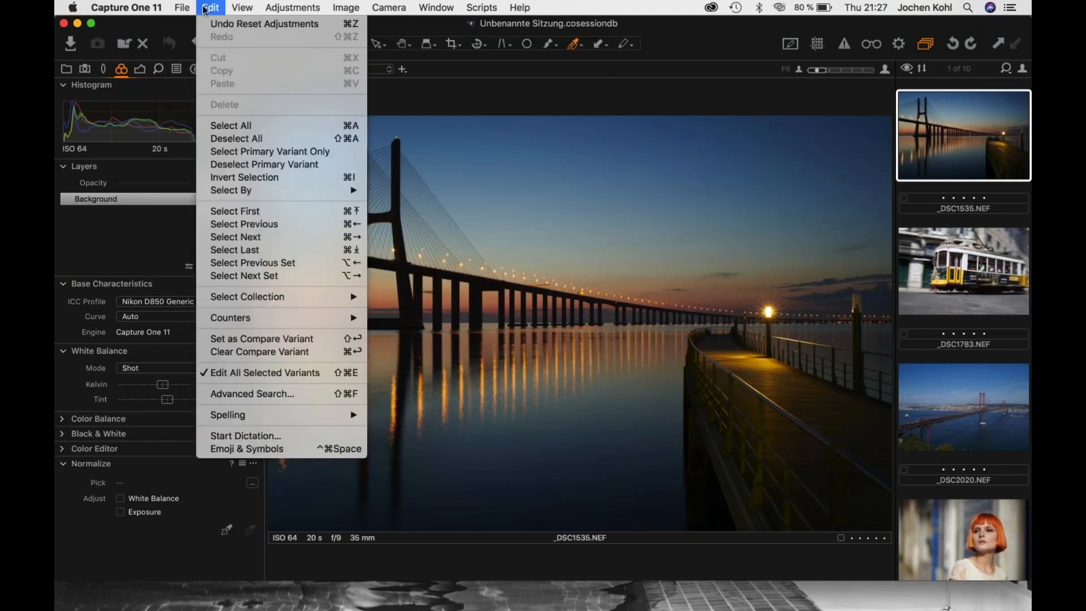
mouse_move(186, 10)
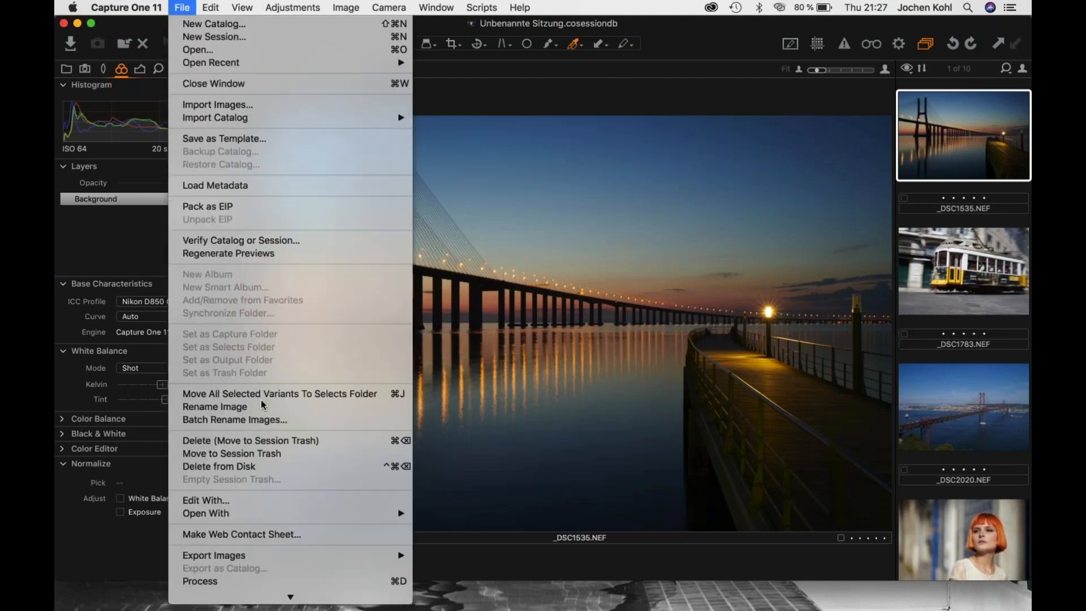
left_click(247, 500)
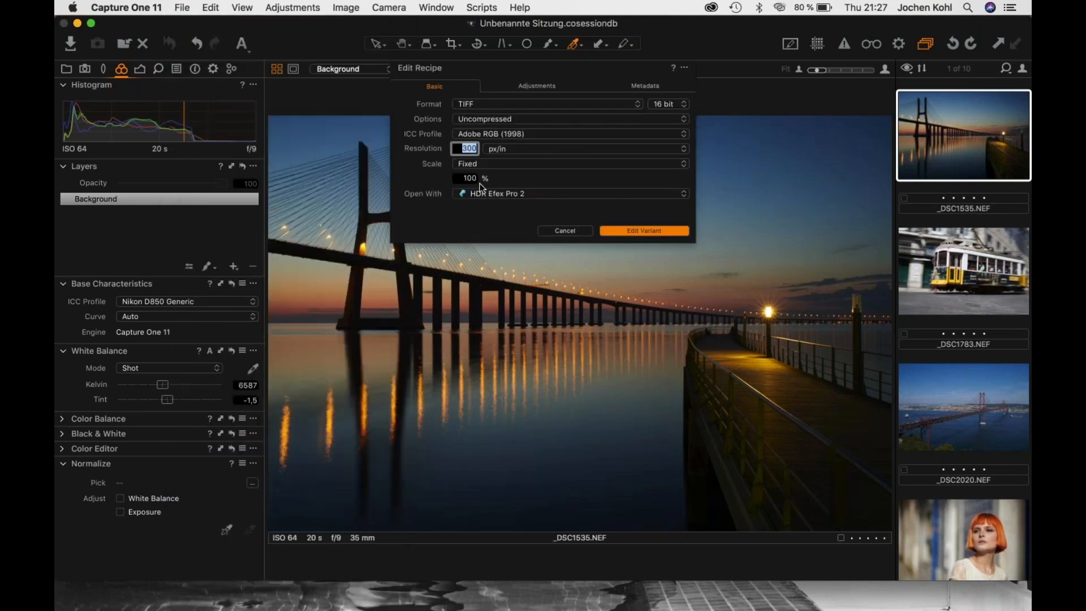
Choose Color Efex Pro 4 as the application to open with and send the variant for editing.
left_click(589, 194)
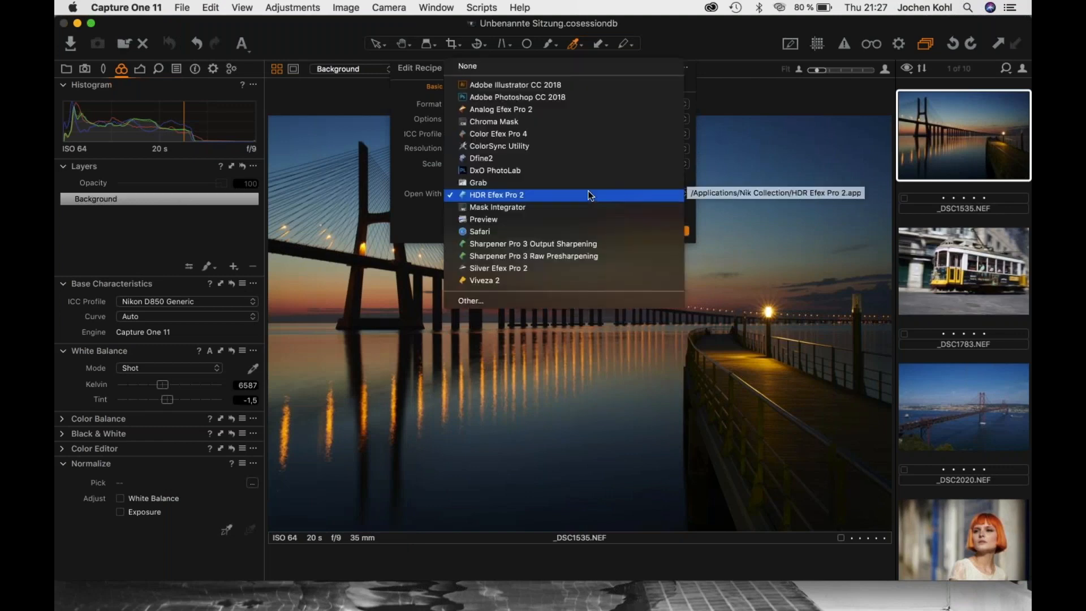
left_click(579, 138)
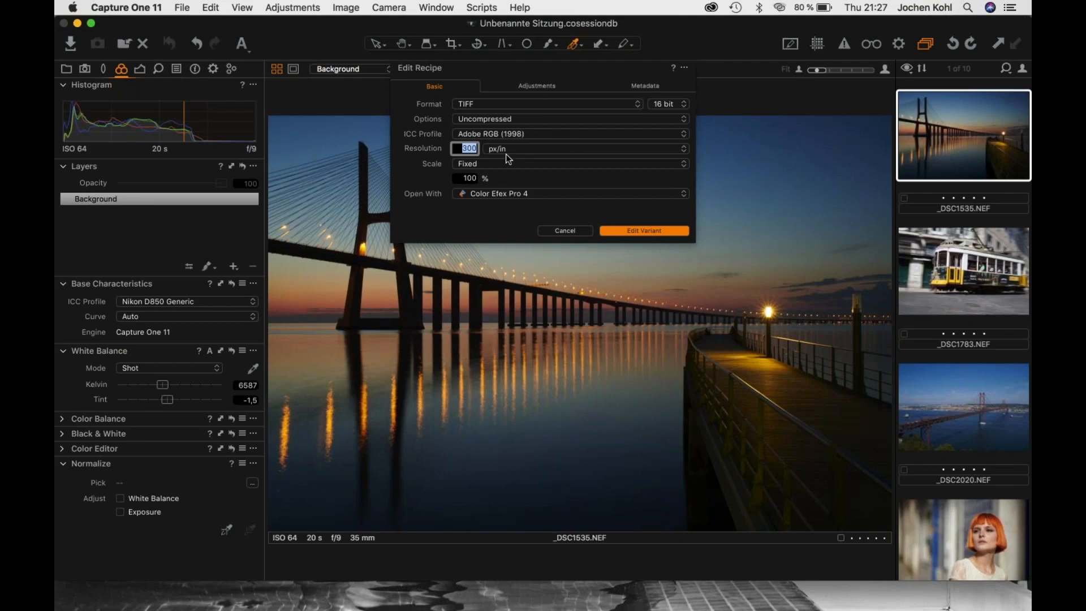
left_click(646, 229)
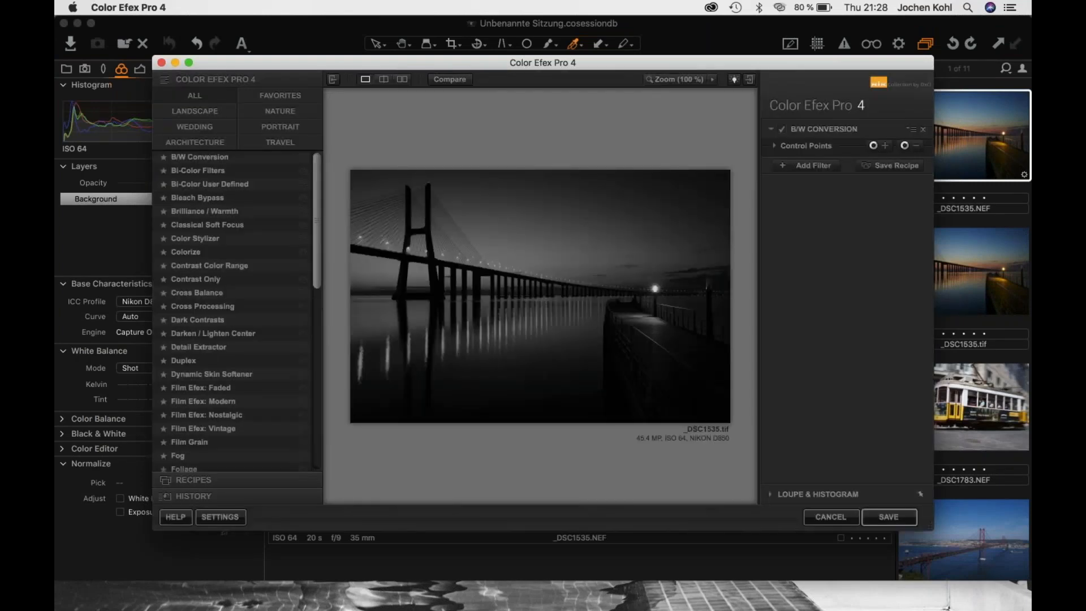
Enlarge the Color Efex Pro 4 window to full screen and look through the complete list of filters.
left_click(188, 62)
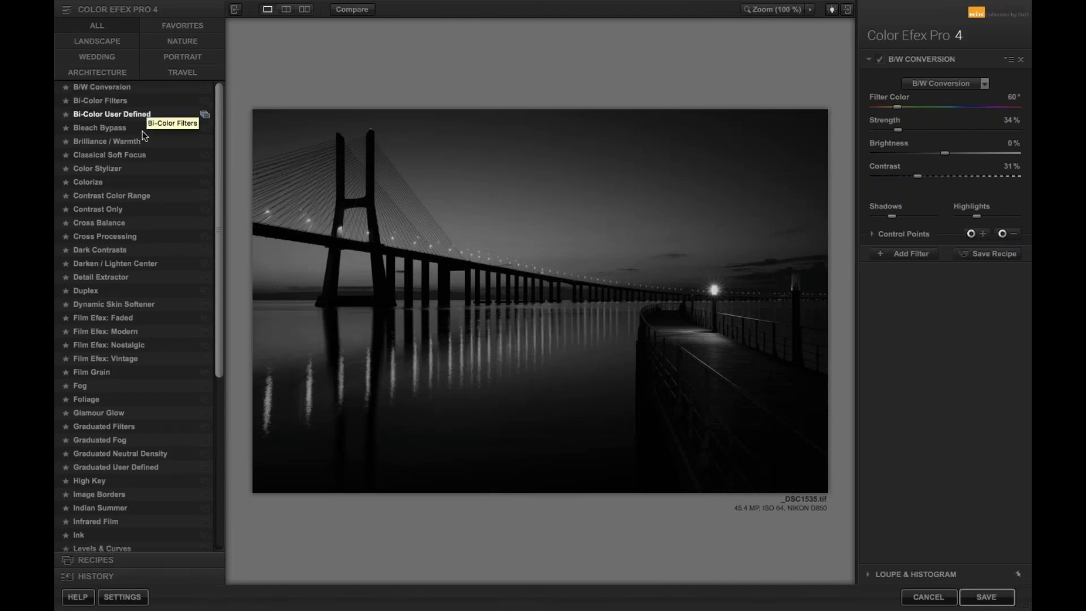
scroll(134, 267, "down", 1)
scroll(135, 268, "down", 10)
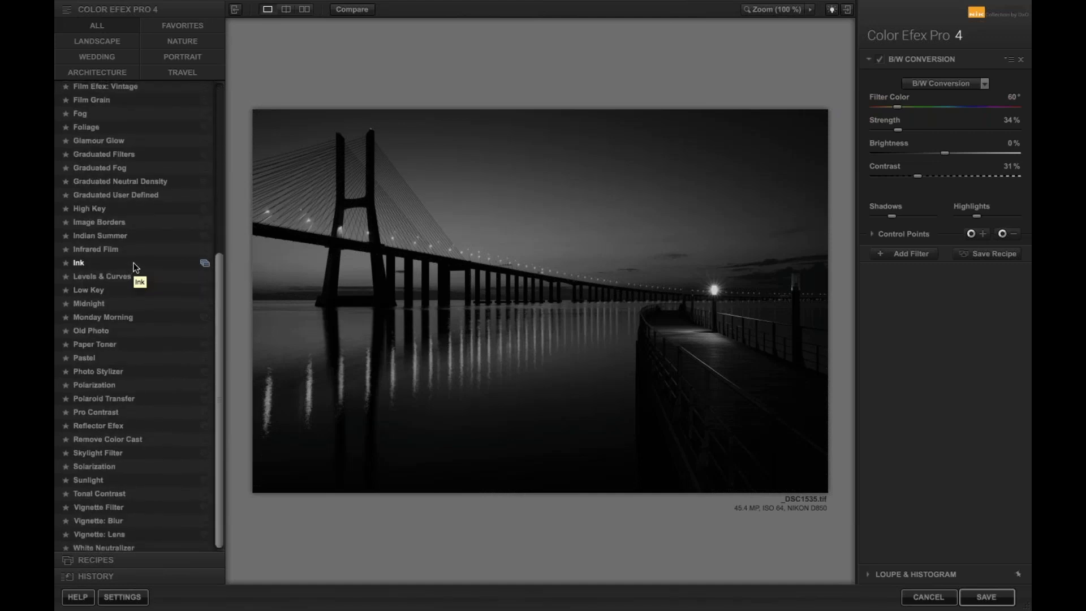
scroll(135, 268, "up", 10)
scroll(135, 267, "up", 1)
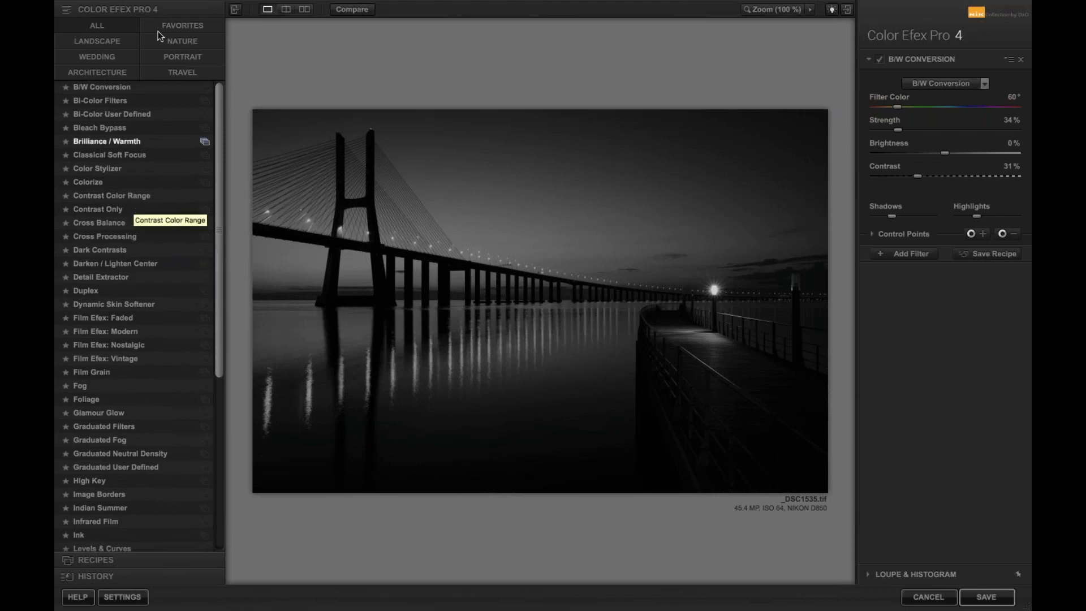
Expand the B/W Conversion filter's control point and opacity options and show the filter's presets.
left_click(872, 234)
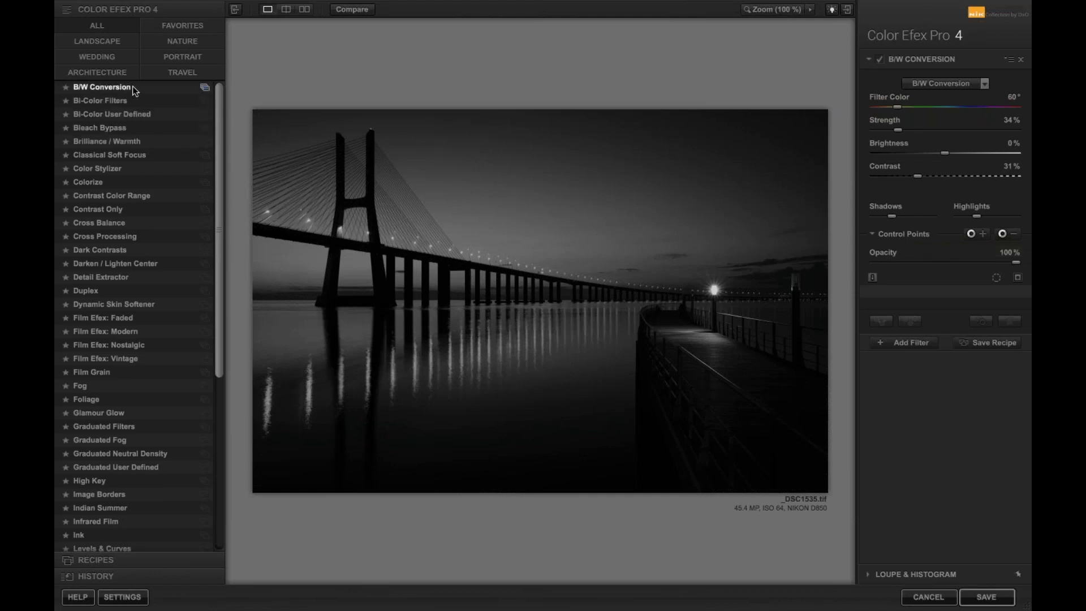
left_click(204, 89)
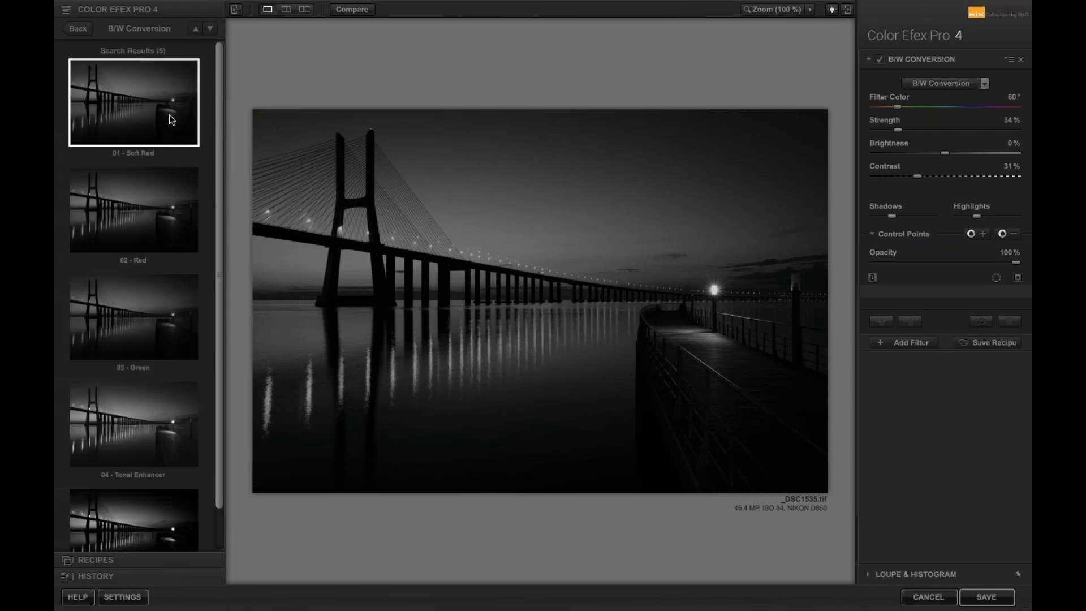
Look through the B/W Conversion presets and return to the filter list.
scroll(158, 199, "down", 2)
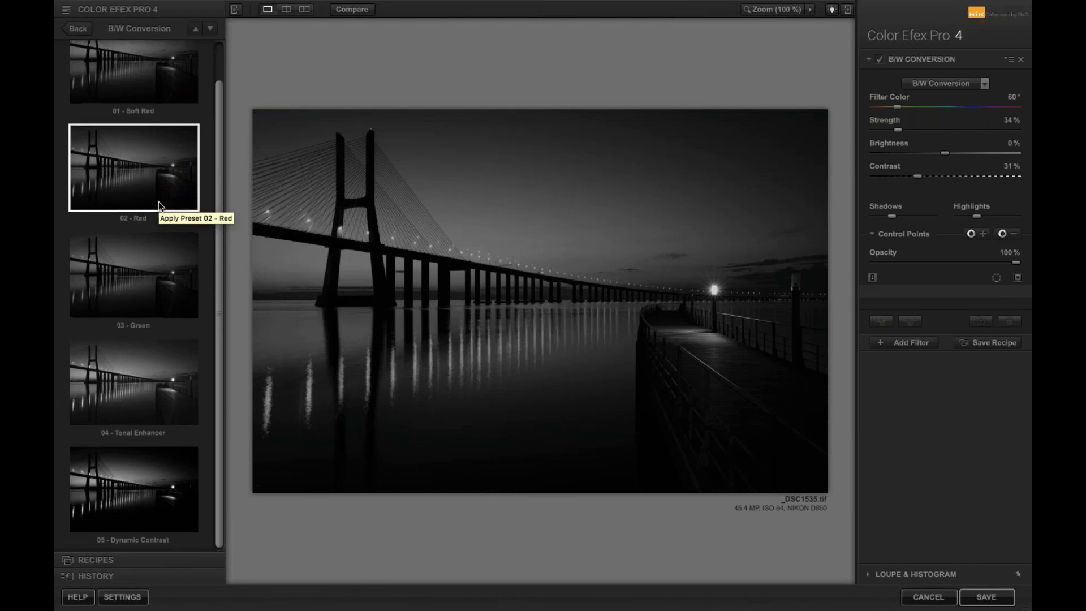
scroll(159, 201, "up", 2)
left_click(78, 29)
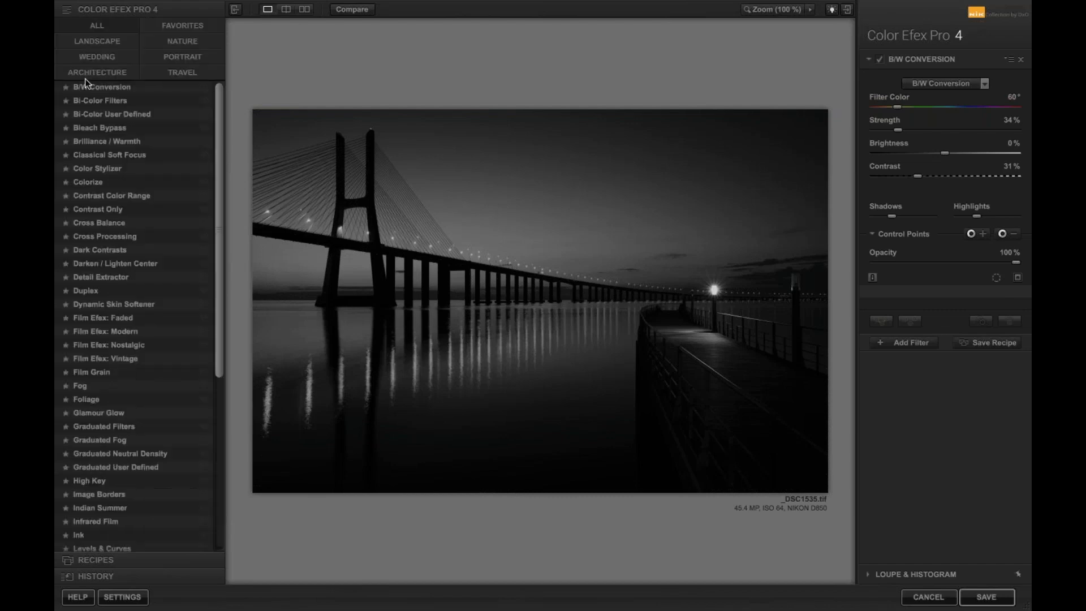
Switch to the Contrast Color Range filter, try its Yellow/Green, Blue and Magenta presets, and apply the 01 - Red preset.
left_click(93, 196)
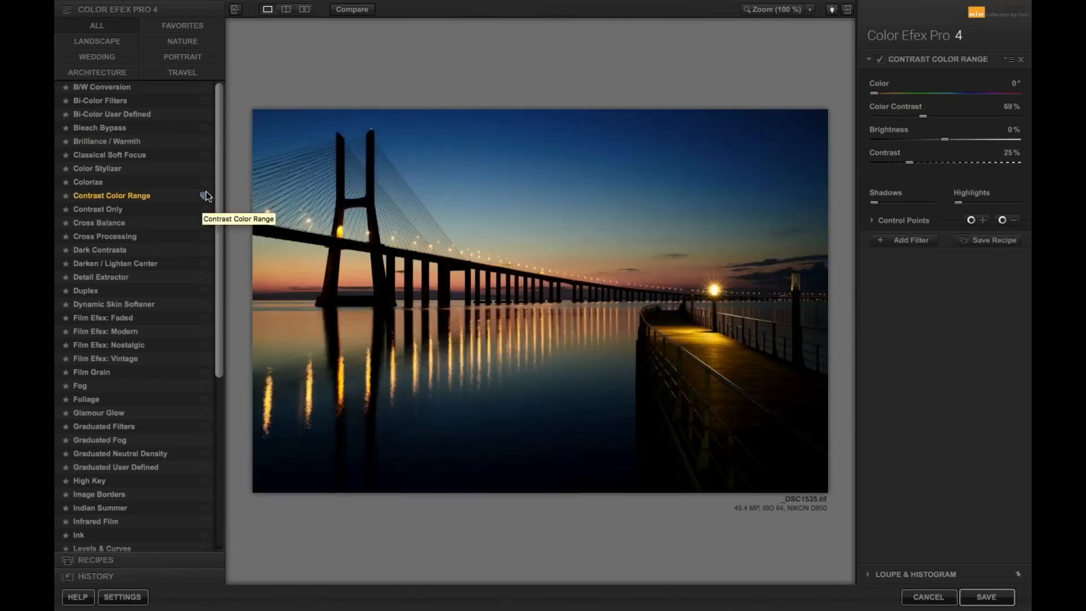
left_click(205, 196)
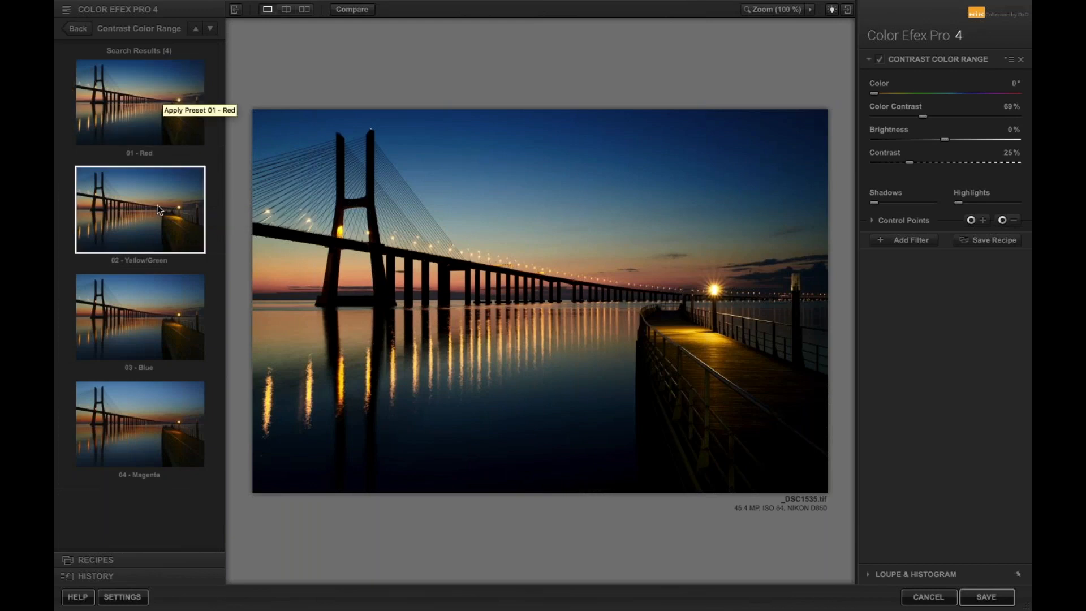
left_click(156, 207)
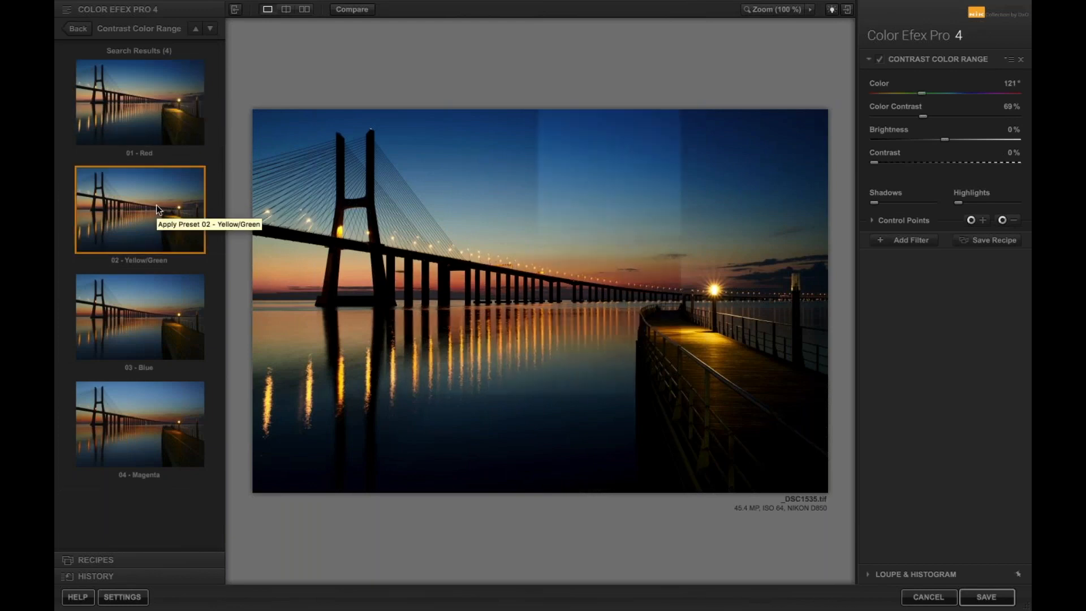
left_click(138, 306)
left_click(139, 441)
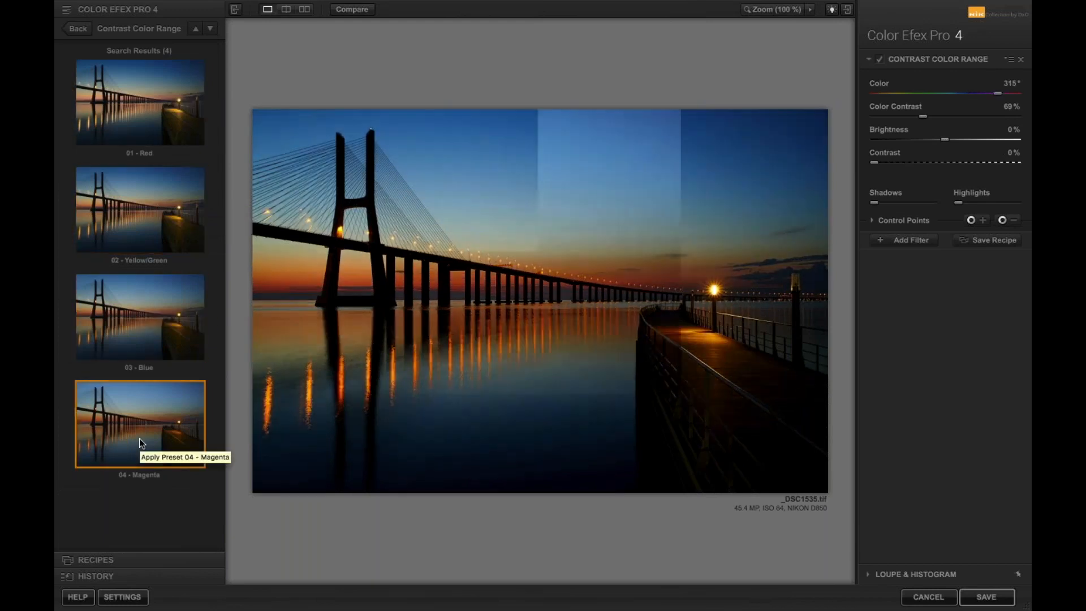
left_click(124, 119)
left_click(83, 31)
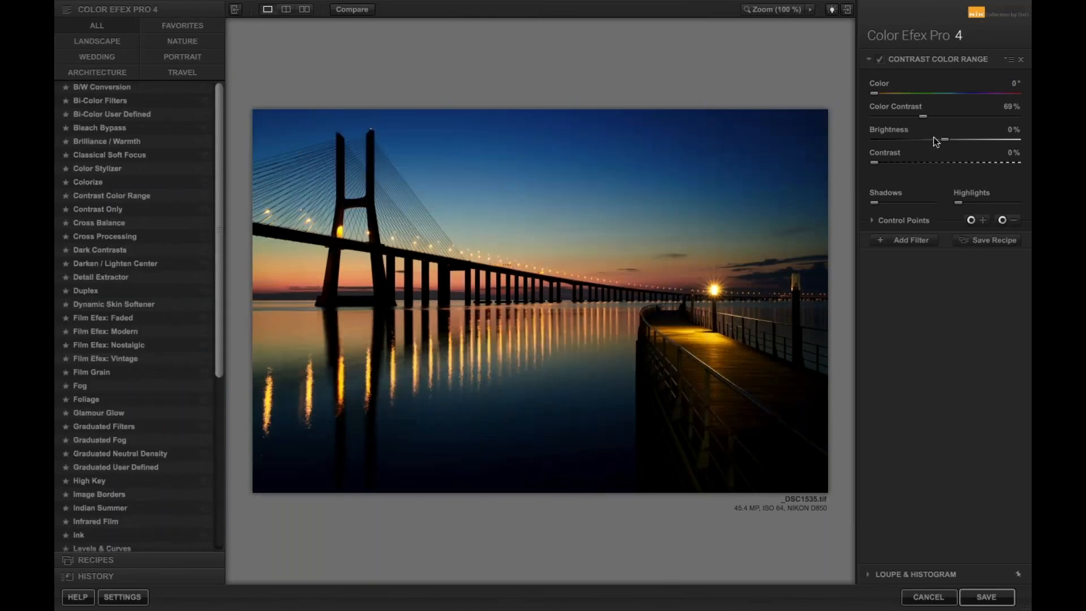
Set the Contrast Color Range filter's Color Contrast to 26%, Contrast to 5% and Shadows to 2%.
left_click_drag(919, 114, 888, 117)
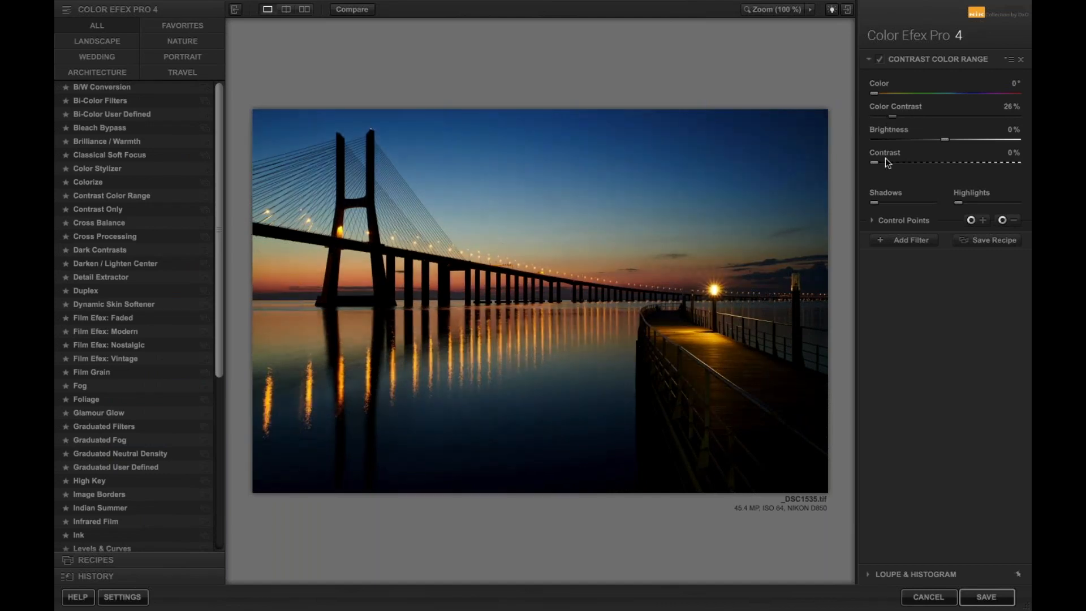
left_click_drag(876, 162, 882, 162)
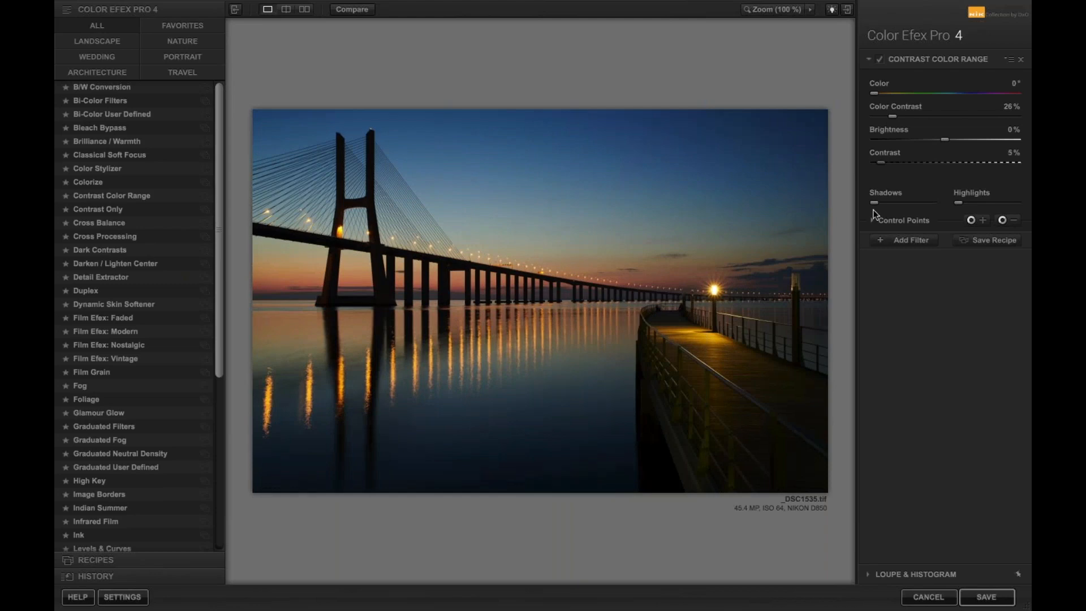
left_click_drag(875, 202, 879, 202)
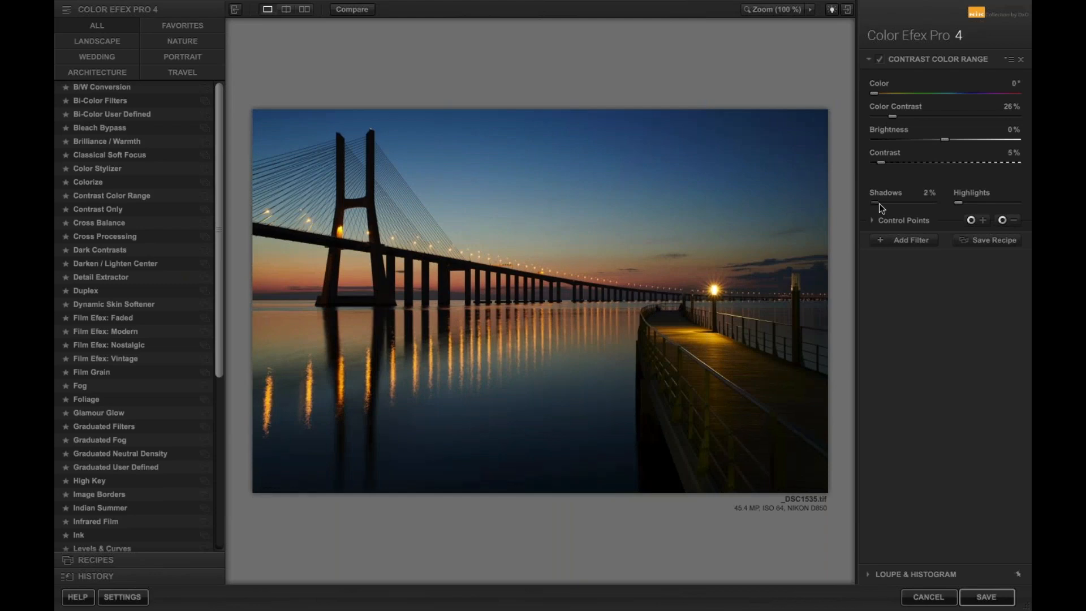
Add a second filter to the stack and choose Detail Extractor for it.
left_click(895, 242)
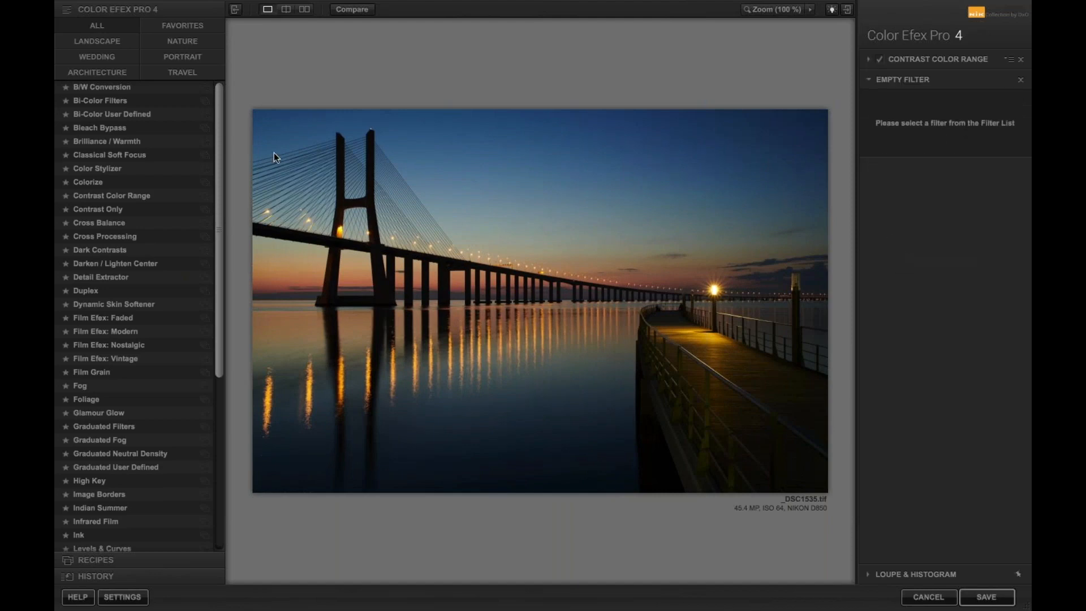
scroll(118, 358, "down", 1)
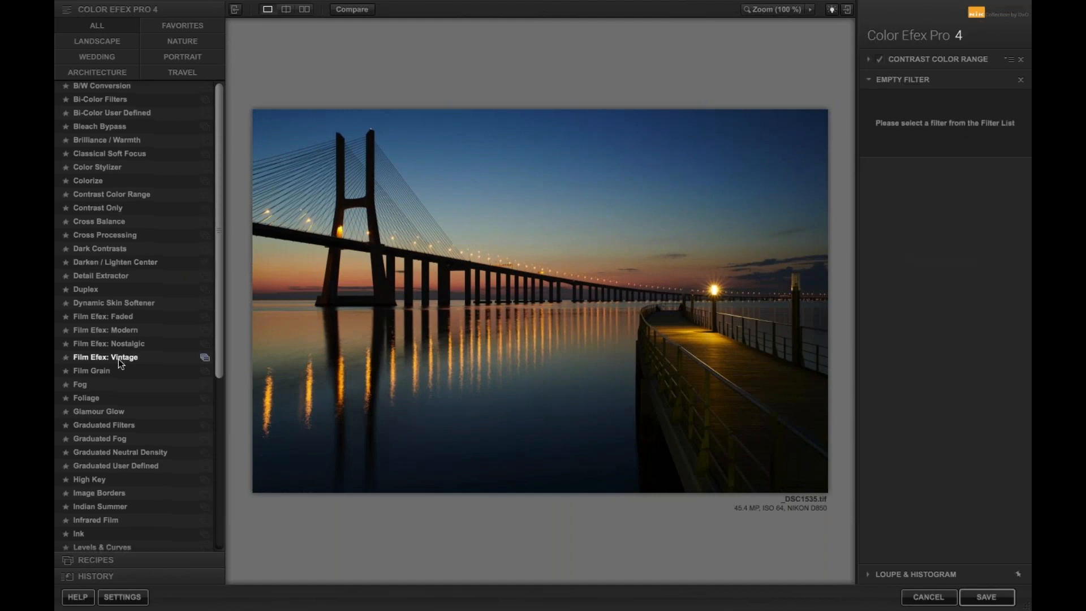
scroll(118, 359, "down", 4)
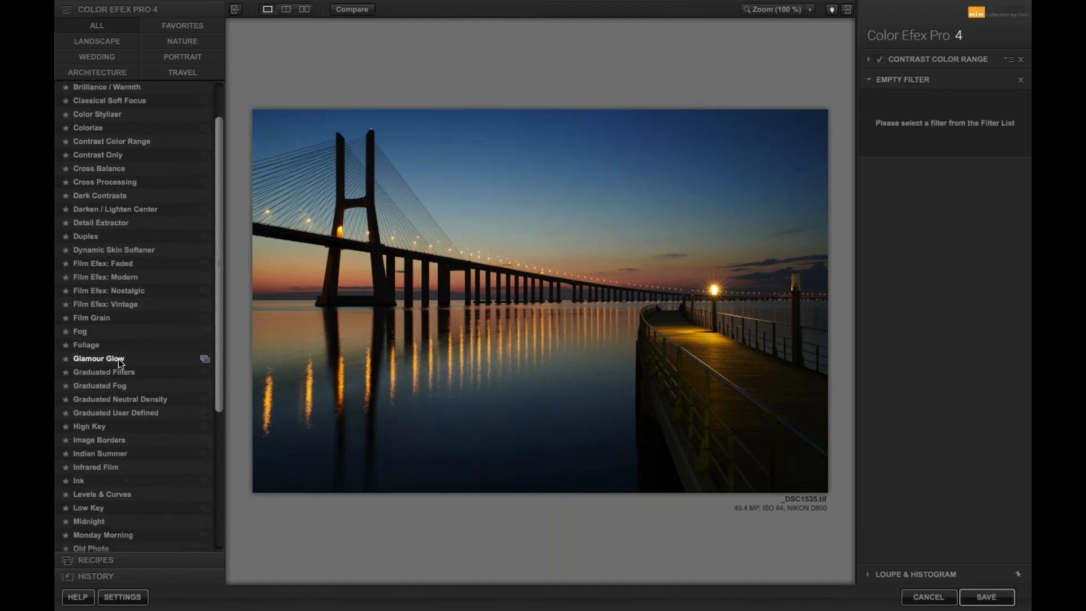
left_click(91, 221)
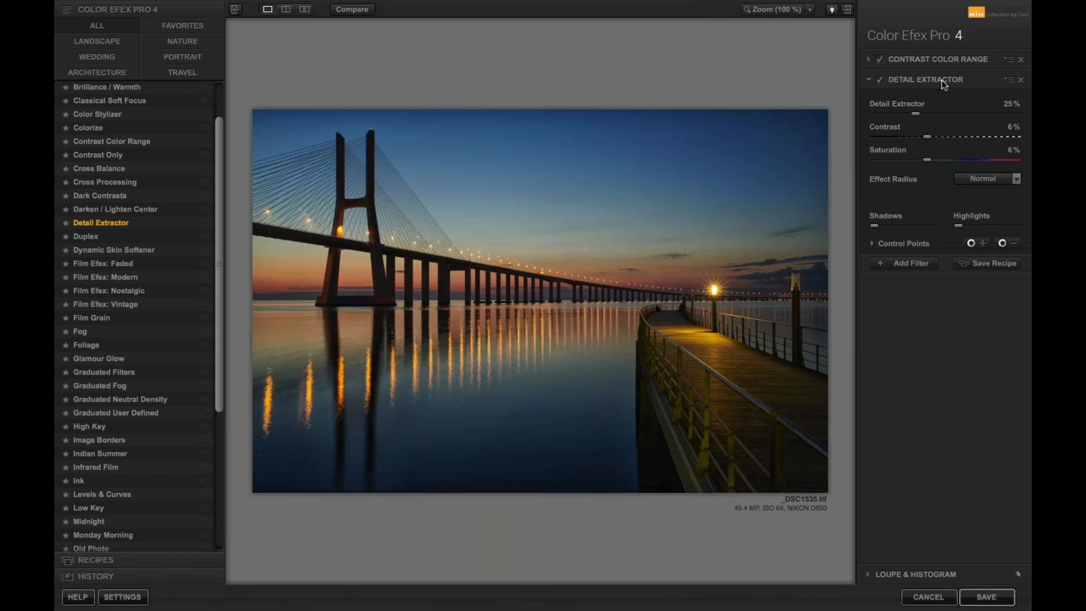
Save the current filter combination as a custom recipe named "test session".
left_click(993, 262)
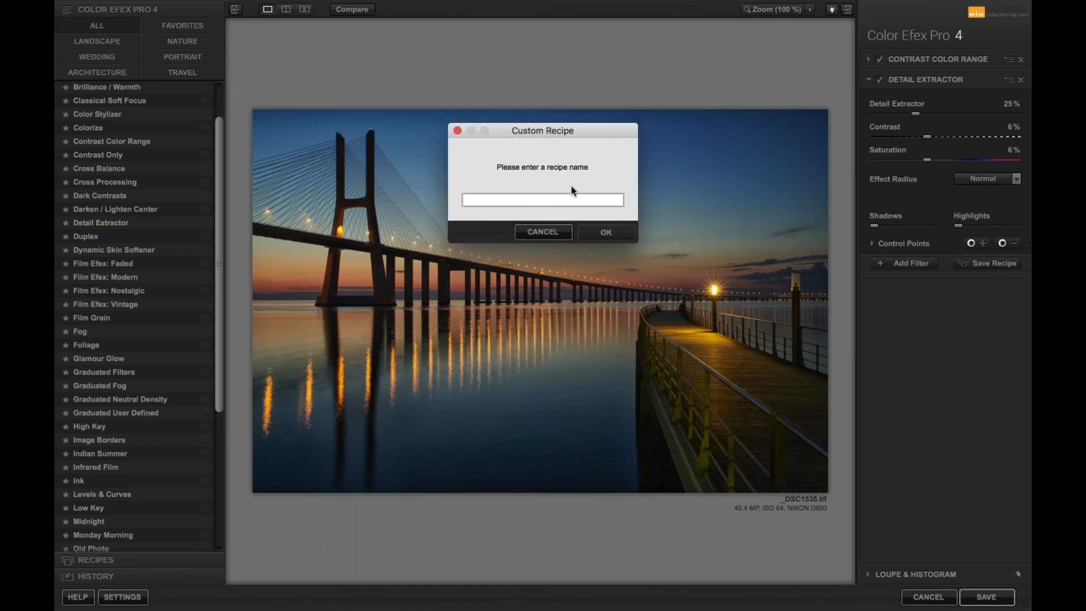
type("test session")
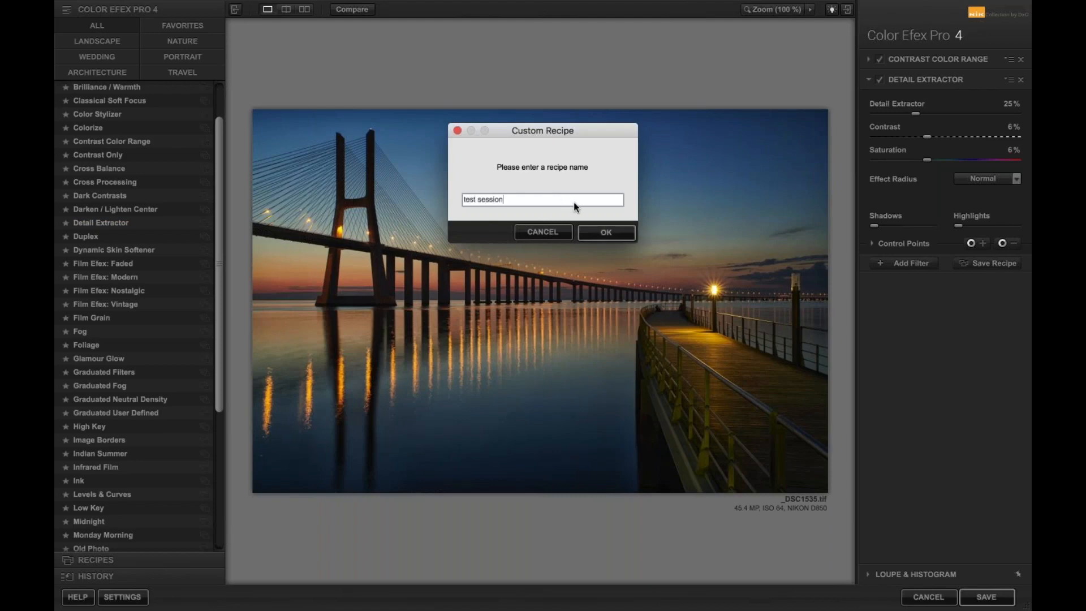
left_click(592, 228)
mouse_move(158, 161)
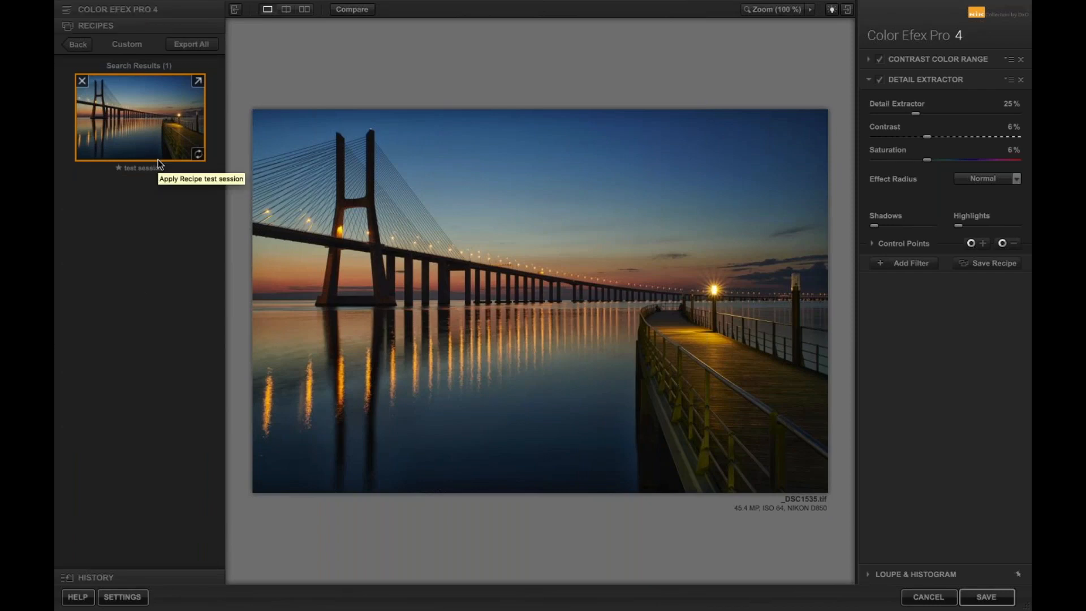
Delete the custom recipe "test session" and return to the recipe categories.
left_click(84, 81)
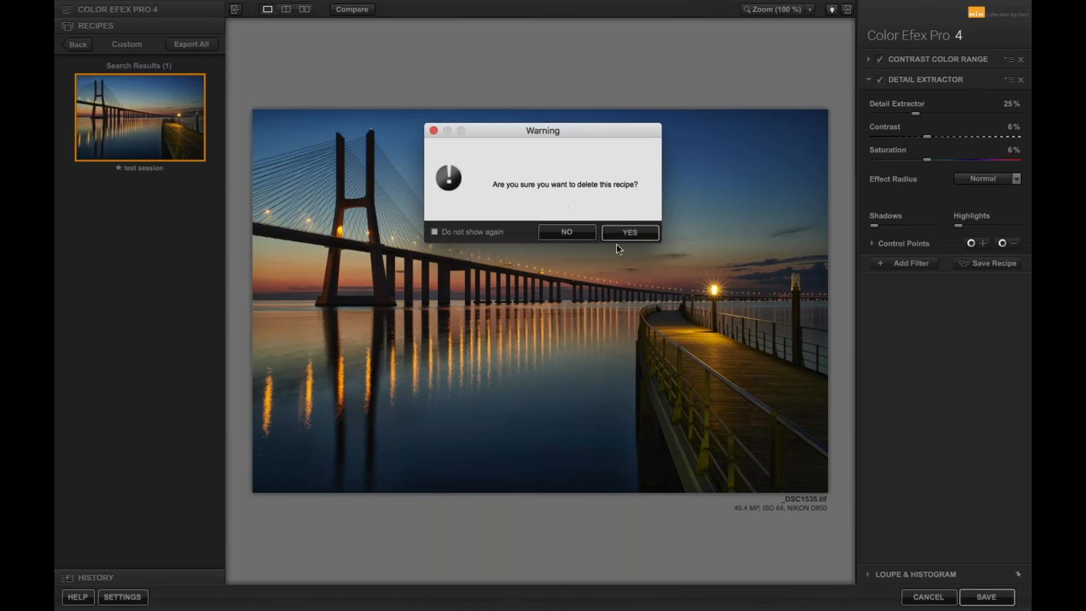
left_click(630, 232)
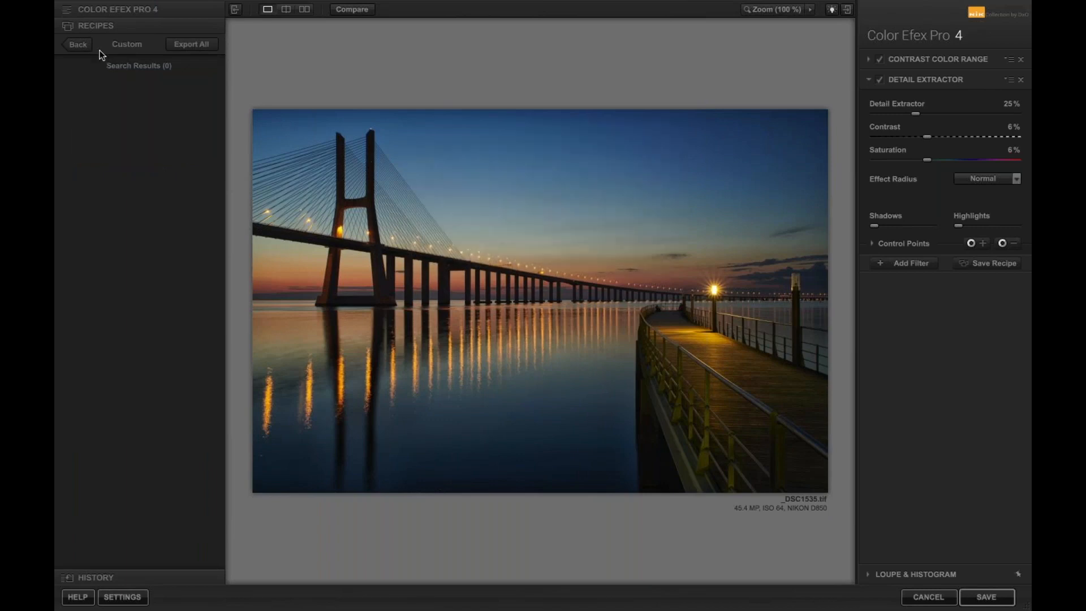
left_click(80, 46)
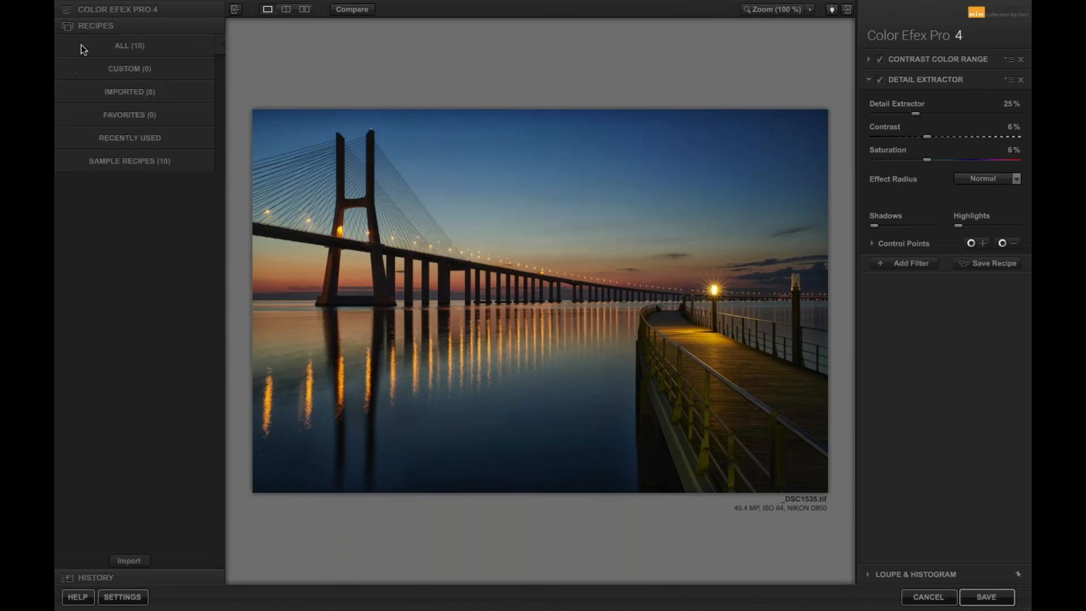
Look through all available recipes and return to the complete filter list to review it down to its end.
left_click(112, 45)
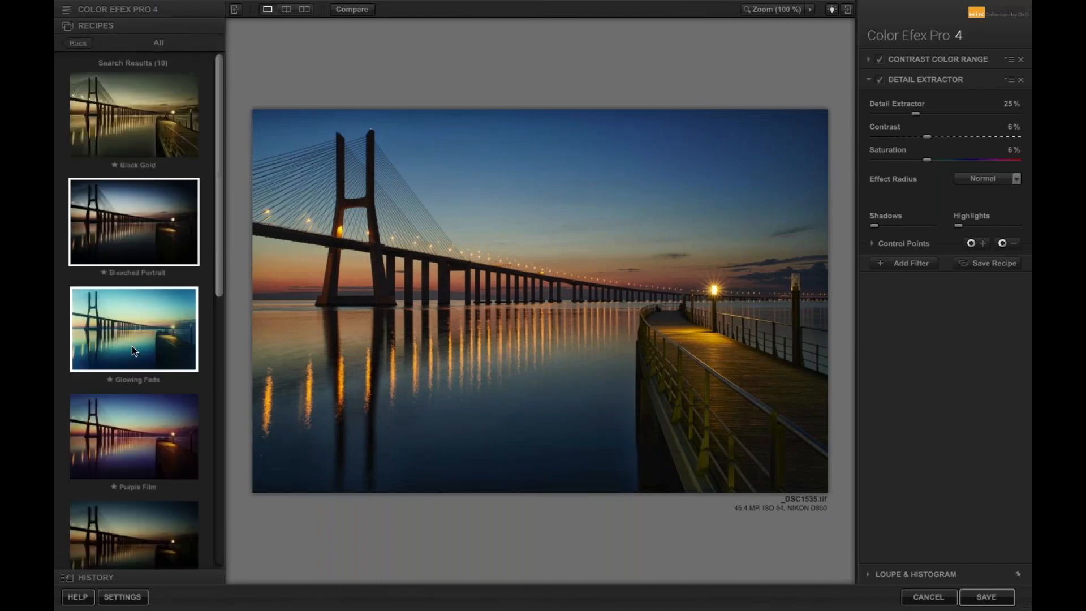
scroll(131, 420, "down", 5)
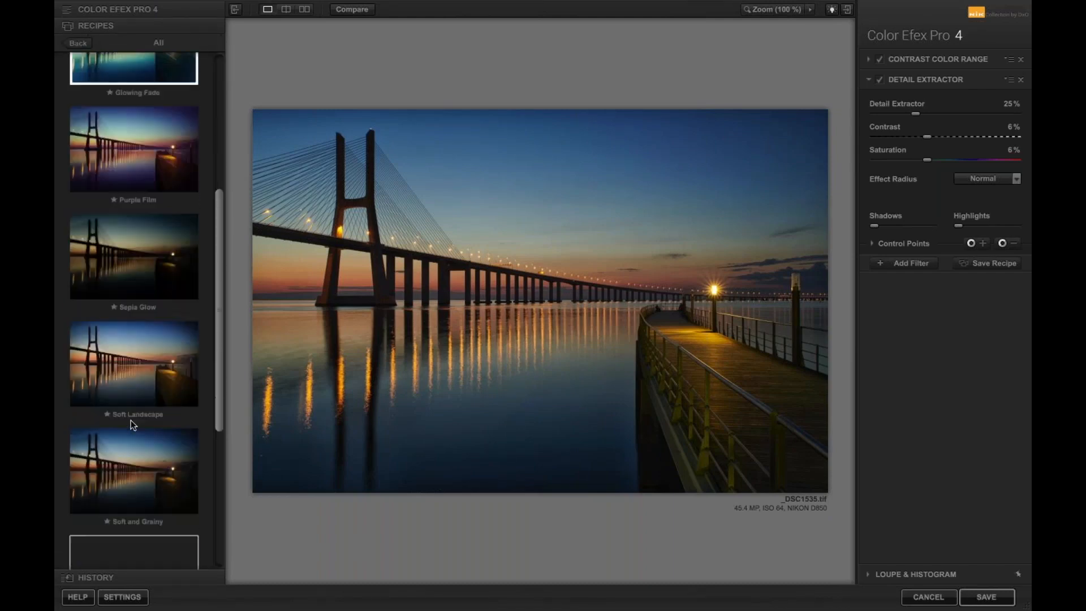
scroll(130, 419, "down", 5)
scroll(131, 420, "up", 5)
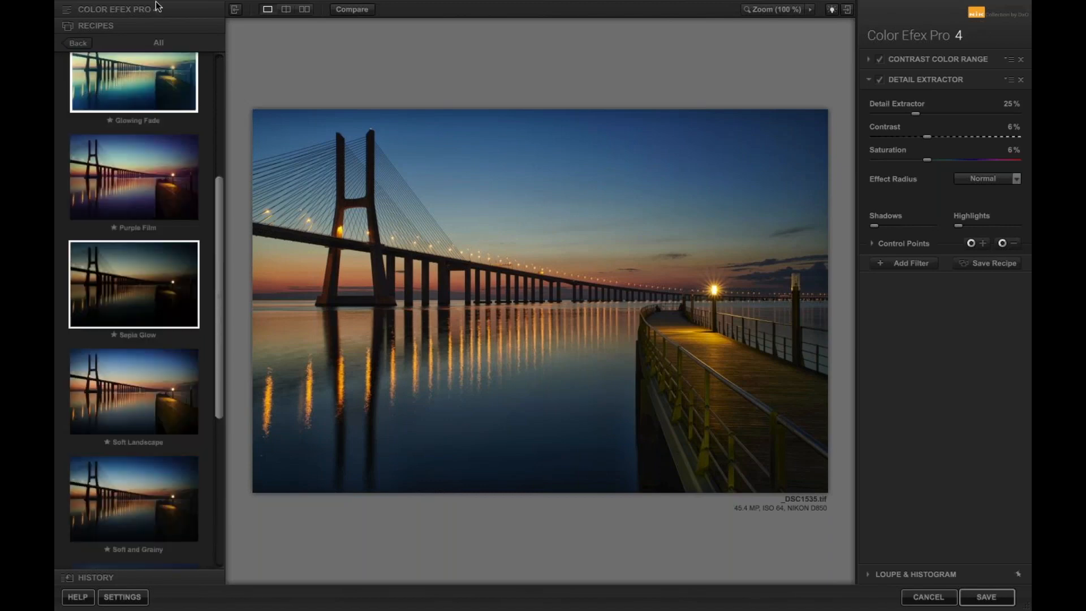
left_click(120, 8)
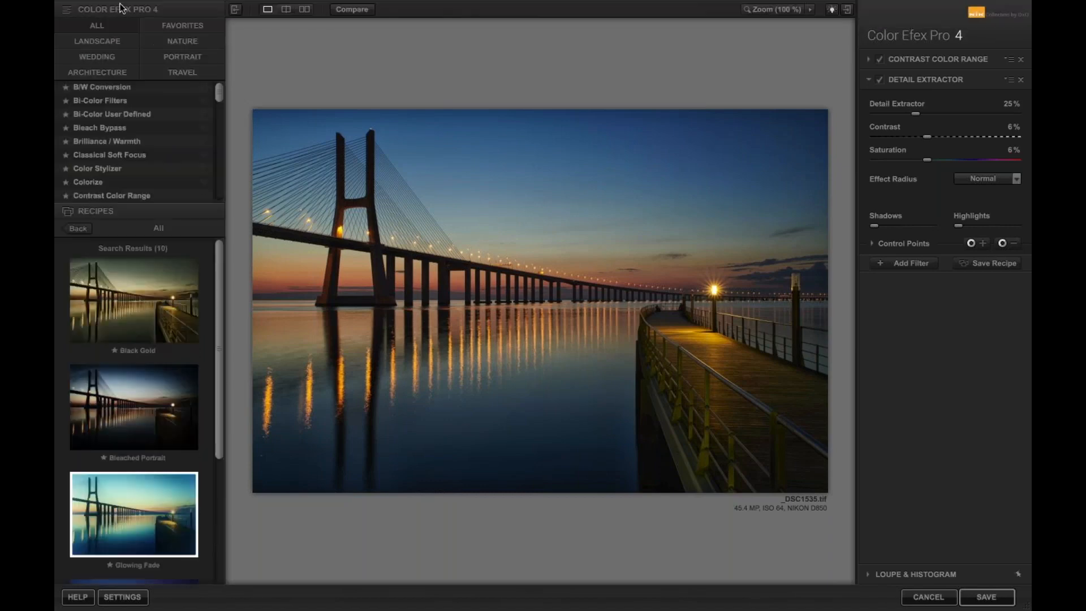
scroll(136, 306, "down", 1)
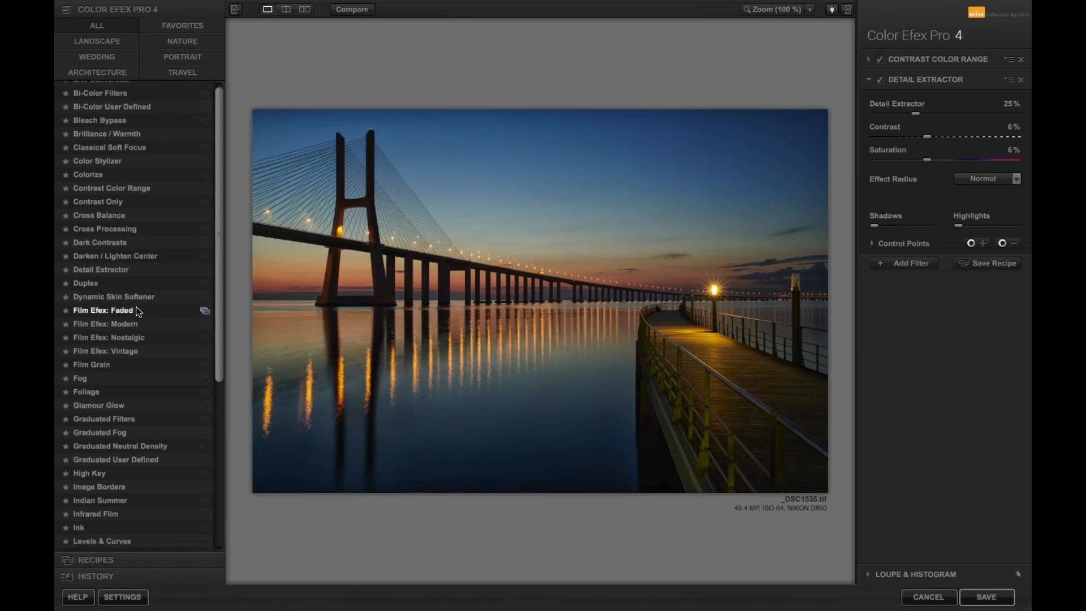
scroll(135, 307, "down", 7)
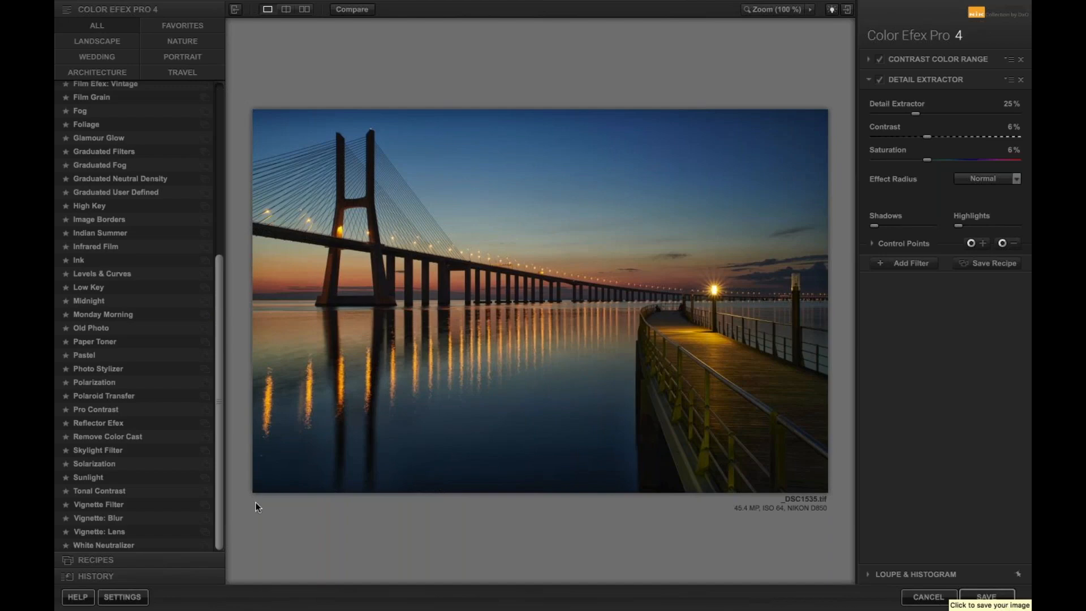
Review the Interface and GPU sections of the Color Efex Pro 4 settings and close them.
left_click(129, 600)
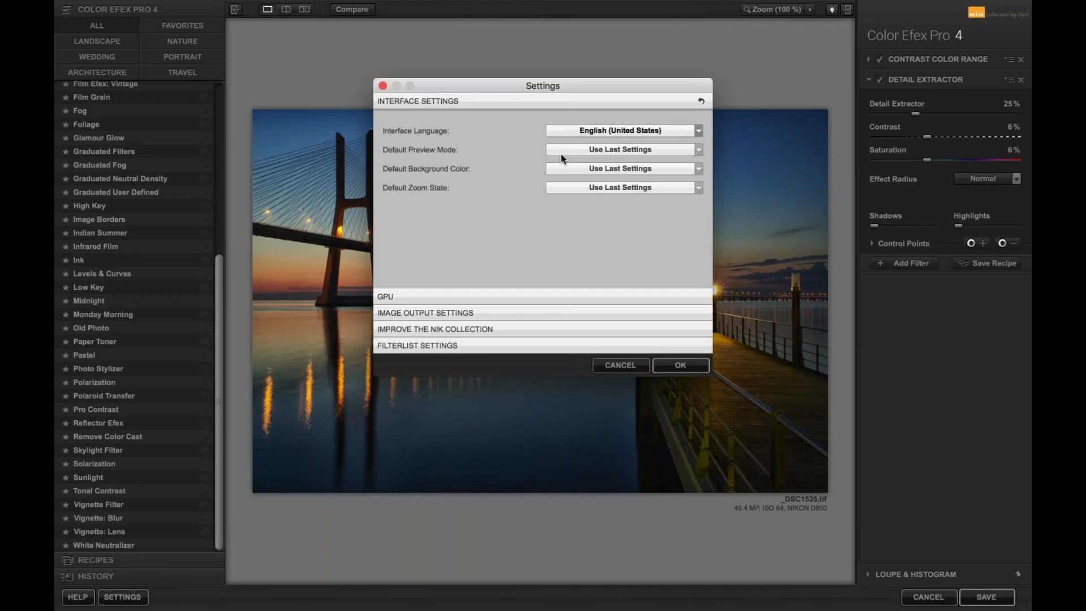
left_click(469, 298)
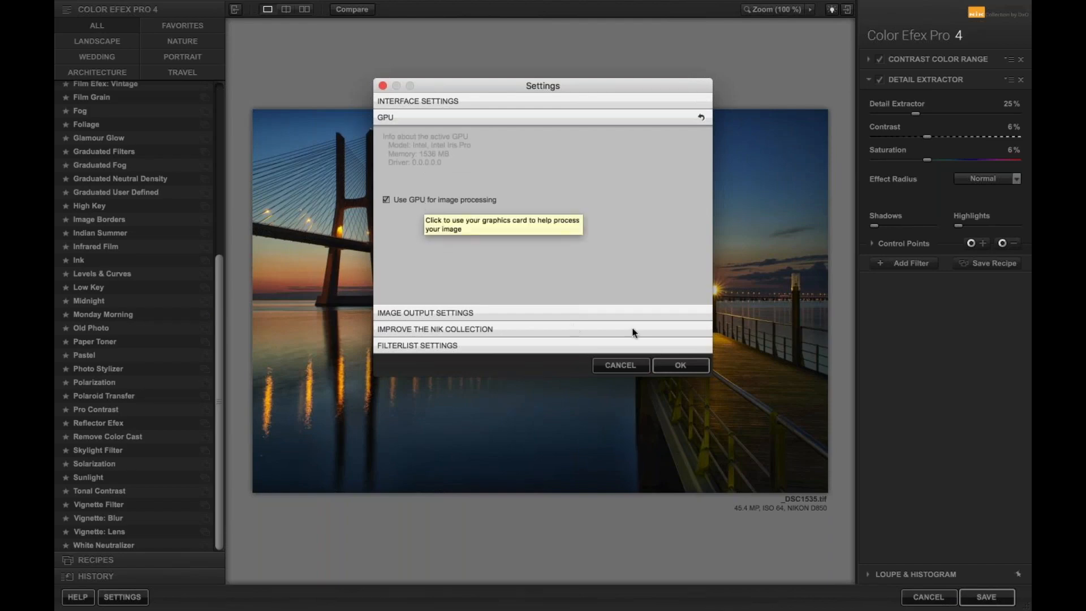
left_click(691, 366)
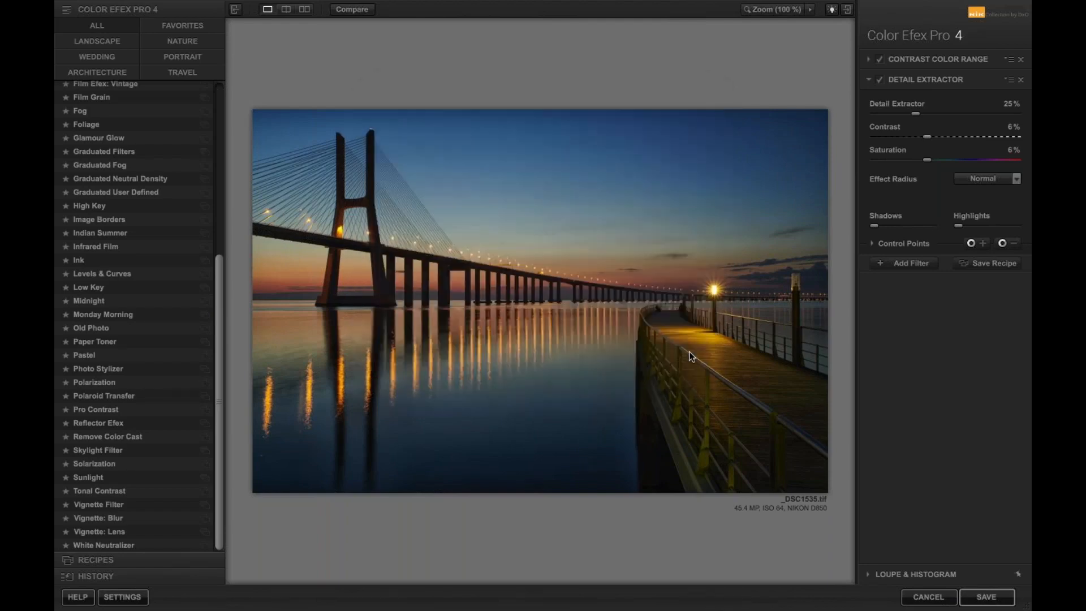
Save the Color Efex Pro 4 edit and view the resulting _DSC1535.tif in Capture One.
left_click(987, 598)
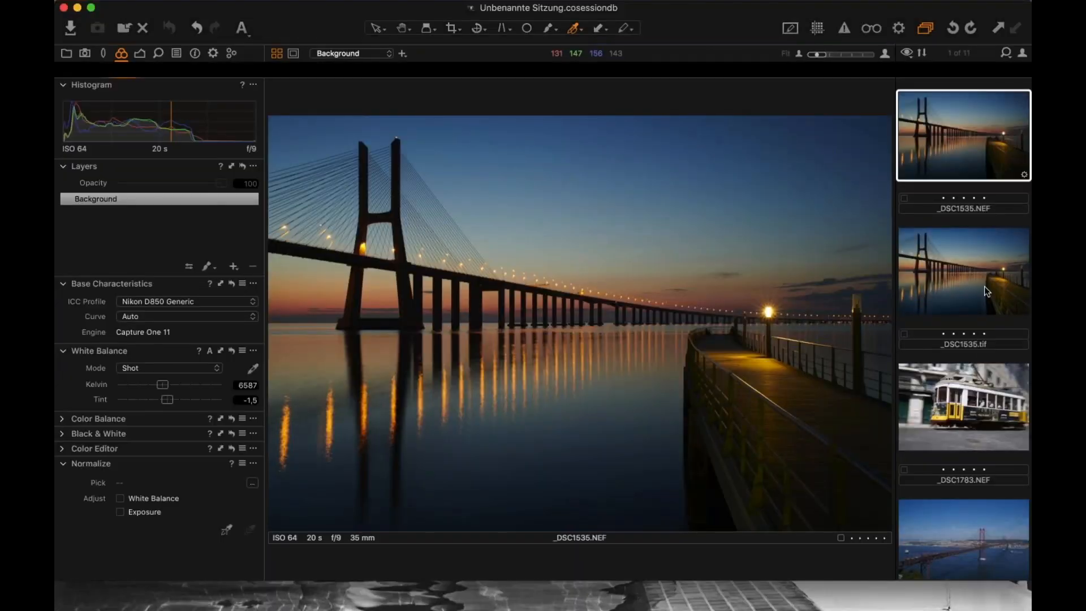
left_click(985, 292)
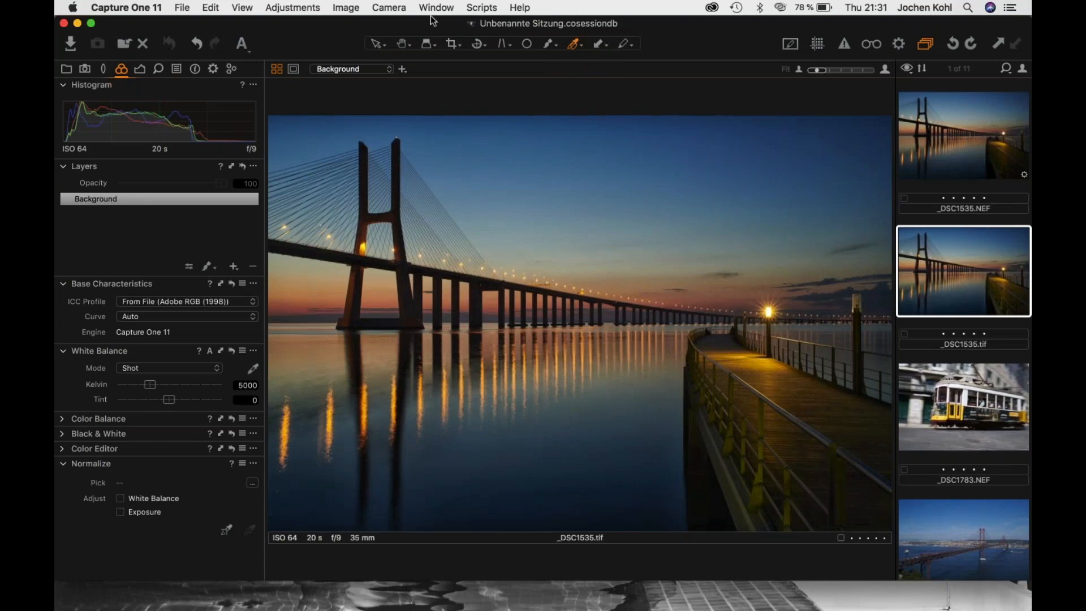
Quit Capture One and switch to the minimized DxO PhotoLab window.
left_click(125, 7)
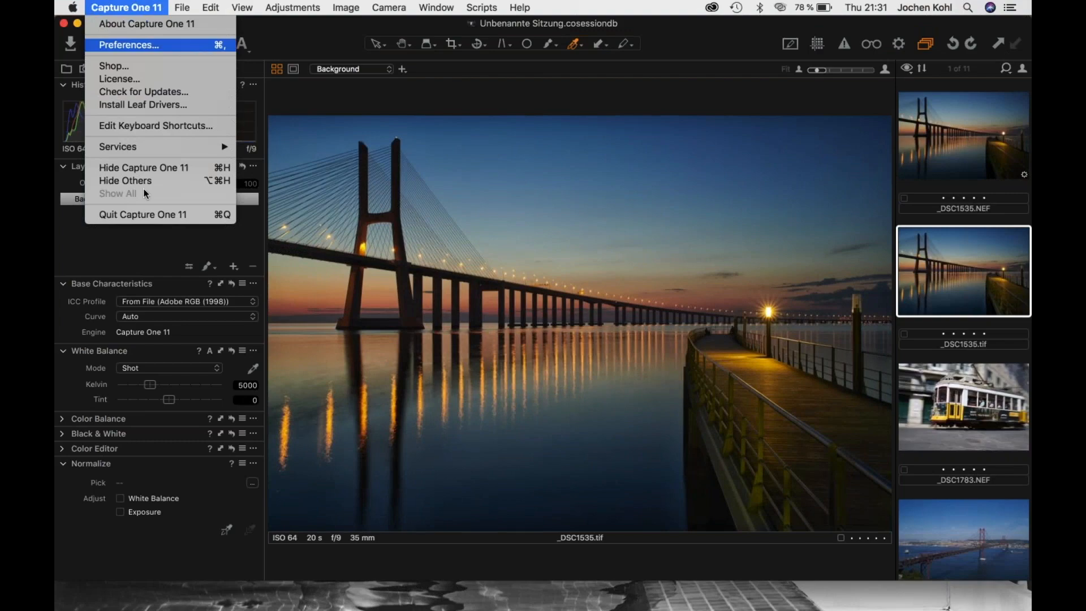
left_click(139, 214)
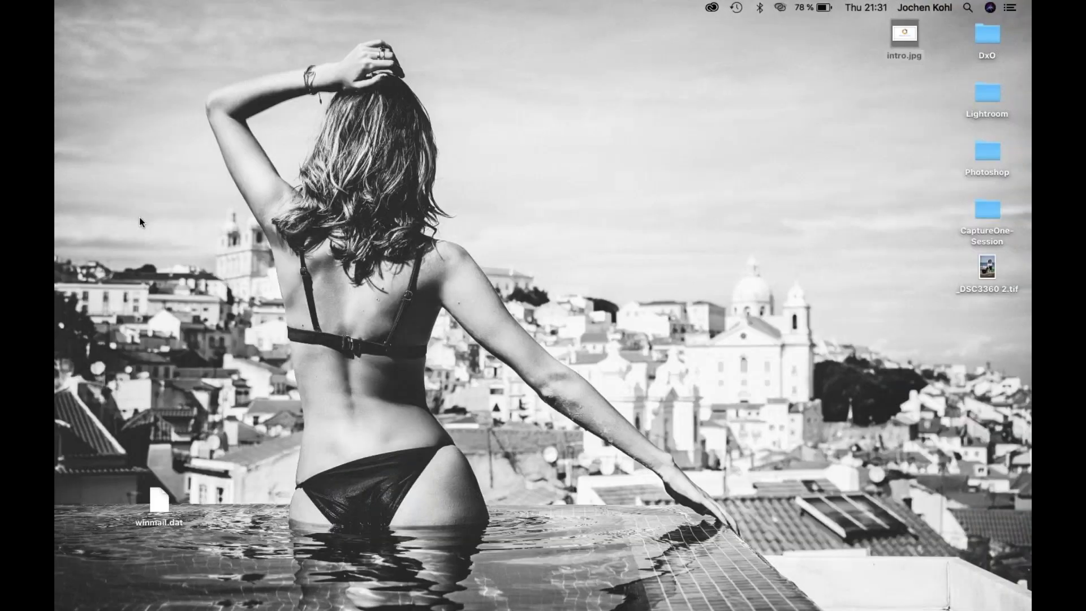
mouse_move(900, 598)
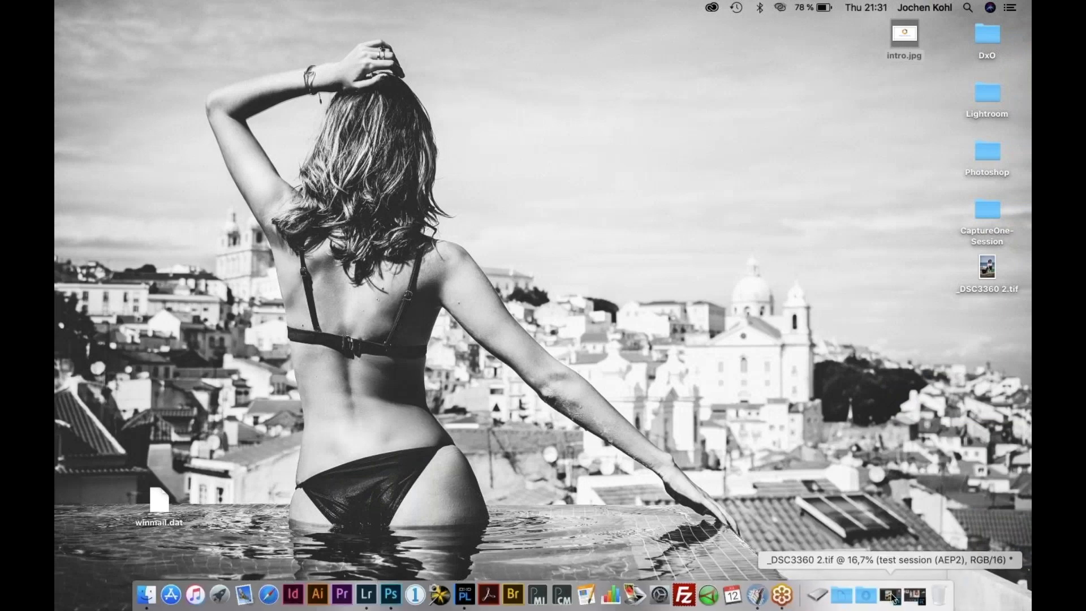
left_click(911, 598)
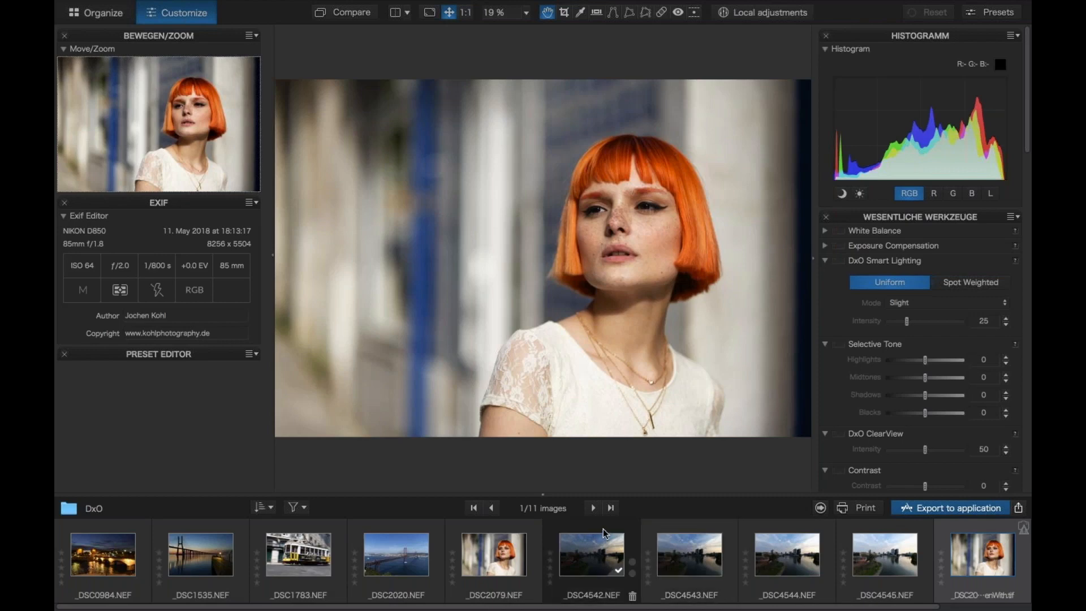
Select _DSC4542.NEF to _DSC4545.NEF, review the target plug-ins offered for exporting to an application, and cancel the export.
left_click(719, 565)
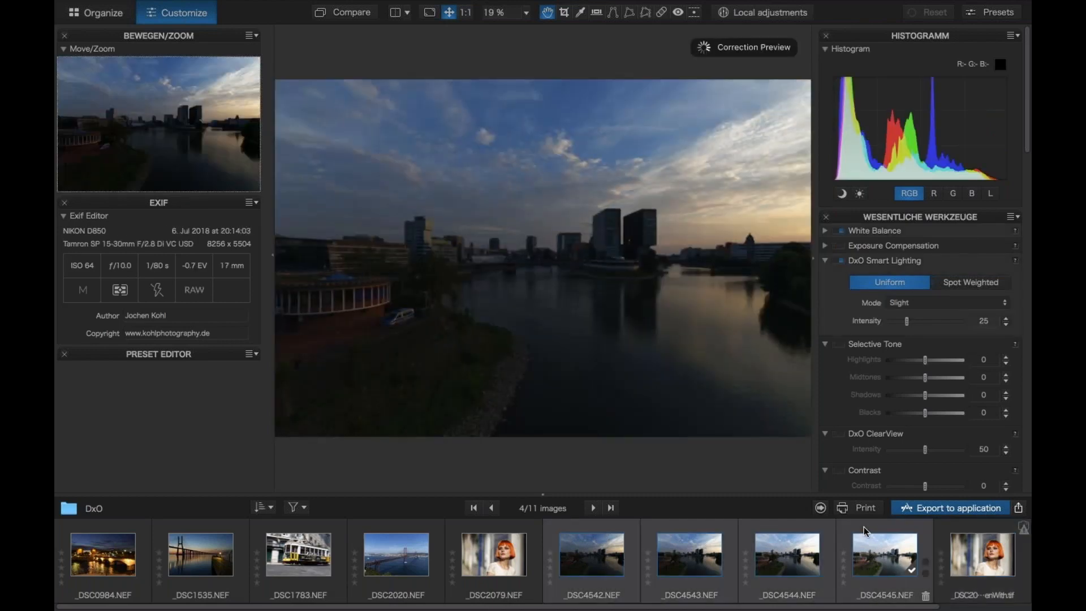
mouse_move(408, 2)
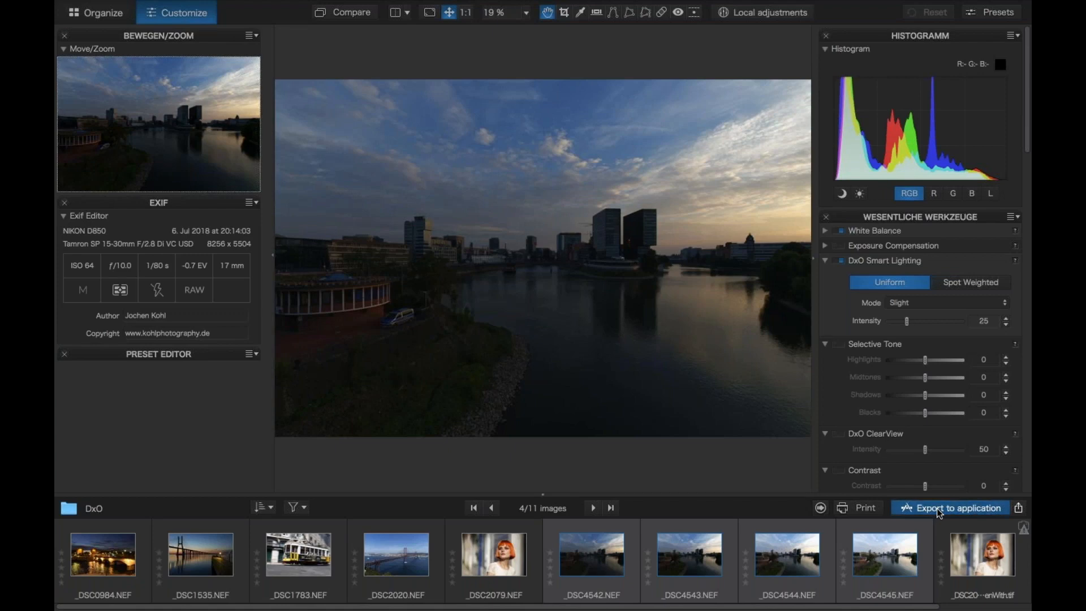
left_click(952, 511)
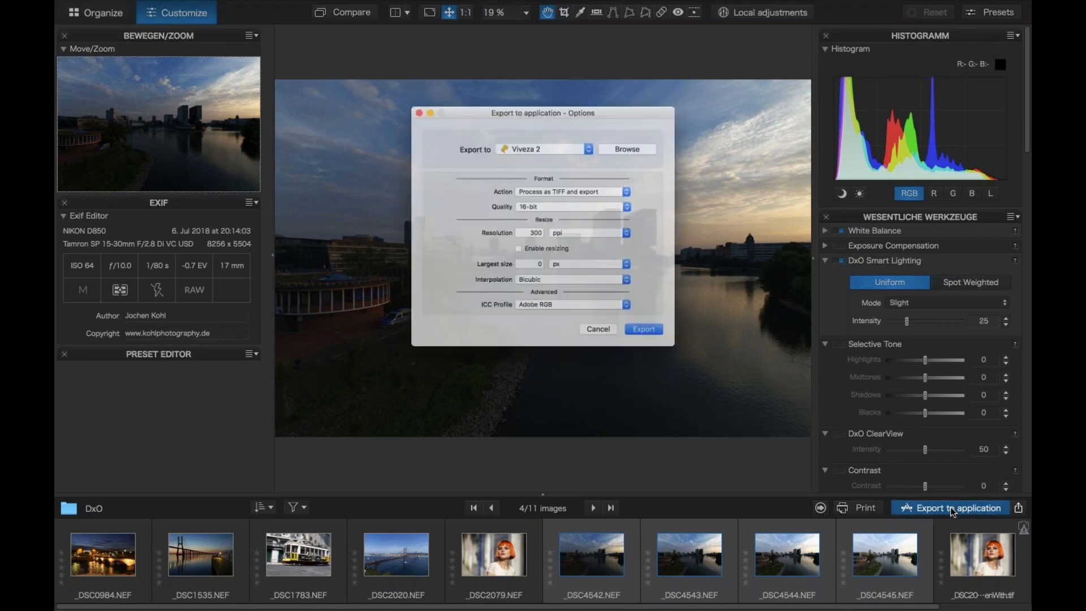
left_click(594, 132)
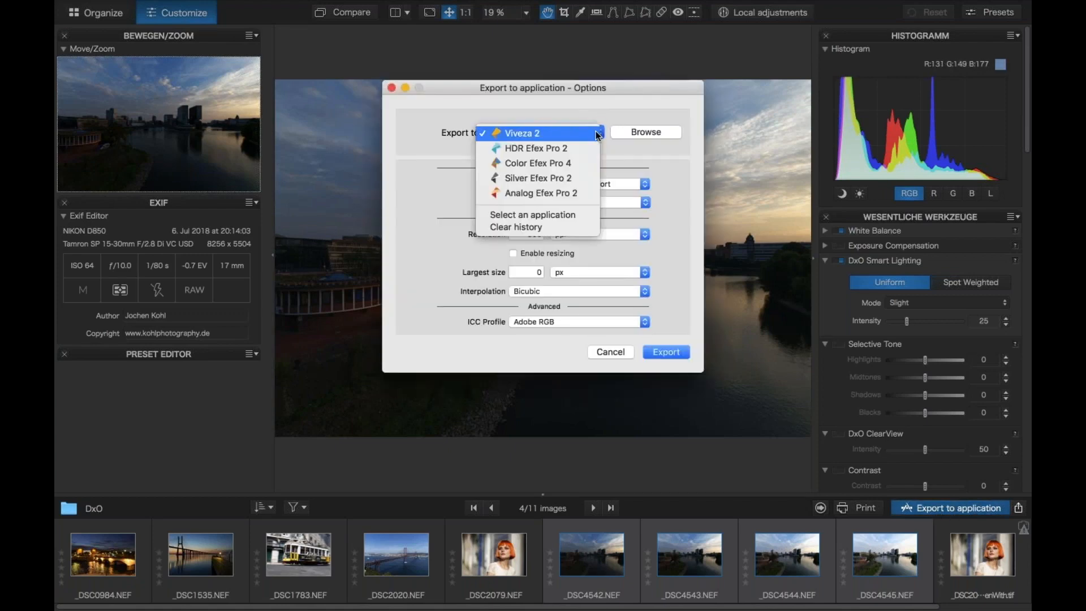
left_click(623, 354)
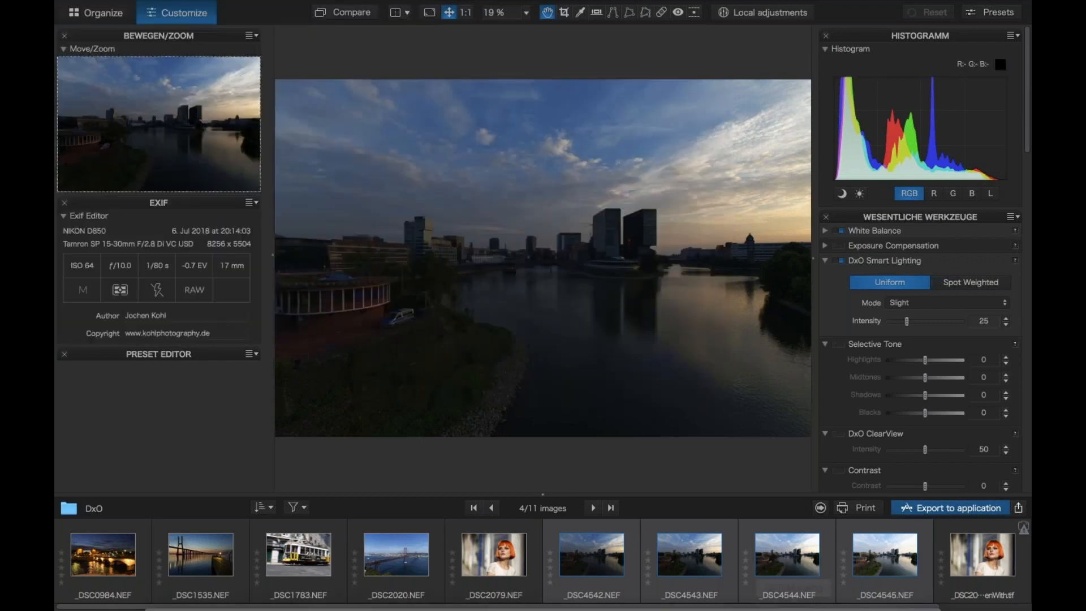
Switch to Lightroom and select the four exposures _DSC4542.NEF to _DSC4545.NEF.
mouse_move(826, 607)
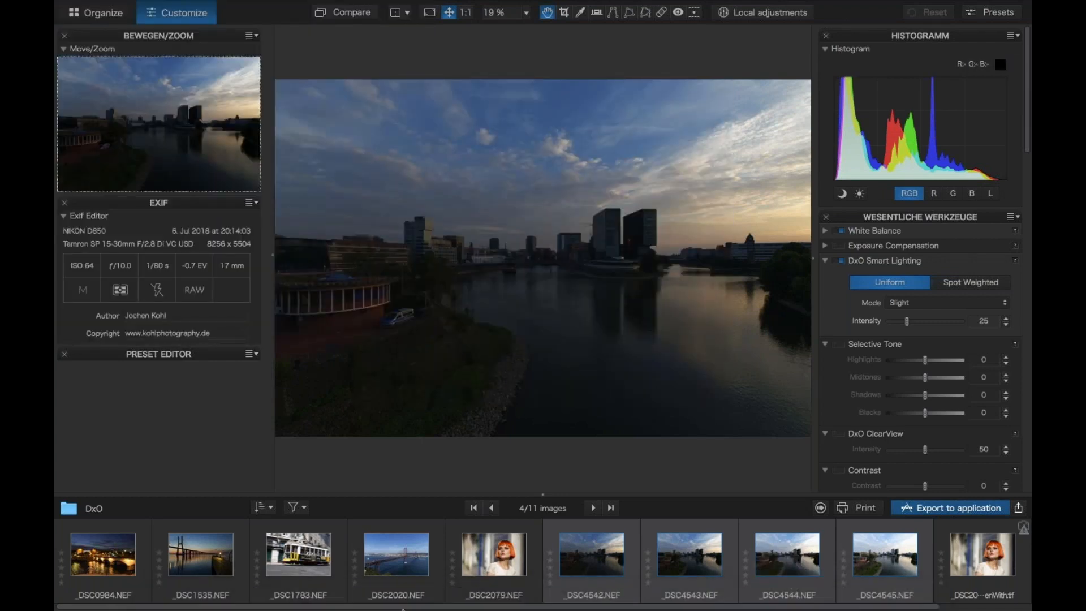
left_click(382, 596)
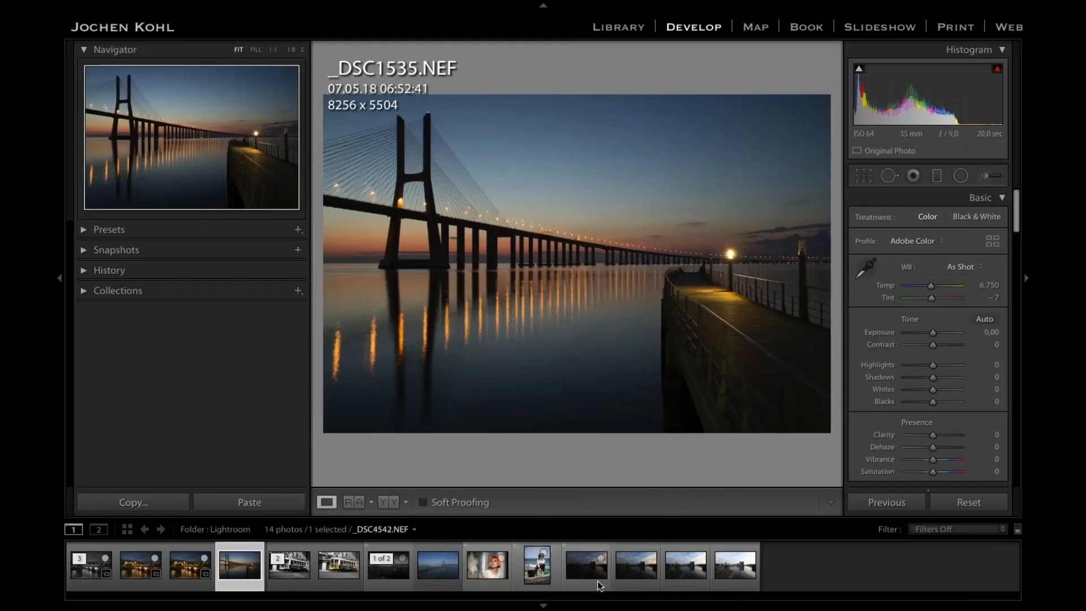
left_click(587, 566)
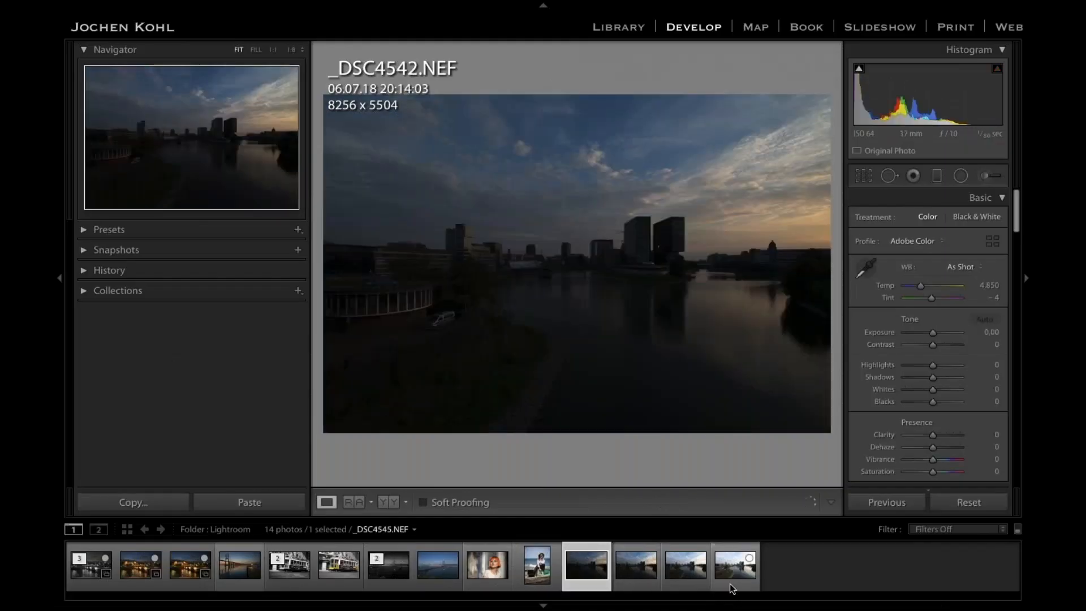
left_click(732, 588, "shift")
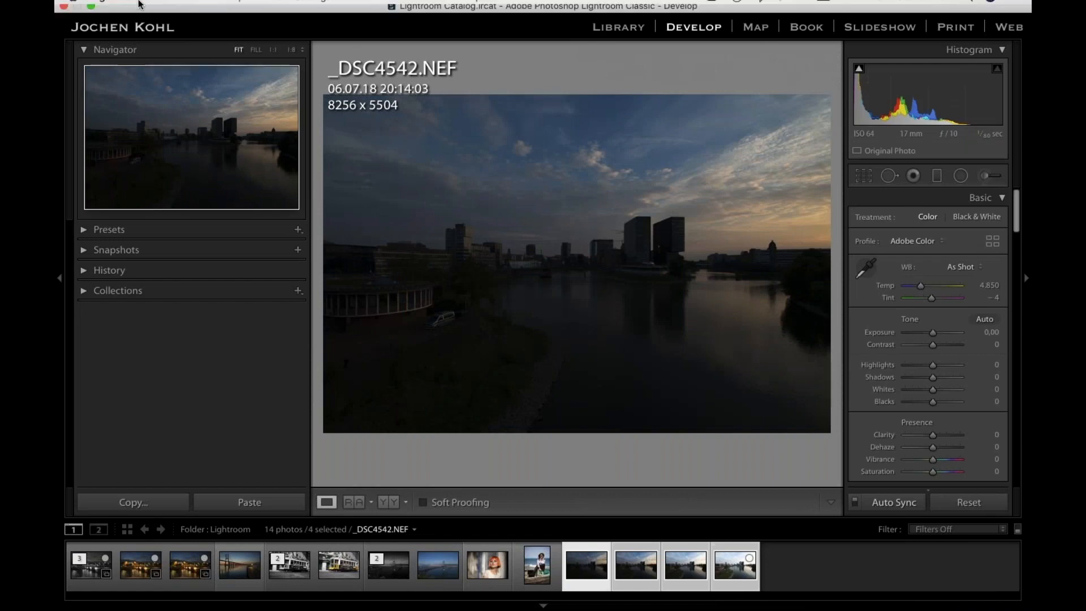
Look up the HDR Efex Pro 2 export preset for the selected exposures without running it.
left_click(159, 8)
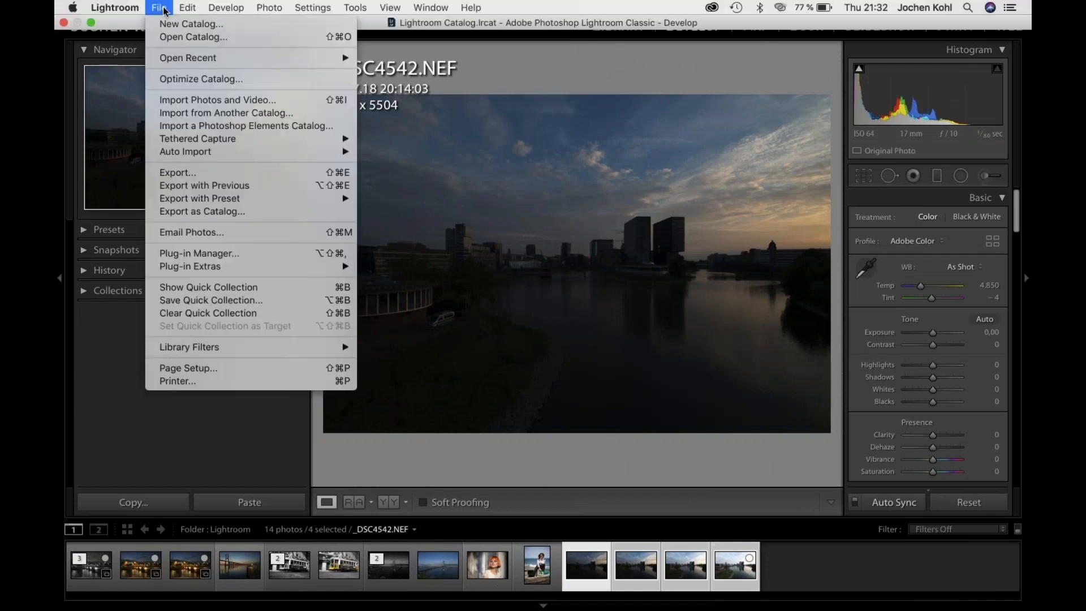
mouse_move(226, 198)
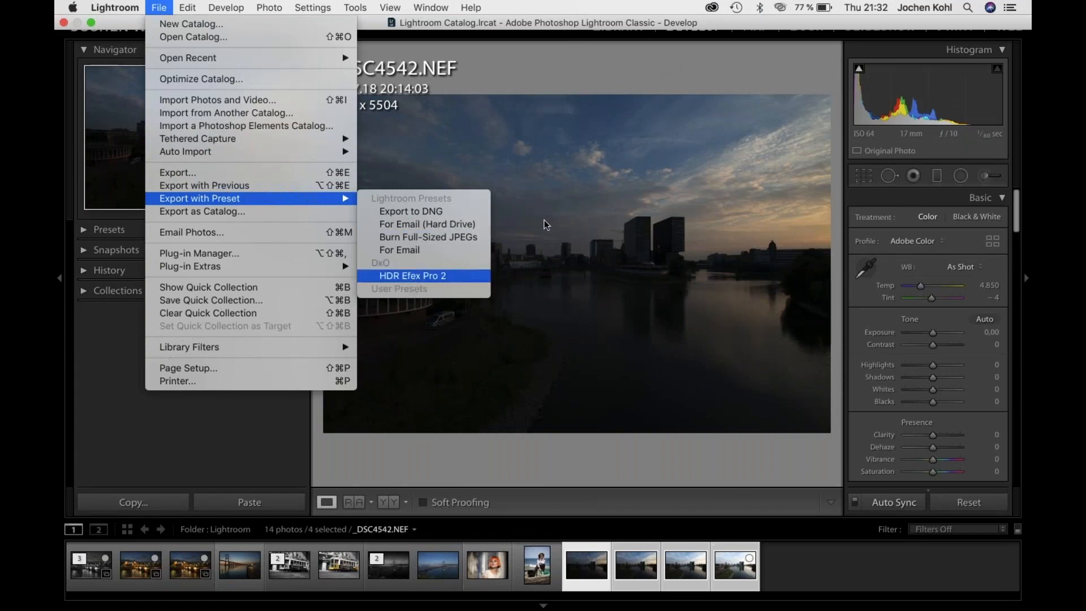
mouse_move(72, 7)
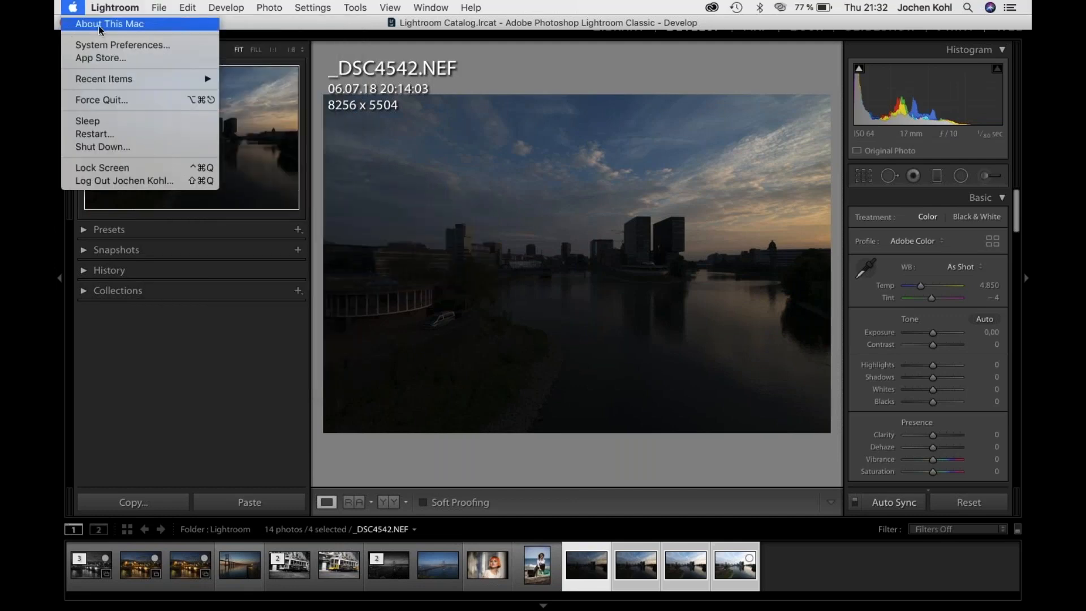
mouse_move(347, 8)
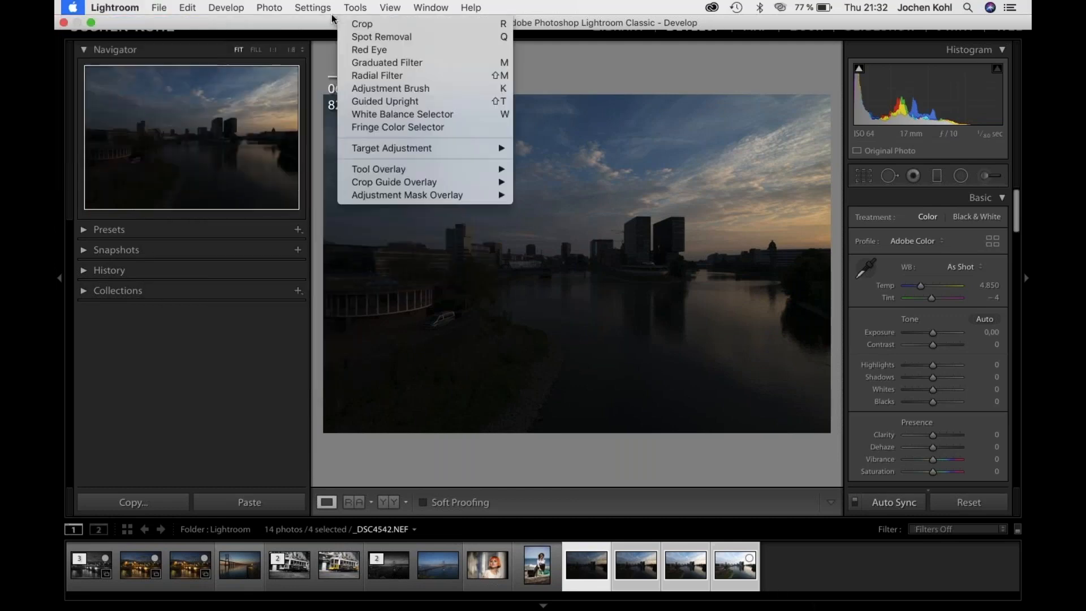
mouse_move(313, 8)
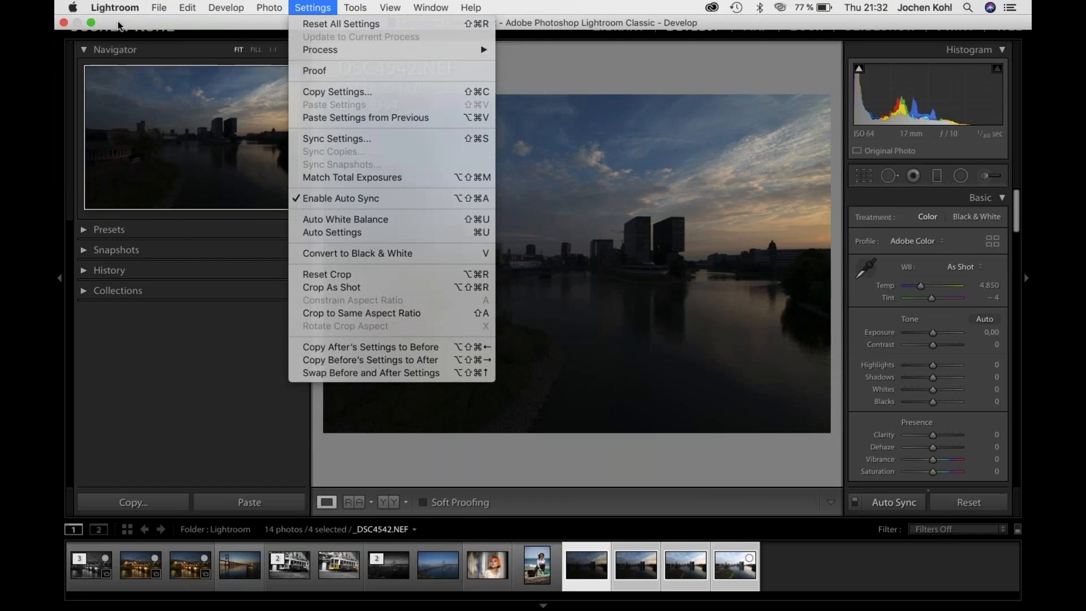
left_click(120, 26)
Switch to the minimized Photoshop window and close _DSC3360 2.tif without saving.
mouse_move(825, 608)
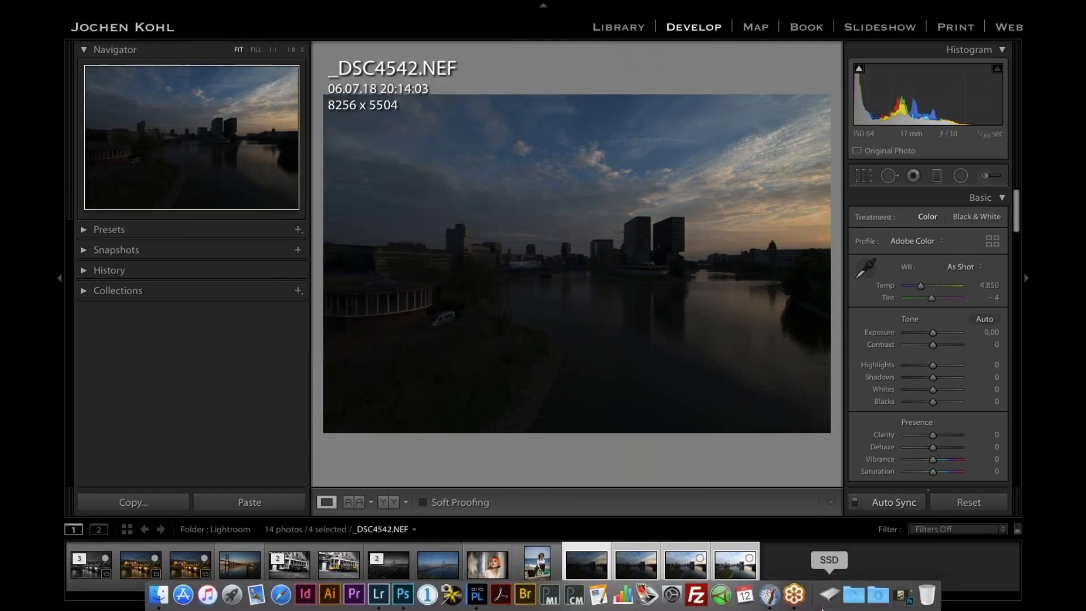
left_click(905, 599)
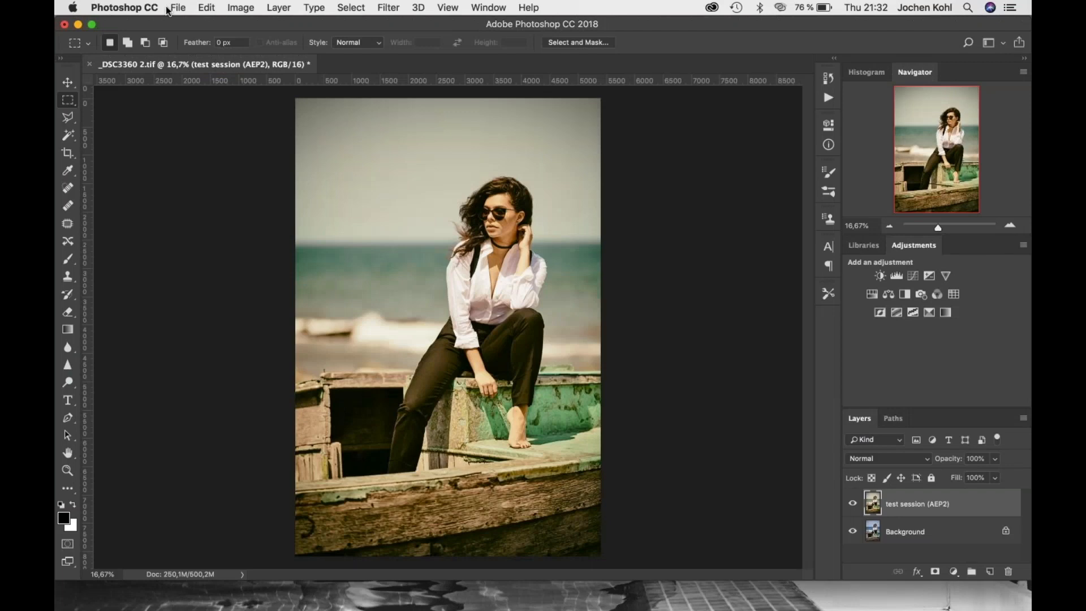
left_click(89, 64)
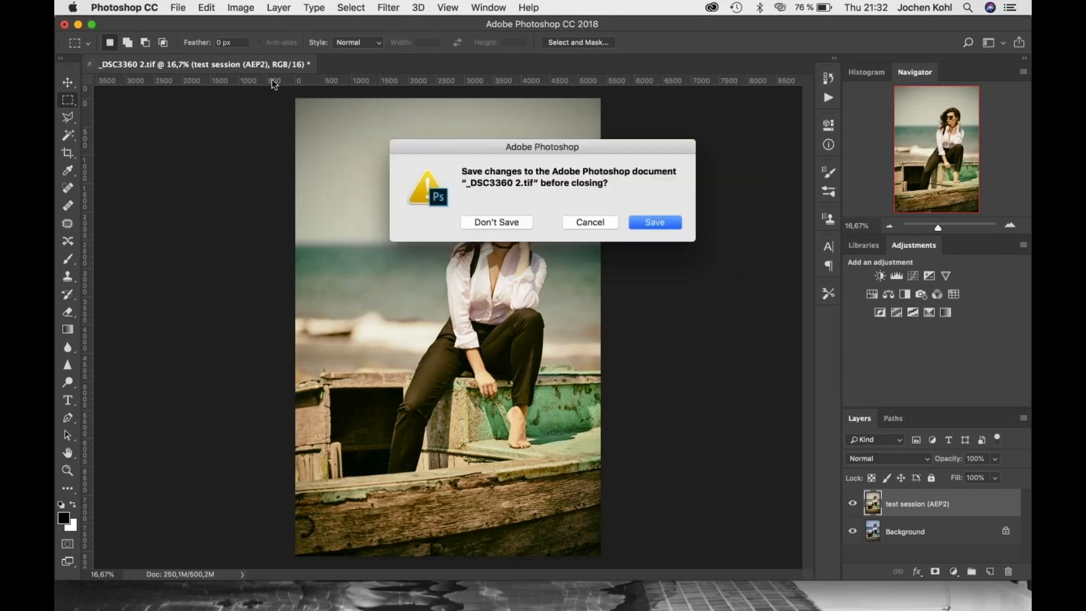
left_click(510, 224)
Open _DSC4542.NEF, _DSC4543.NEF, _DSC4544.NEF and _DSC4545.NEF from the Photoshop folder together in Camera Raw.
left_click(177, 6)
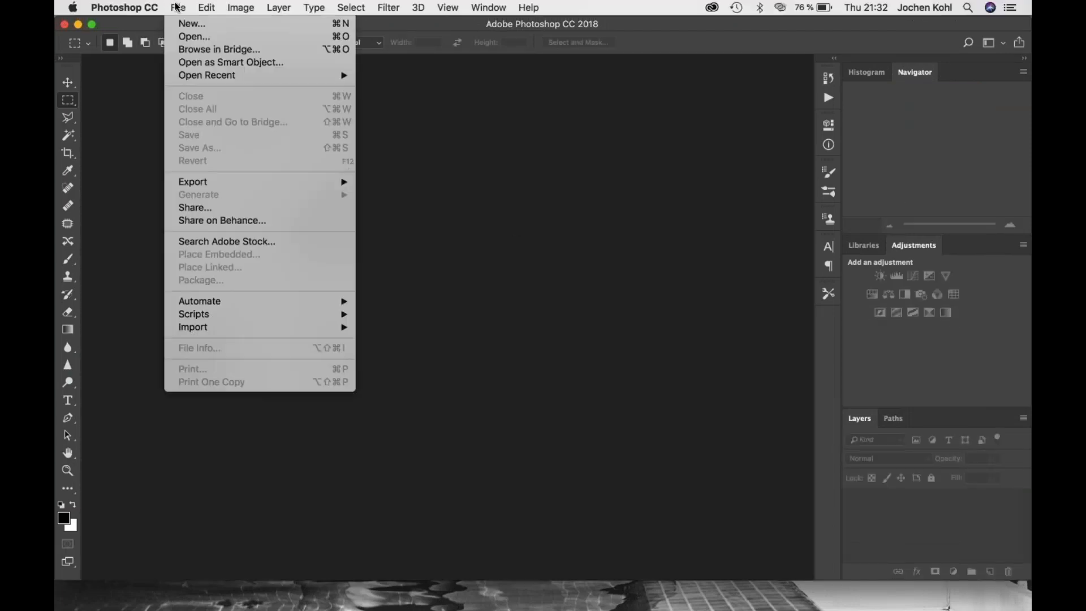
left_click(188, 37)
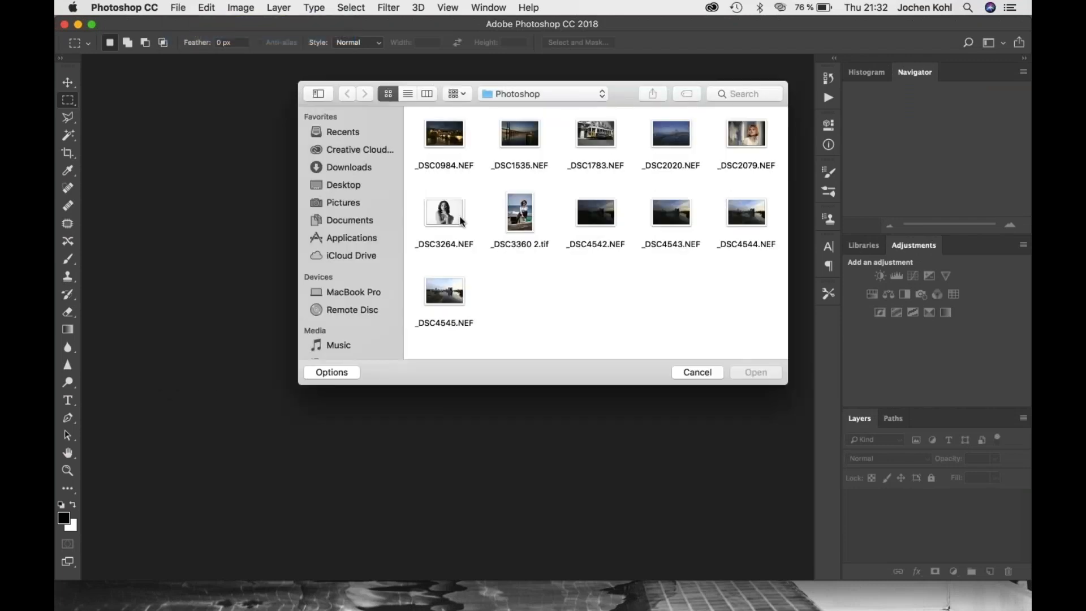
left_click(594, 223)
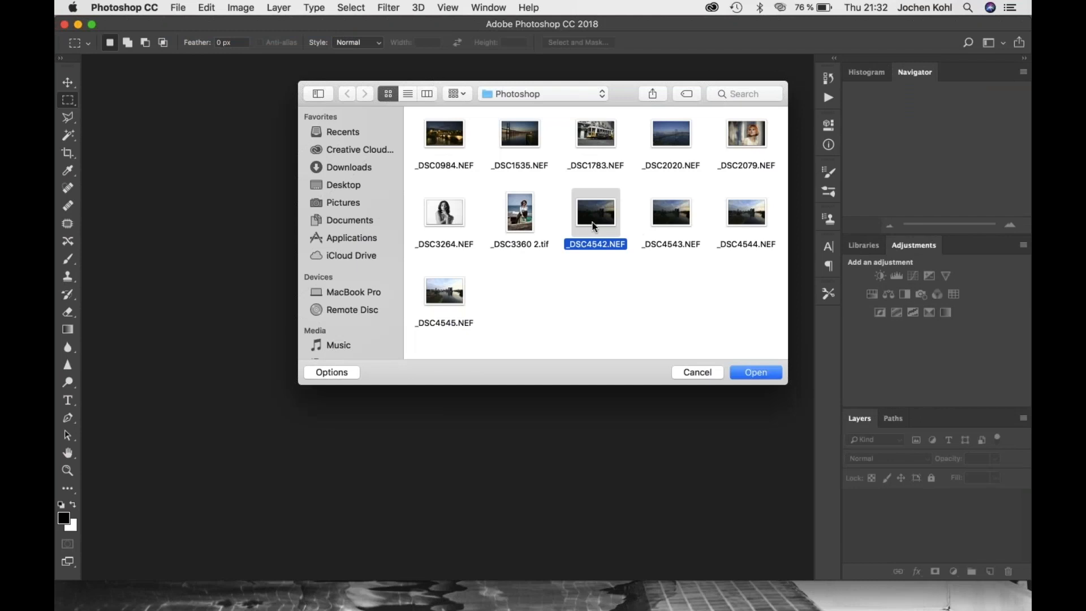
left_click(671, 217, "super")
left_click(751, 209, "super")
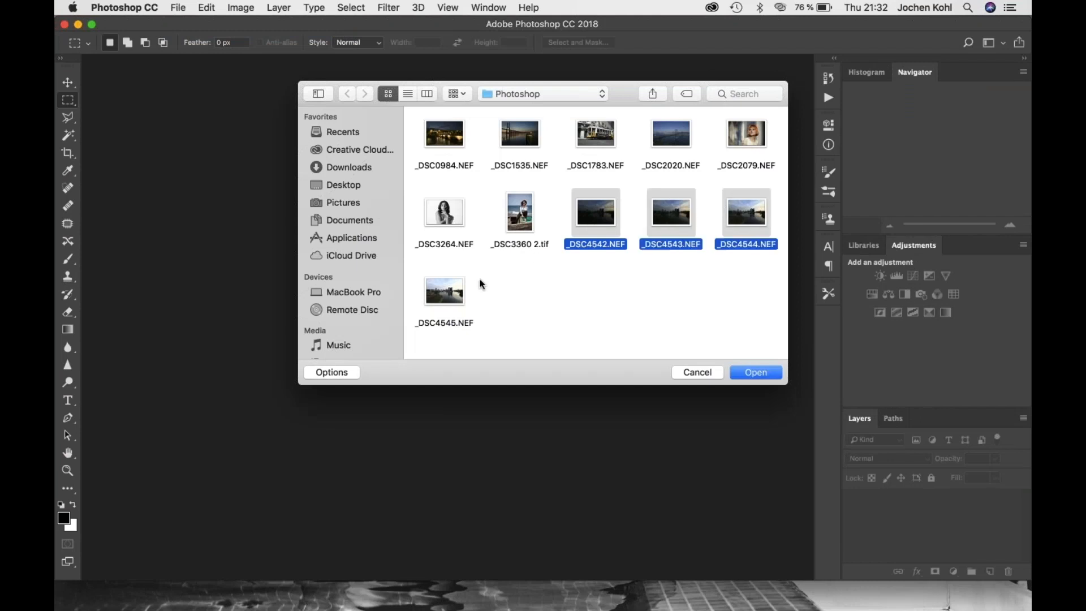
left_click(447, 296, "super")
left_click(758, 372)
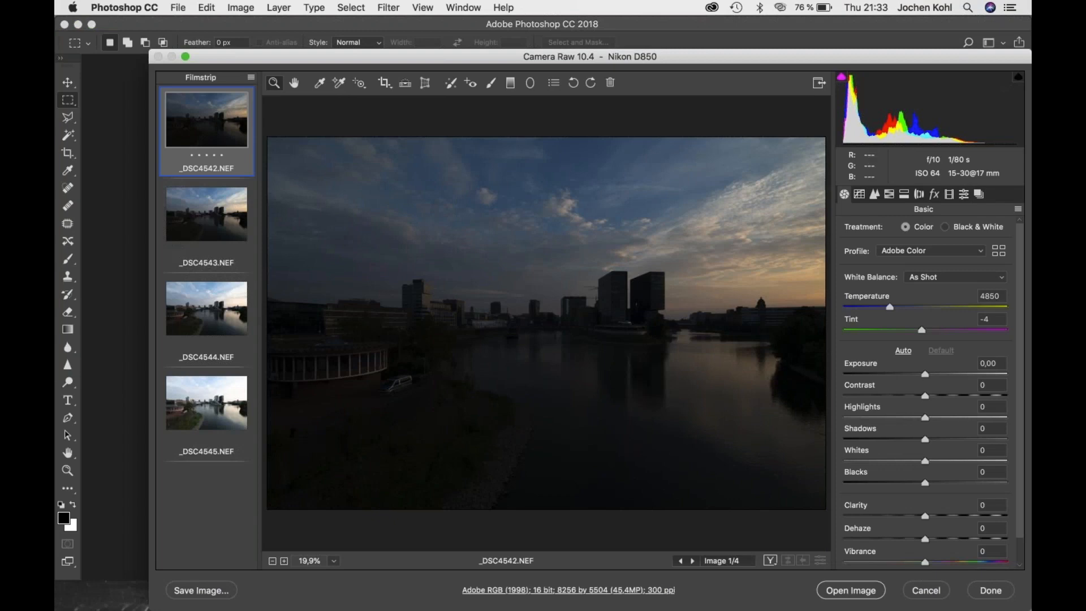
Select all four exposures in Camera Raw, open them as Photoshop documents, and enlarge the Photoshop window.
left_click(198, 407, "shift")
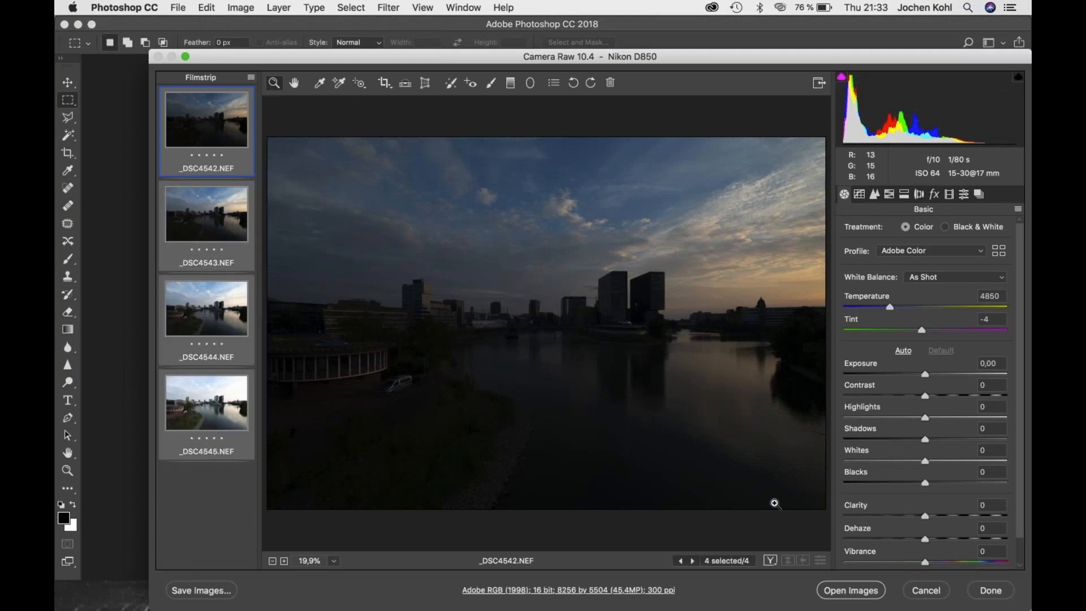
left_click(863, 591)
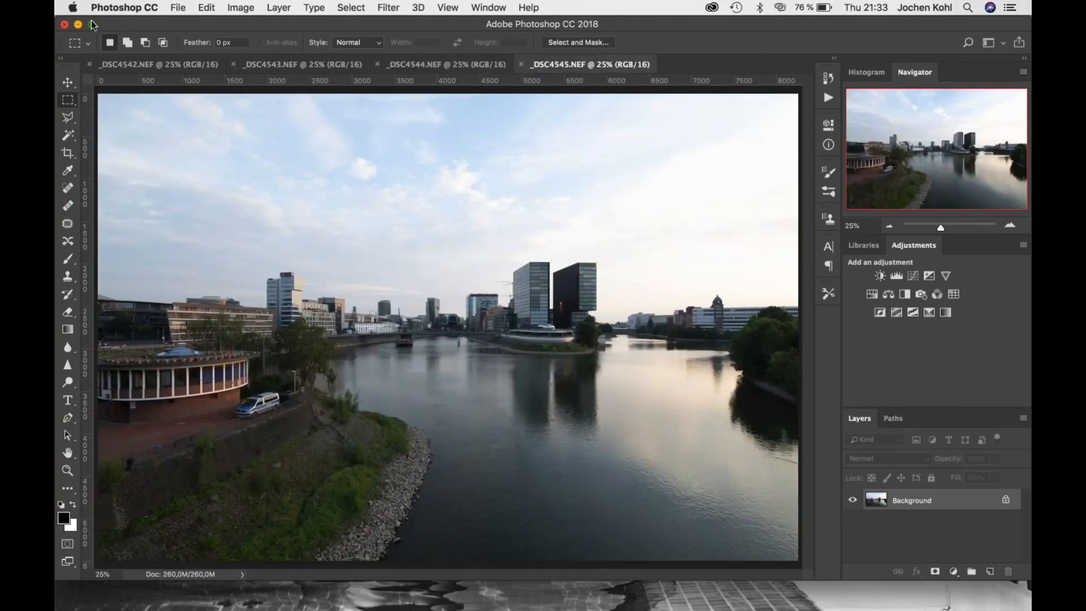
left_click(92, 24)
Start Merge to HDR Efex Pro 2, add all open files as source files, and continue to the merge dialog.
left_click(178, 7)
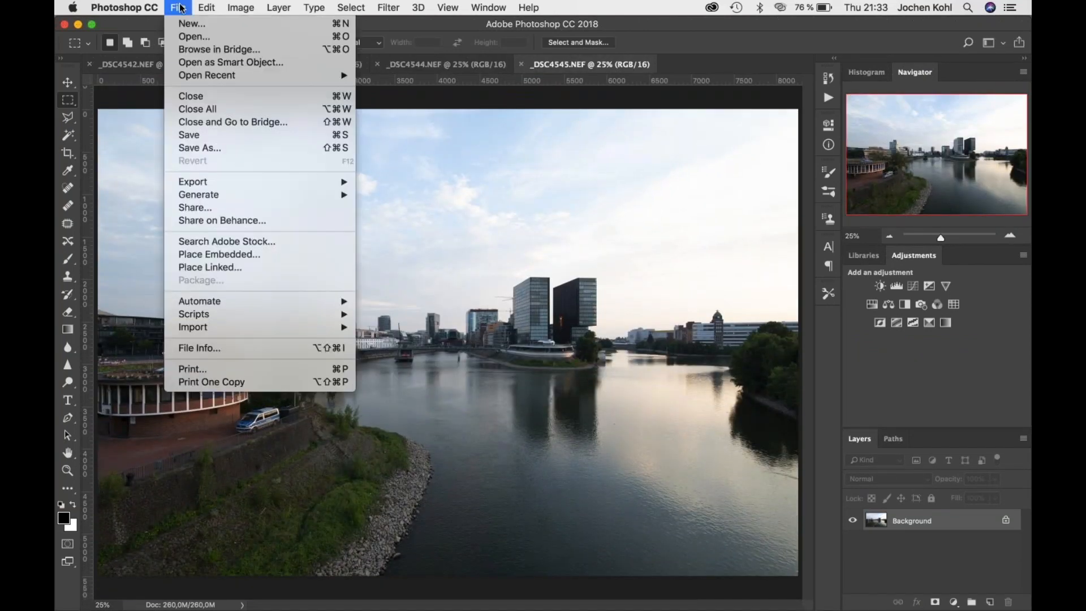
mouse_move(217, 304)
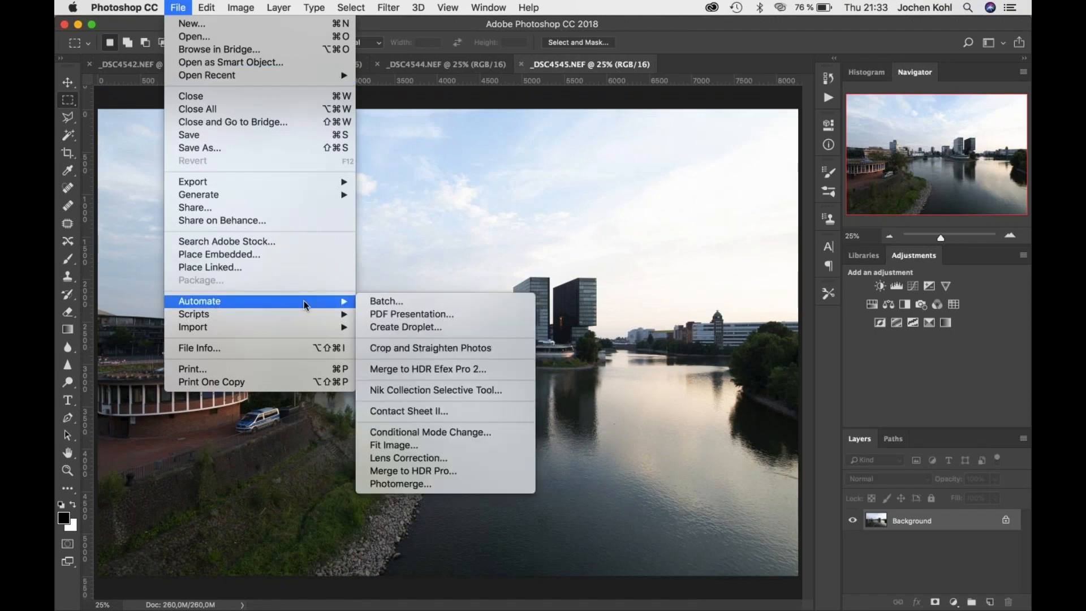
left_click(455, 372)
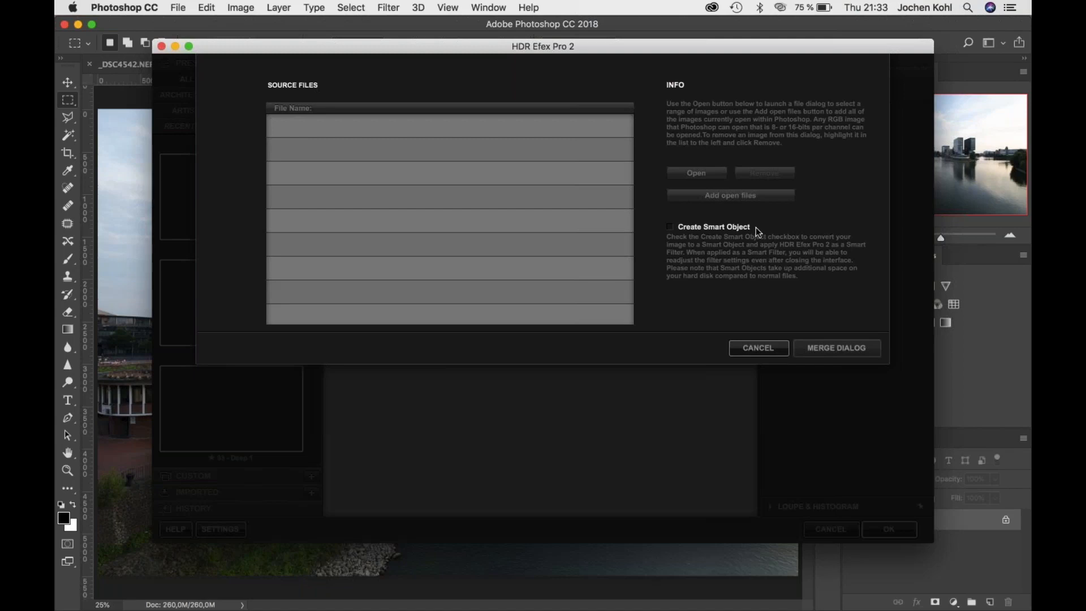
left_click(742, 196)
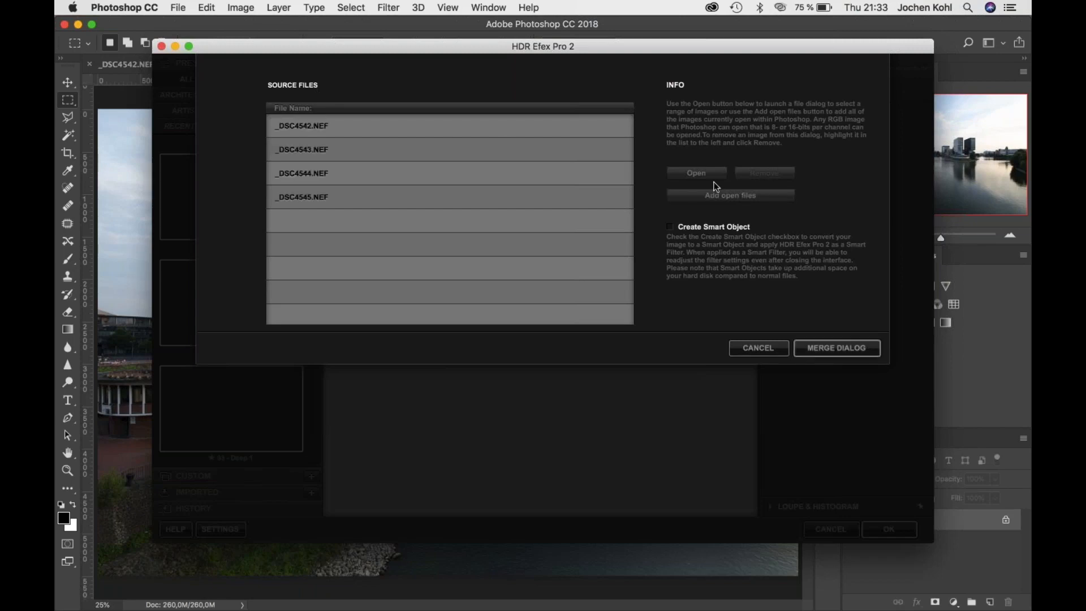
left_click(850, 351)
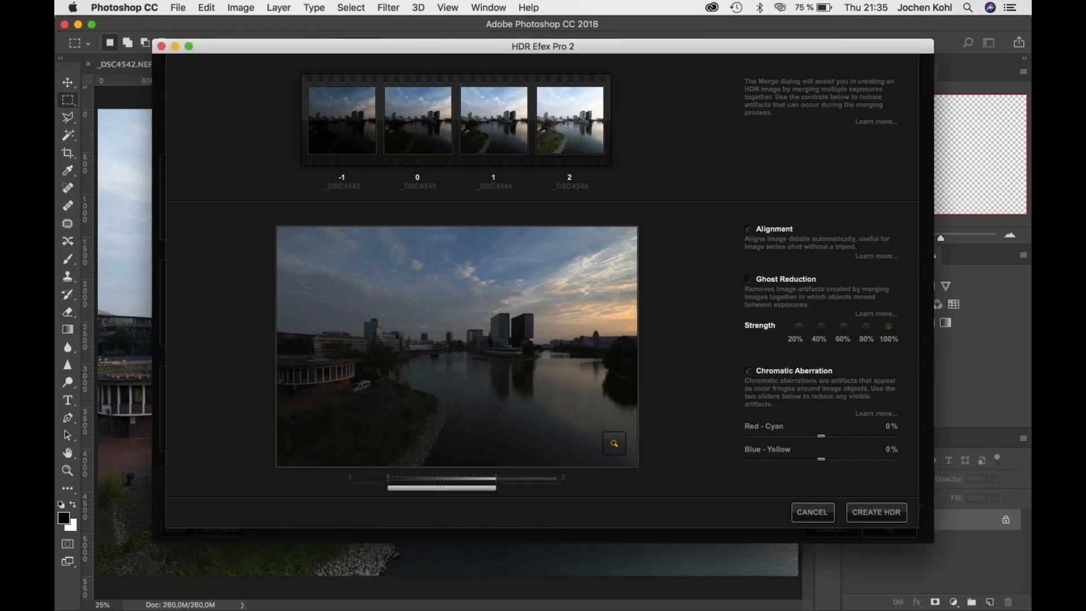
Create the HDR with Alignment off and Ghost Reduction on at 40% strength, and enlarge the HDR Efex Pro 2 window.
left_click(748, 229)
left_click(747, 279)
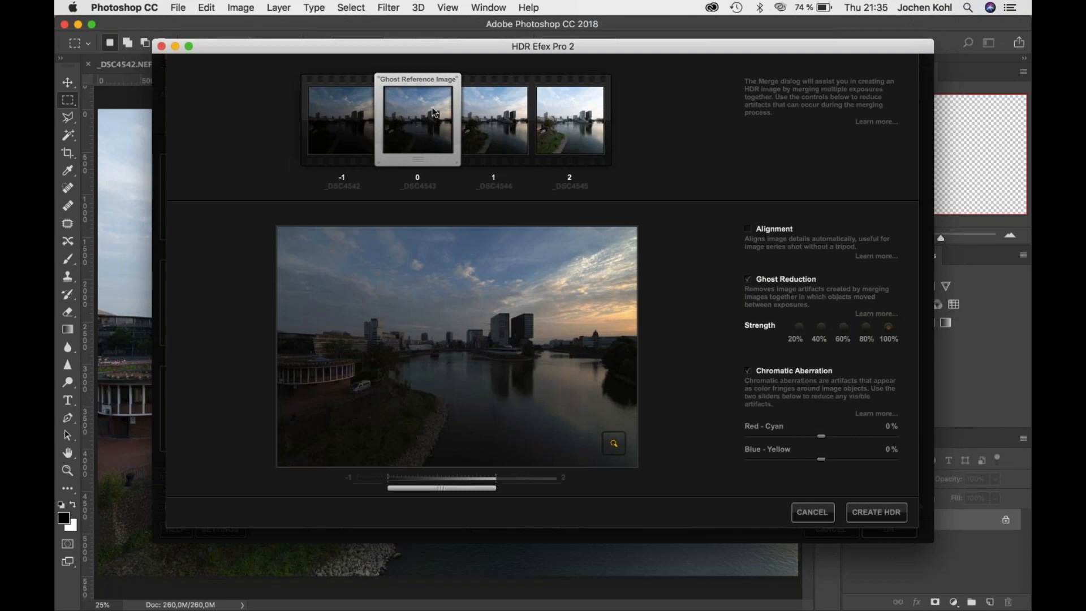
left_click(822, 331)
left_click(875, 514)
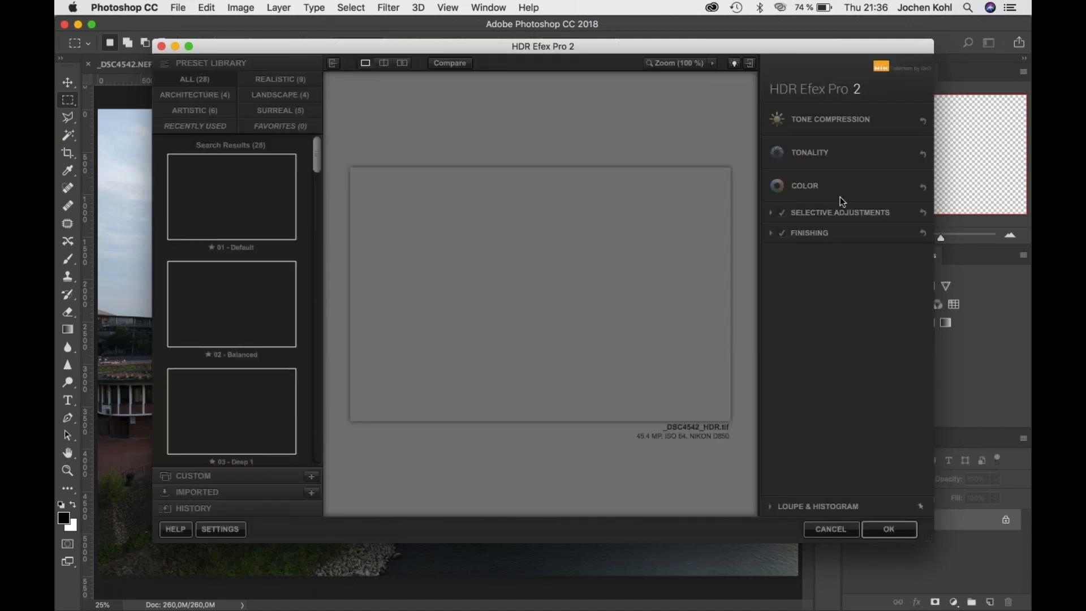
left_click(189, 46)
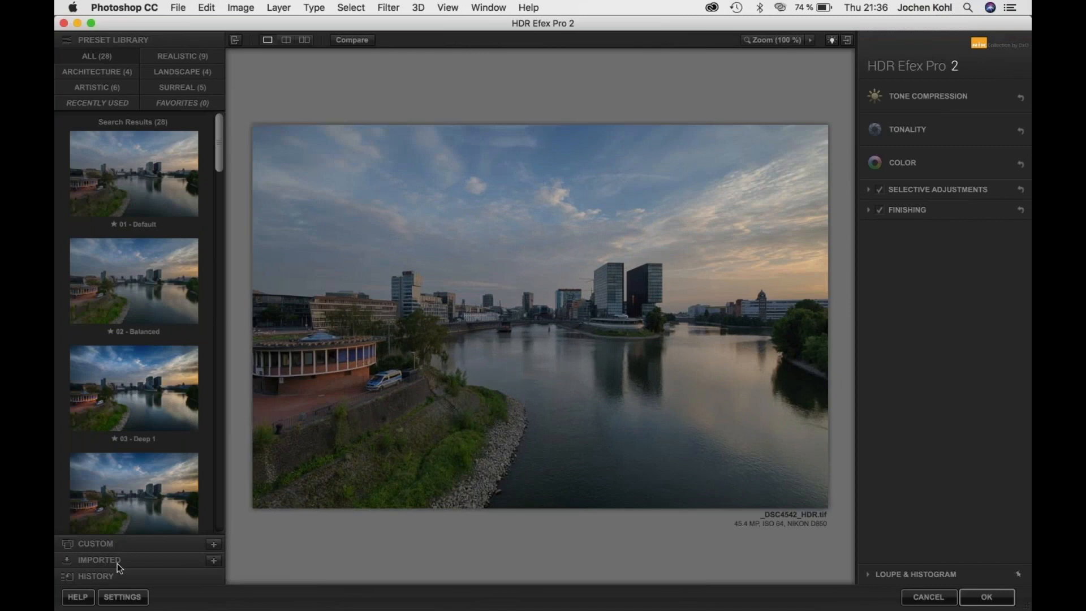
Review the Interface and the Alignment & Ghost Reduction sections of the HDR Efex Pro 2 settings, and close them without changes.
left_click(122, 596)
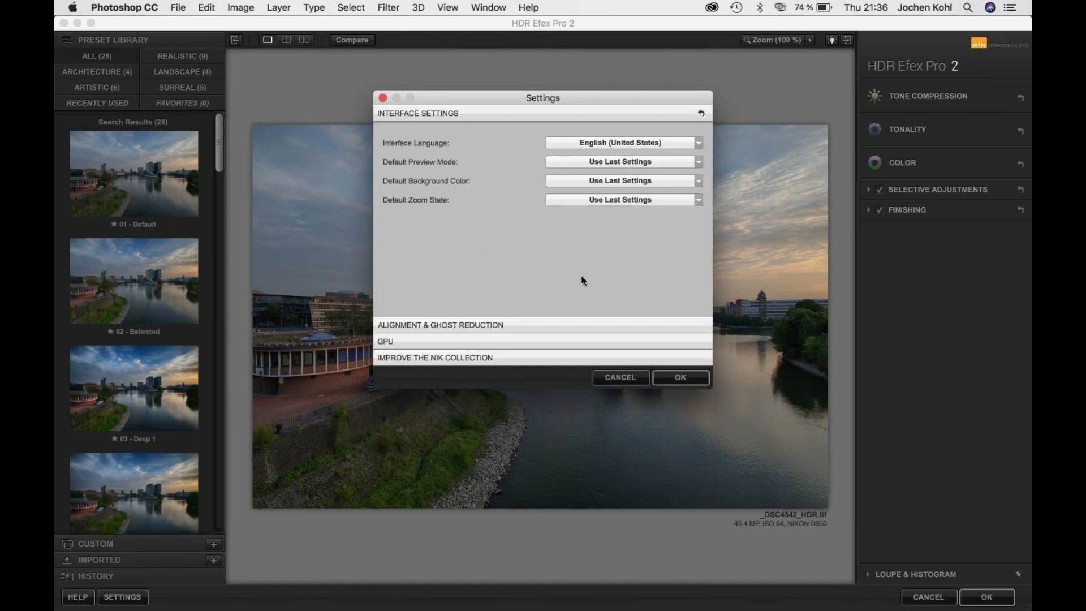
left_click(549, 324)
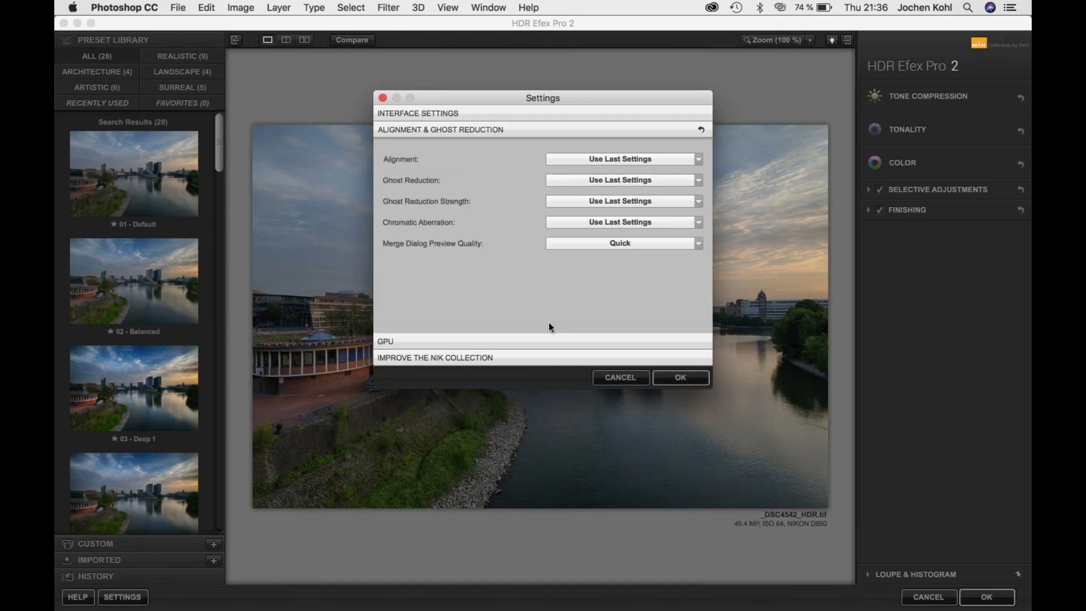
left_click(623, 158)
left_click(520, 161)
left_click(621, 377)
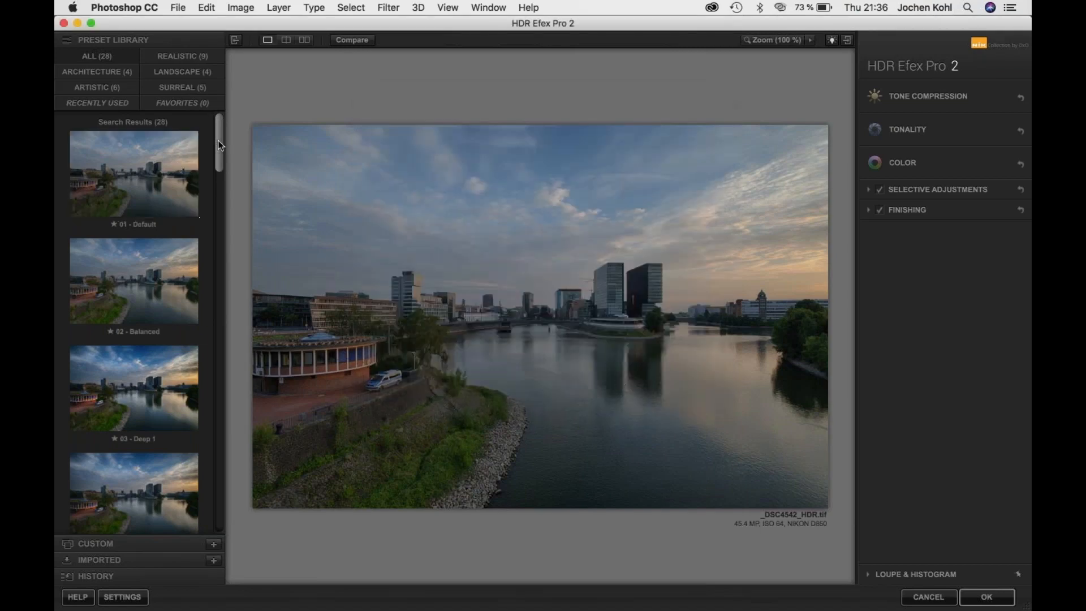
Apply the 02 - Balanced preset, and set Tone Compression to -42% and Method Strength to 42%.
left_click_drag(219, 174, 214, 126)
left_click(141, 269)
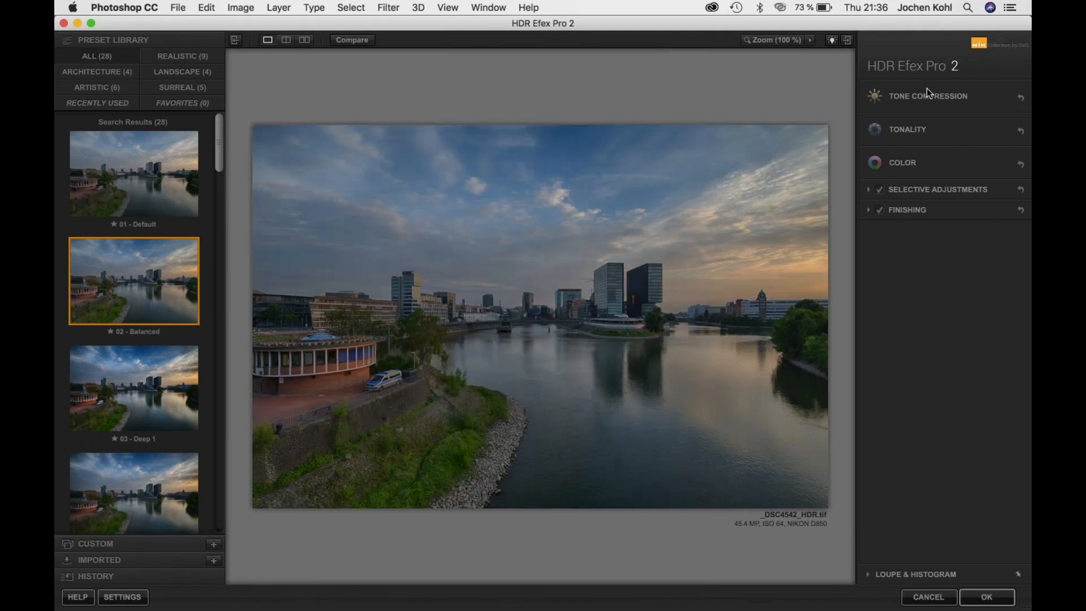
left_click(1000, 99)
left_click(869, 190)
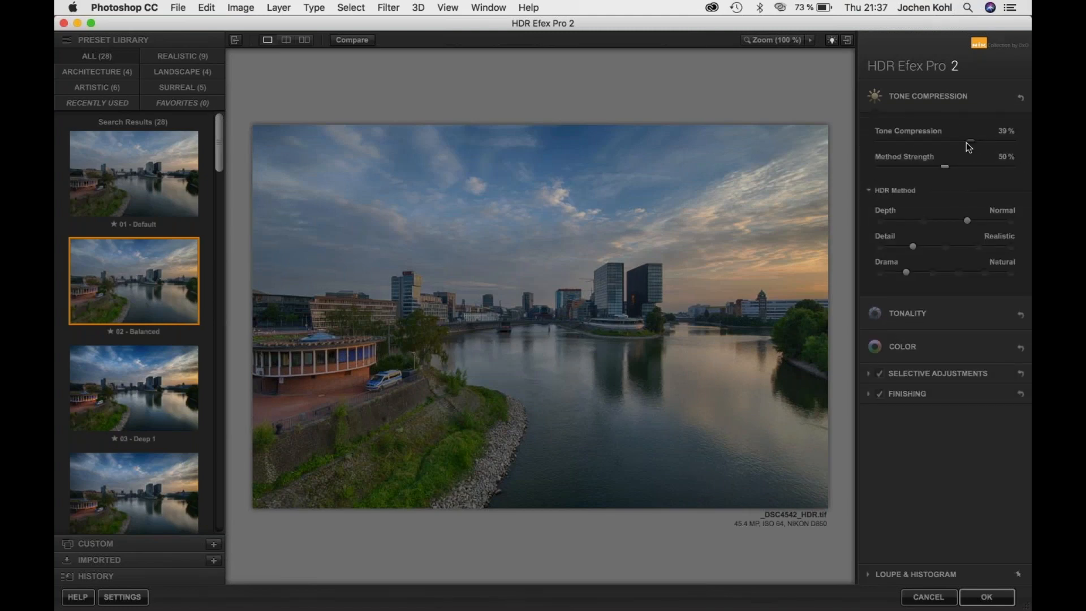
left_click_drag(971, 141, 917, 142)
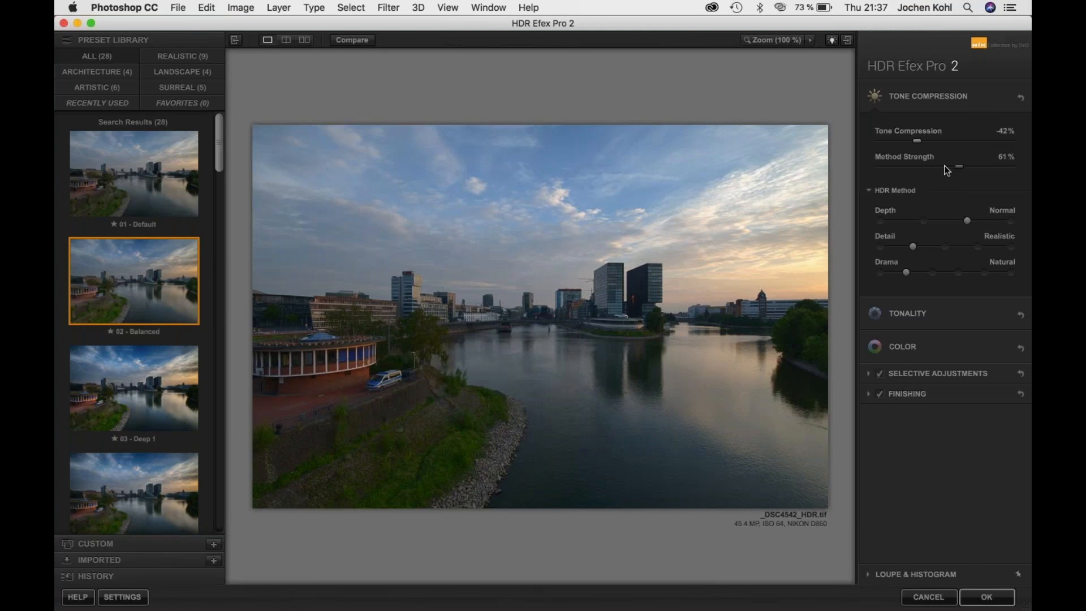
left_click(945, 166)
left_click(935, 165)
Set the HDR Method's Depth to Strong and its Detail to Accentuated.
left_click(925, 221)
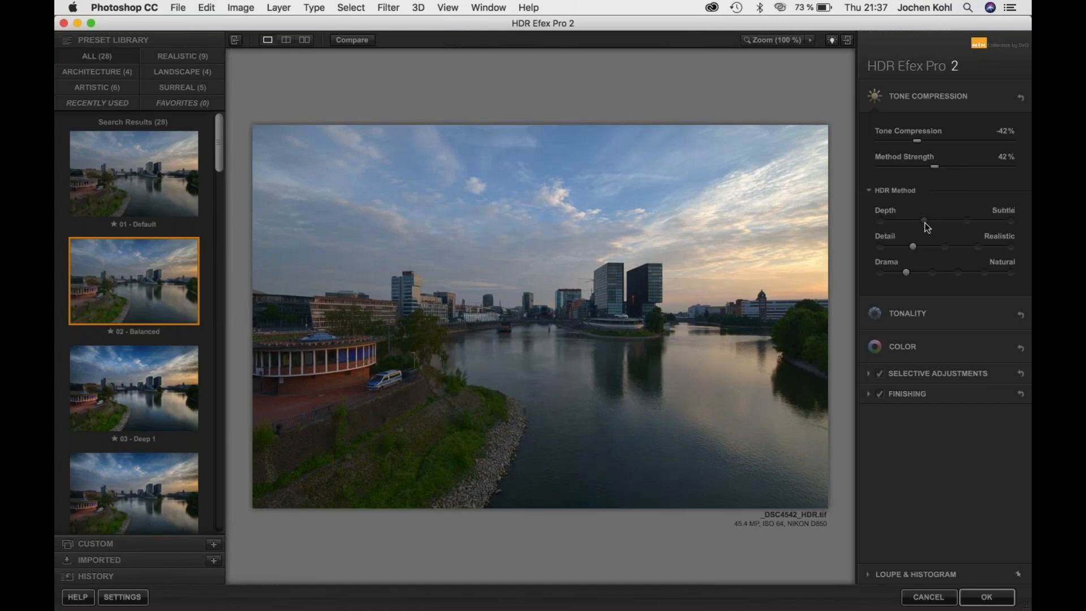
left_click(880, 221)
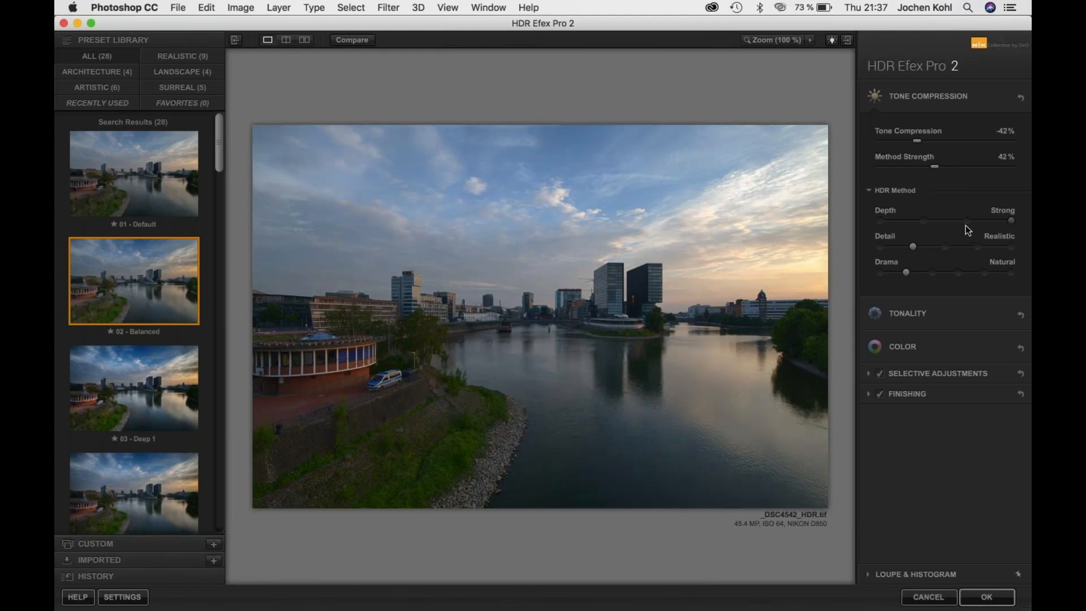
left_click(946, 247)
Set the Tonality values to 2% Exposure and -19% Contrast, and raise the Whites slightly.
left_click(1006, 314)
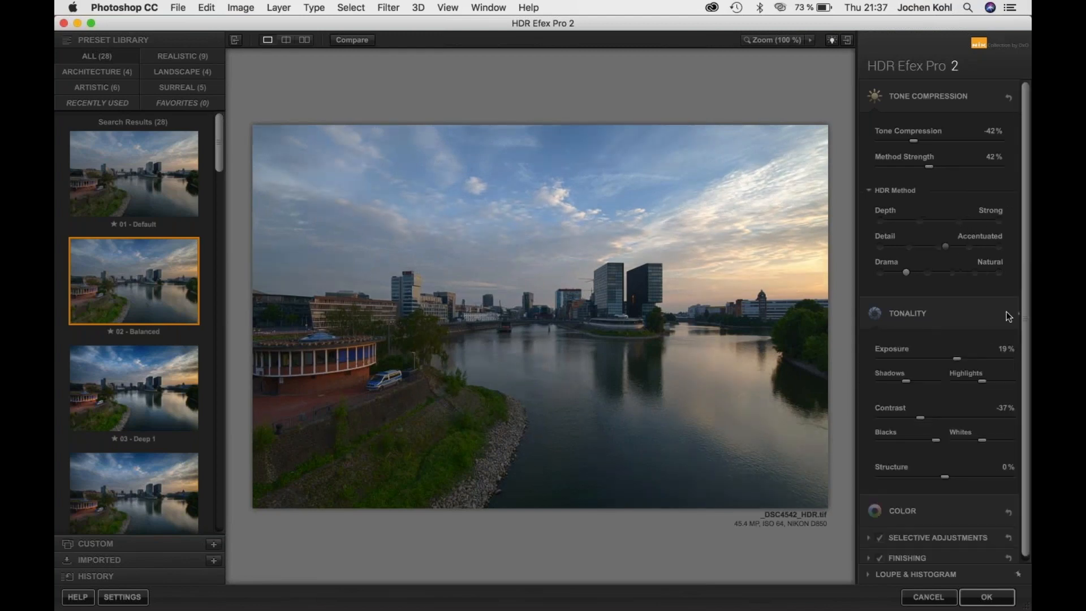
scroll(956, 321, "down", 1)
left_click_drag(951, 351, 939, 347)
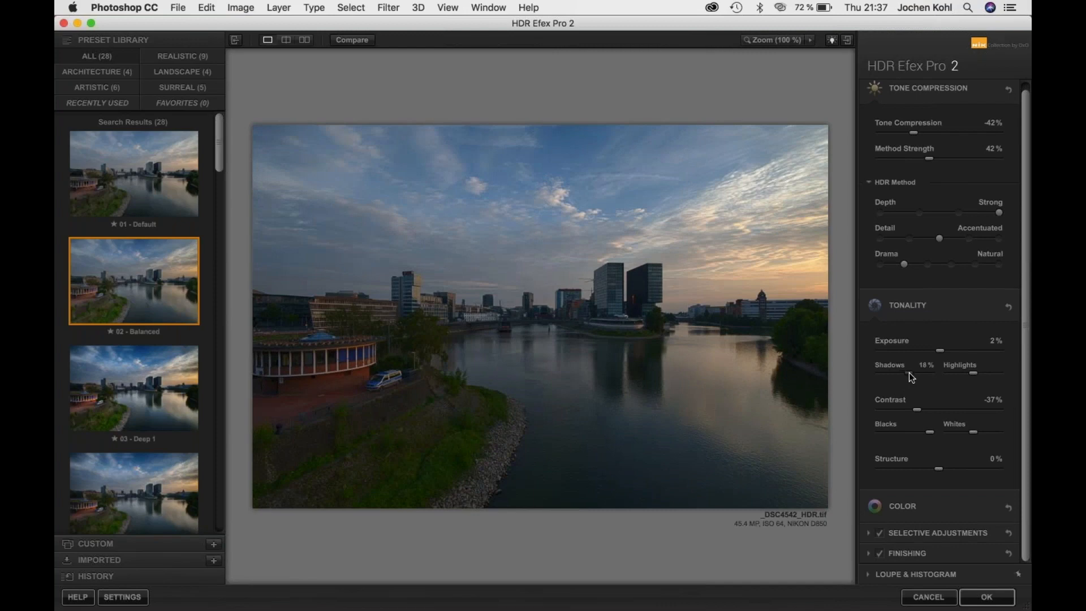
mouse_move(910, 377)
left_mouse_down()
mouse_move(892, 375)
mouse_move(937, 371)
mouse_move(908, 374)
left_mouse_up()
left_click_drag(917, 410, 981, 433)
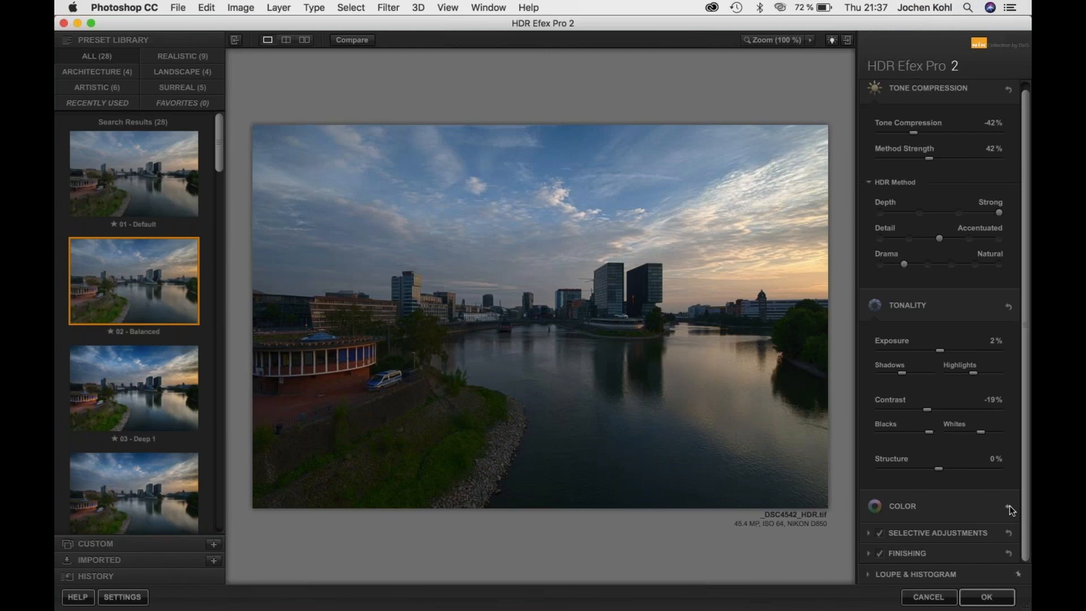
Set Graduated Neutral Density to 0.02 stops Upper Tonality, -0.26 stops Lower Tonality, 50% Blend and 17% Vertical Shift, and apply the HDR result.
left_click(879, 533)
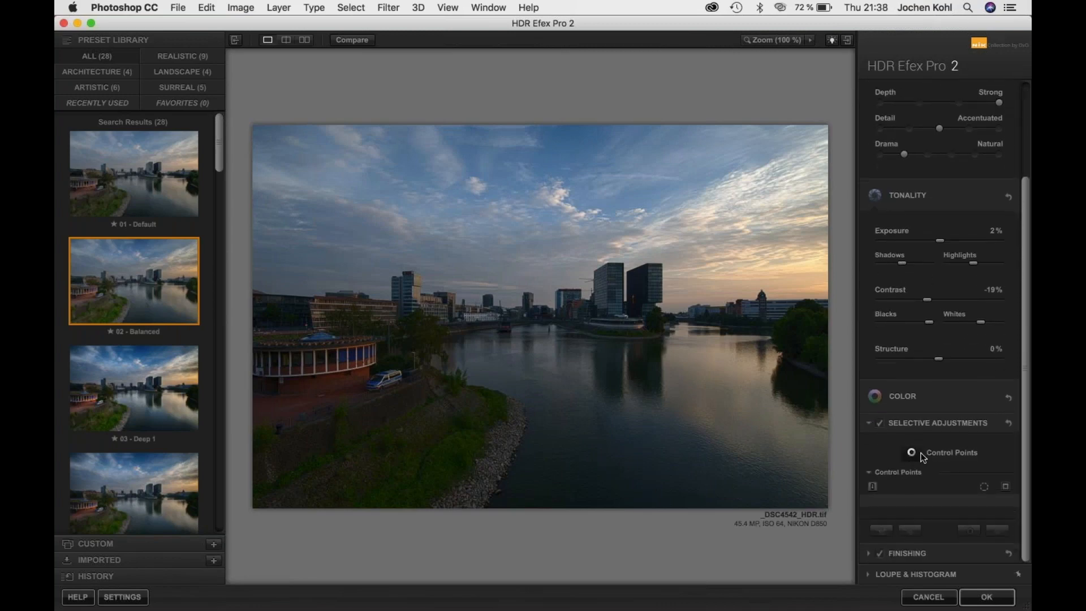
left_click(921, 455)
left_click(868, 552)
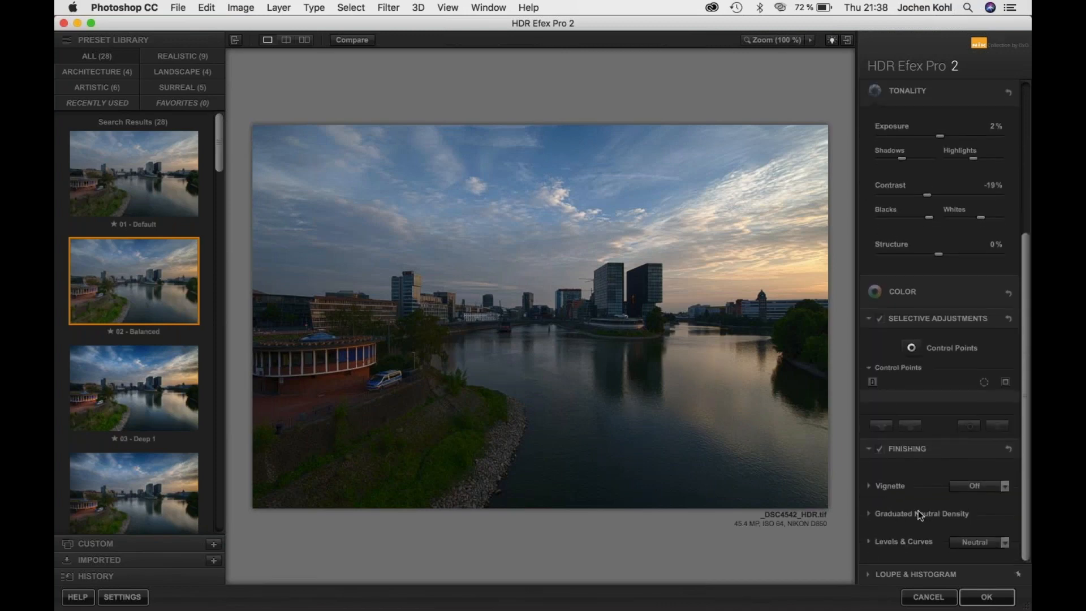
left_click(868, 510)
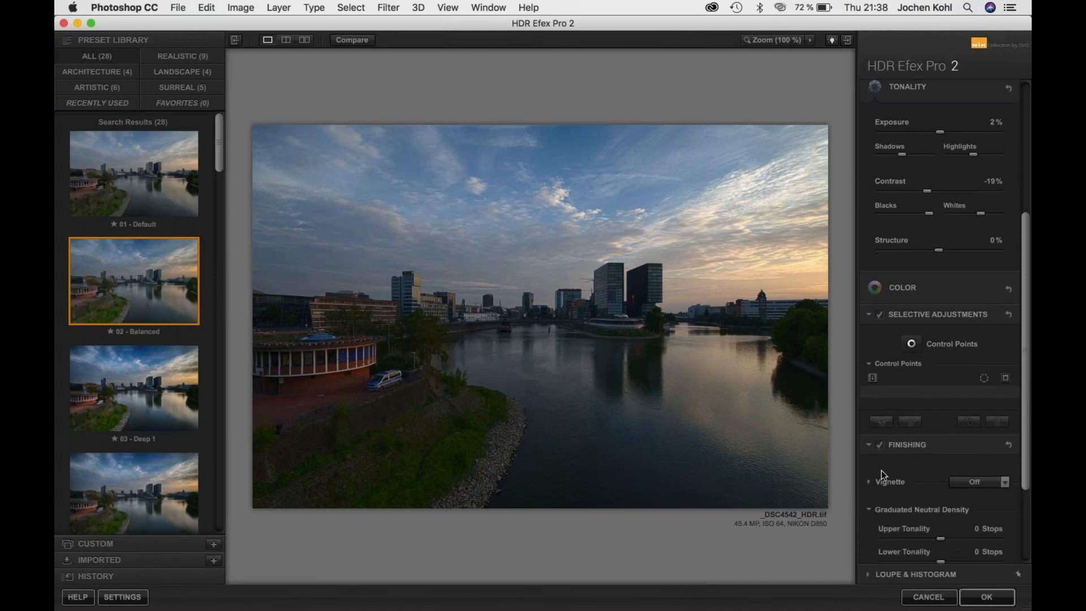
scroll(933, 394, "down", 3)
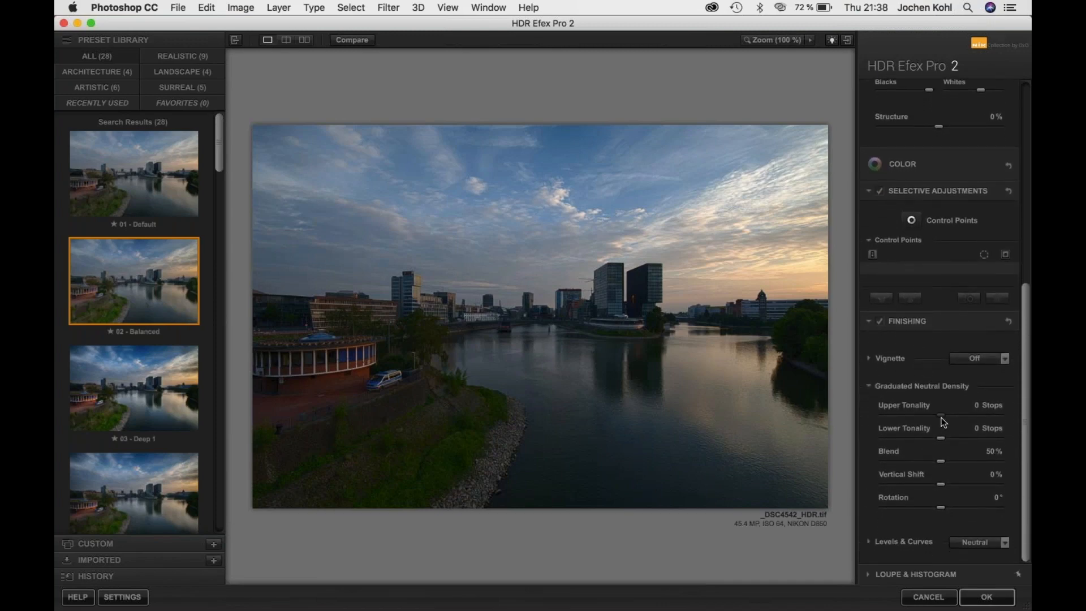
left_click_drag(940, 417, 935, 439)
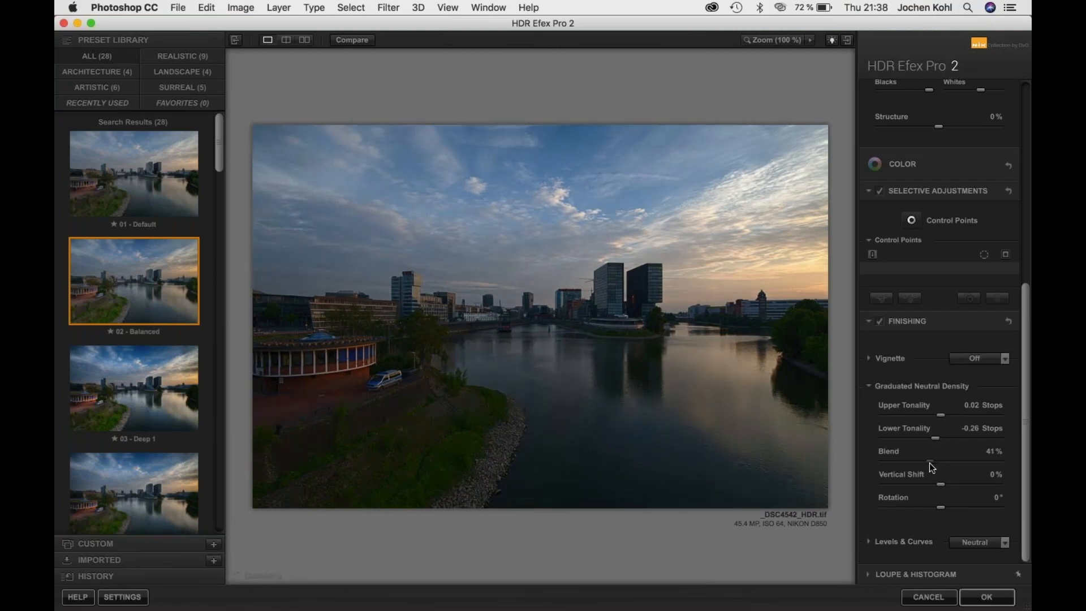
left_click_drag(929, 463, 923, 461)
left_click(940, 463)
left_click(885, 483)
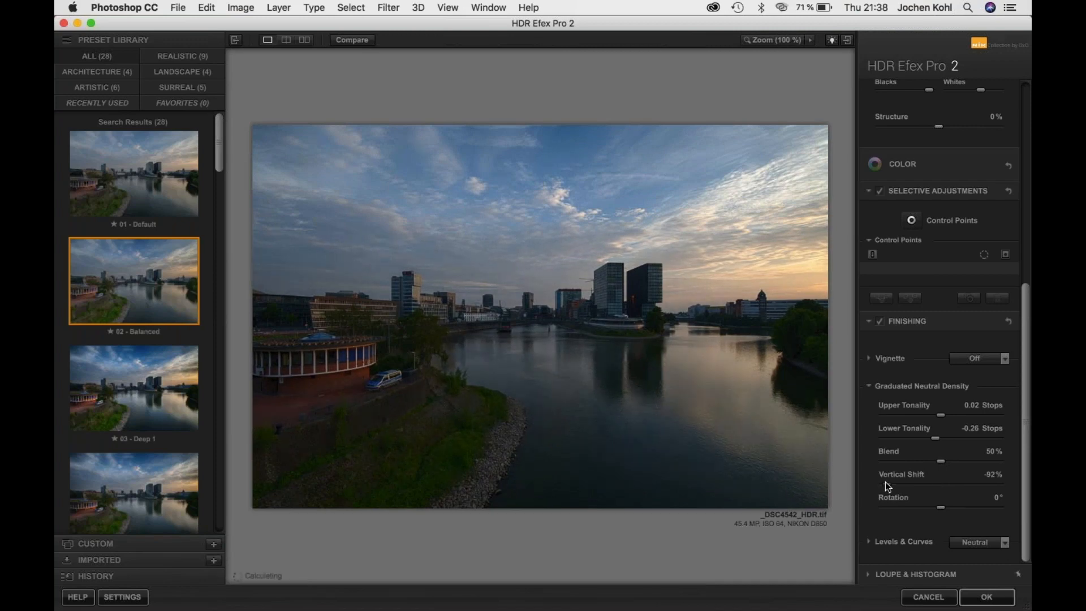
left_click_drag(885, 481, 949, 478)
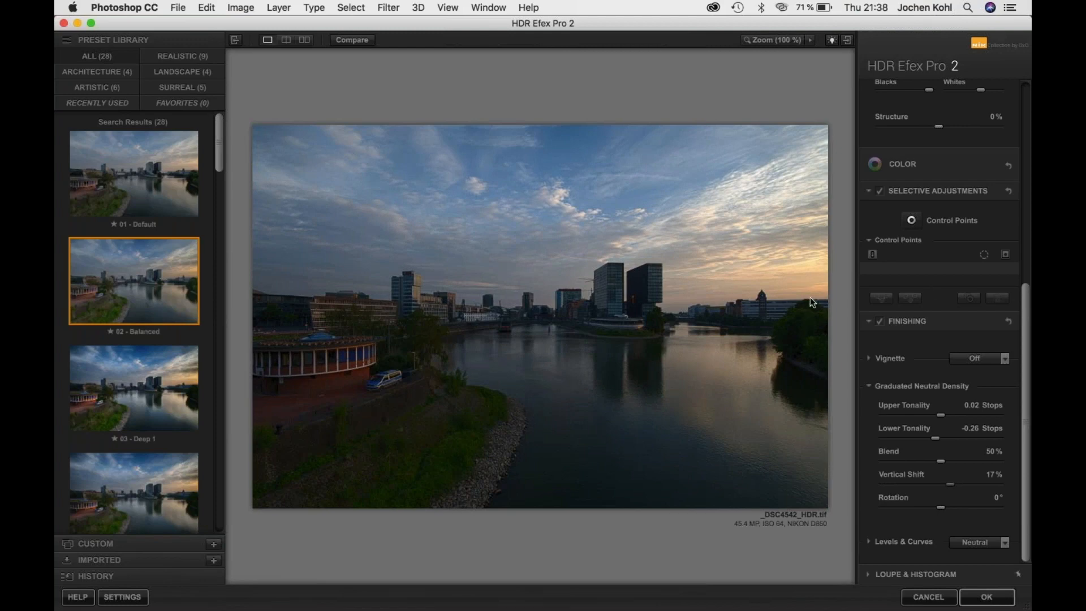
left_click(990, 600)
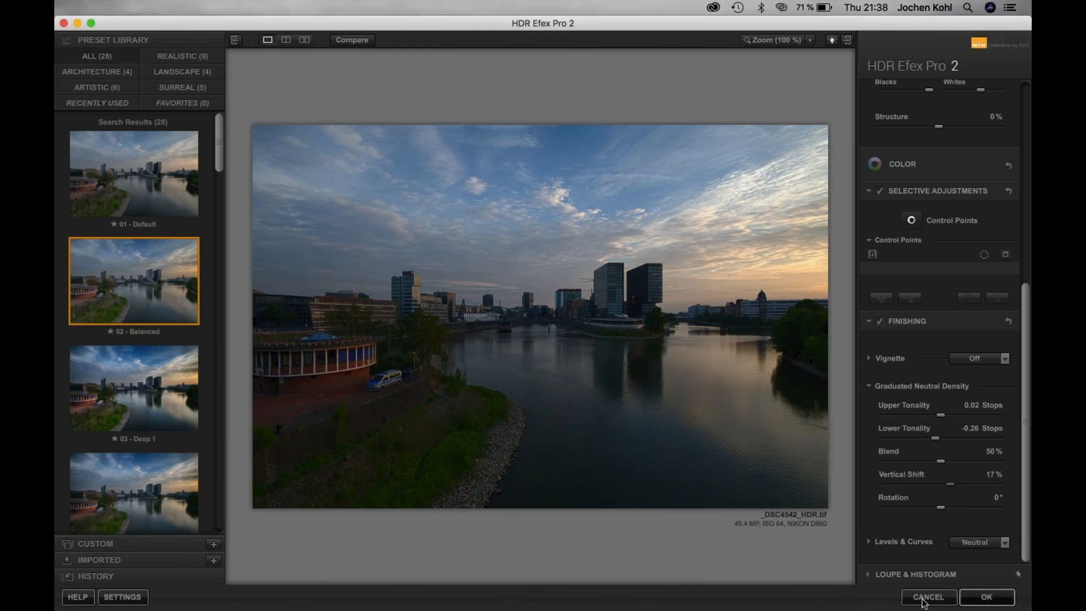
left_click(986, 598)
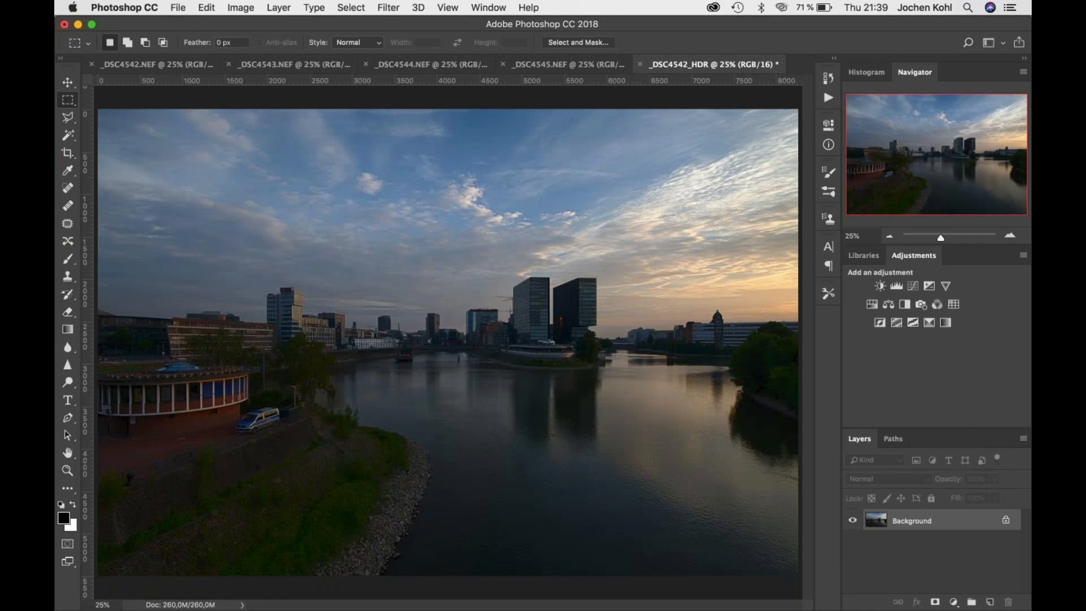
Switch to Lightroom and look up the HDR Efex Pro 2 export preset for the four selected exposures.
mouse_move(493, 609)
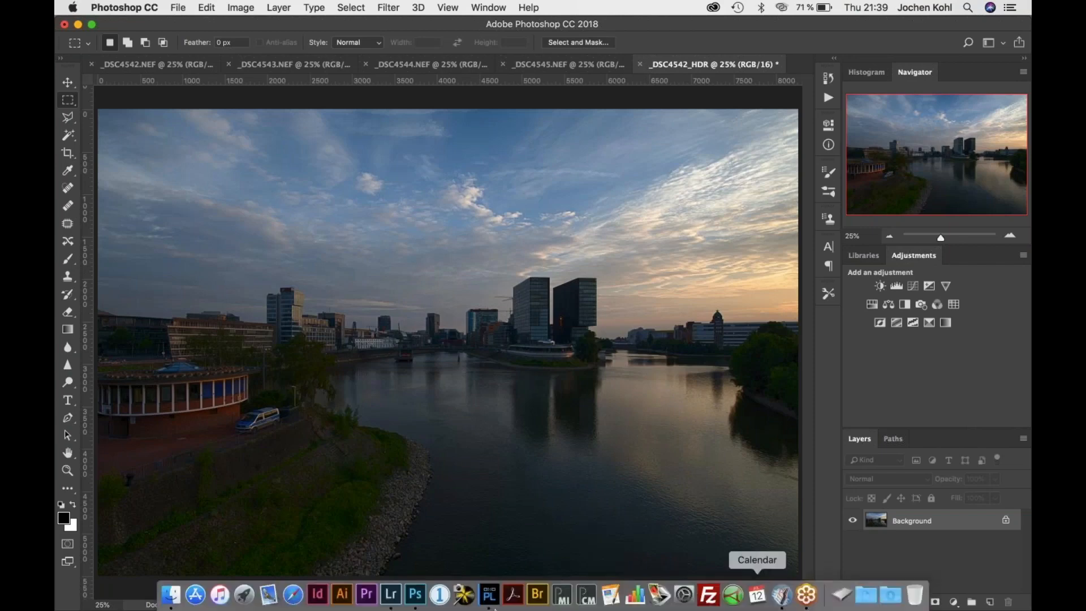
left_click(392, 595)
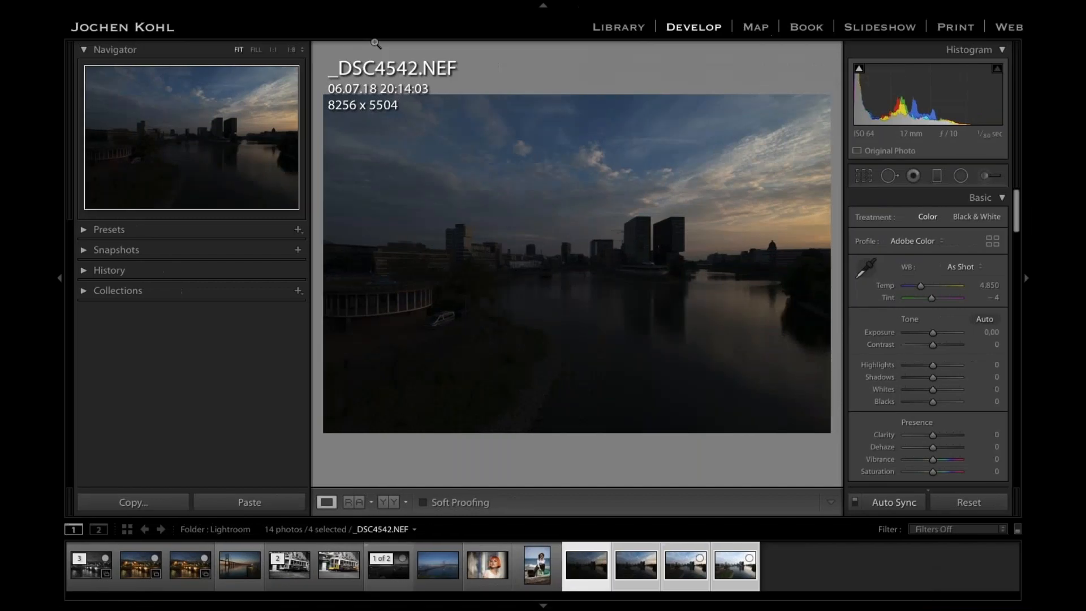
mouse_move(209, 13)
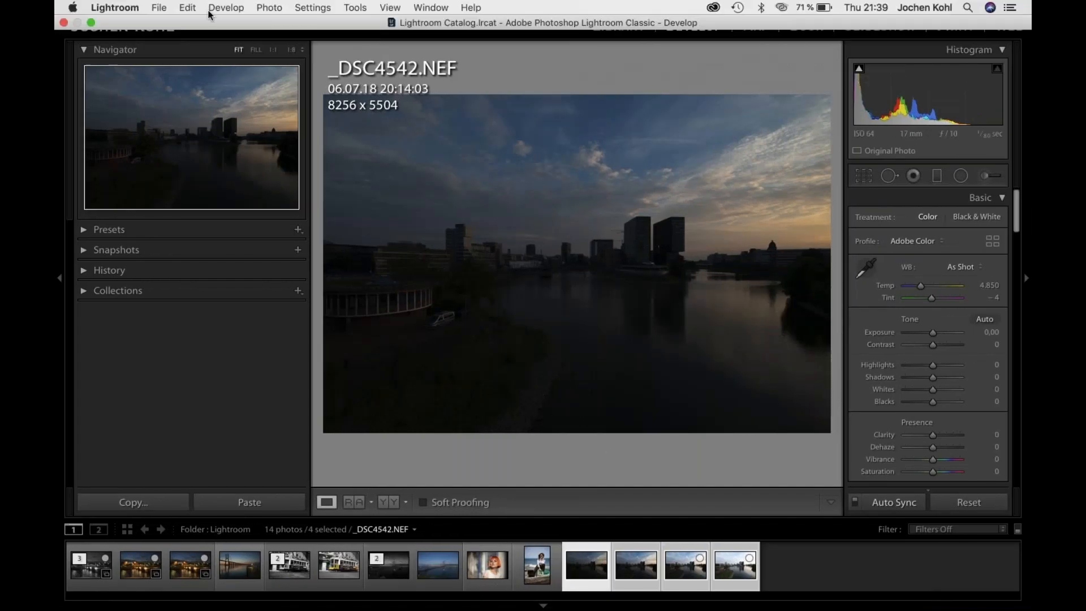
left_click(158, 9)
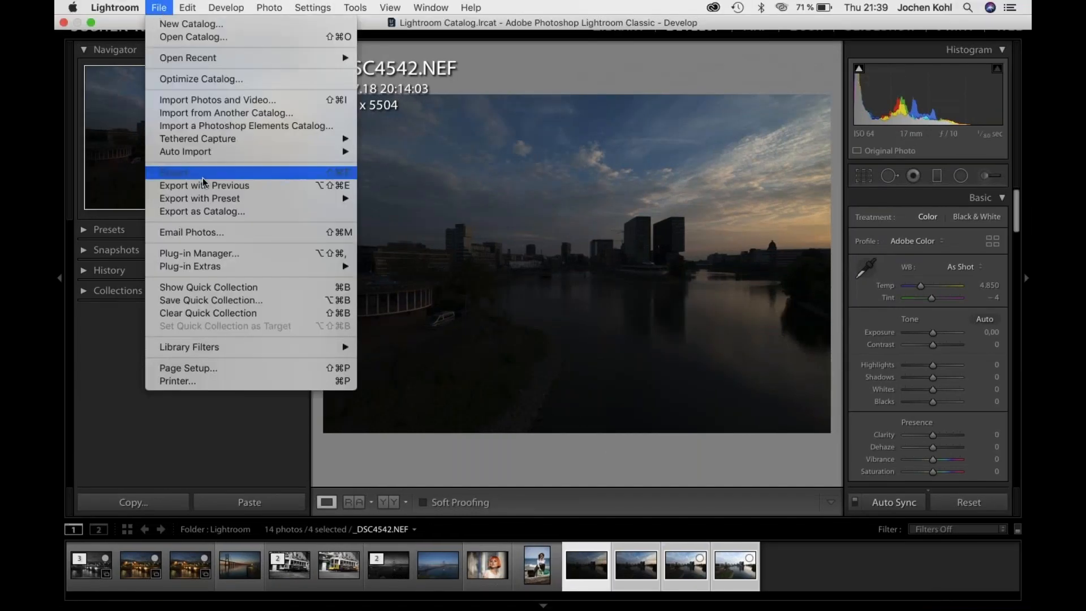
mouse_move(217, 202)
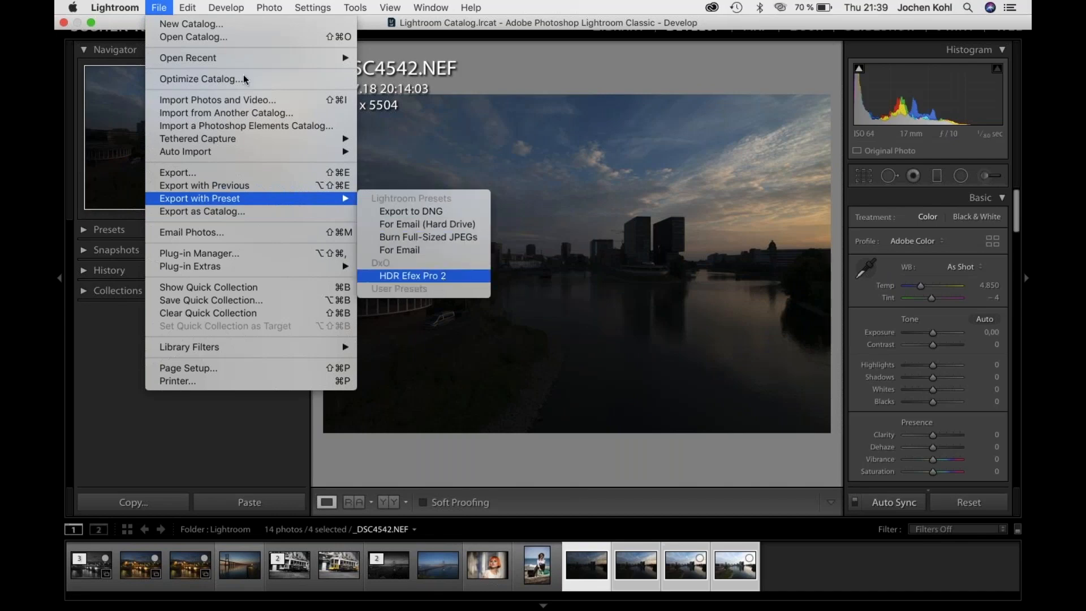
Quit Lightroom and skip the catalog backup this time.
mouse_move(115, 7)
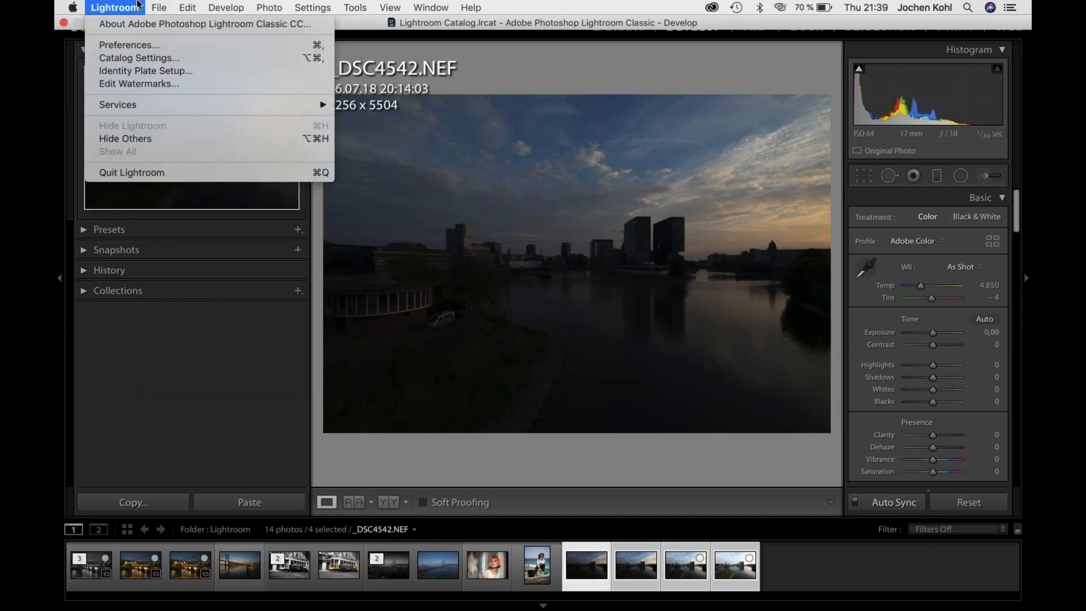
left_click(131, 173)
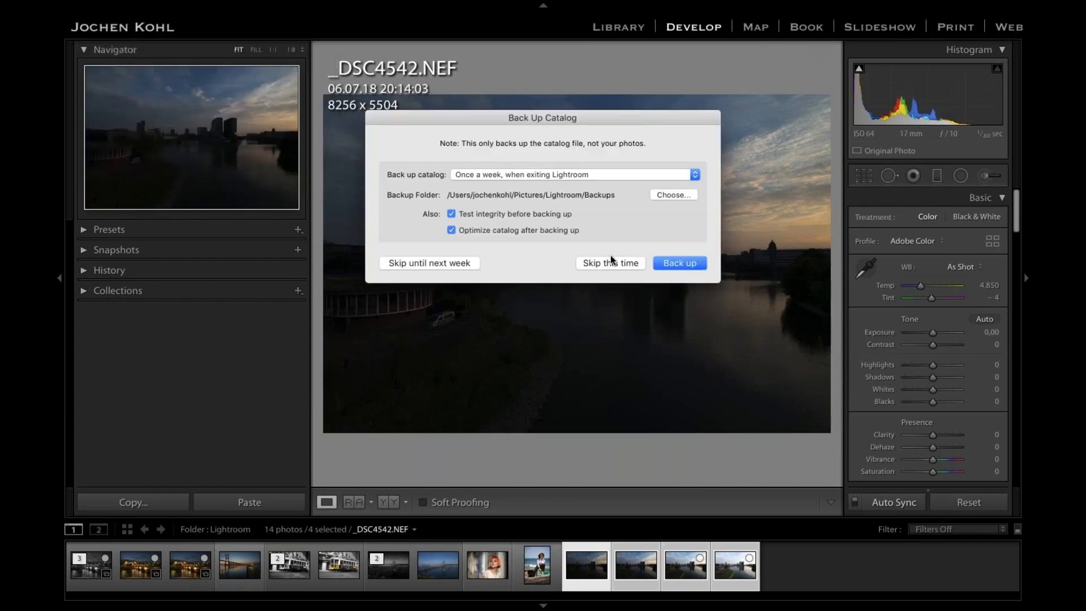
left_click(614, 264)
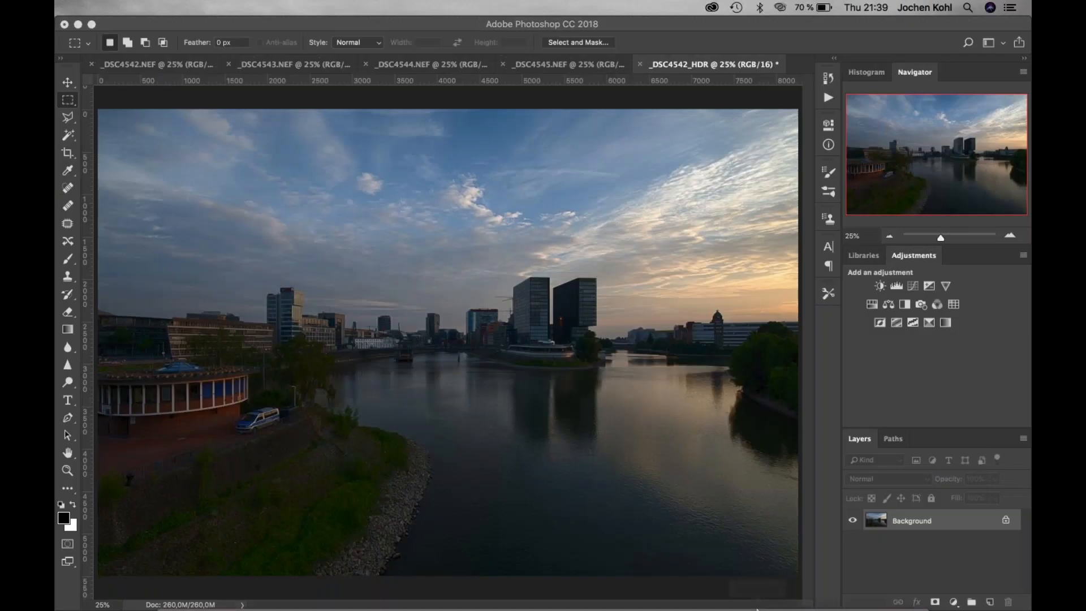
Switch to DxO PhotoLab, review the Nik plug-ins offered as export applications for the four exposures, and cancel the export.
mouse_move(758, 595)
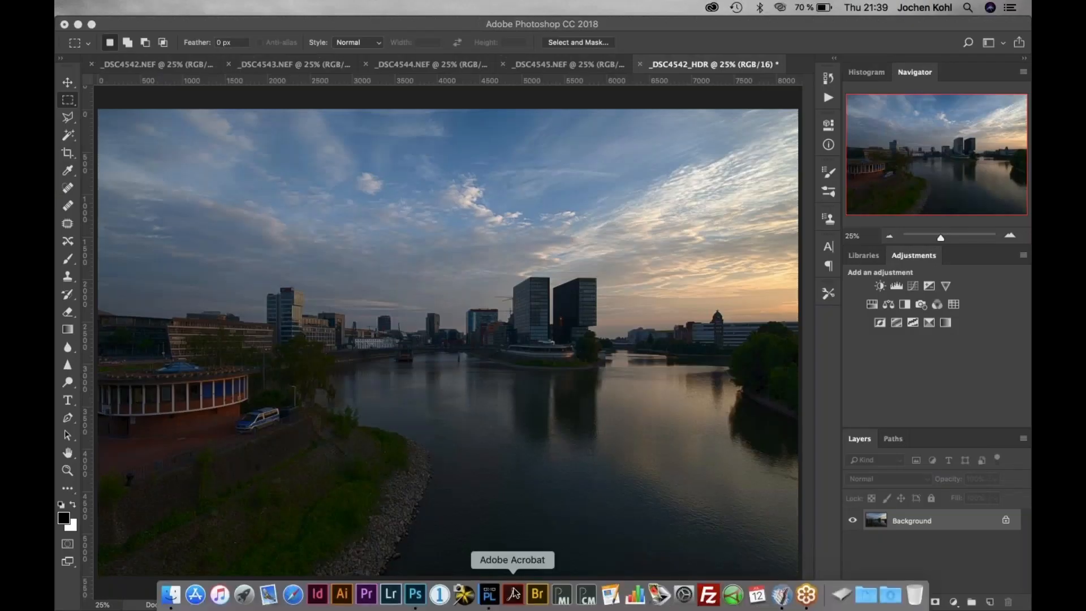
left_click(490, 594)
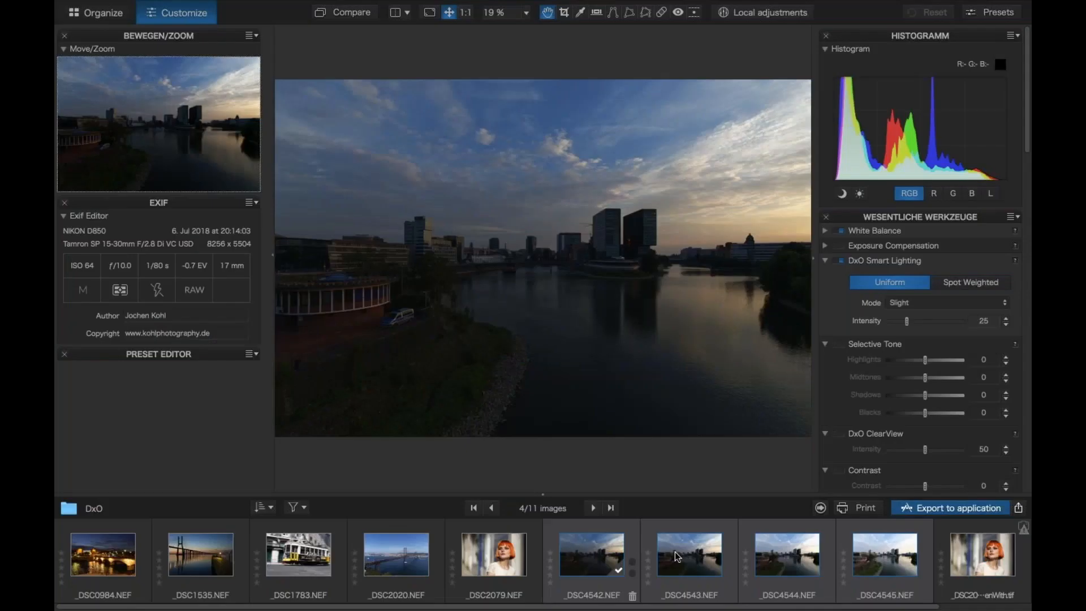
left_click(971, 510)
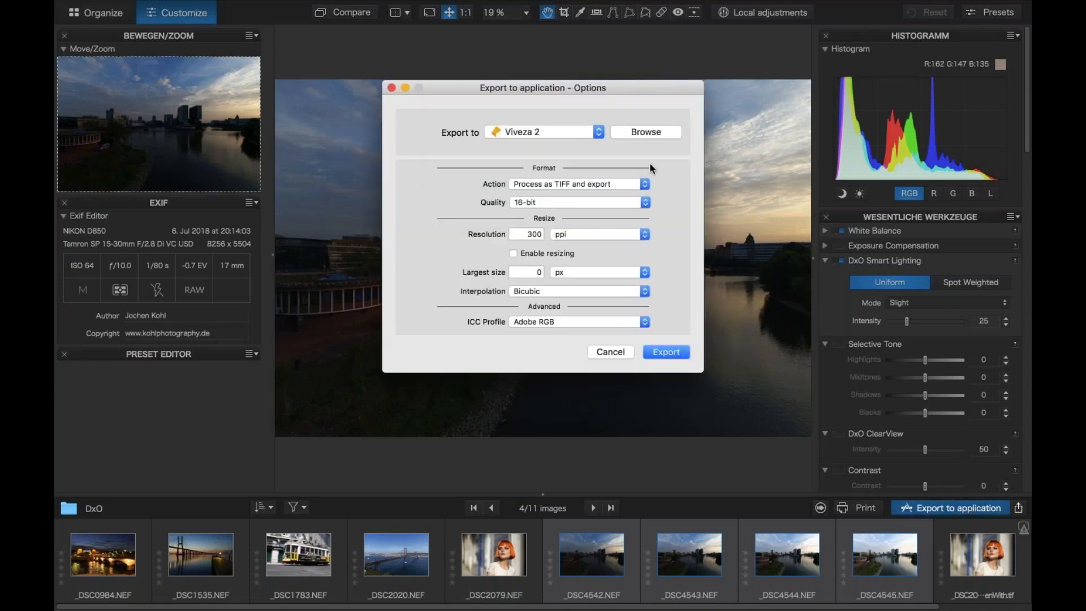
left_click(597, 132)
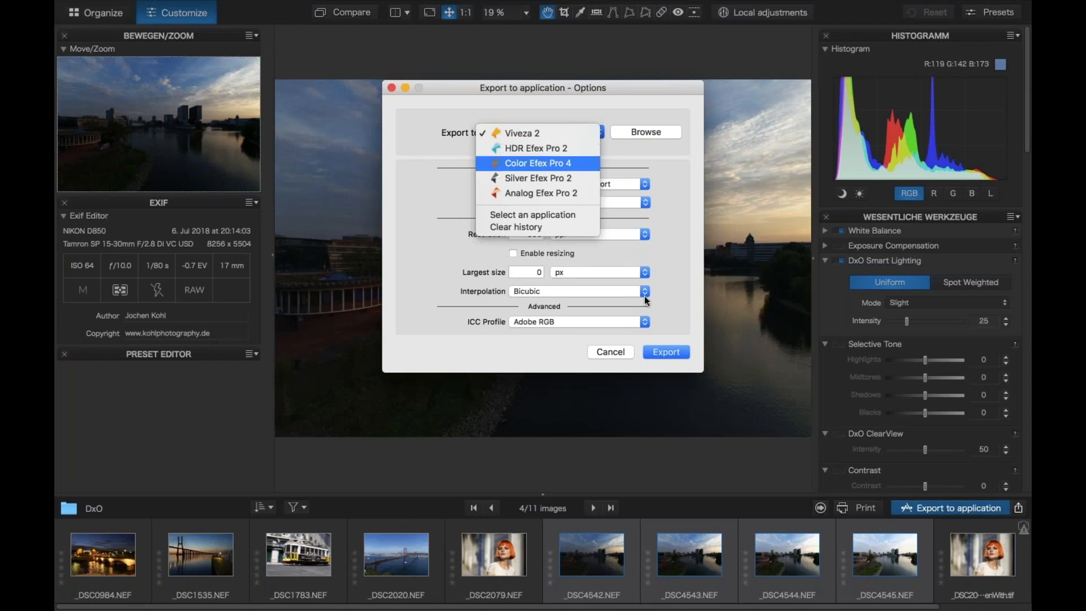
left_click(611, 354)
left_click(611, 352)
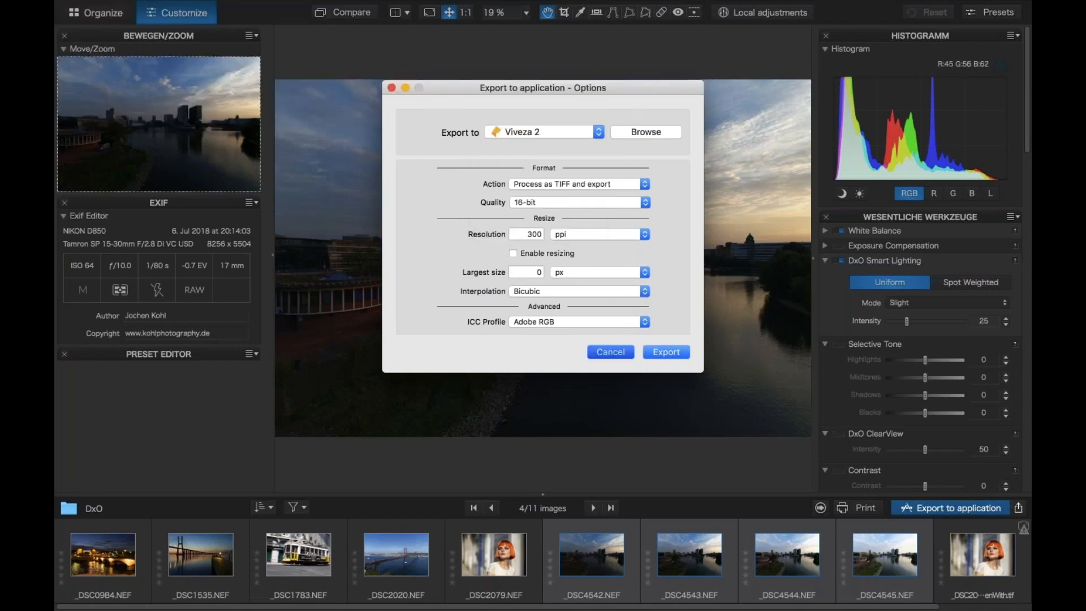
Switch to Photoshop, open the merged HDR image in Sharpener Pro 3: (2) Output Sharpener, and enlarge its window.
mouse_move(787, 609)
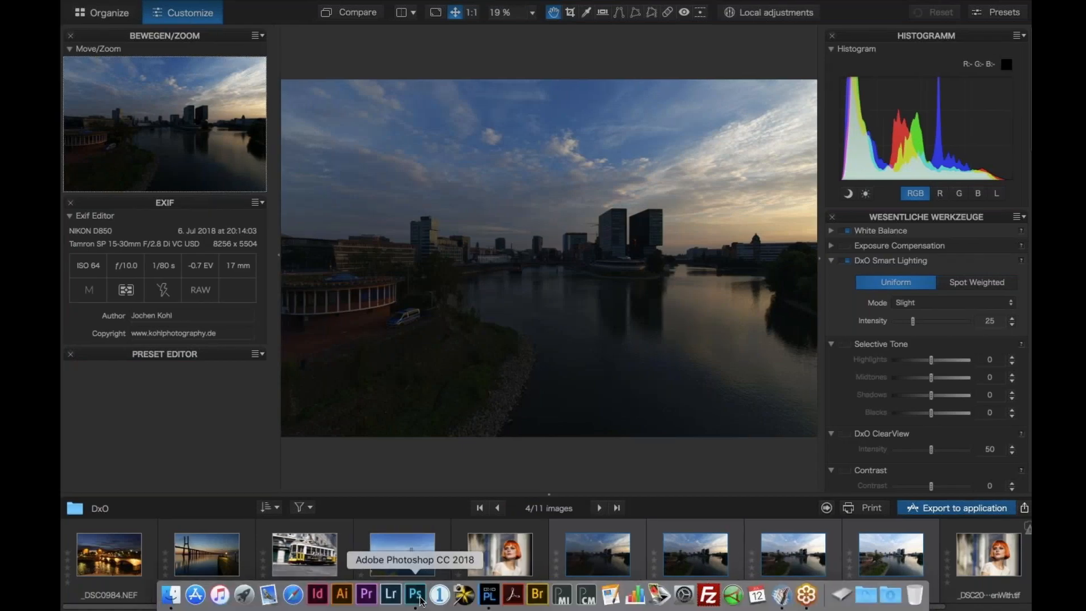
left_click(417, 594)
left_click(396, 8)
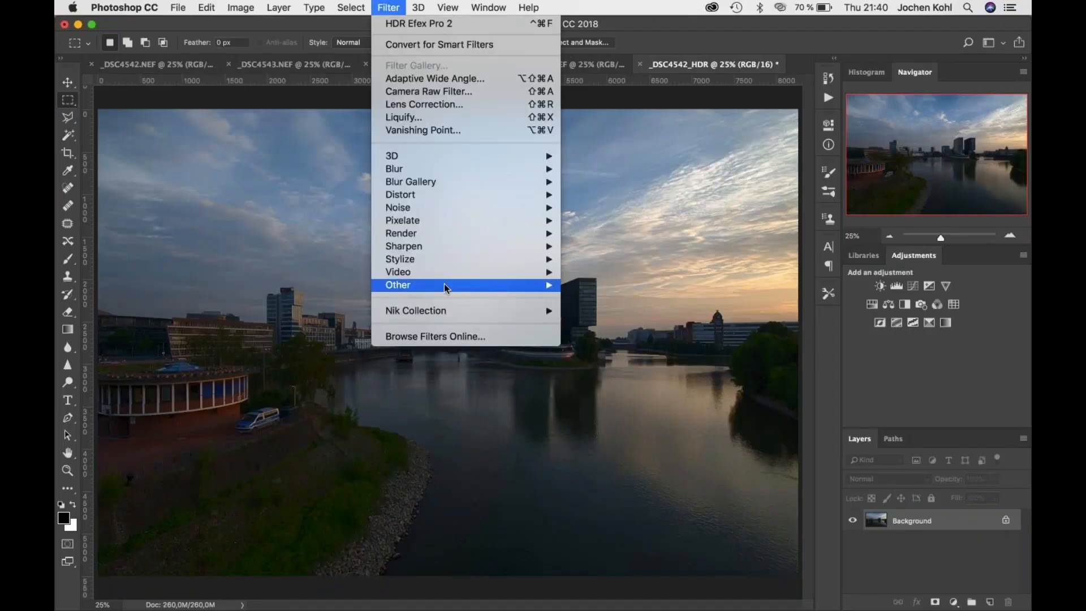
mouse_move(445, 311)
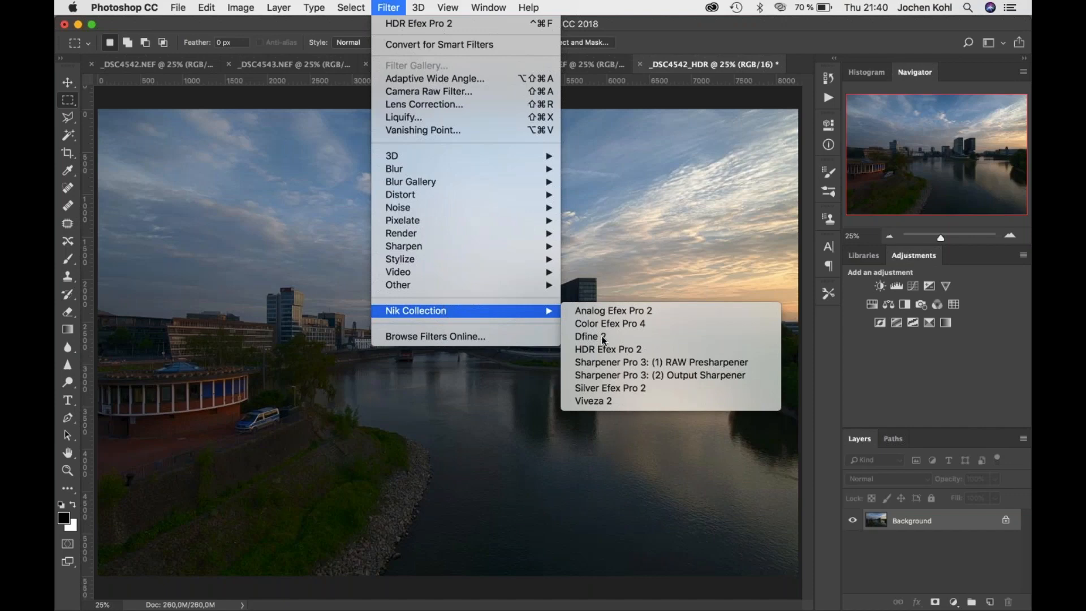
left_click(663, 376)
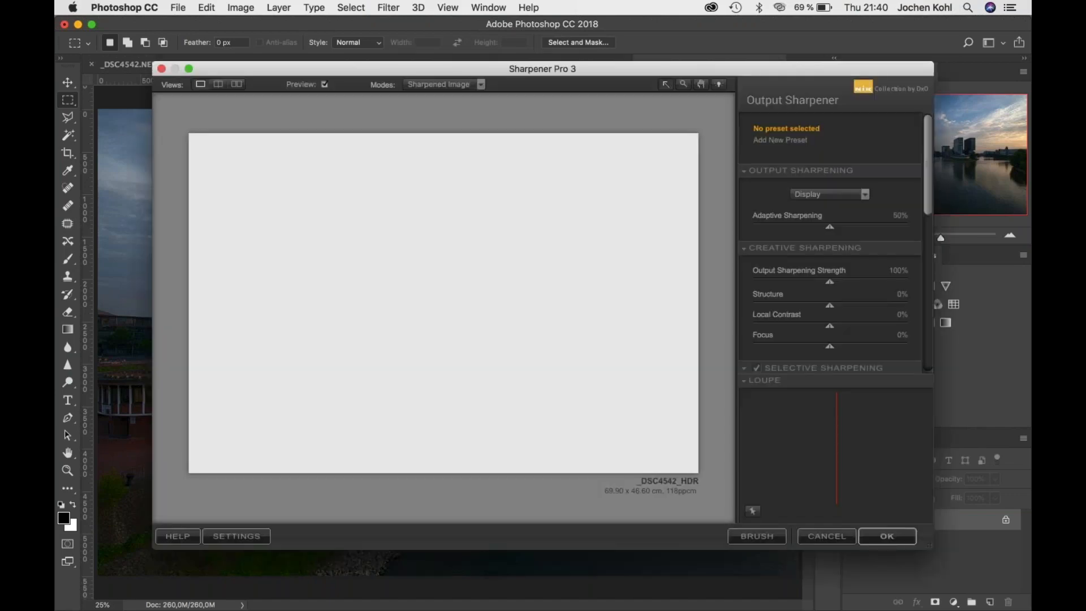
left_click(189, 68)
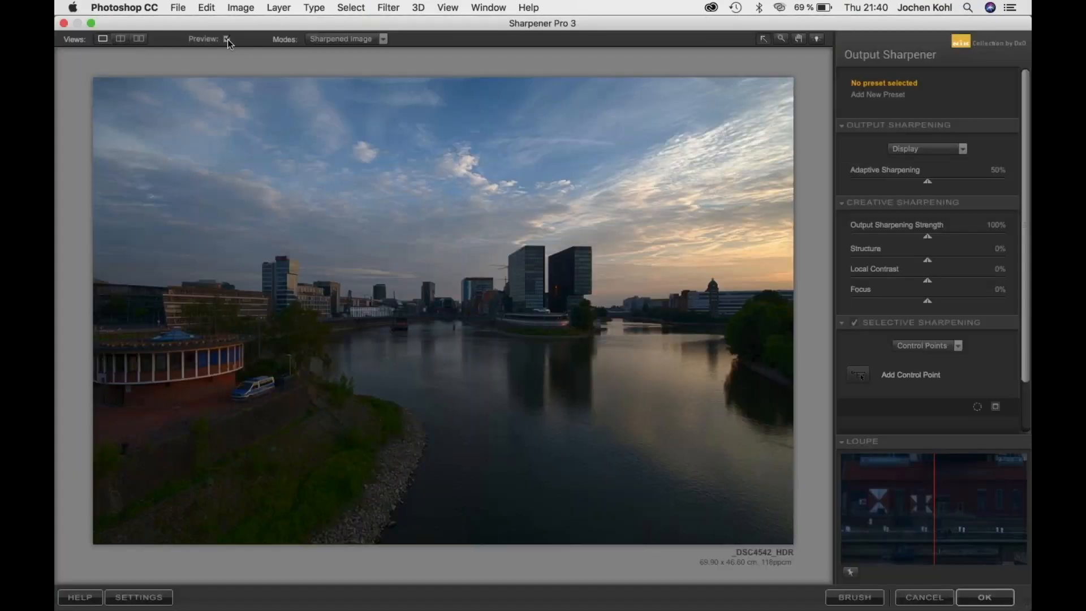
Review the available preview modes and the Sharpener Pro 3 filter settings, then close the settings.
left_click(335, 39)
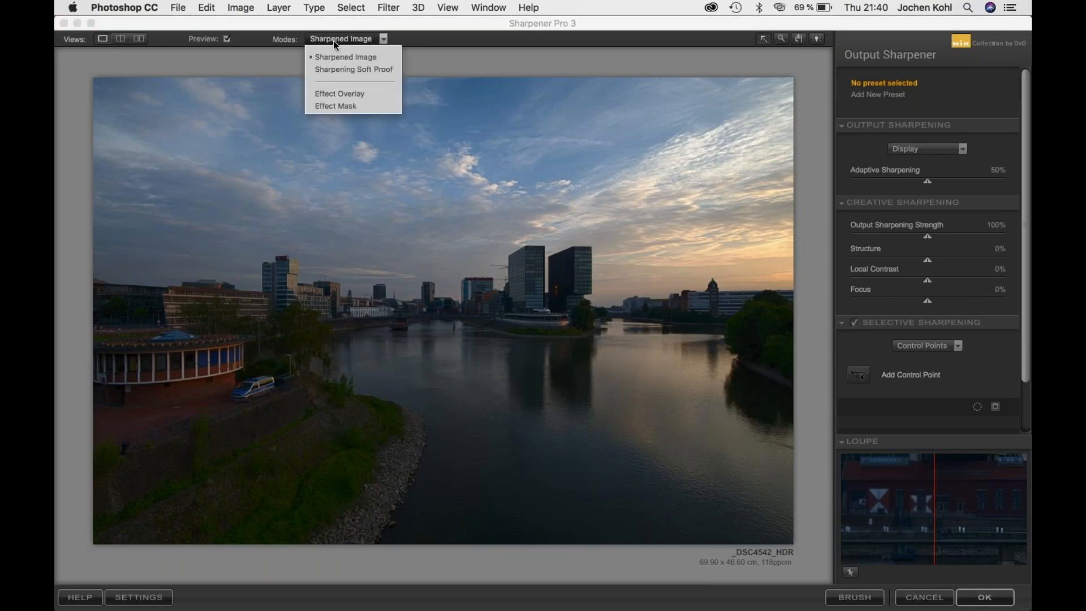
left_click(336, 46)
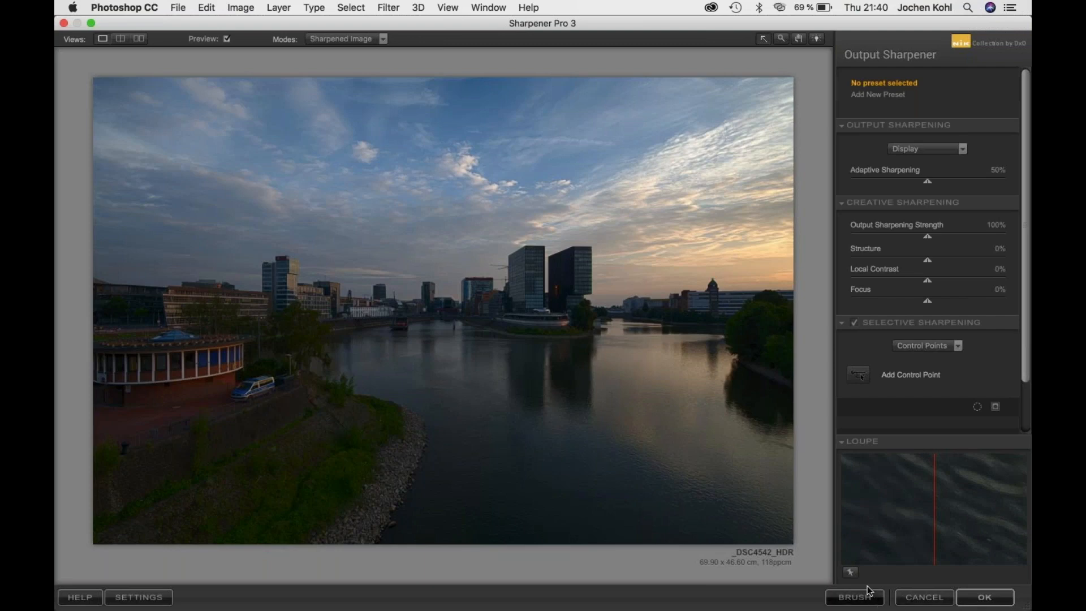
left_click(154, 596)
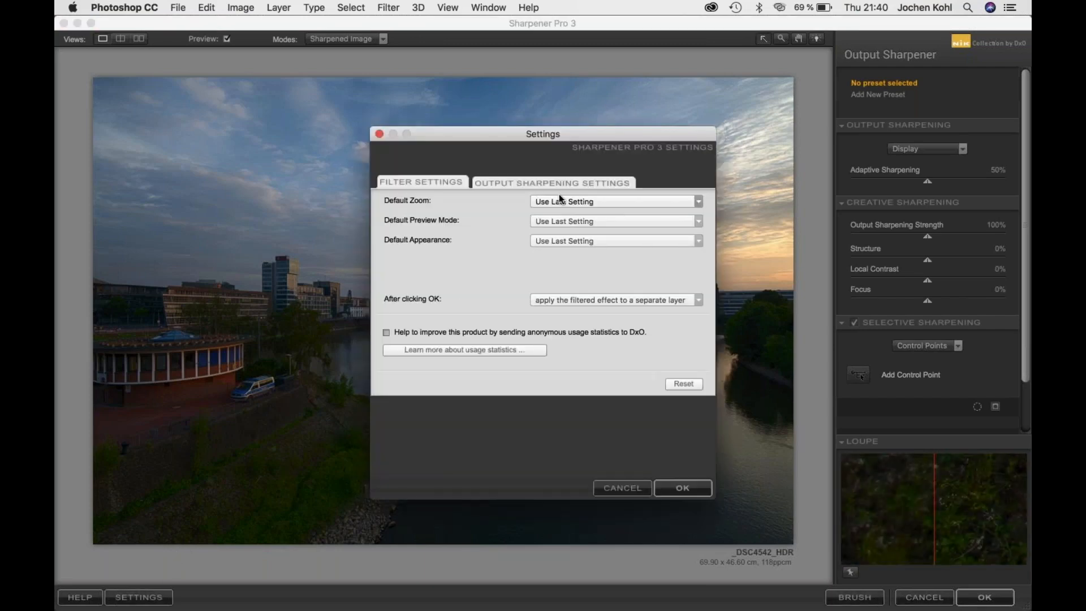
left_click(683, 488)
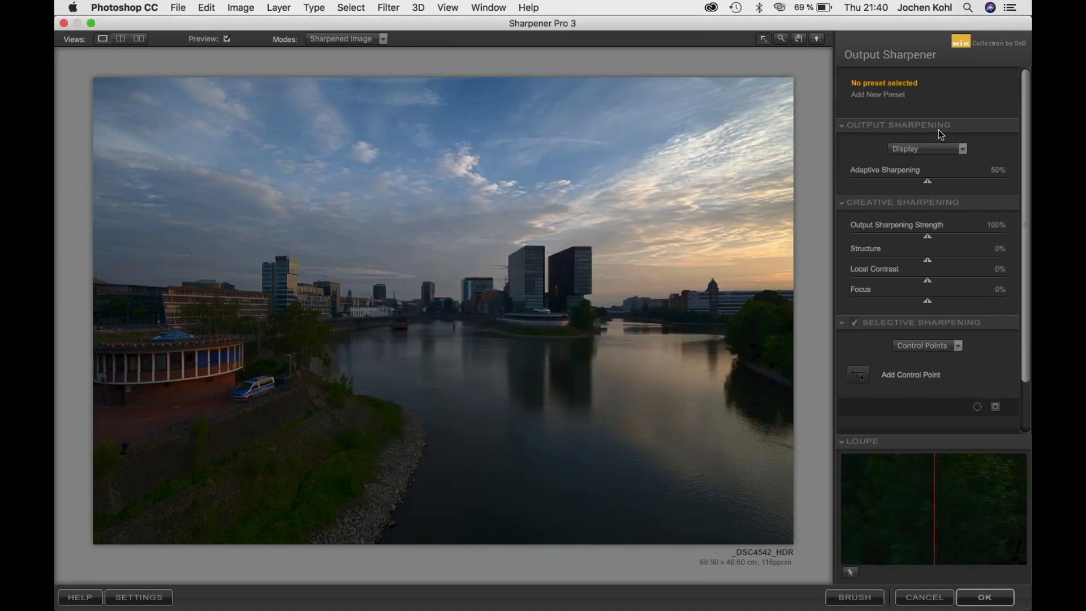
Try the Inkjet and Continuous Tone output sharpening types, then return the output type to Display.
left_click(961, 148)
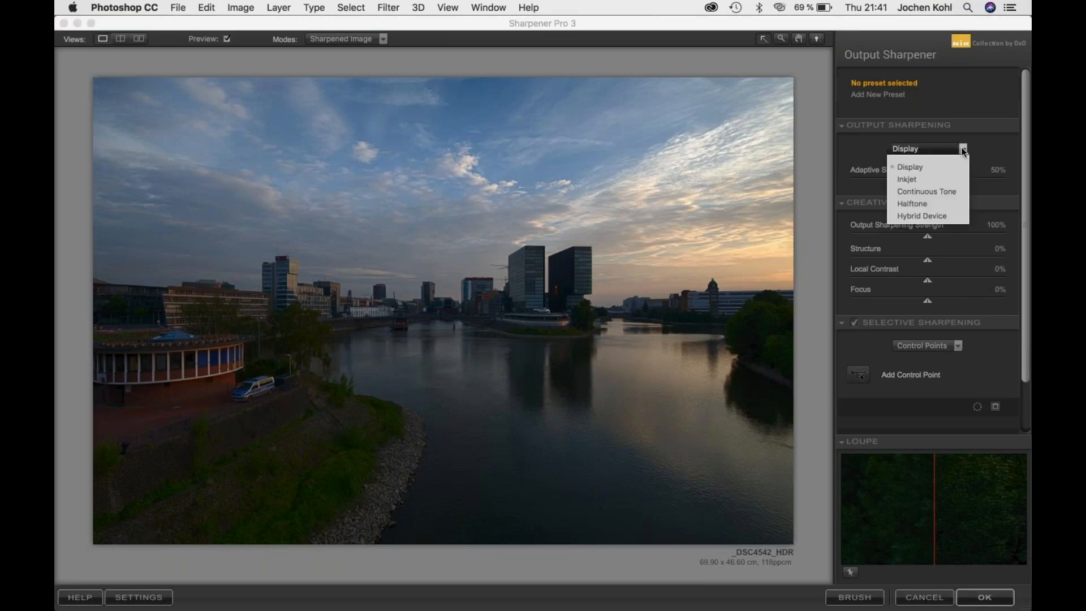
left_click(919, 179)
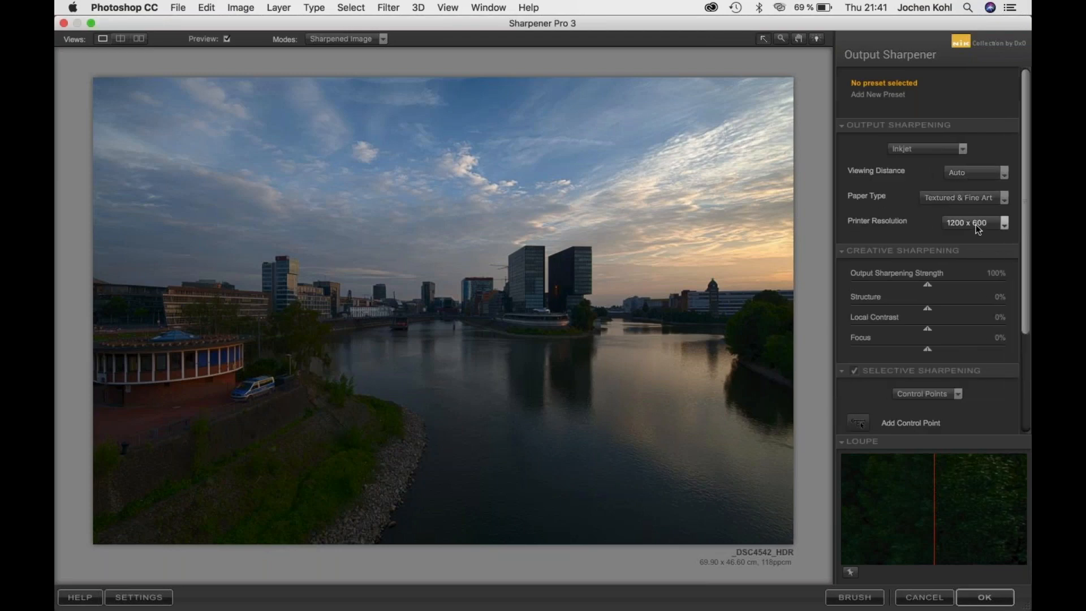
left_click(942, 149)
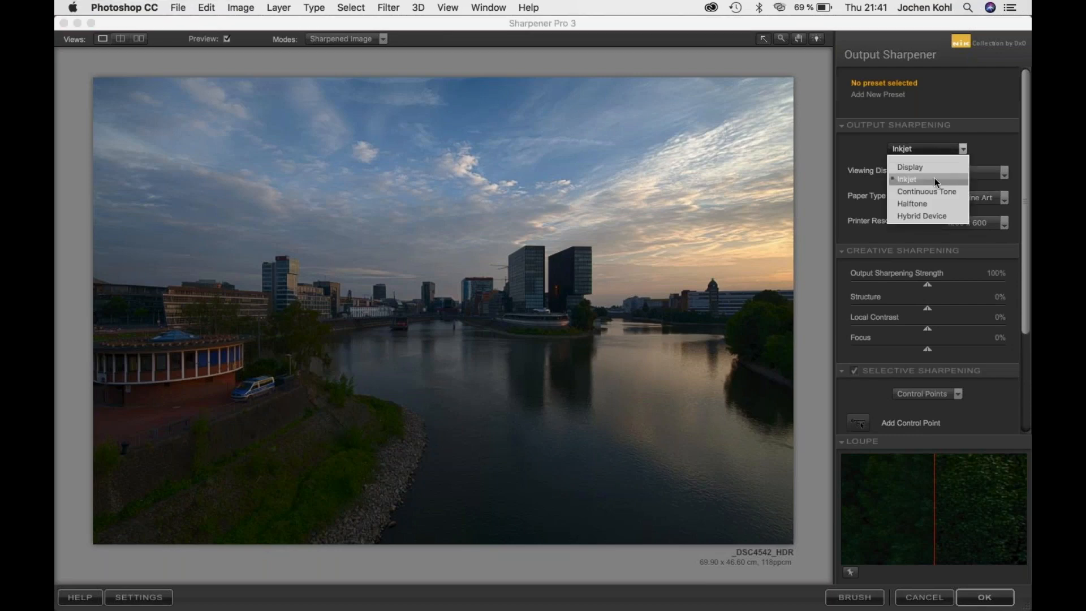
left_click(934, 193)
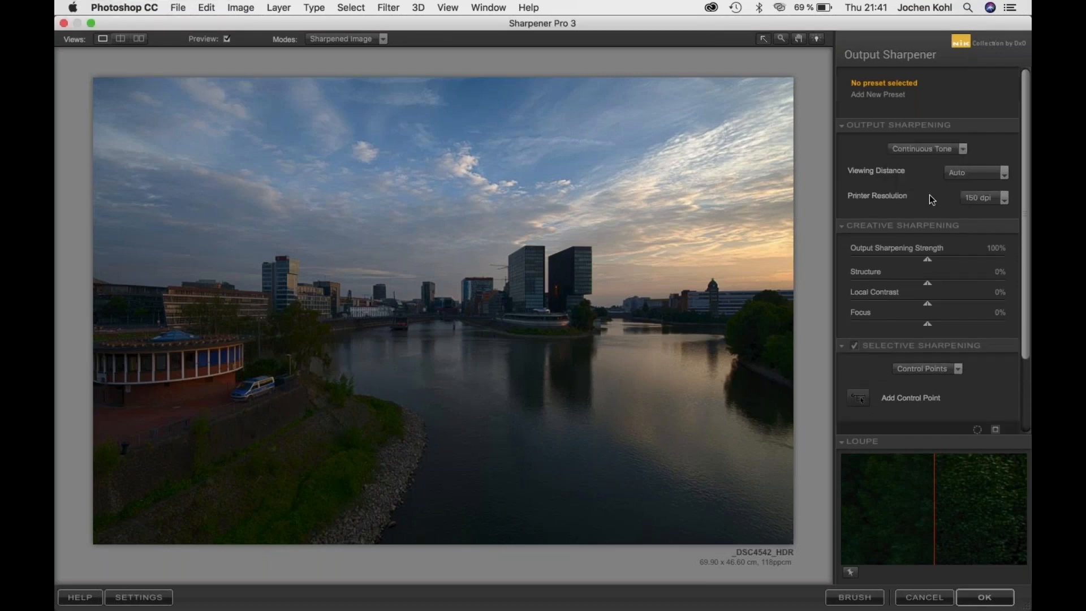
left_click(920, 151)
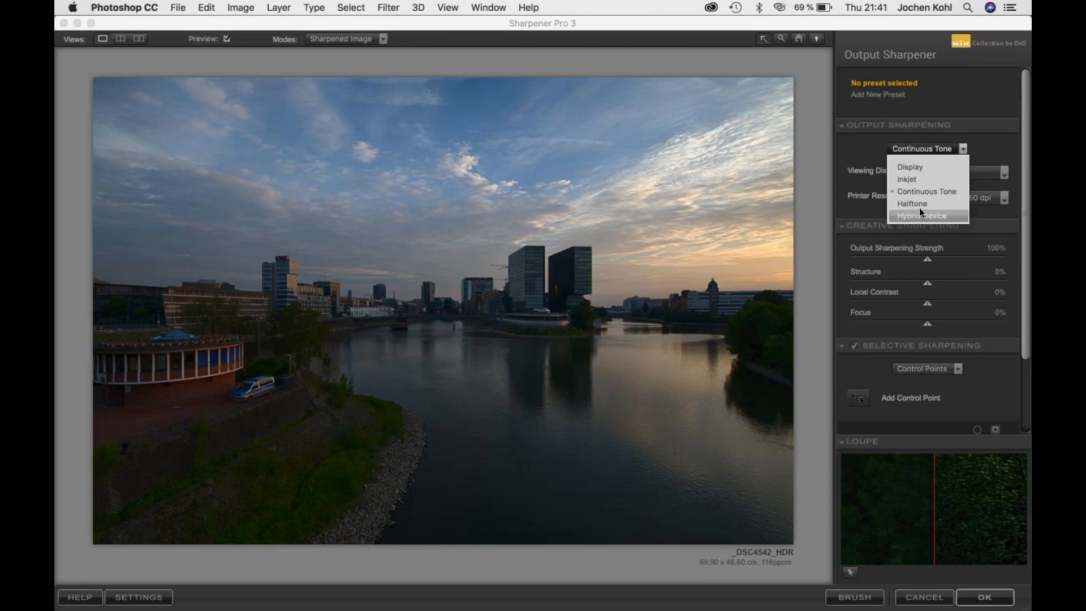
left_click(903, 171)
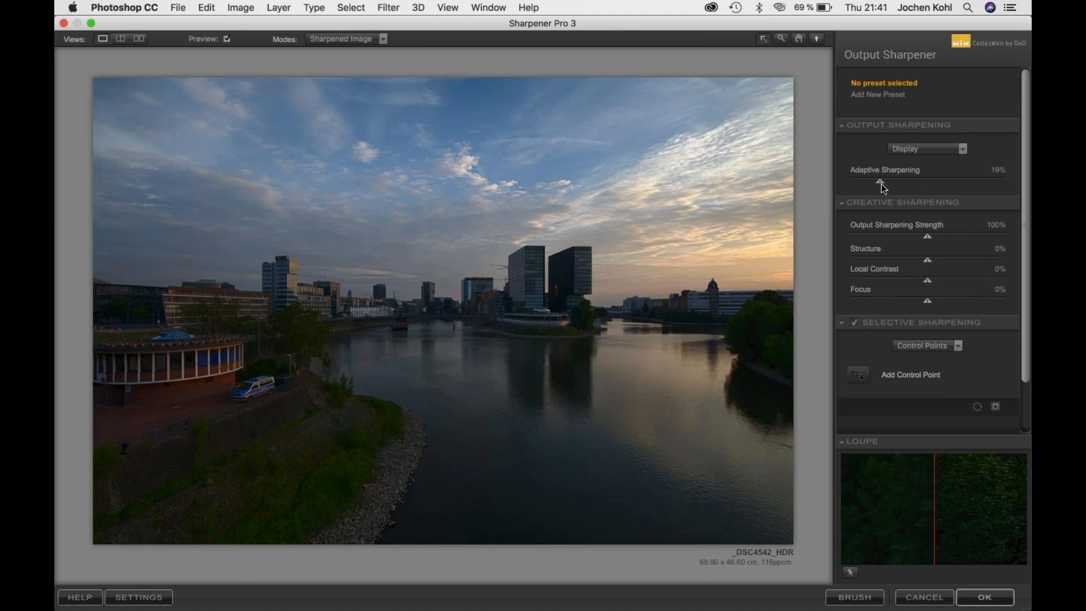
Set Adaptive Sharpening to 67%, Output Sharpening Strength to 108%, Structure to 13% and Local Contrast to 38%, and compare the effect in the loupe.
left_click_drag(881, 184, 954, 185)
left_click_drag(956, 240, 955, 289)
left_click_drag(898, 501, 973, 516)
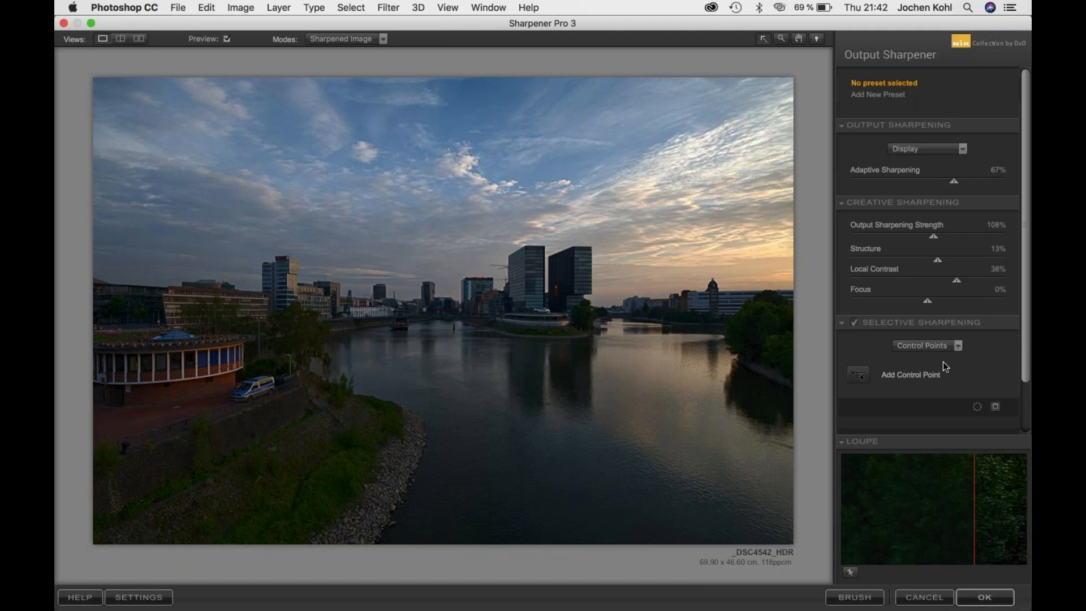
Add a control point on the bright sunset clouds, check its selection mask, and raise the point's Structure.
left_click(858, 374)
left_click(641, 187)
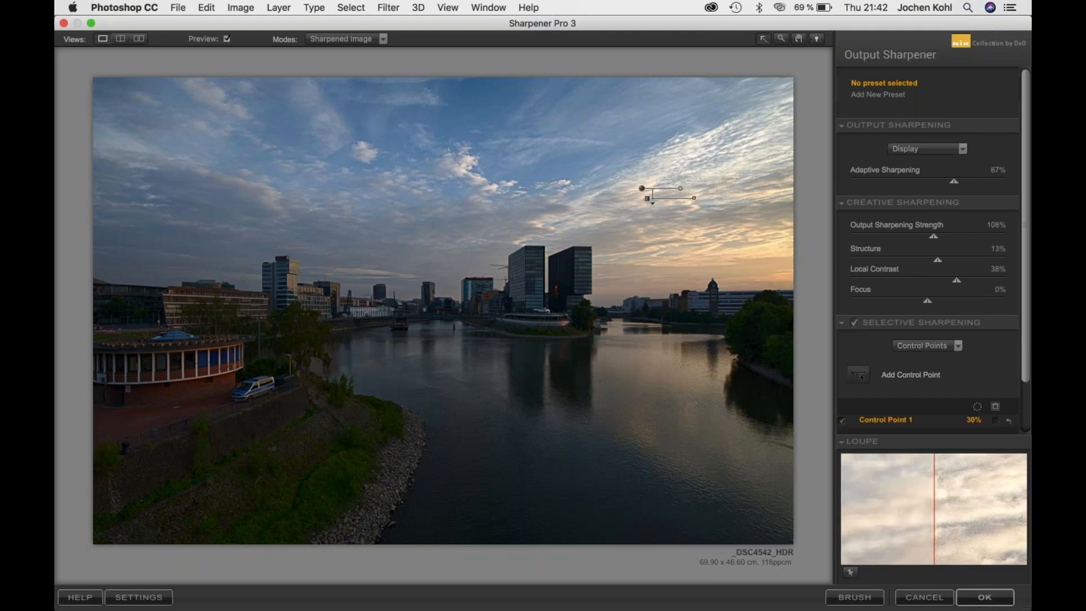
left_click(996, 420)
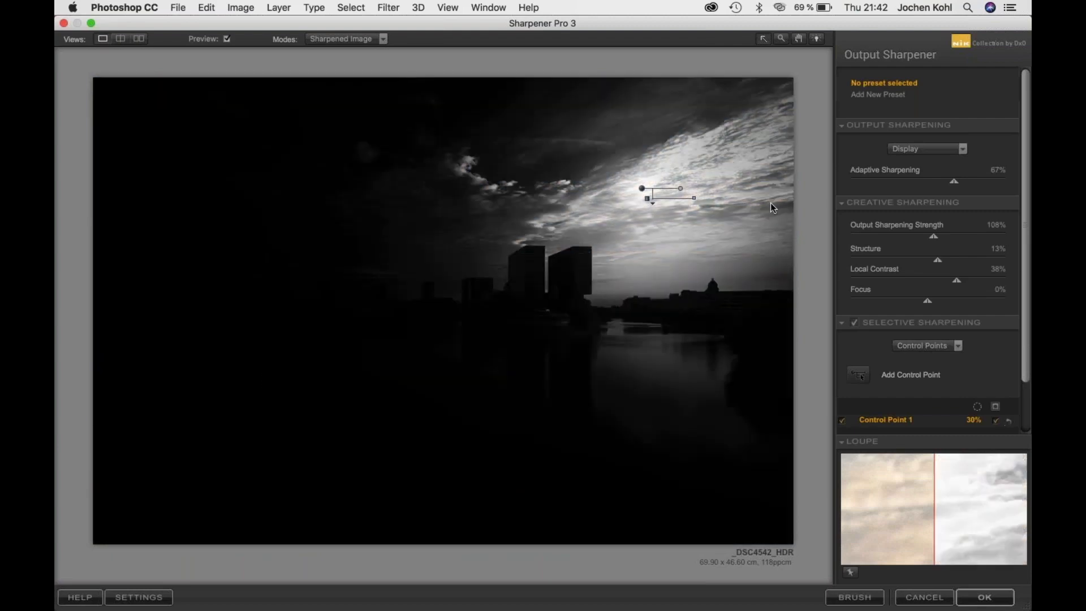
left_click(652, 203)
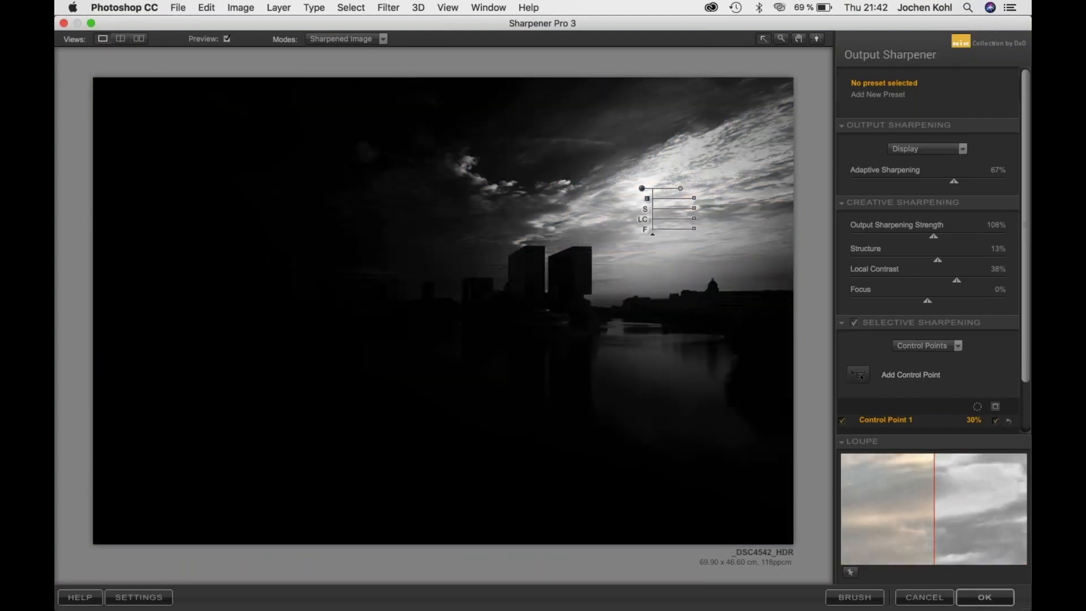
left_click_drag(696, 212, 715, 218)
left_click(996, 421)
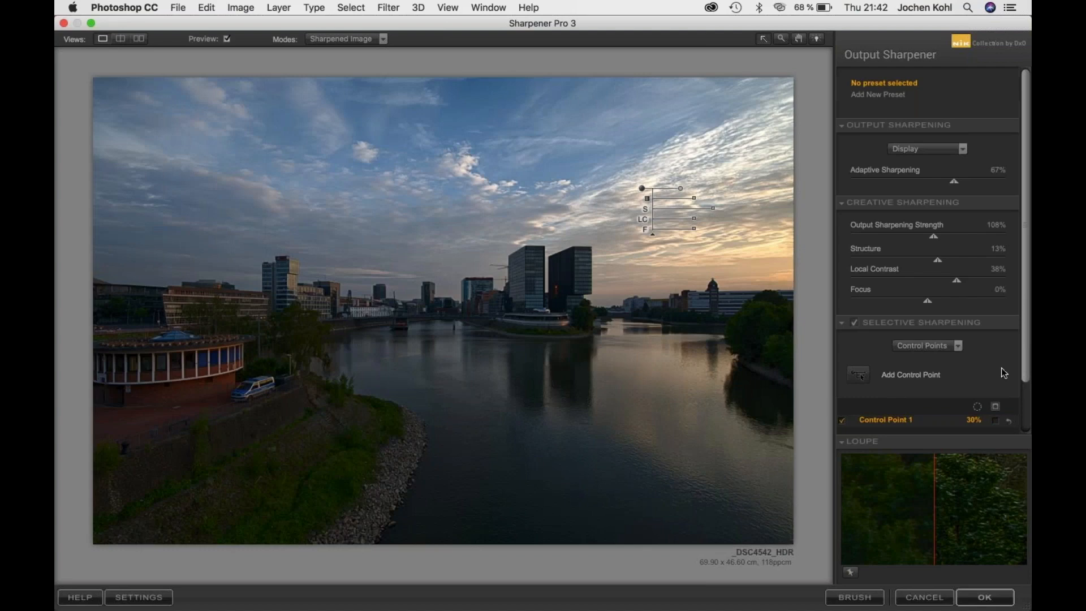
Duplicate the sunset-cloud control point and place the copy on the small white cloud in the blue part of the sky.
scroll(1025, 351, "down", 3)
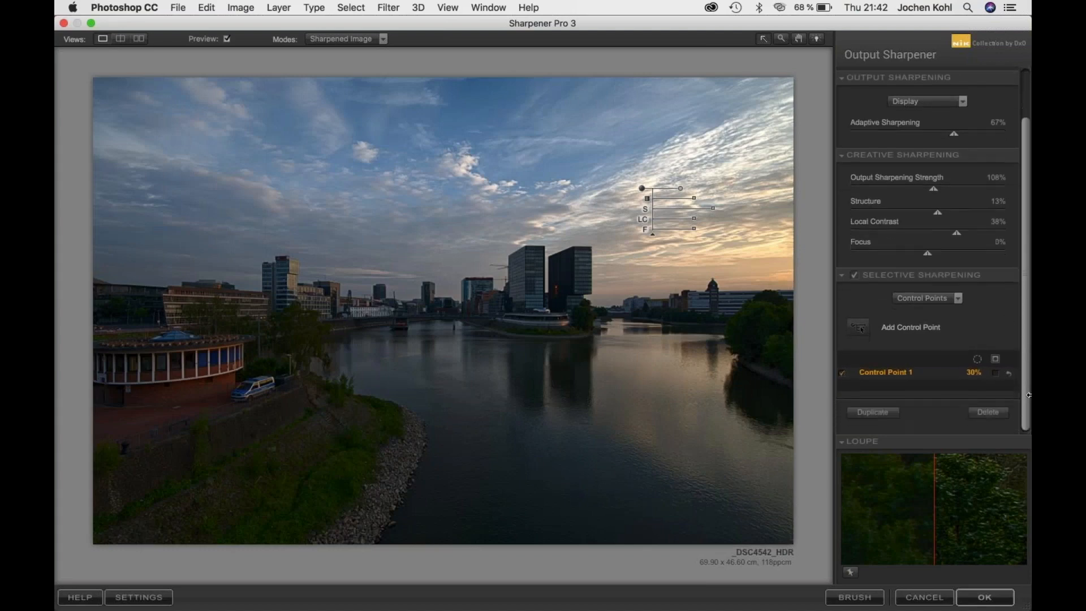
left_click(874, 413)
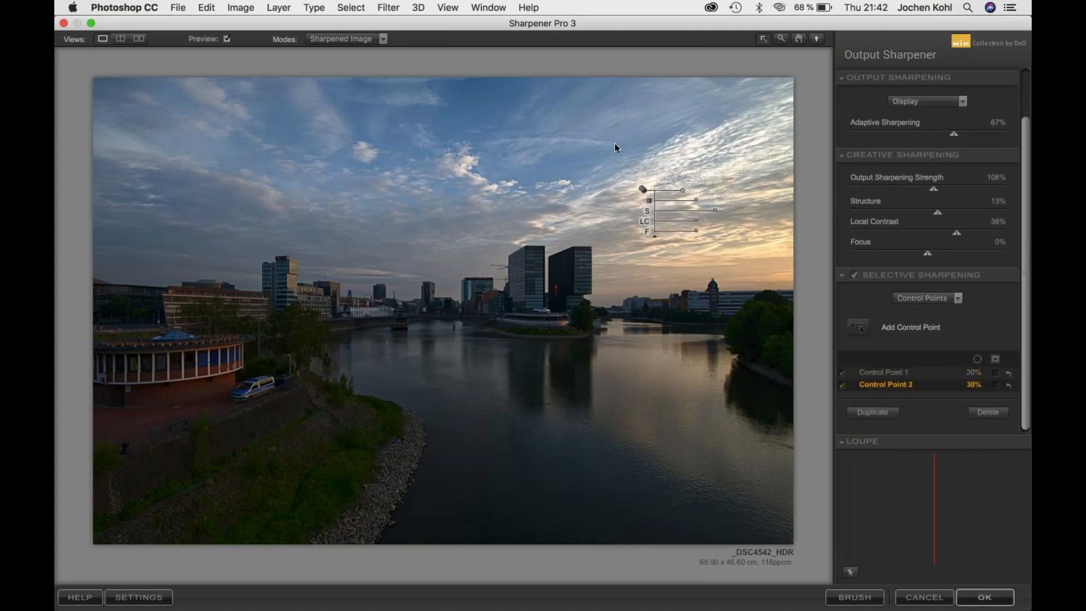
left_click_drag(650, 198, 512, 192)
left_click_drag(422, 184, 364, 157)
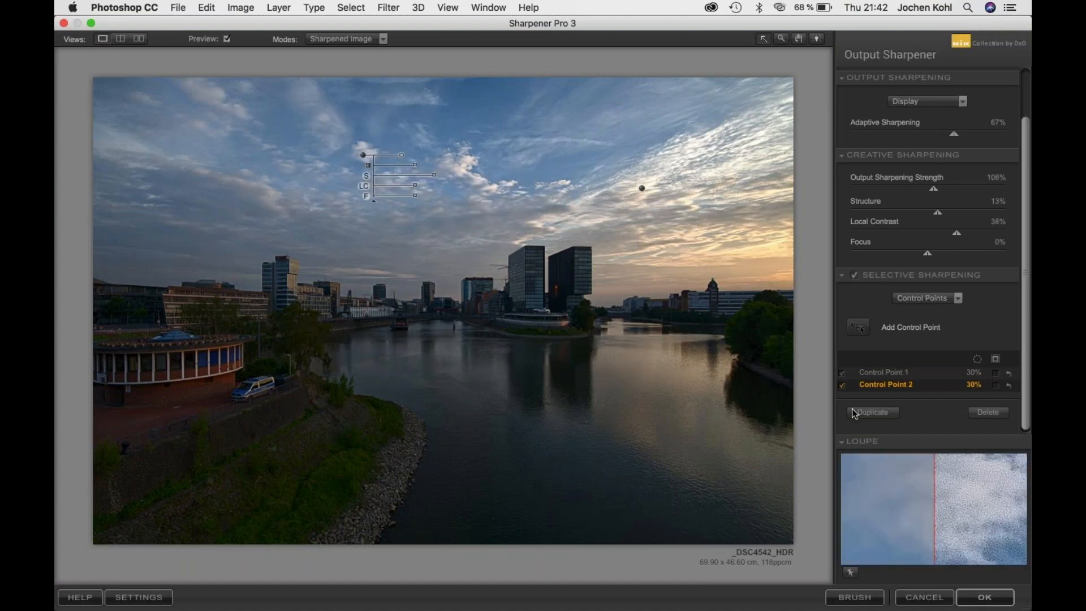